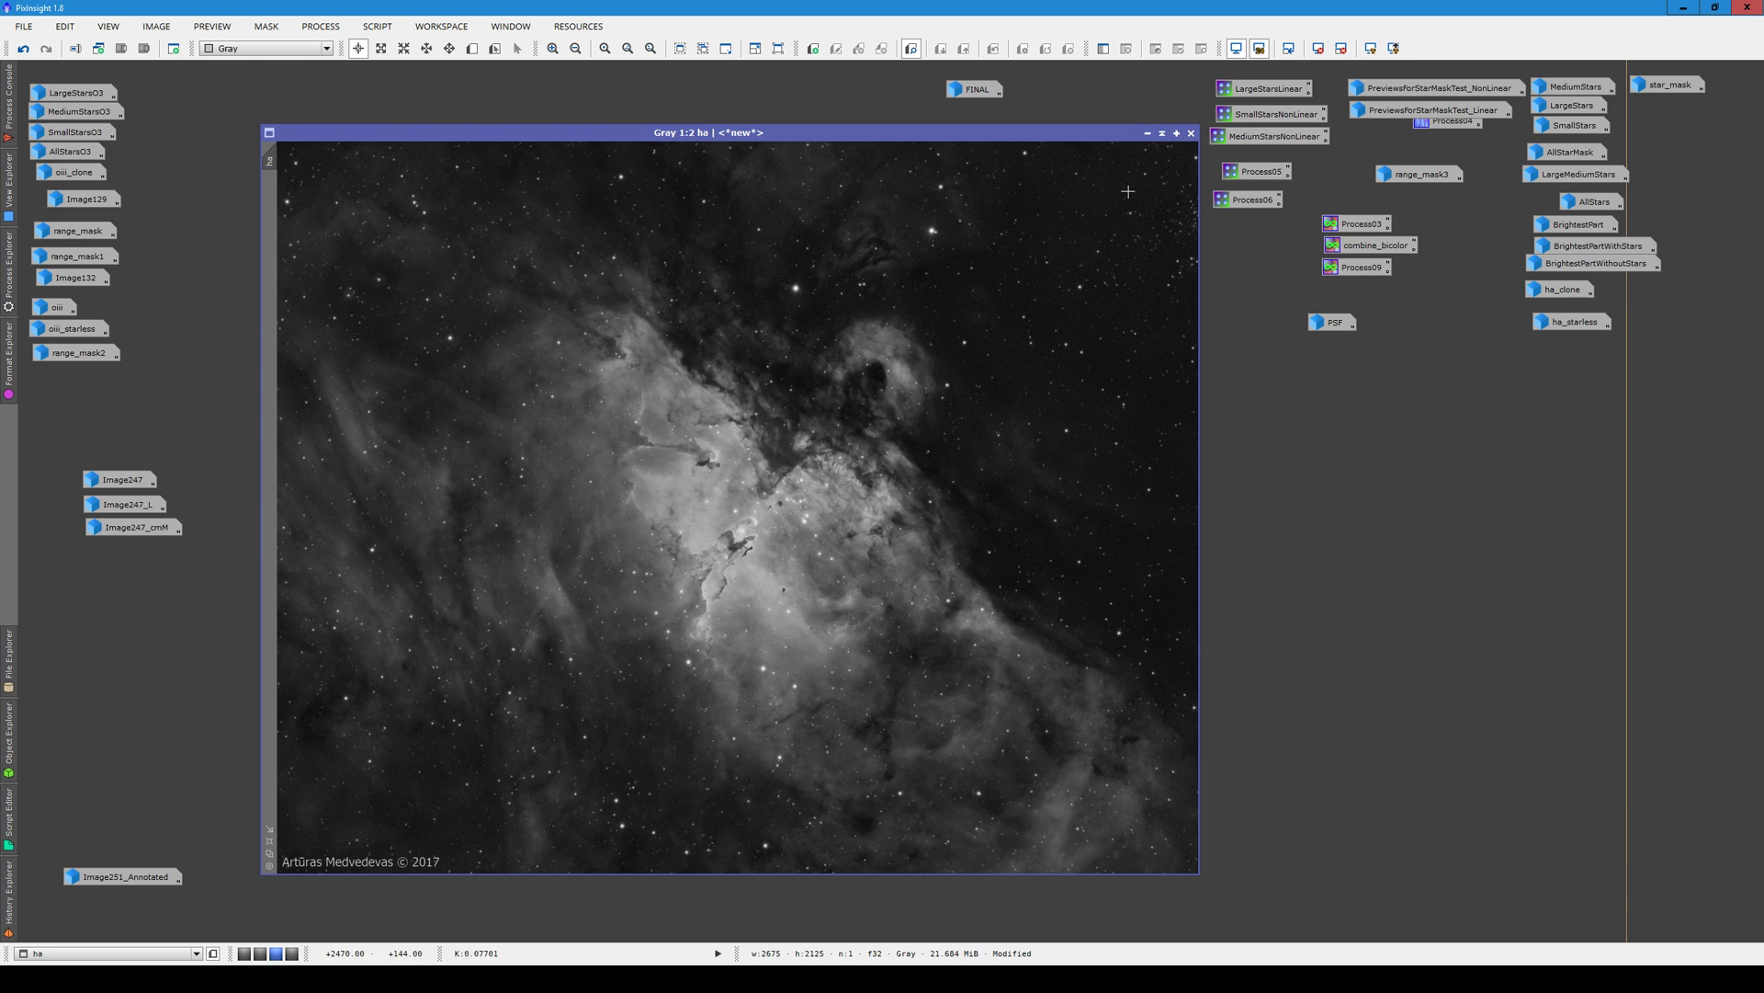
Glance at the colour FINAL image, then bring back the ha image with its history
click(1146, 133)
double_click(961, 89)
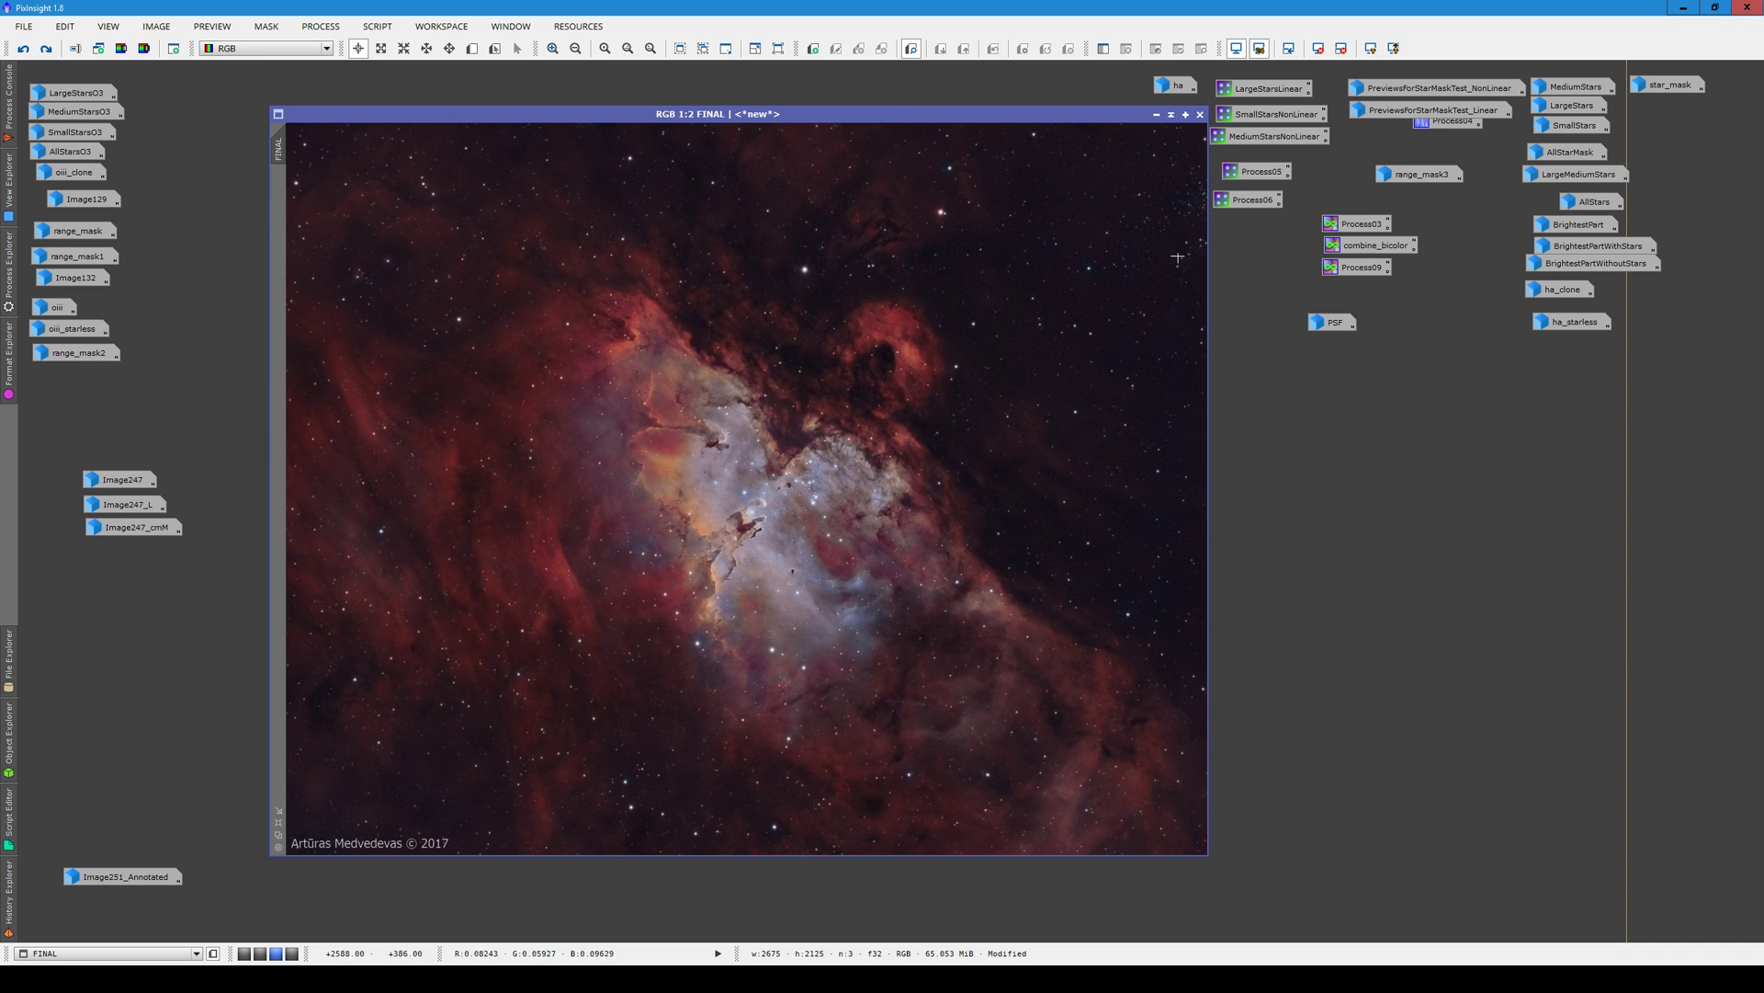
click(1157, 115)
double_click(1176, 89)
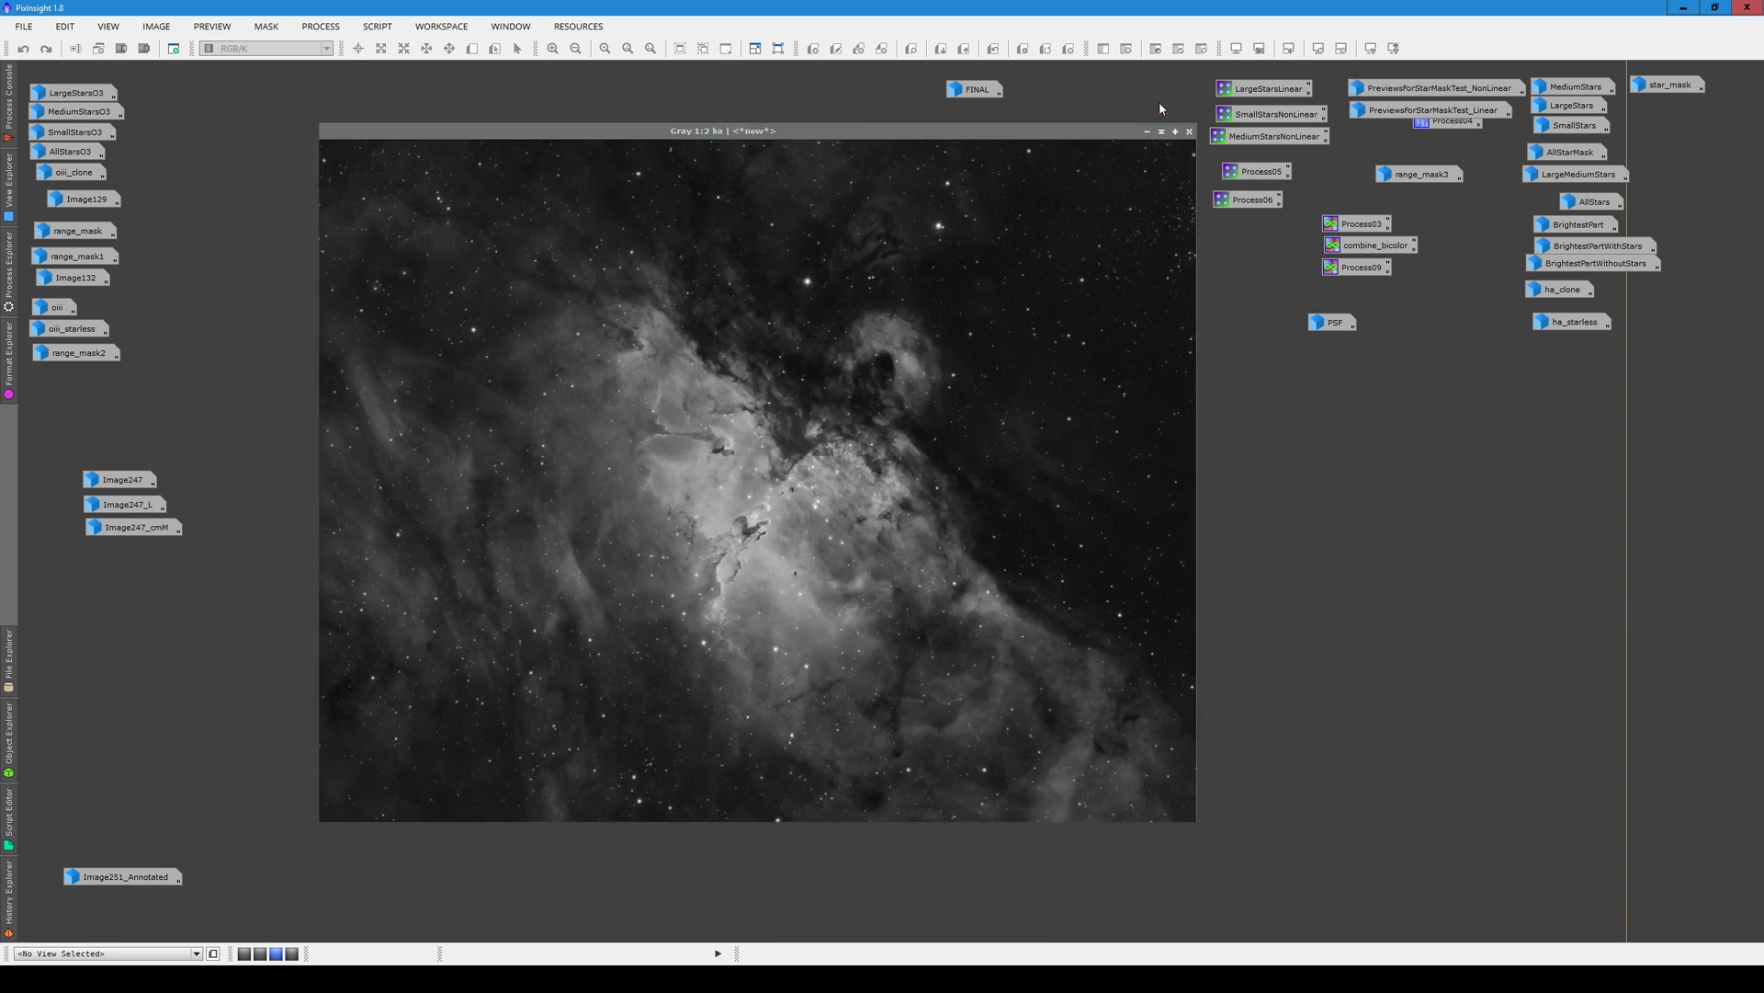
click(9, 894)
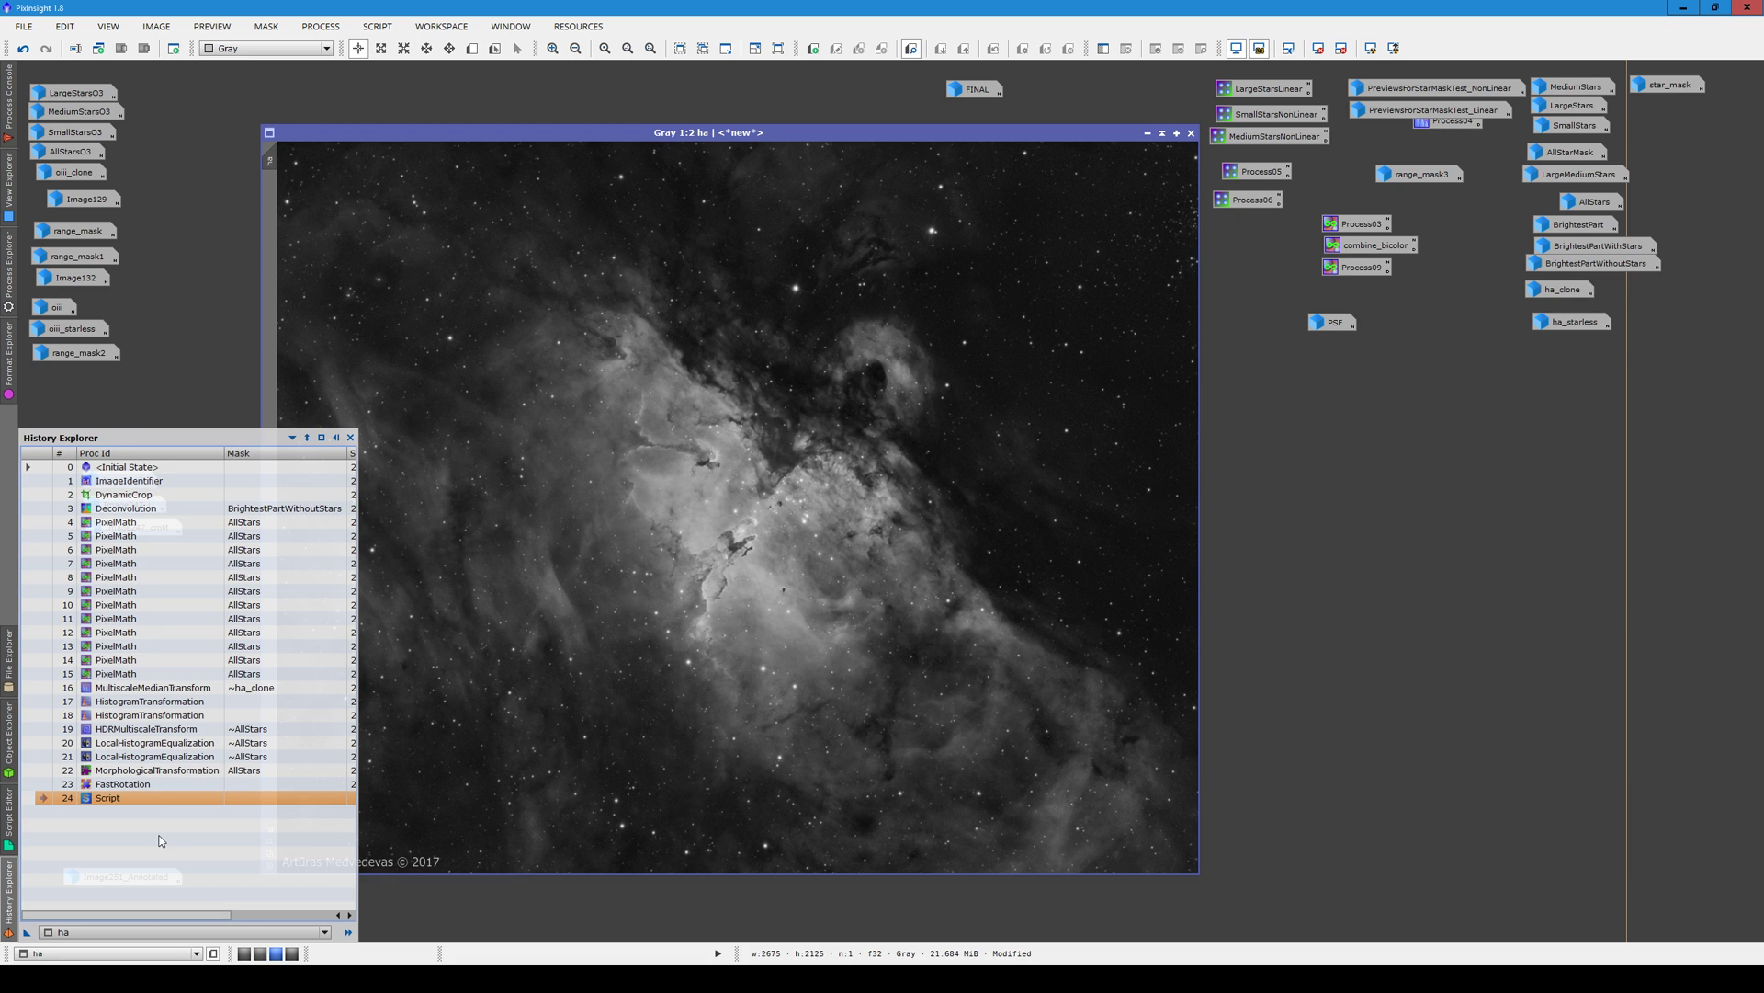
Revert ha to its auto-stretched DynamicCrop state, comparing it against the Deconvolution step
click(55, 494)
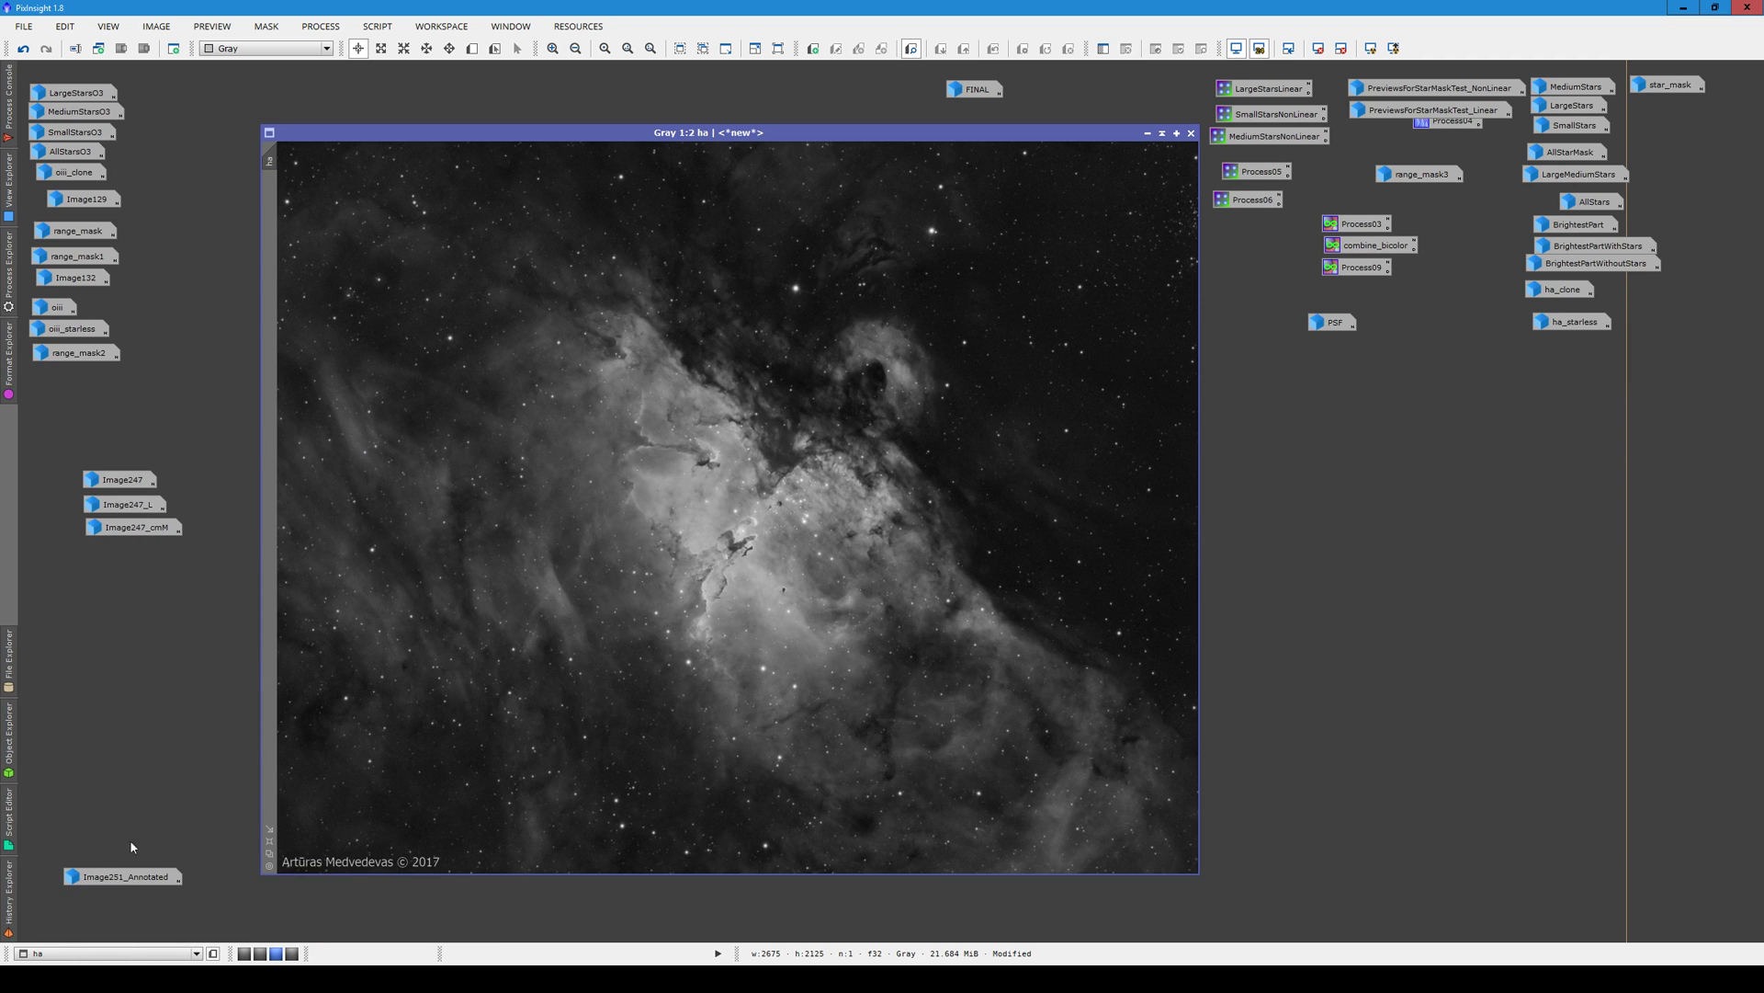
click(10, 894)
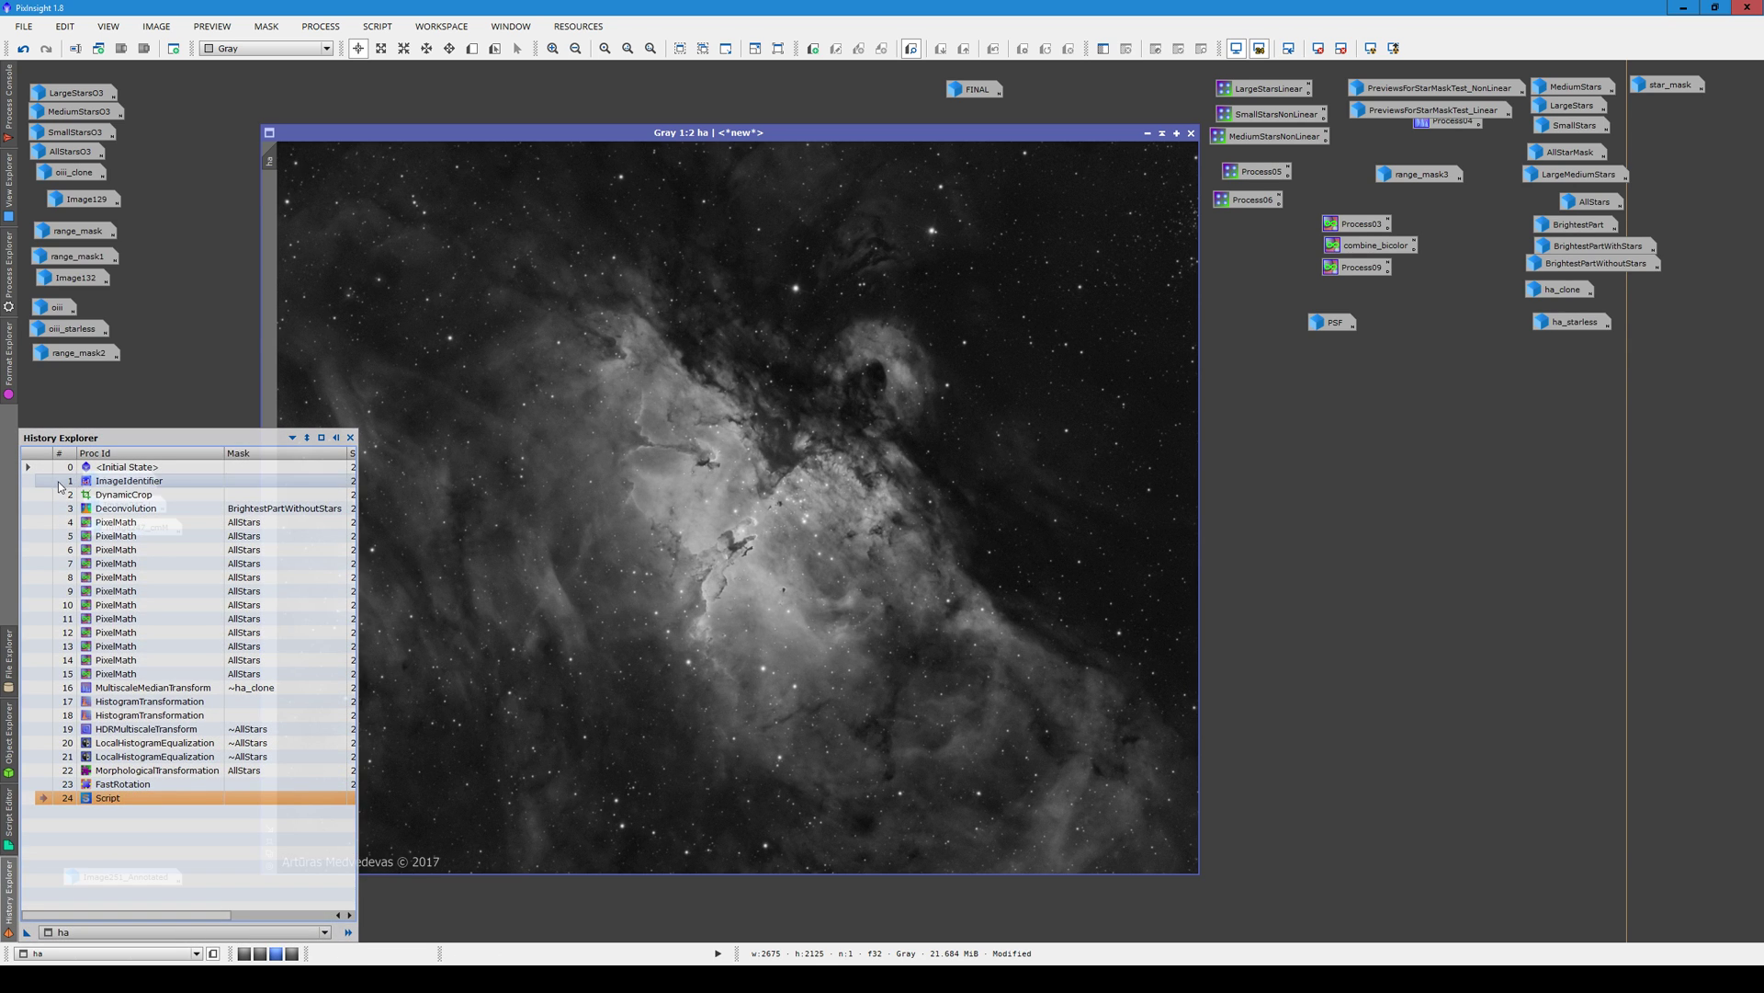
click(42, 496)
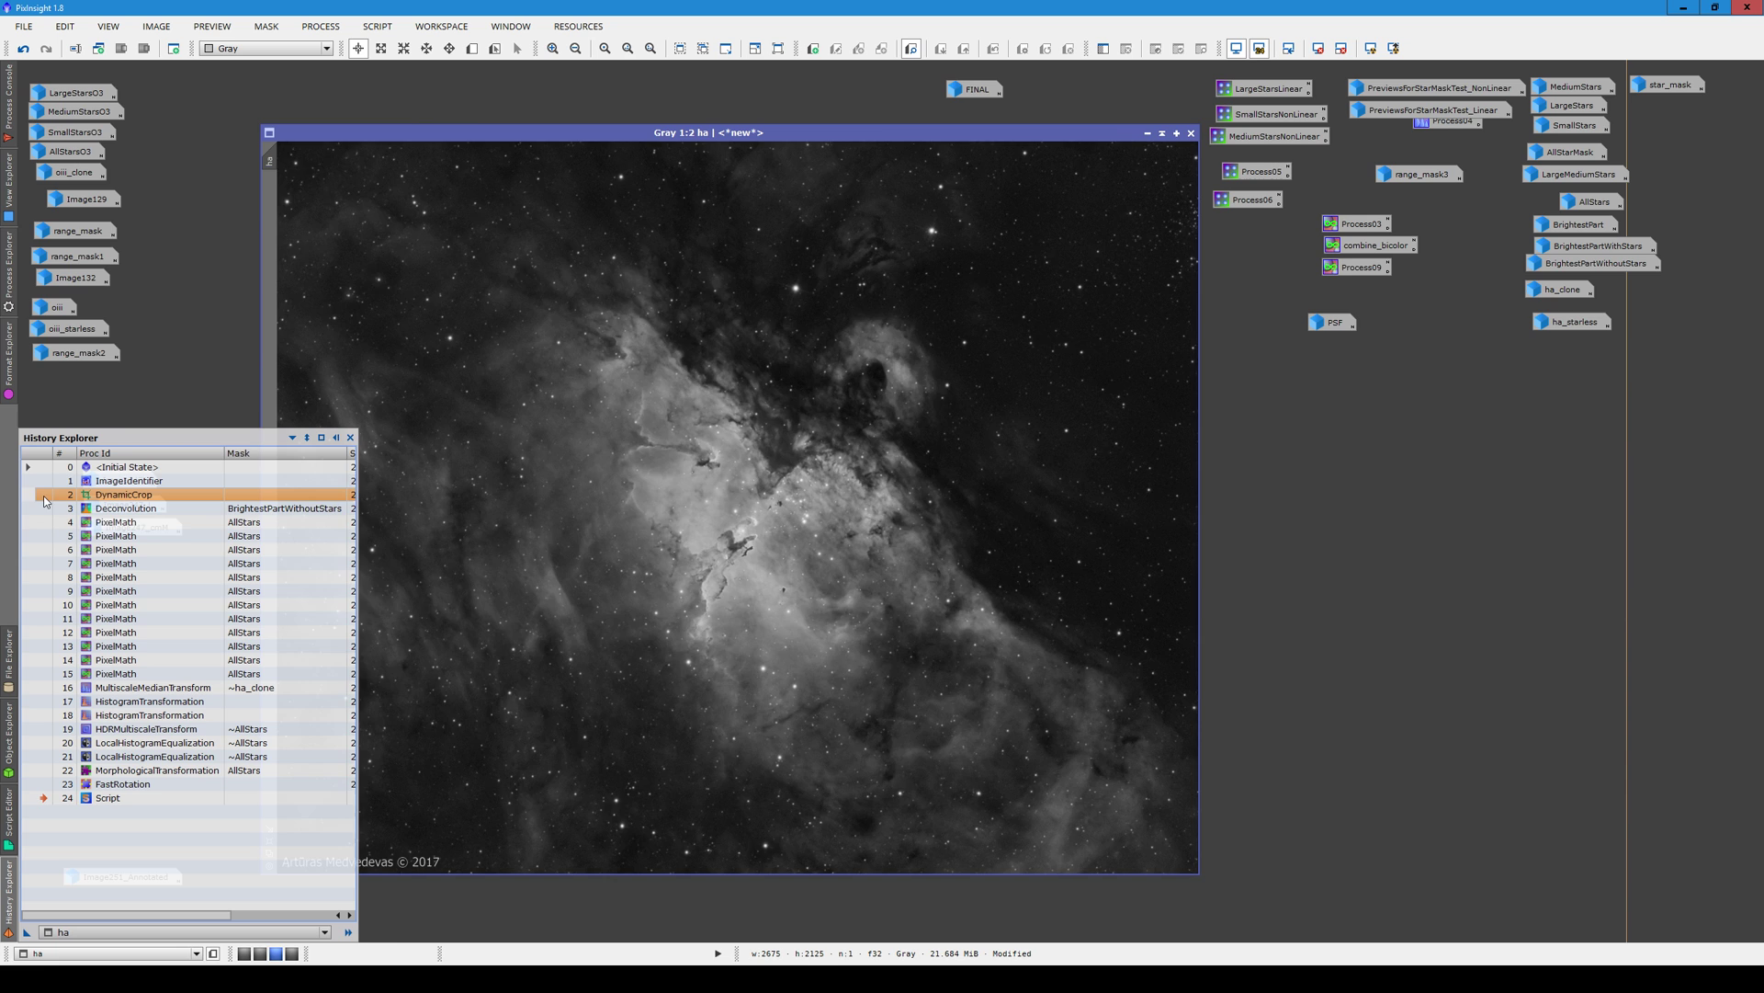
double_click(43, 496)
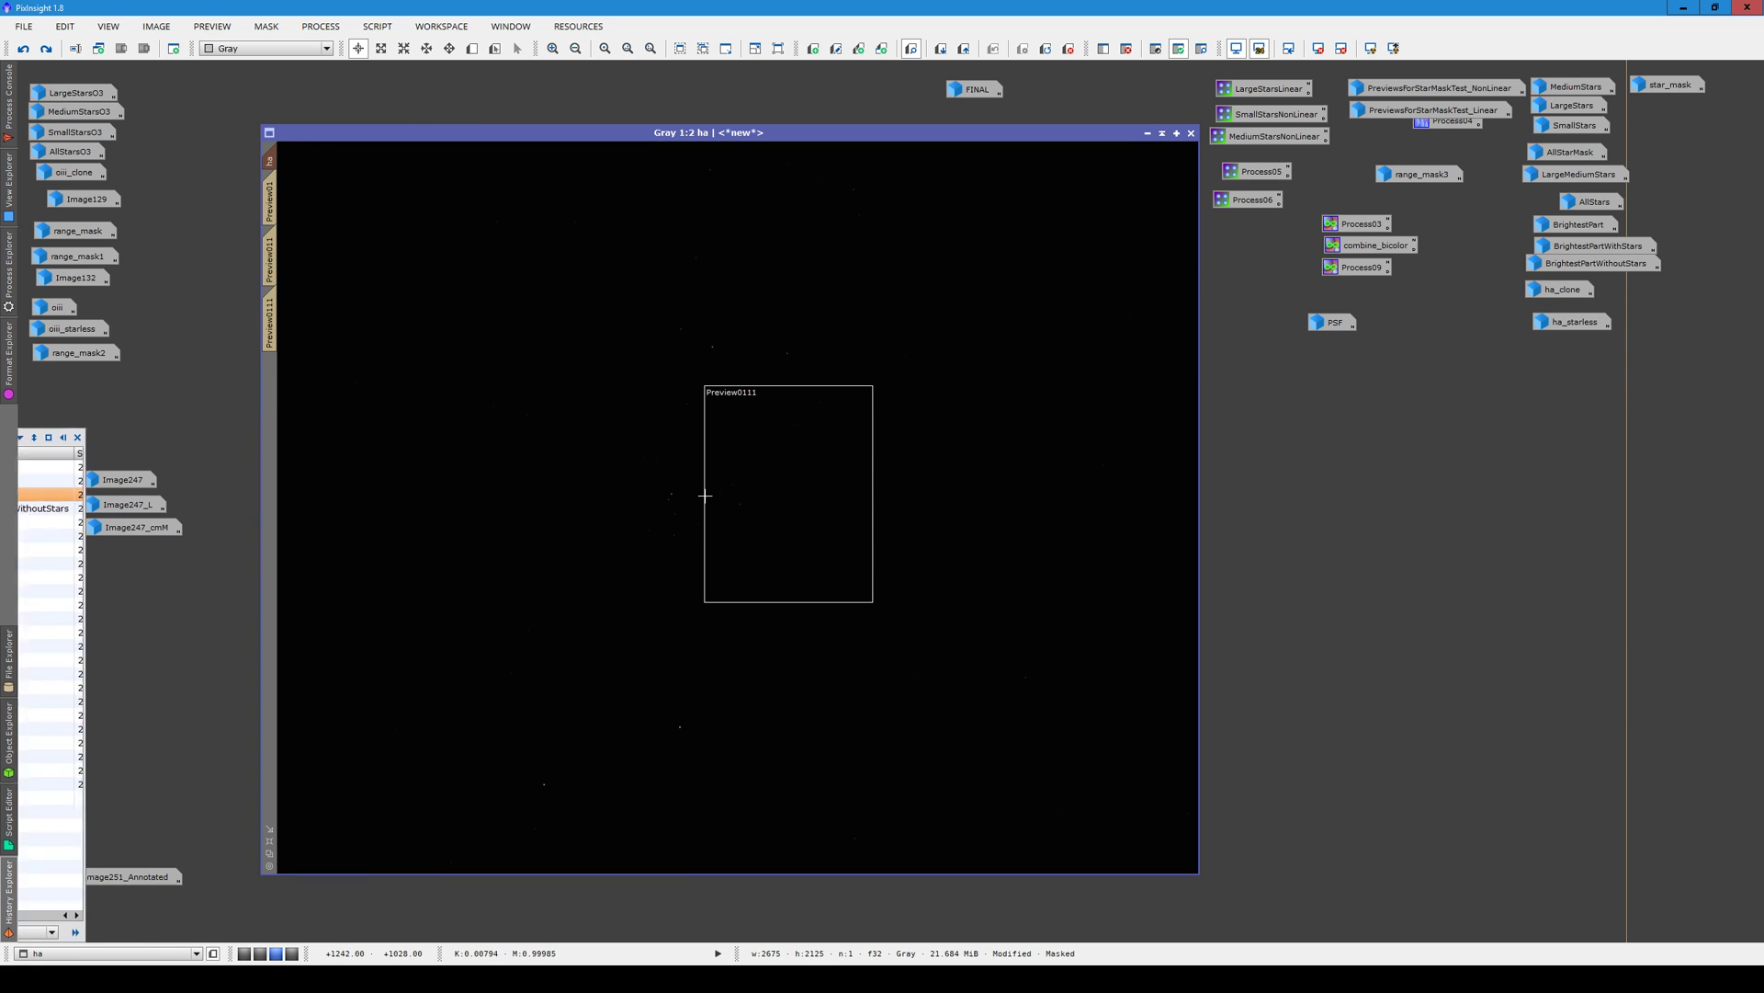
key(ctrl+a)
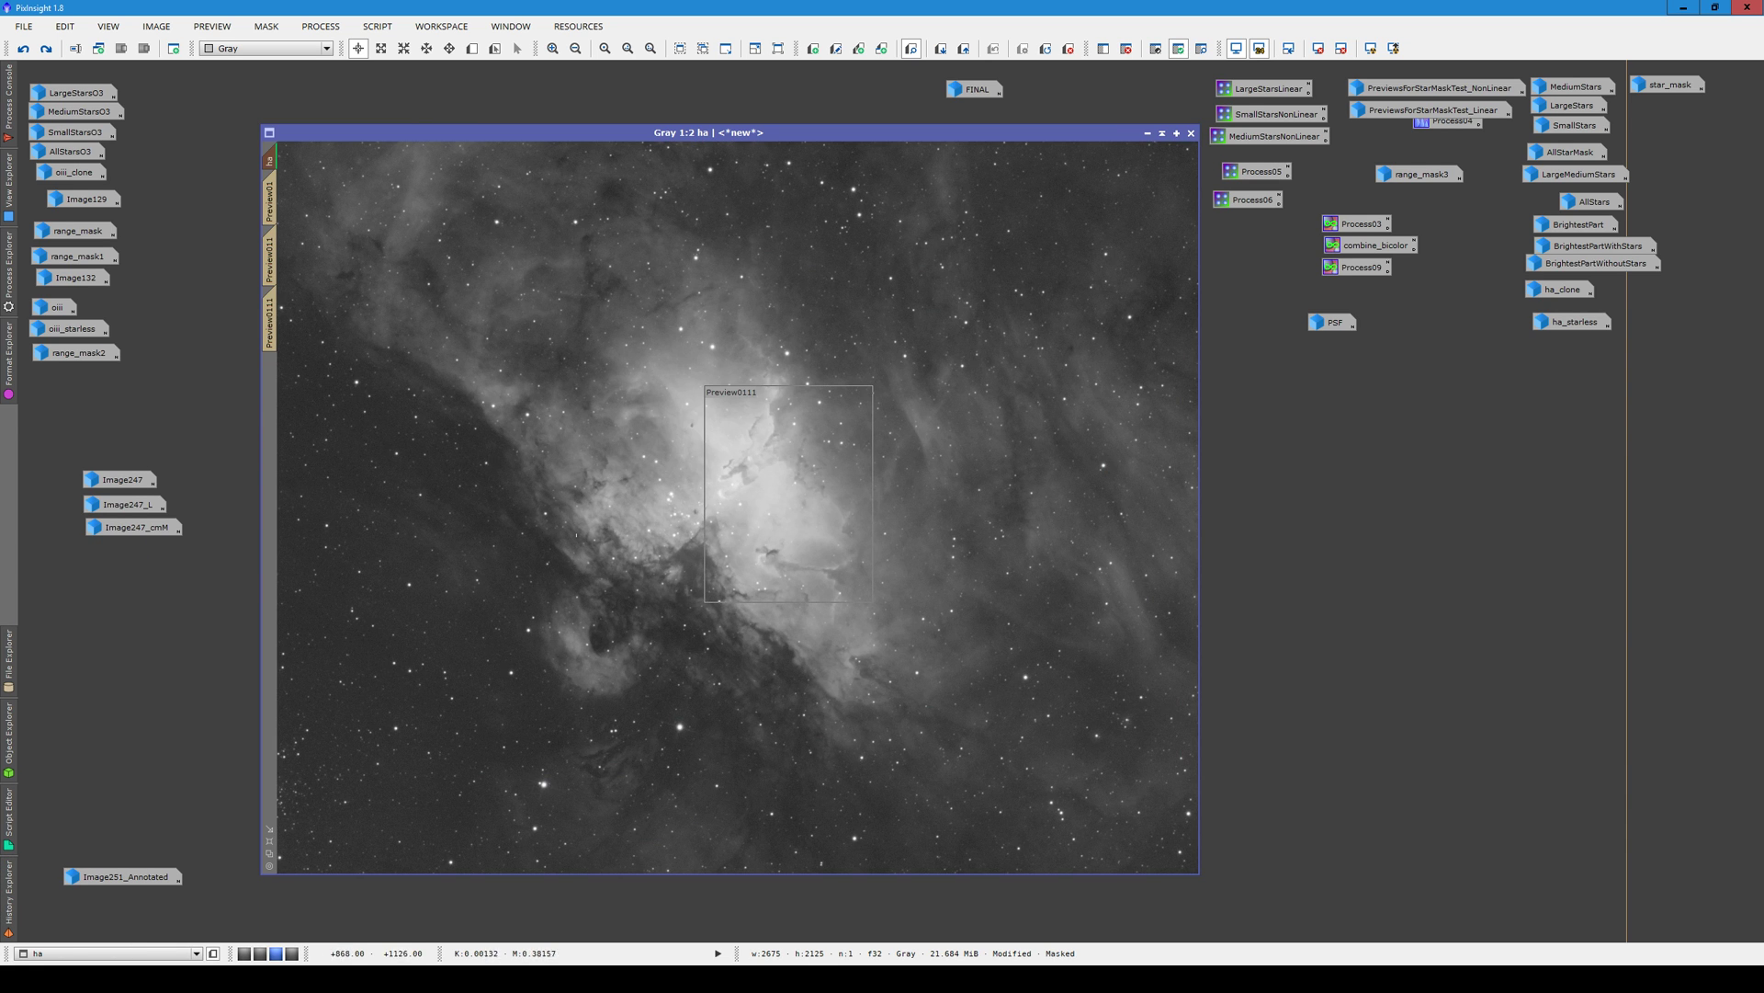
click(9, 896)
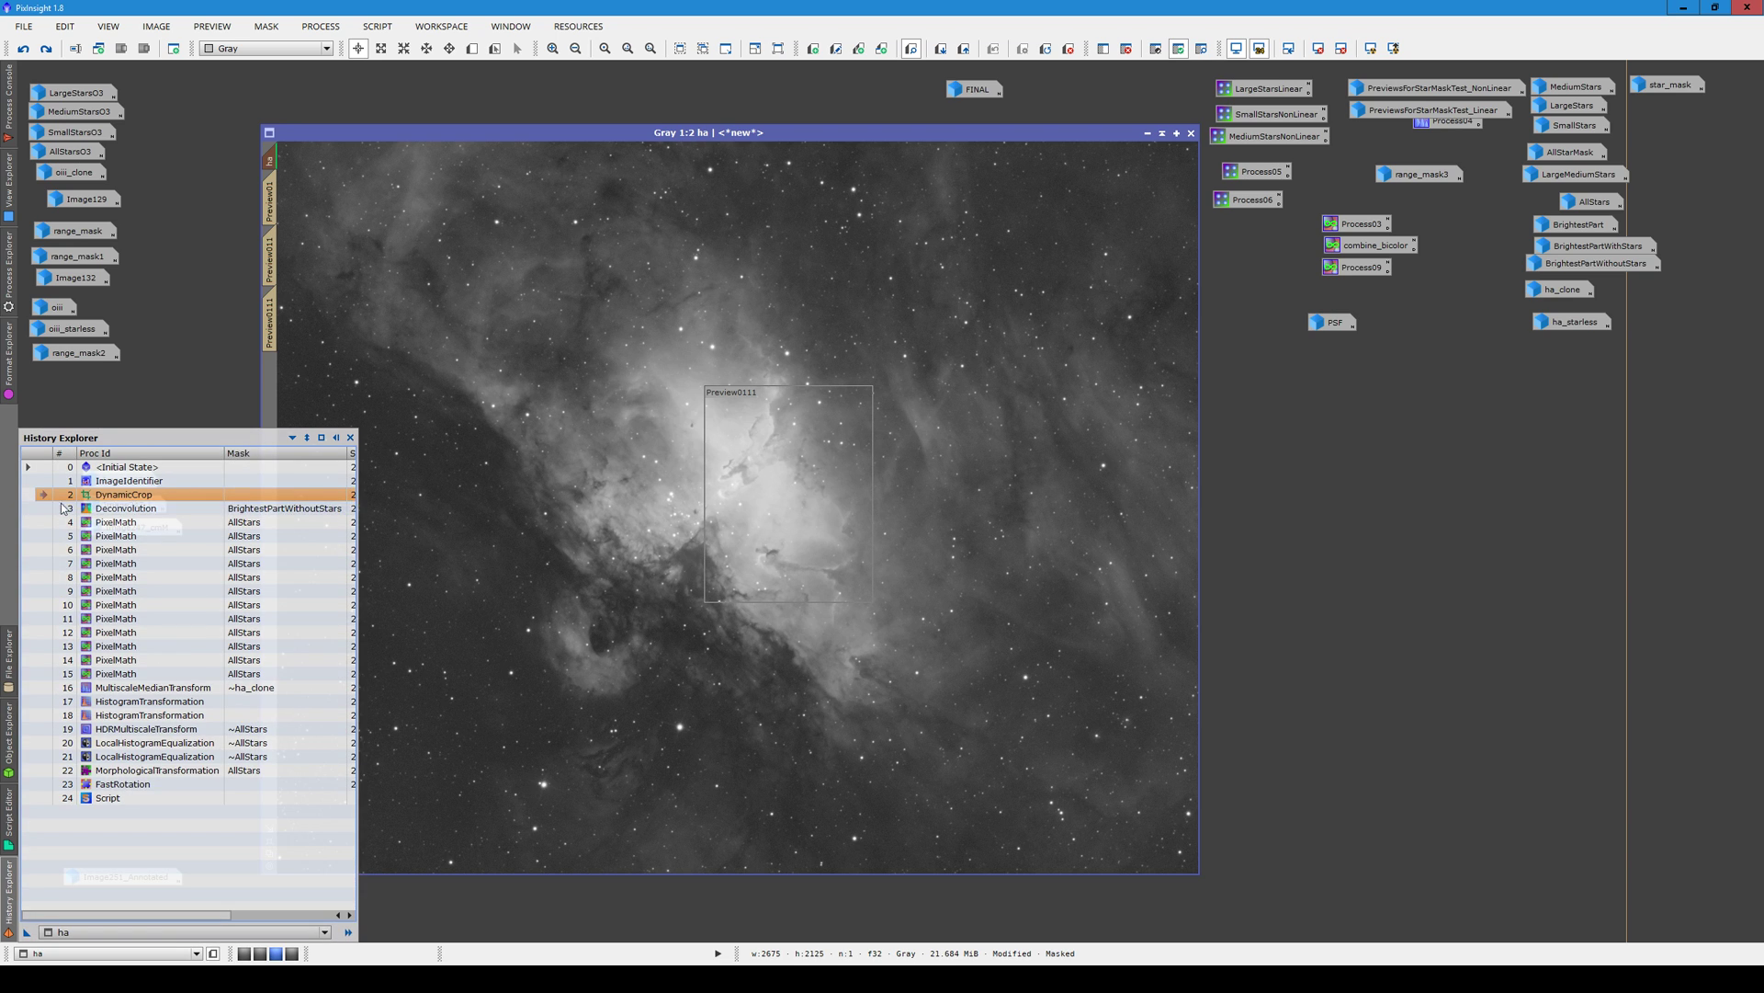
click(42, 511)
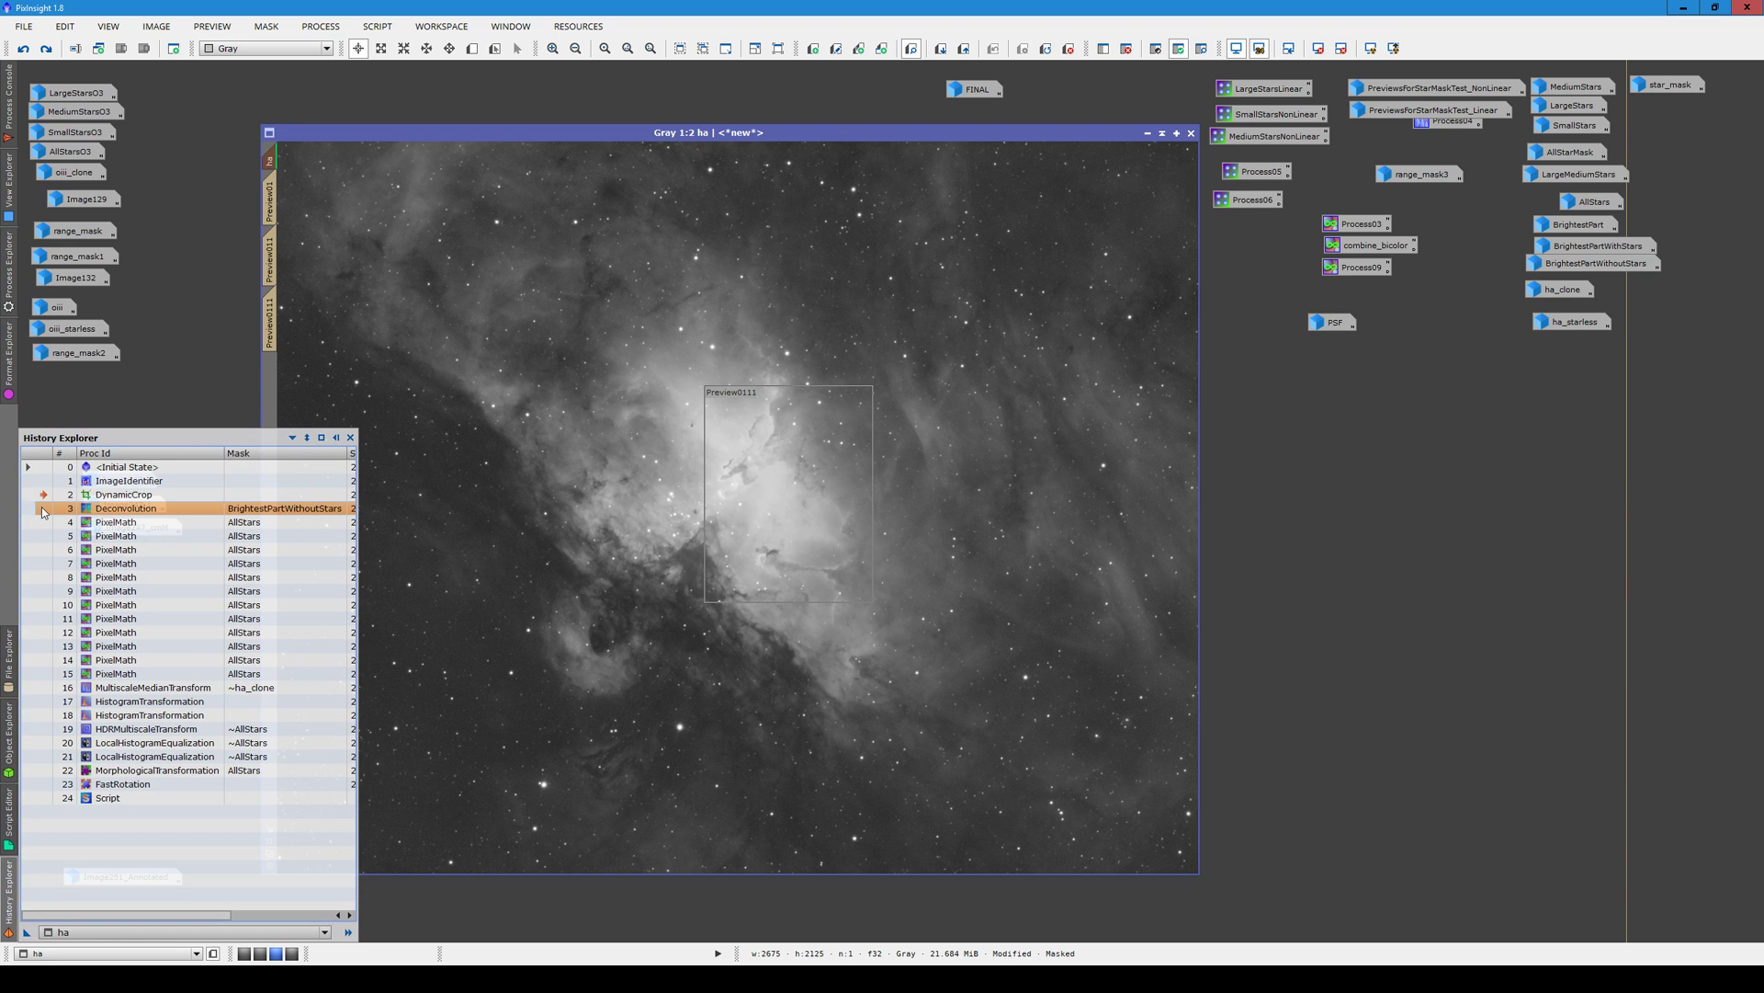
click(45, 493)
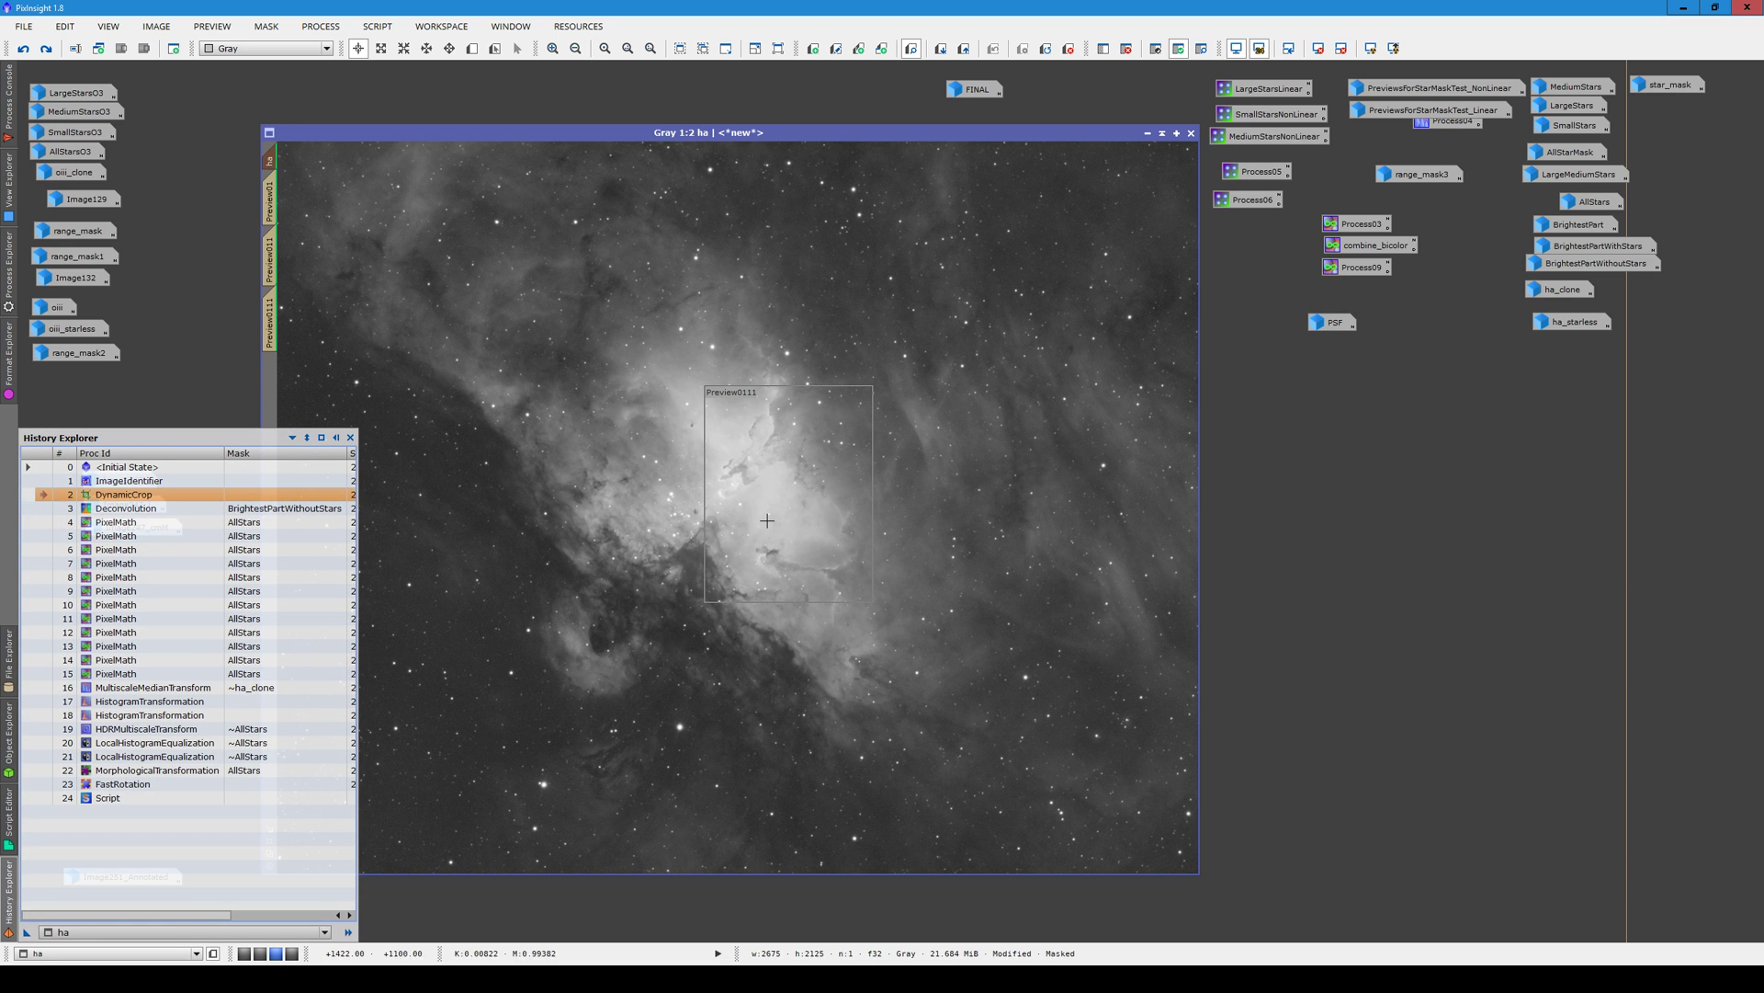
Check the PSF star image, toggle the mask overlay, and inspect the pillars up close
double_click(1317, 324)
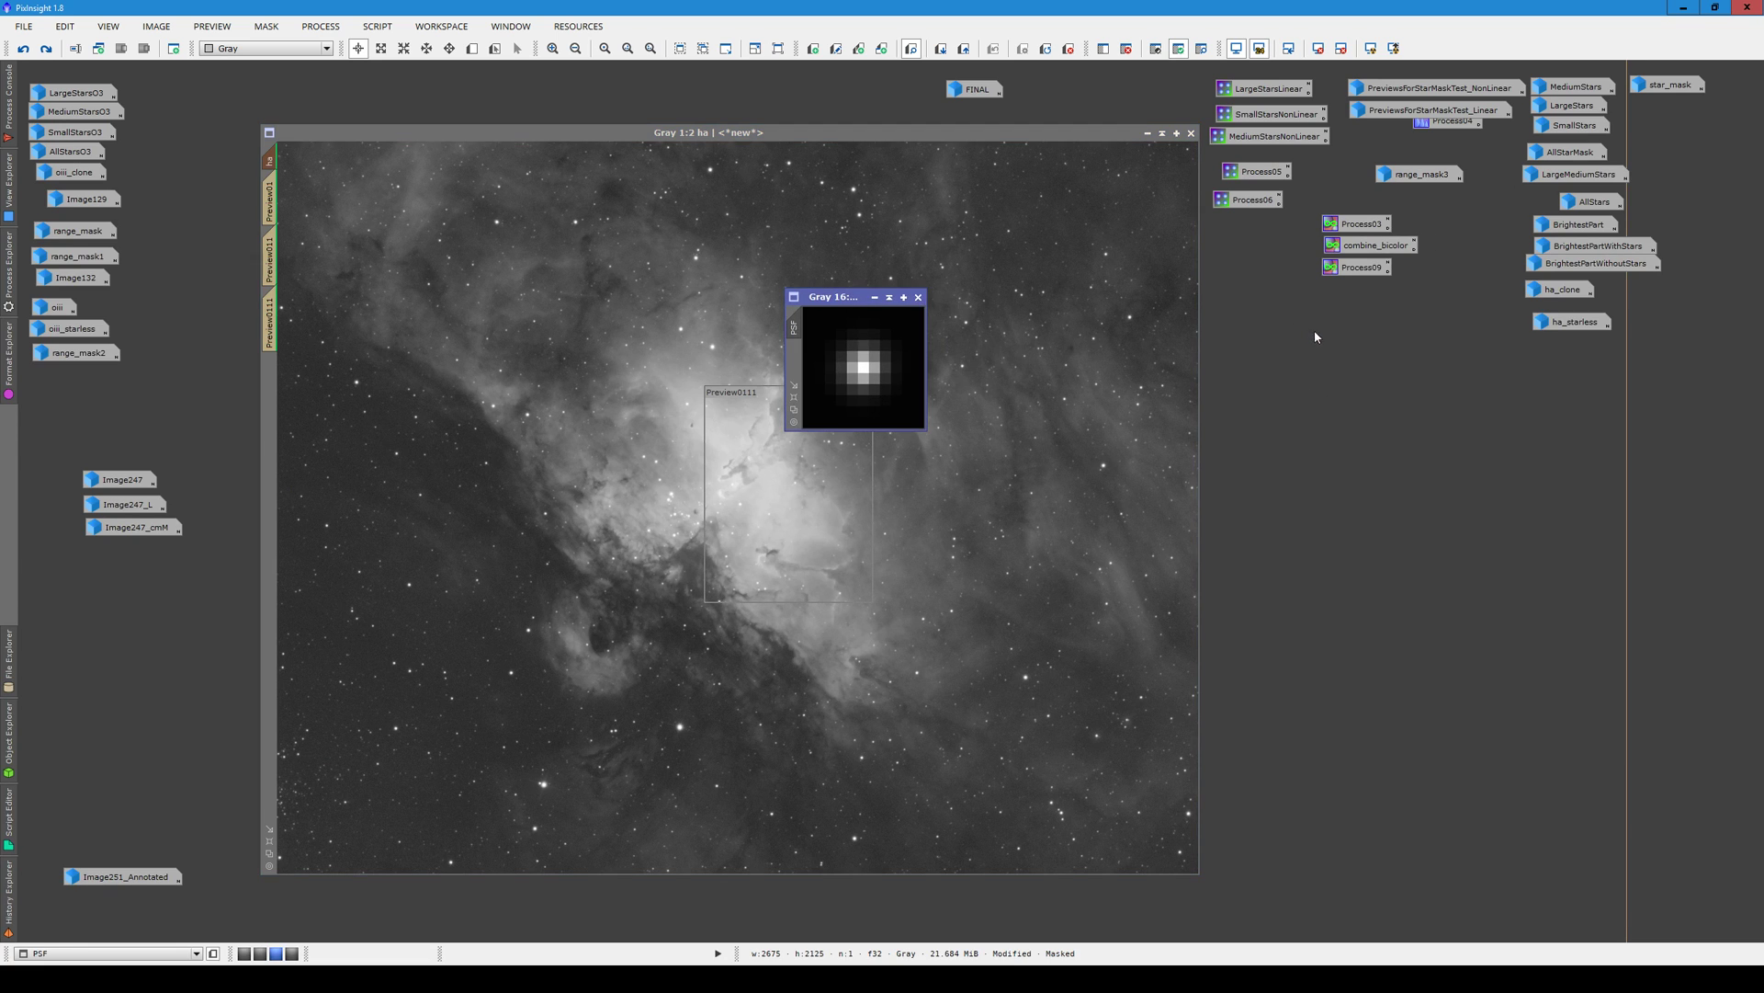
click(875, 297)
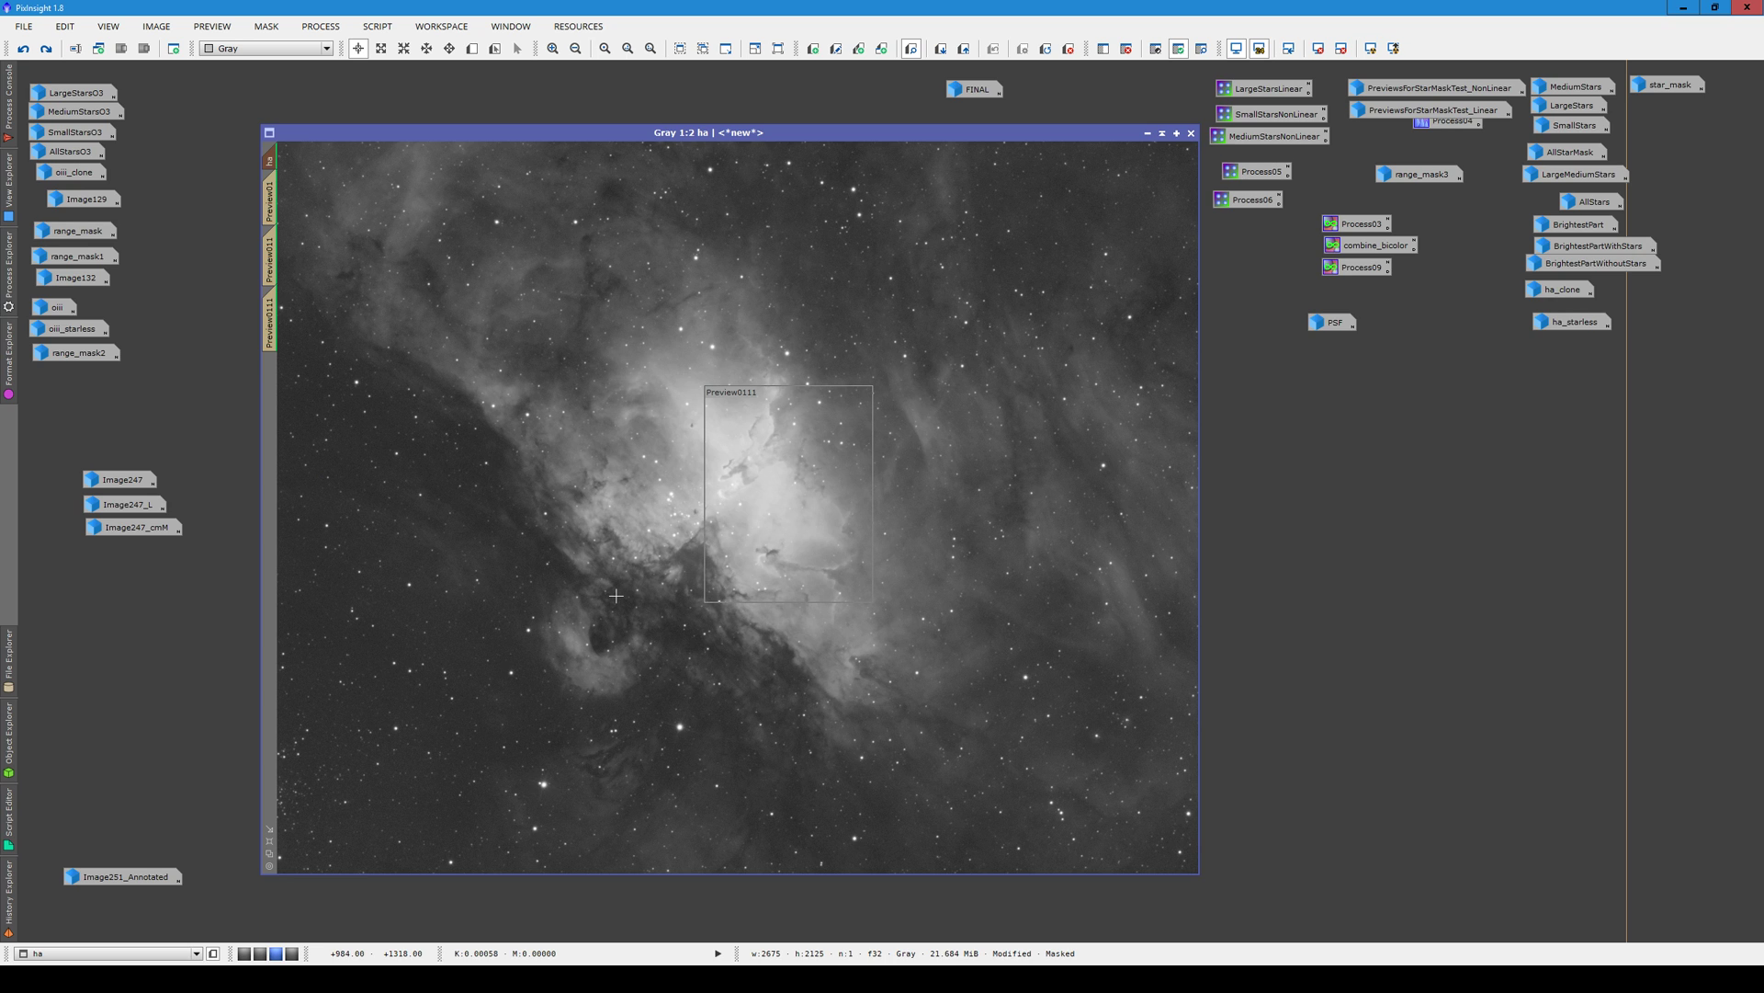
key(ctrl+k)
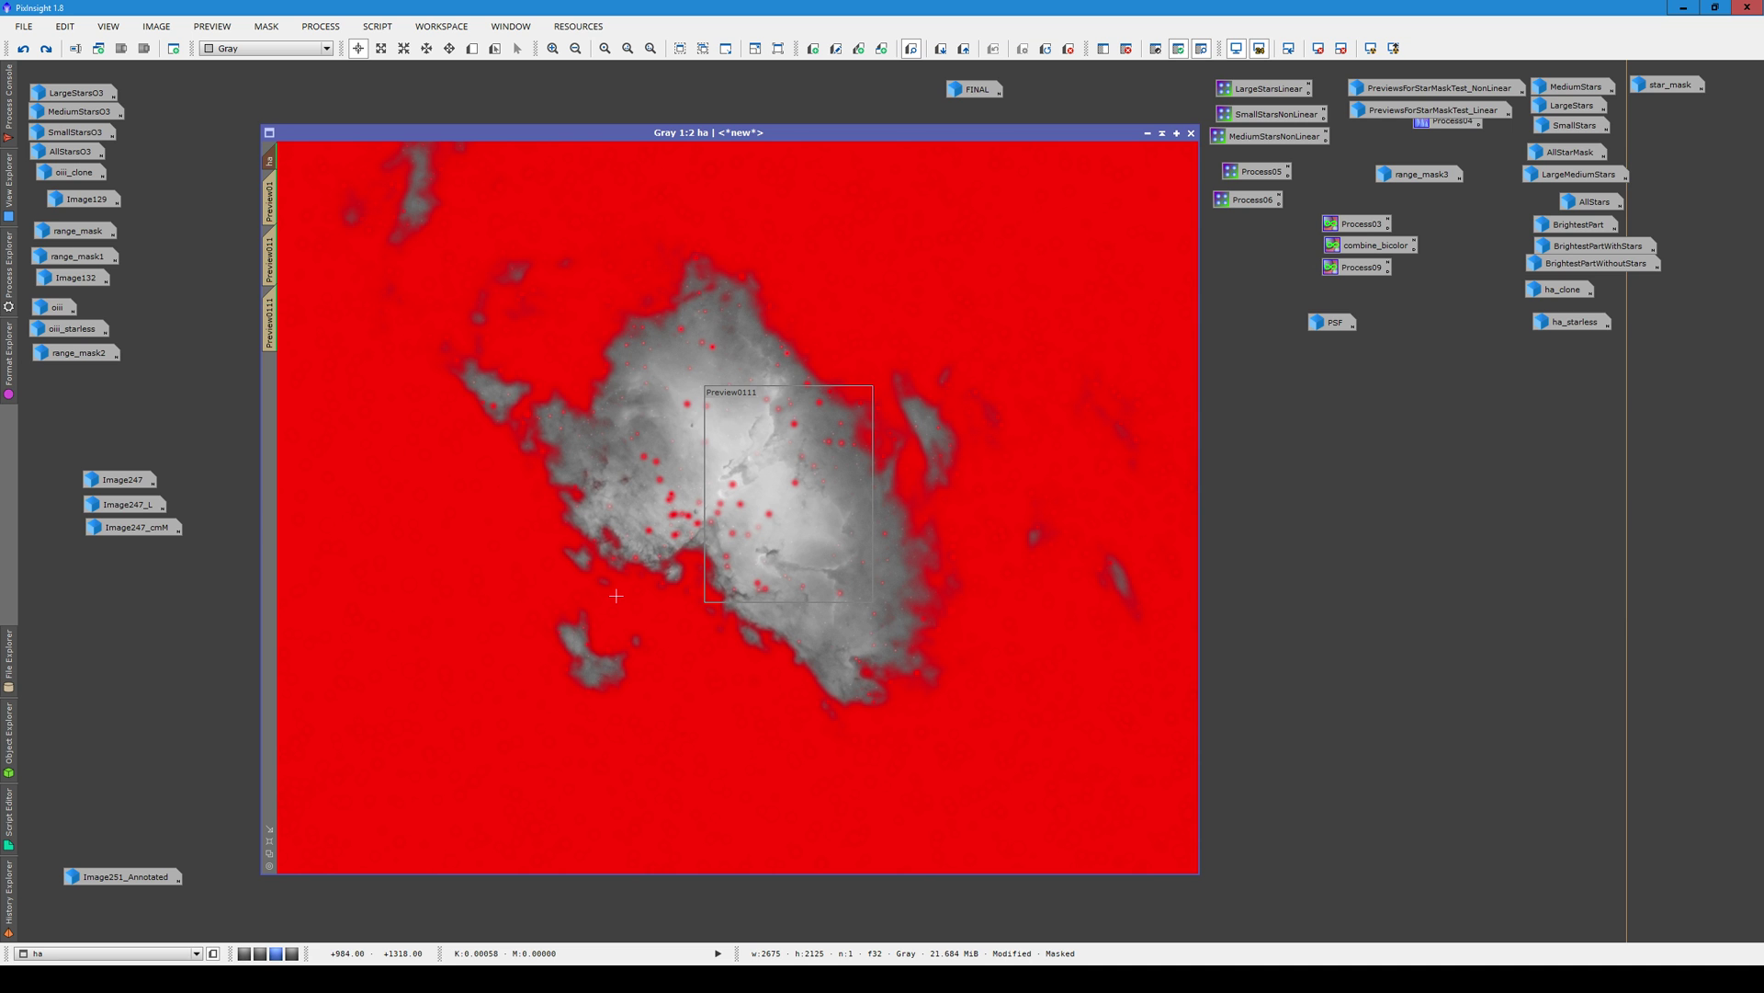
key(ctrl+k)
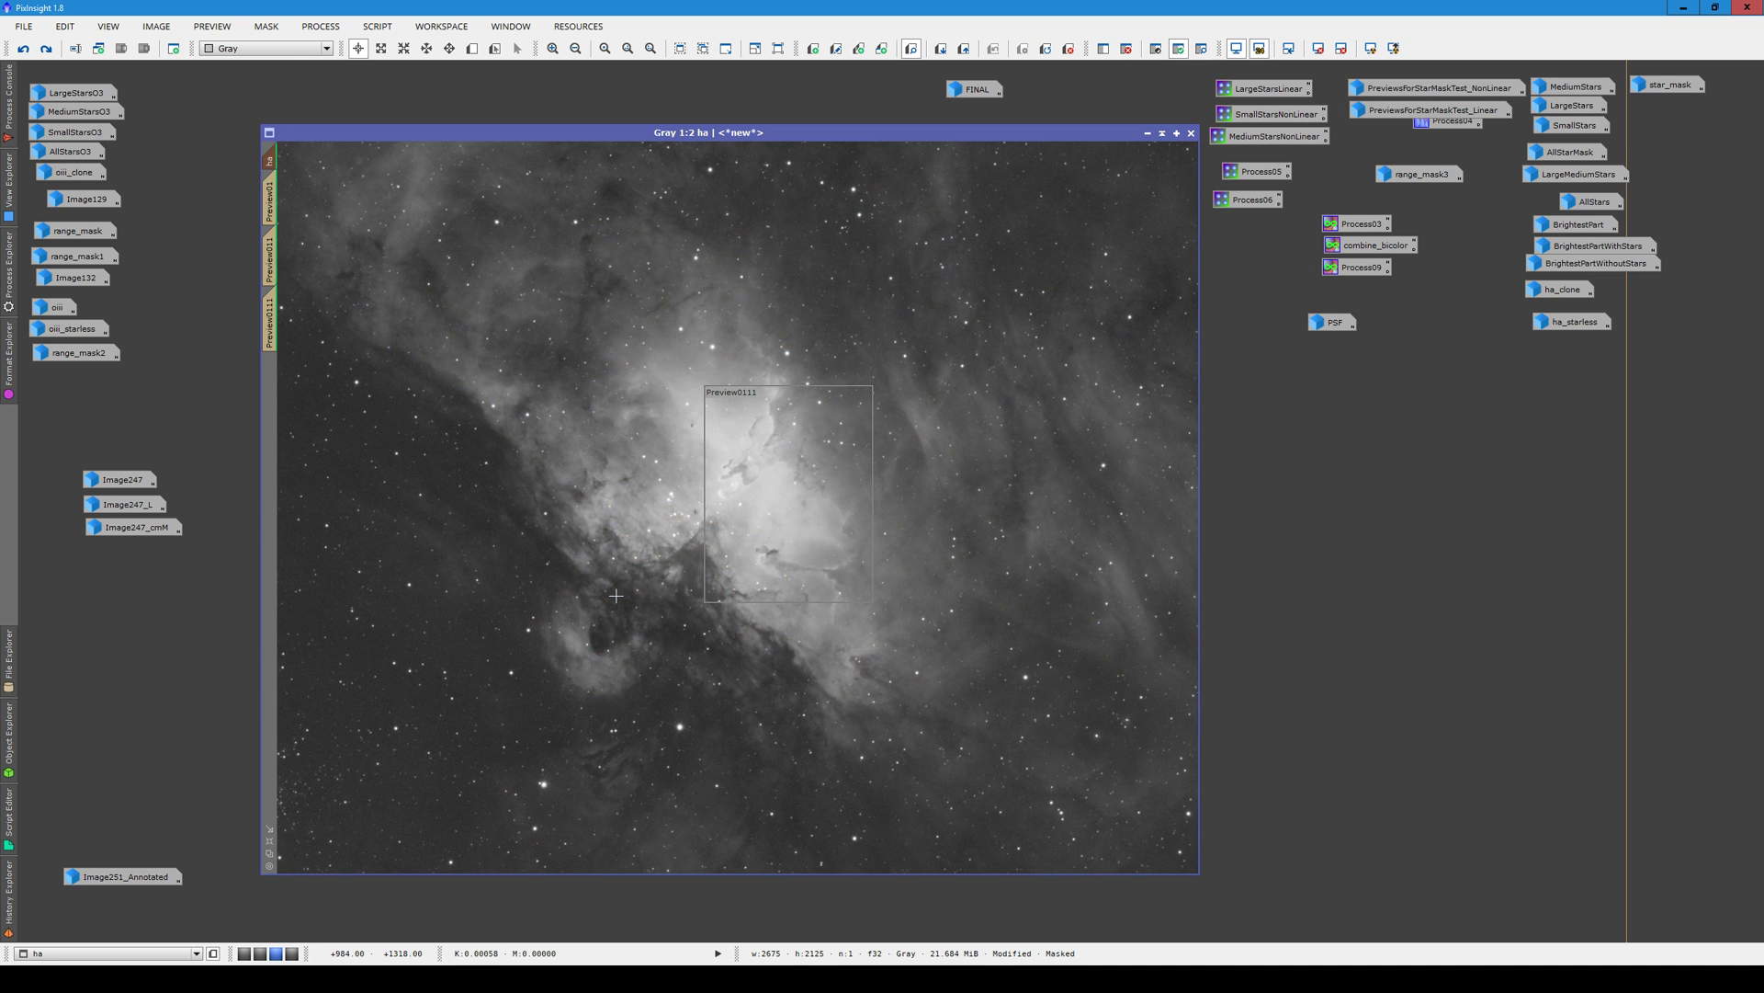
scroll(843, 551, up, 1)
drag(816, 871, 1037, 873)
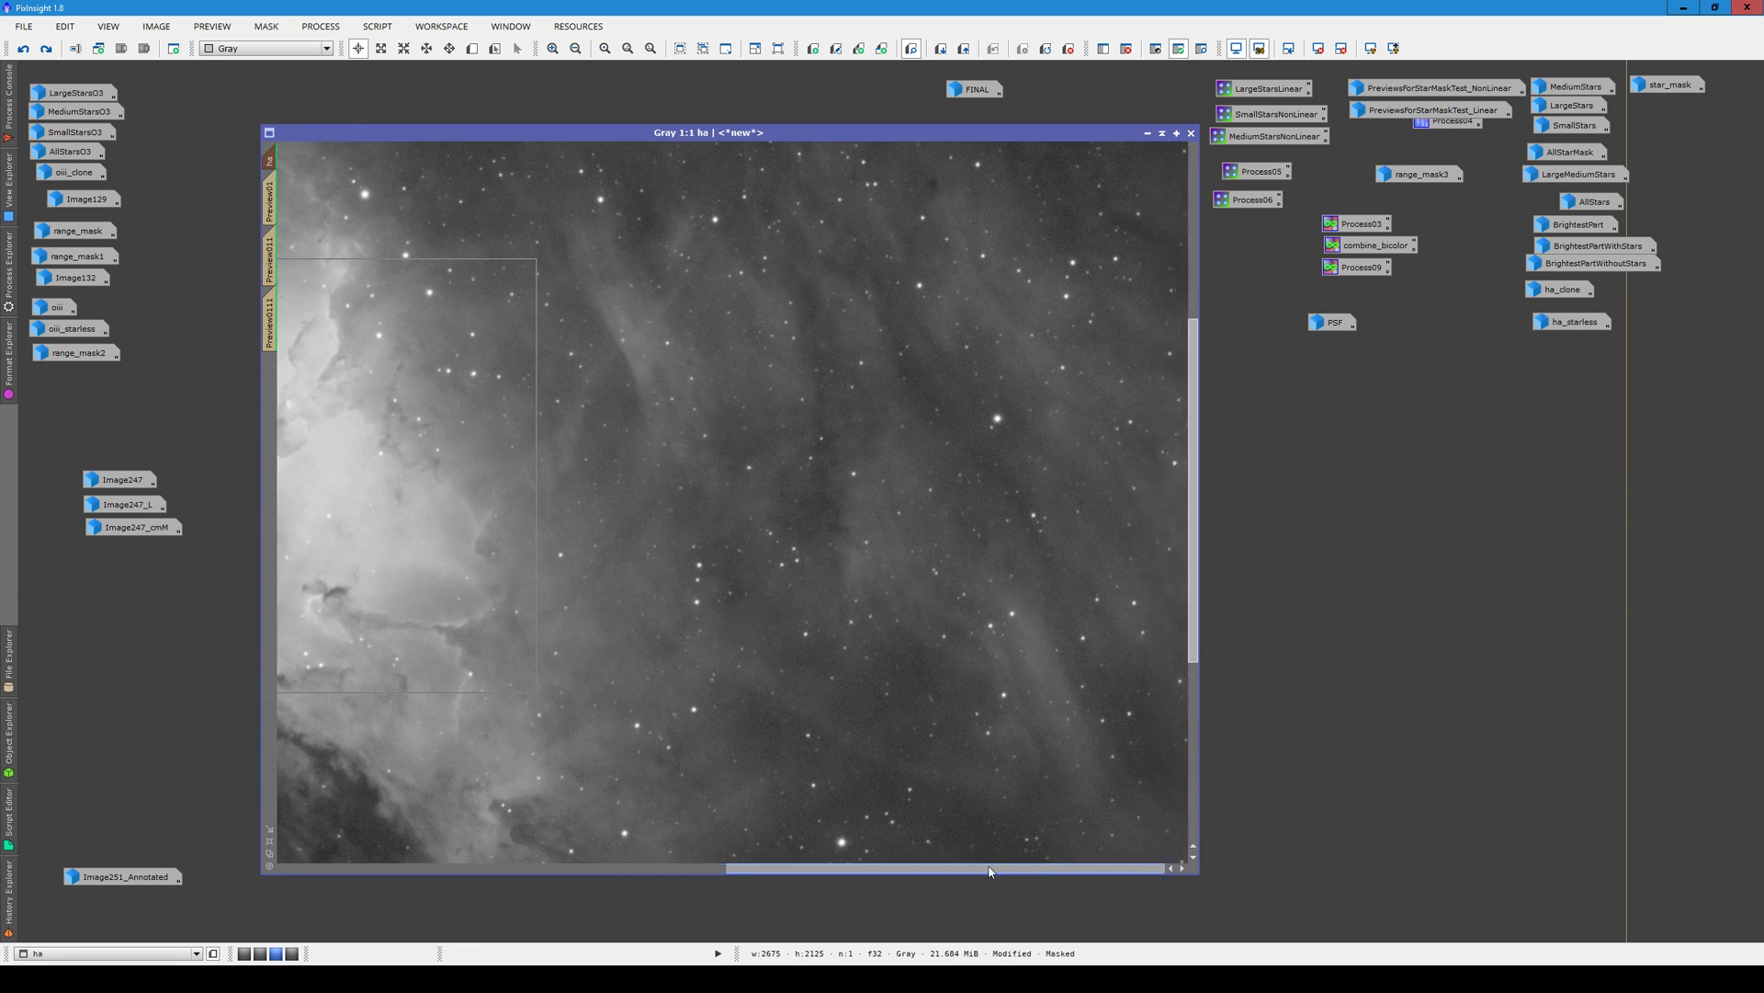
mouse_move(1193, 637)
mouse_down()
mouse_move(1228, 665)
mouse_move(1229, 701)
mouse_up()
drag(1096, 878, 877, 877)
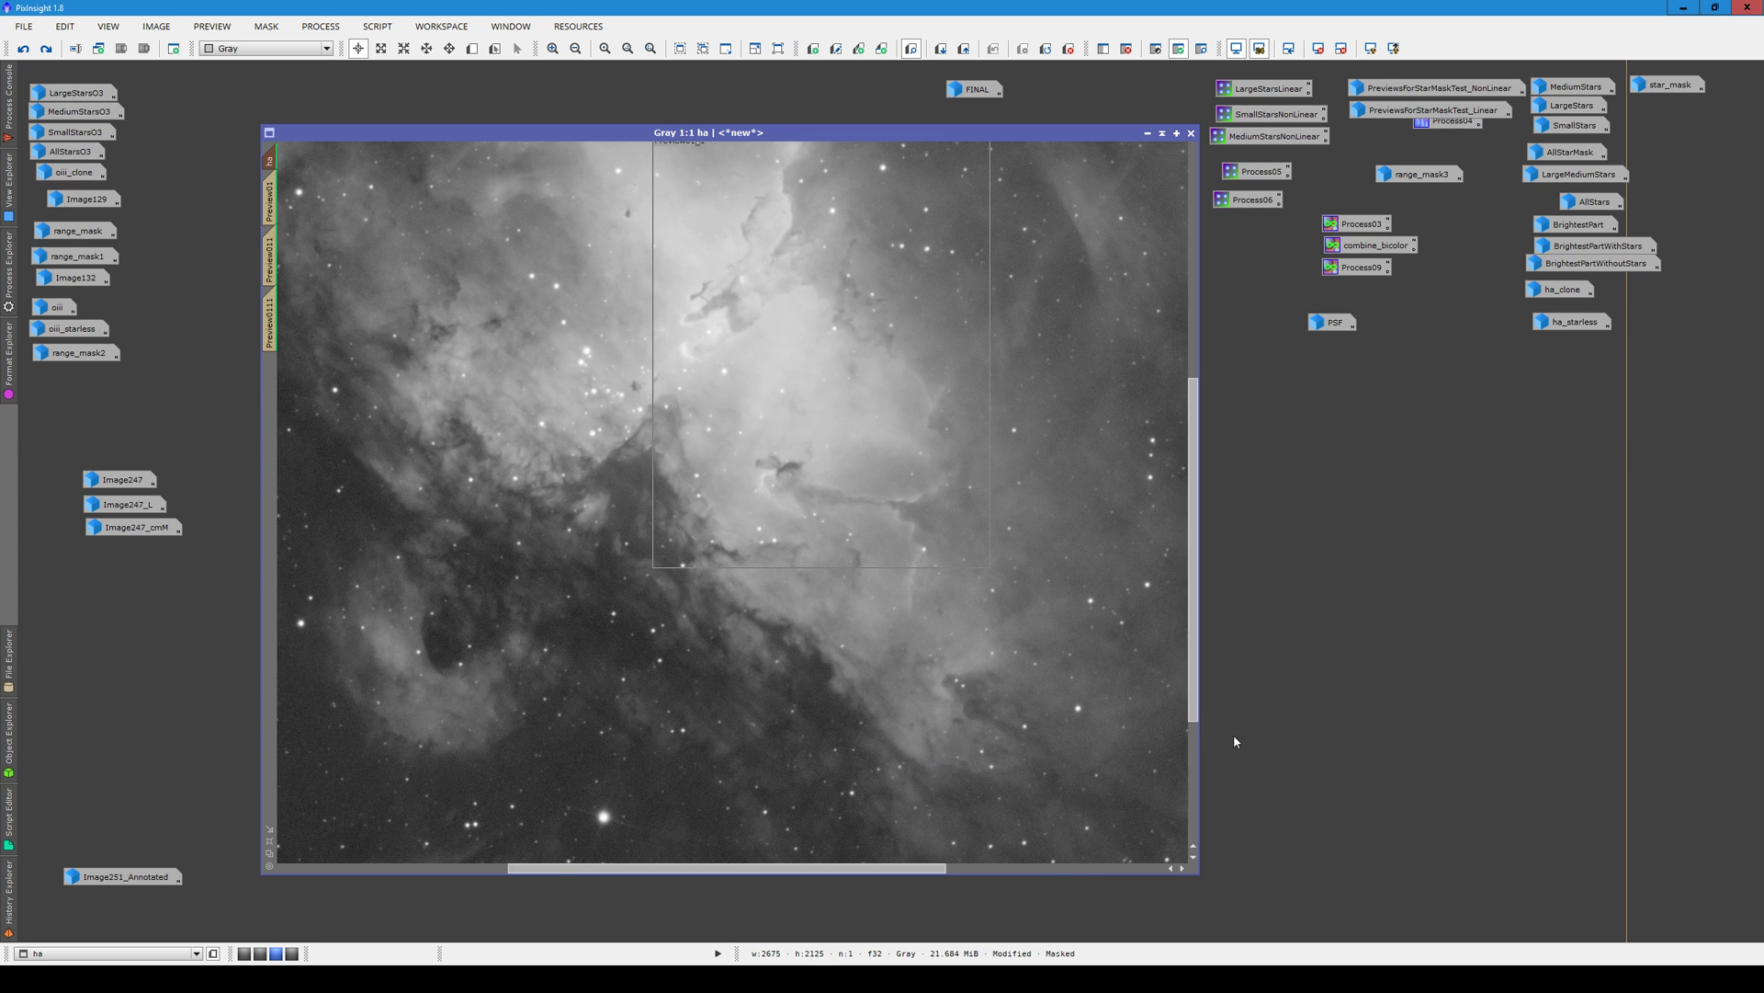
drag(1192, 721, 1192, 638)
scroll(730, 582, up, 1)
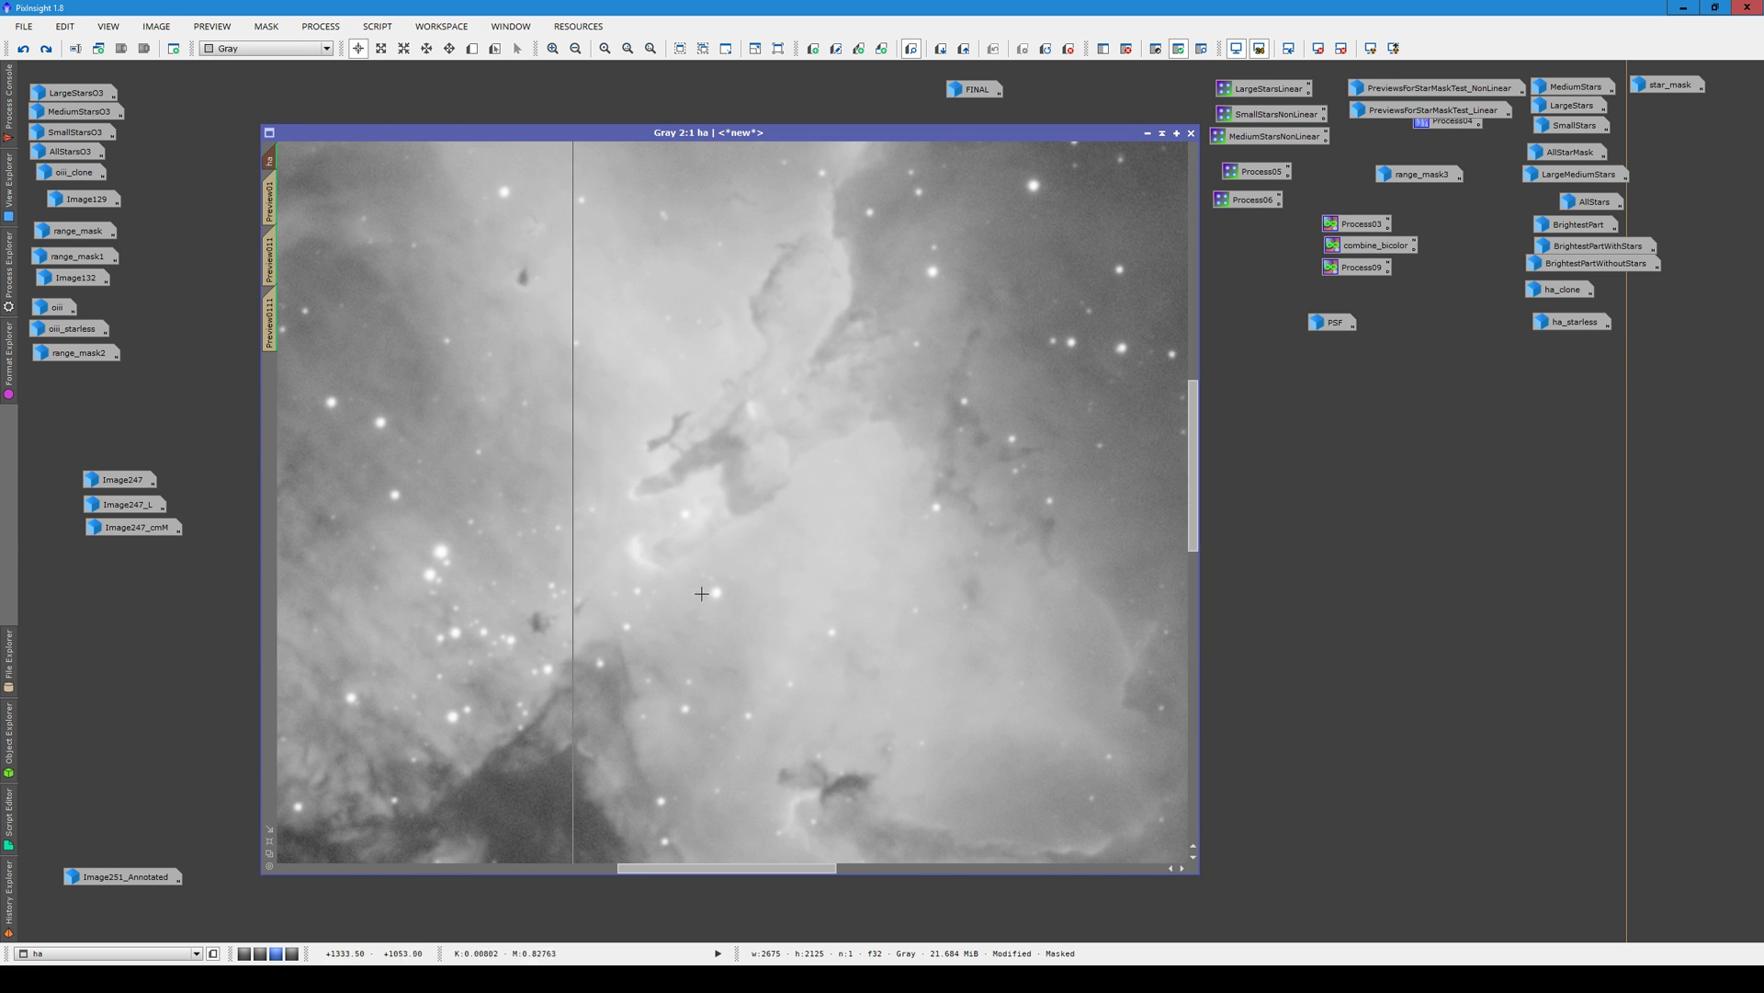
key(z)
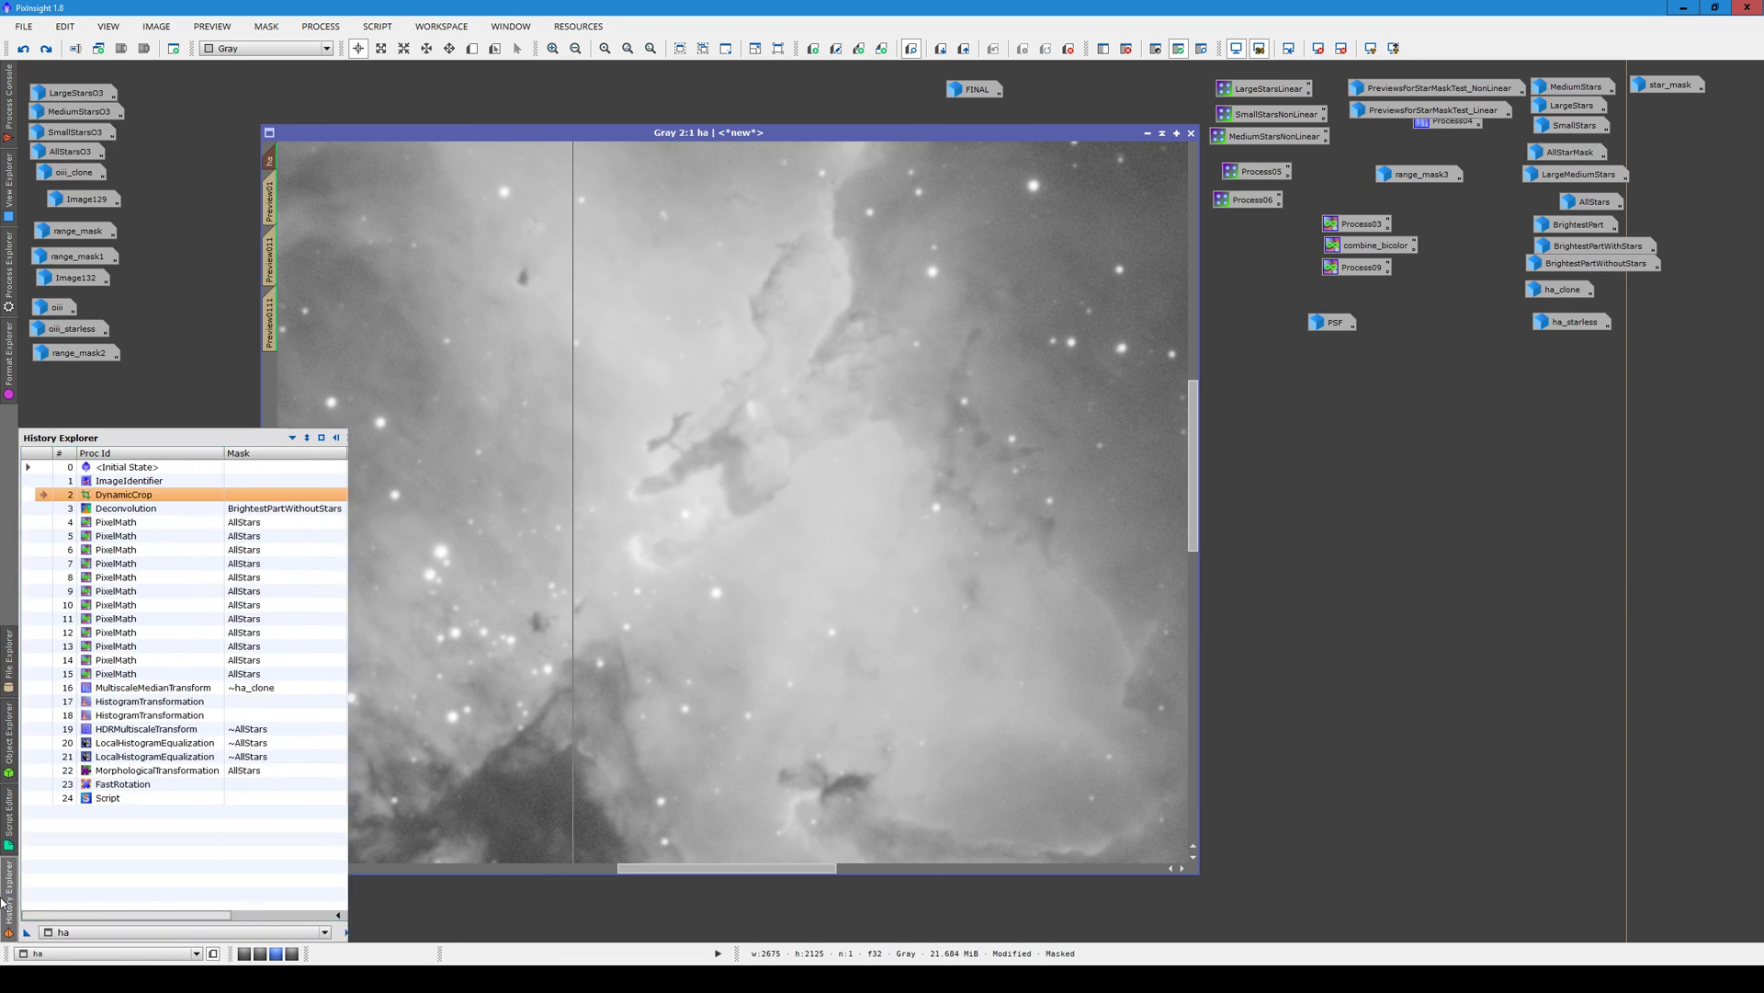
Reopen the ha Deconvolution settings at 30 iterations, then toggle the mask overlay on and off
double_click(138, 508)
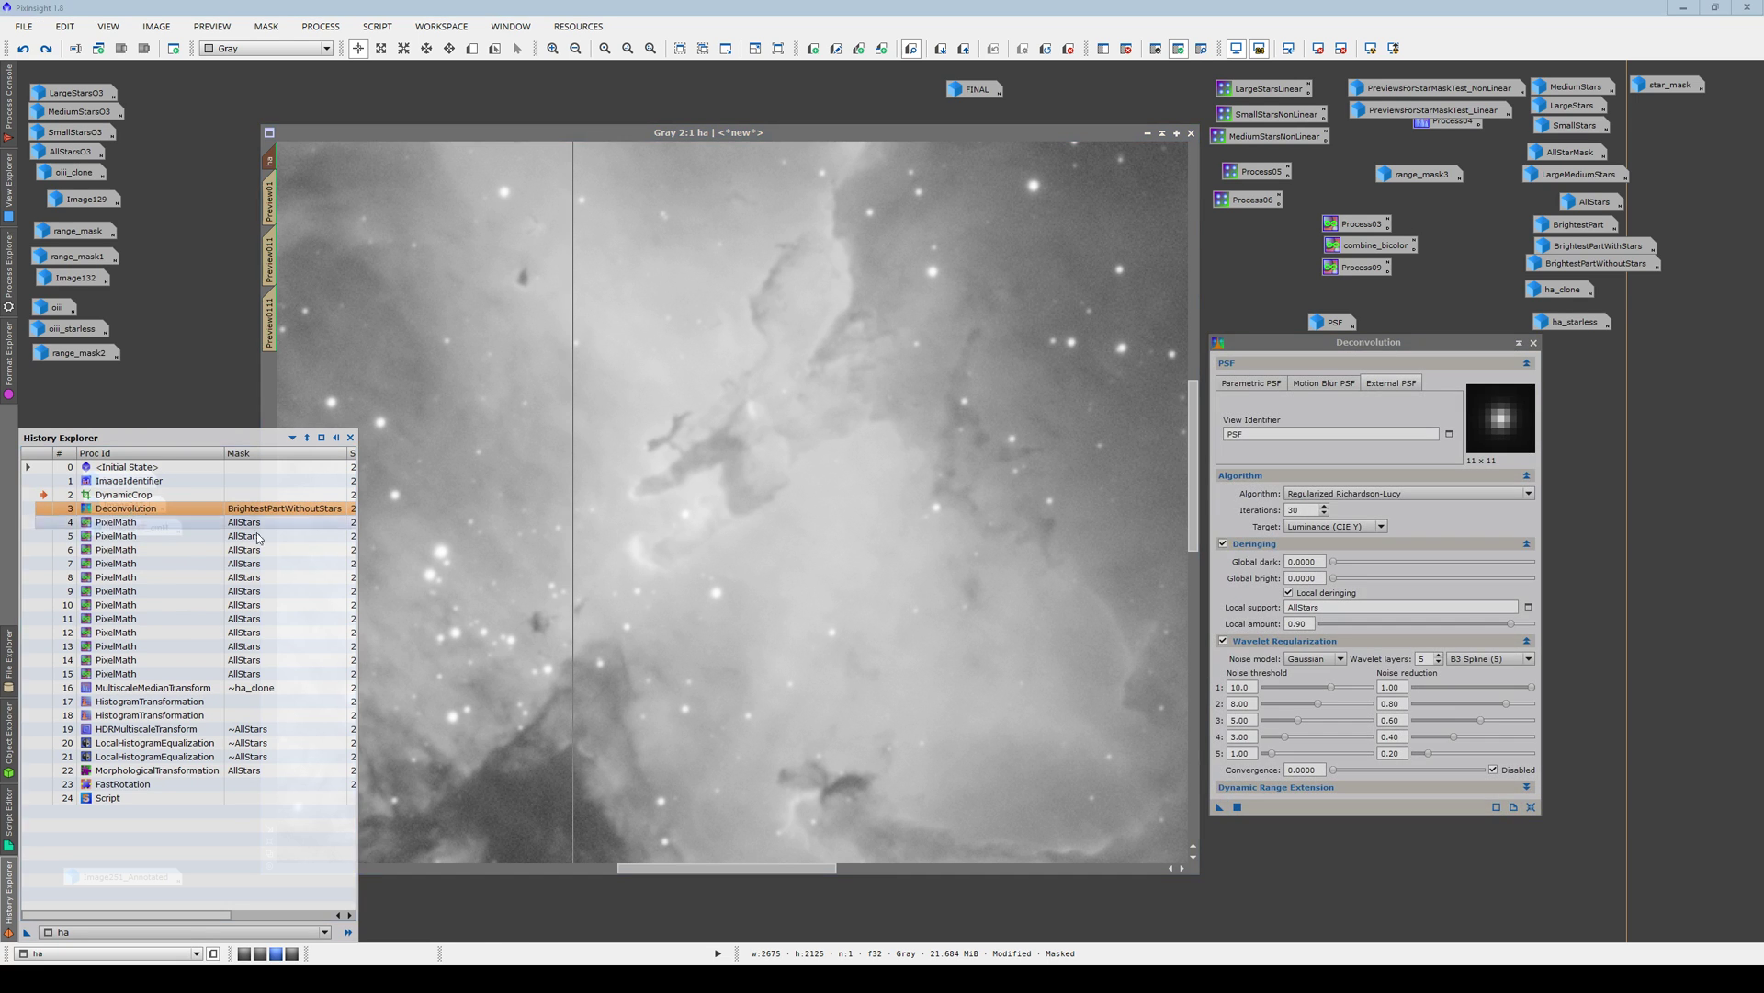
double_click(1315, 509)
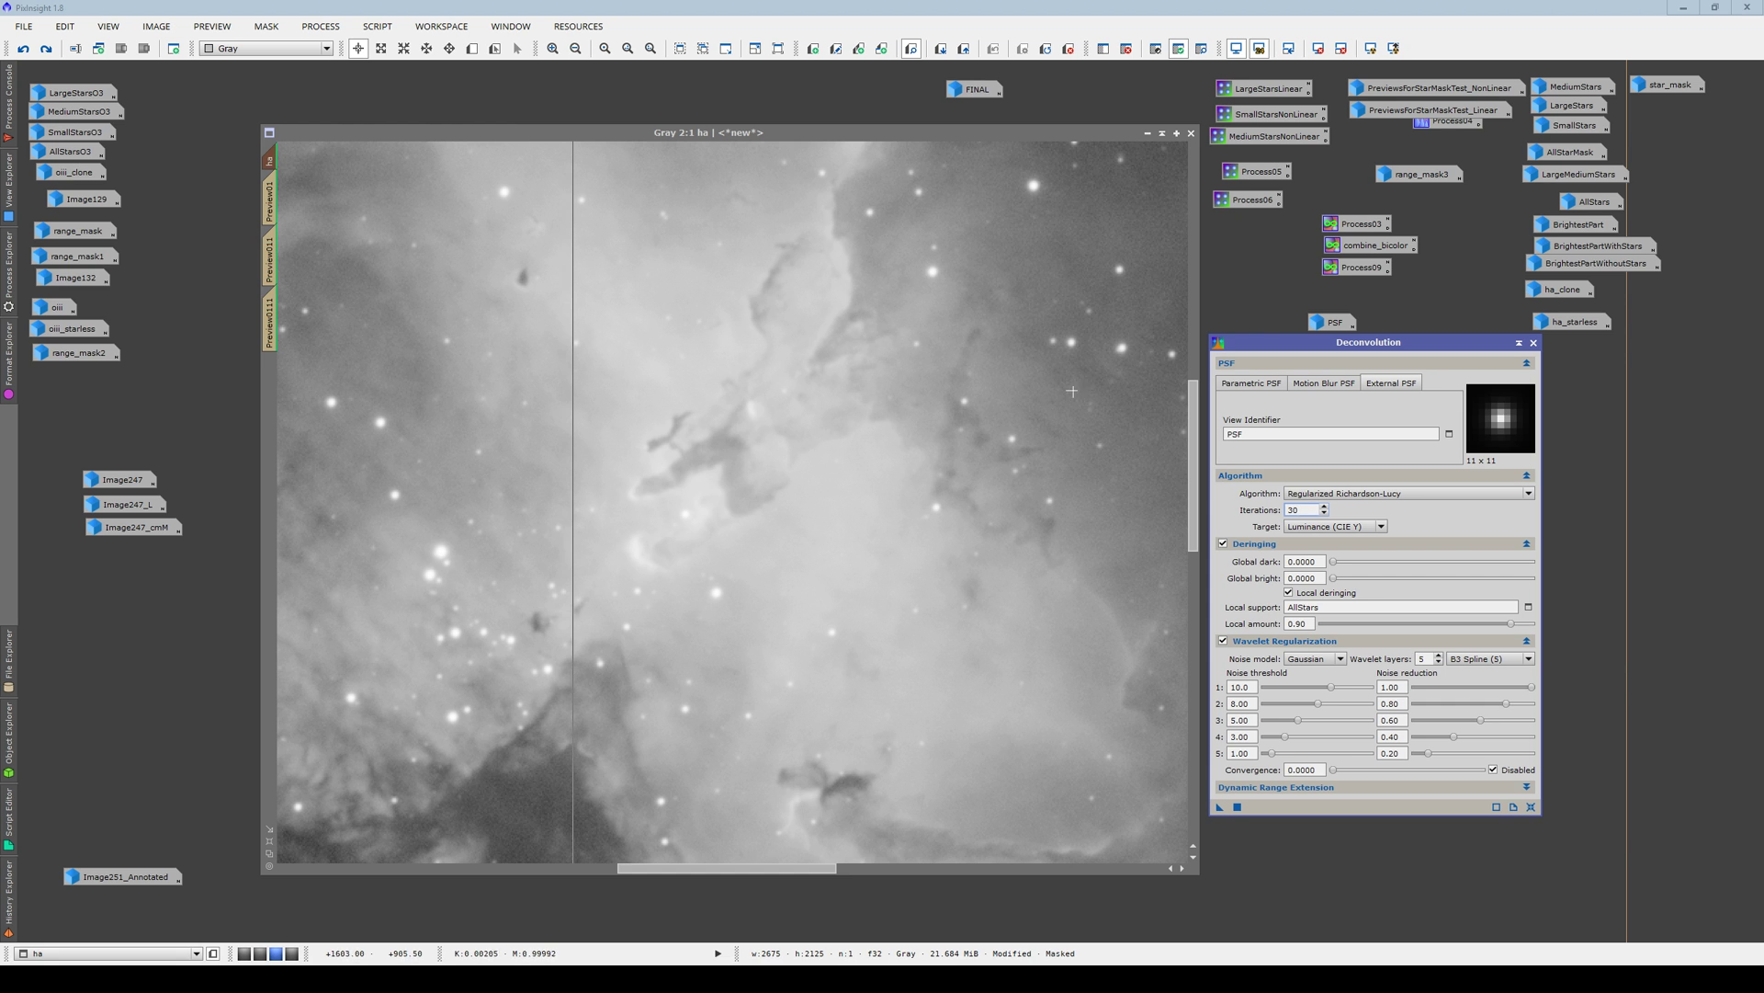
scroll(1053, 363, up, 5)
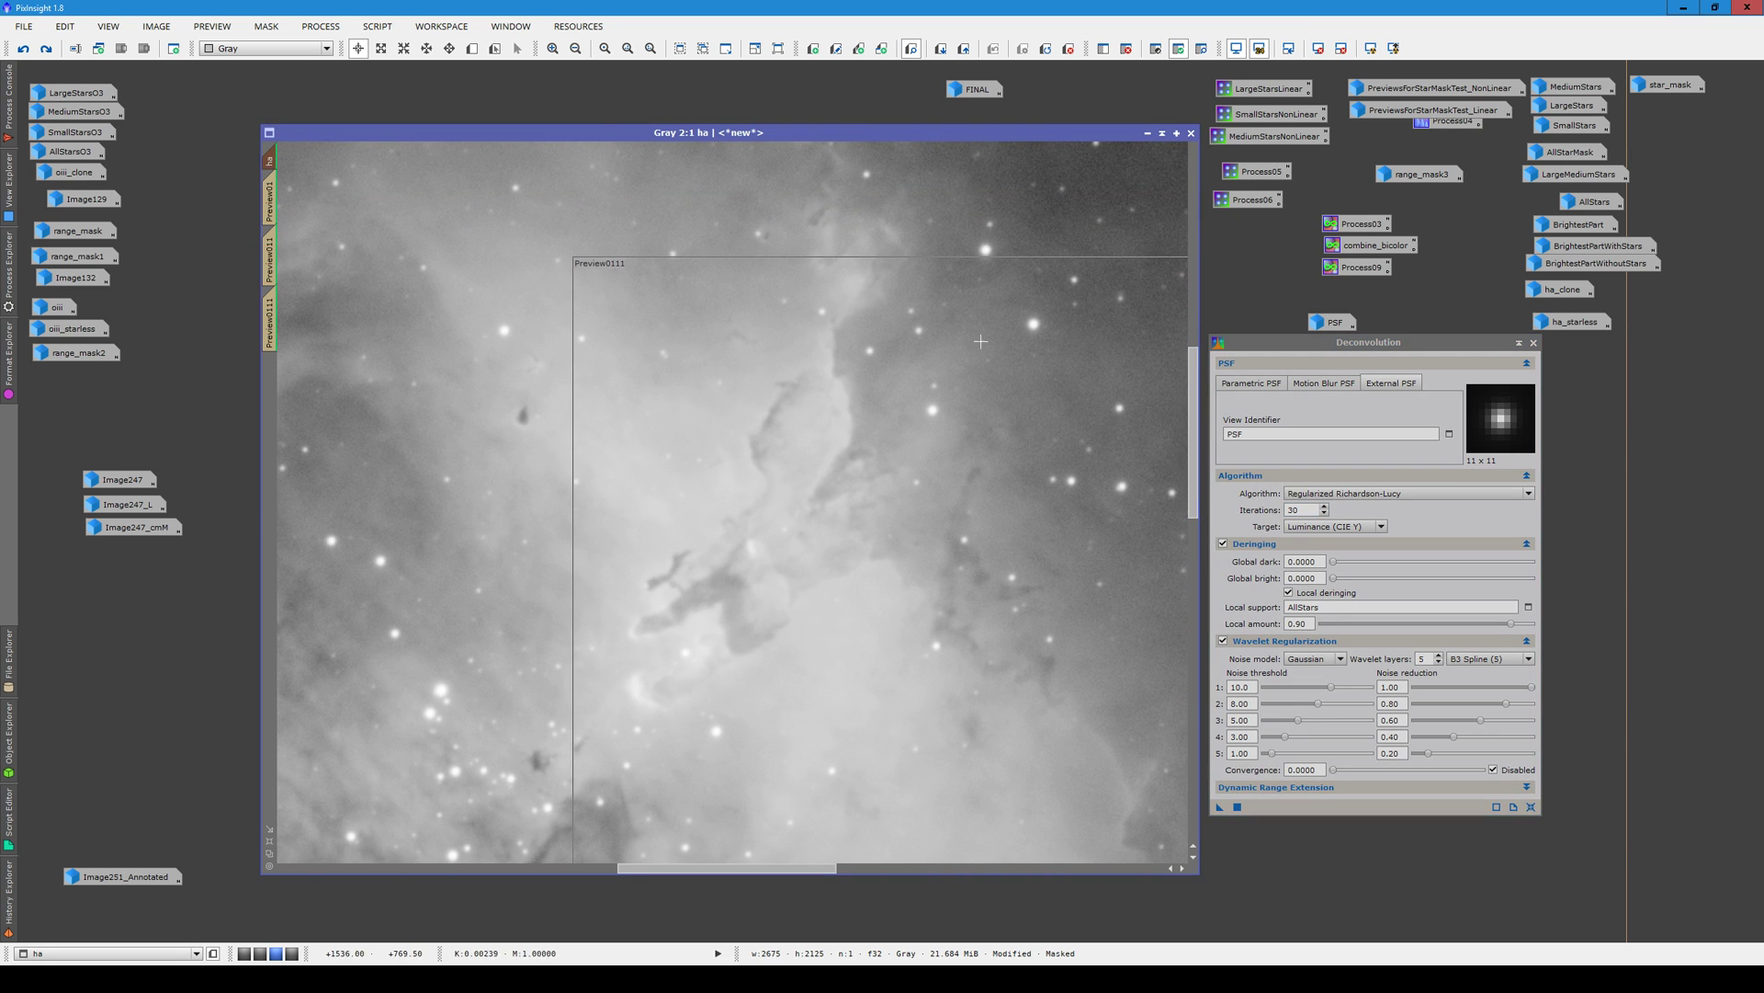
scroll(1021, 434, right, 5)
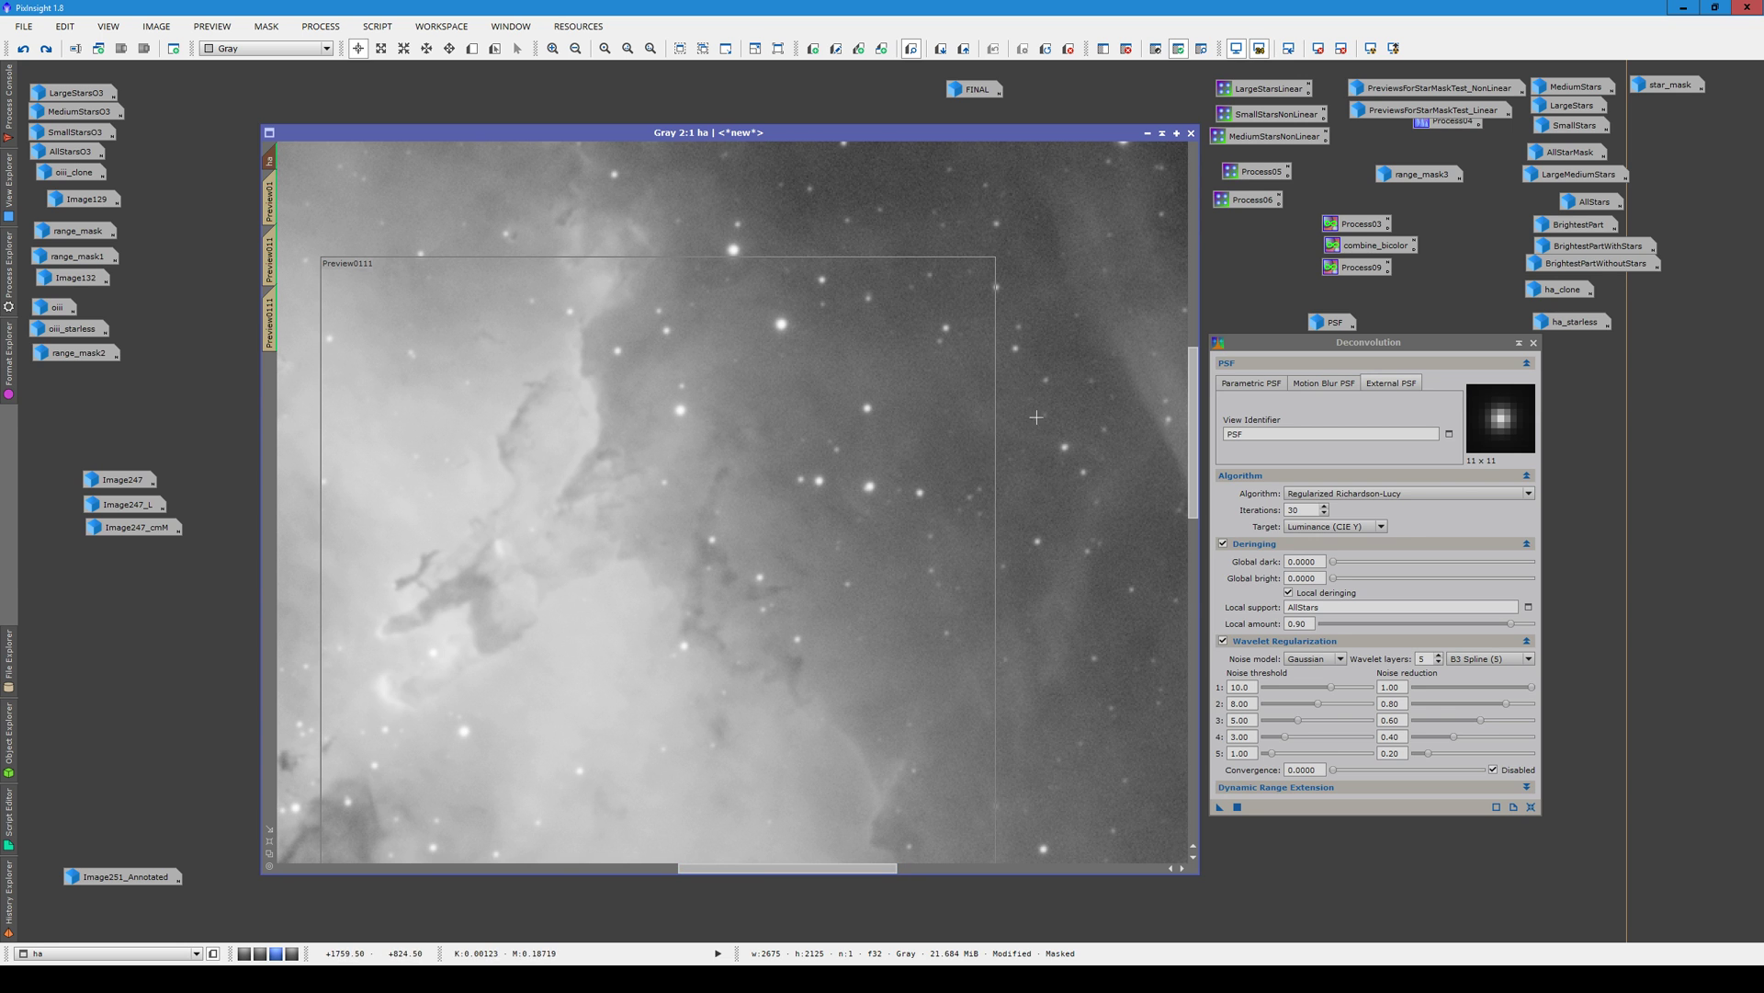
scroll(780, 494, down, 1)
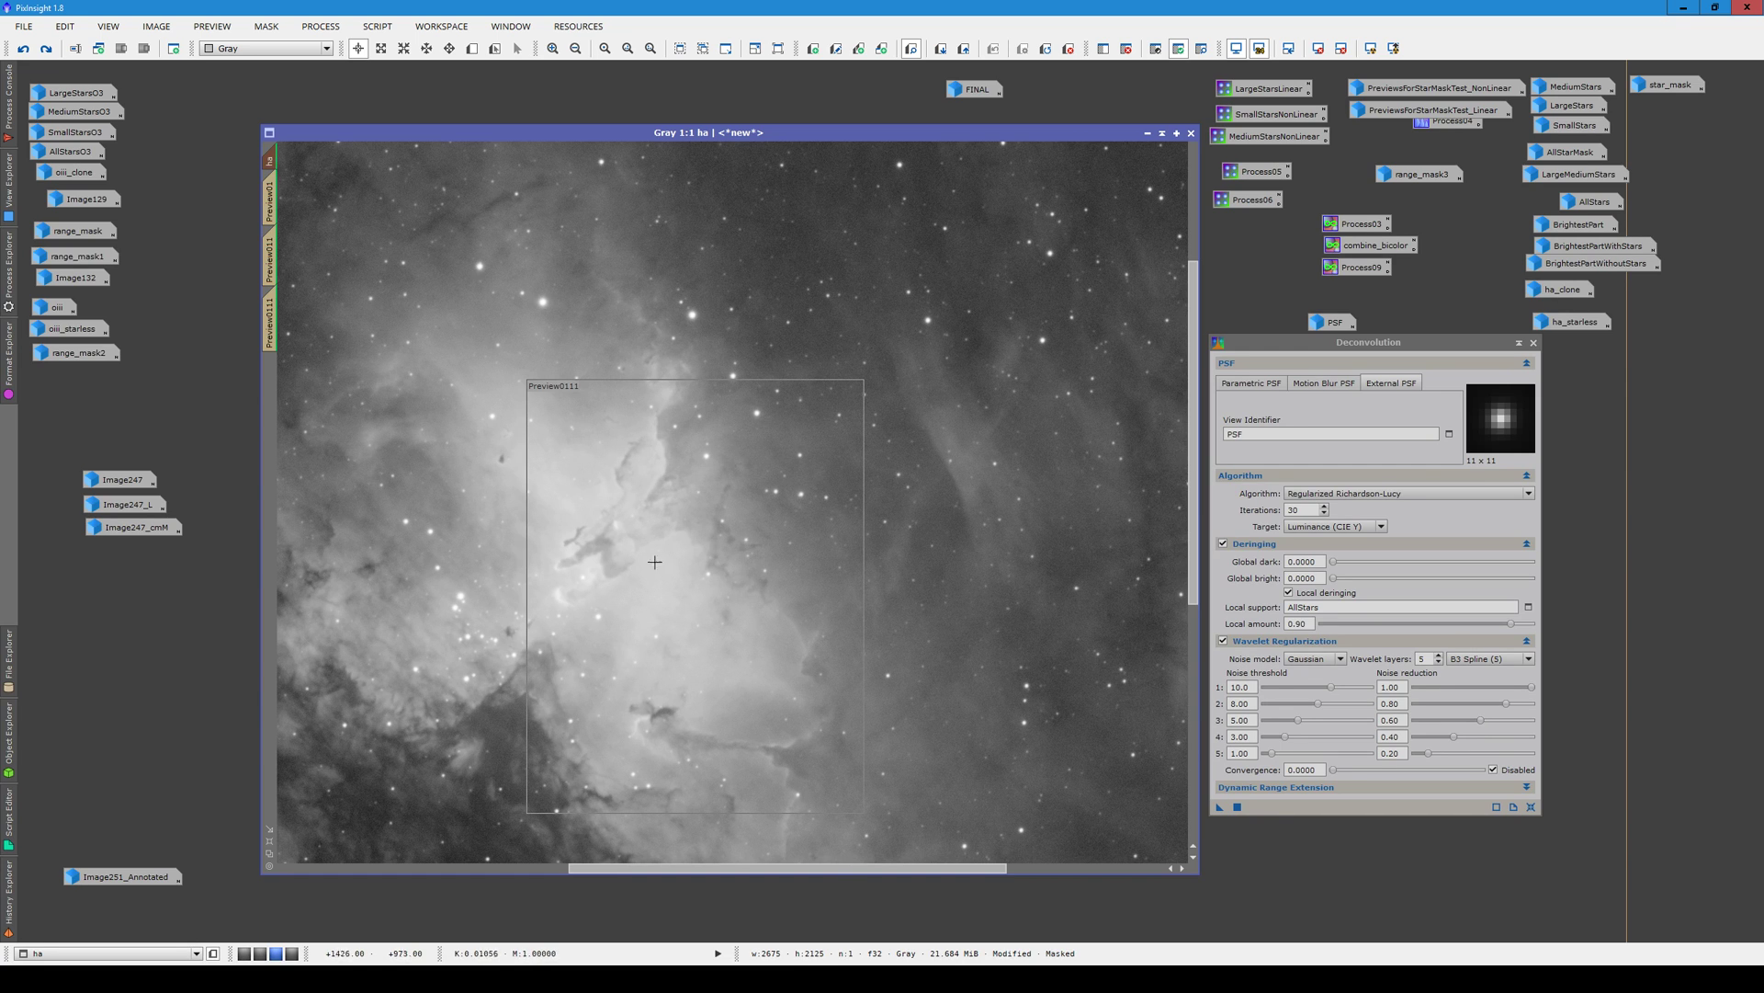
click(10, 897)
scroll(692, 662, up, 1)
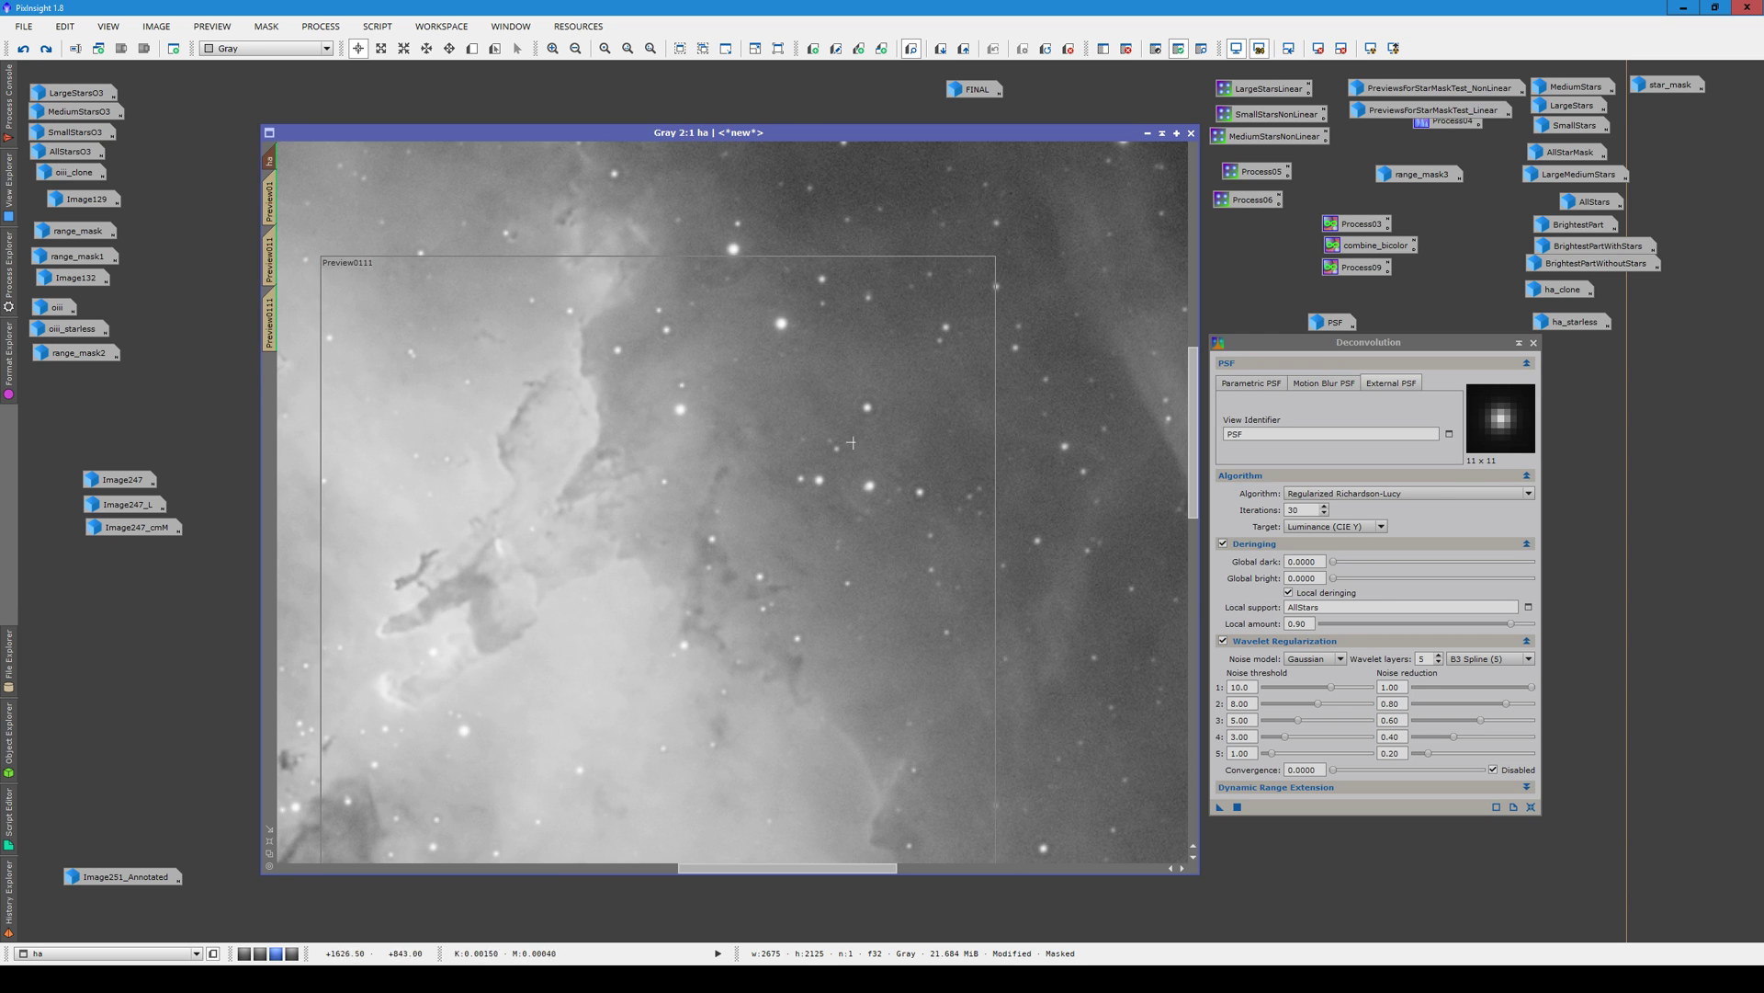
scroll(888, 391, up, 1)
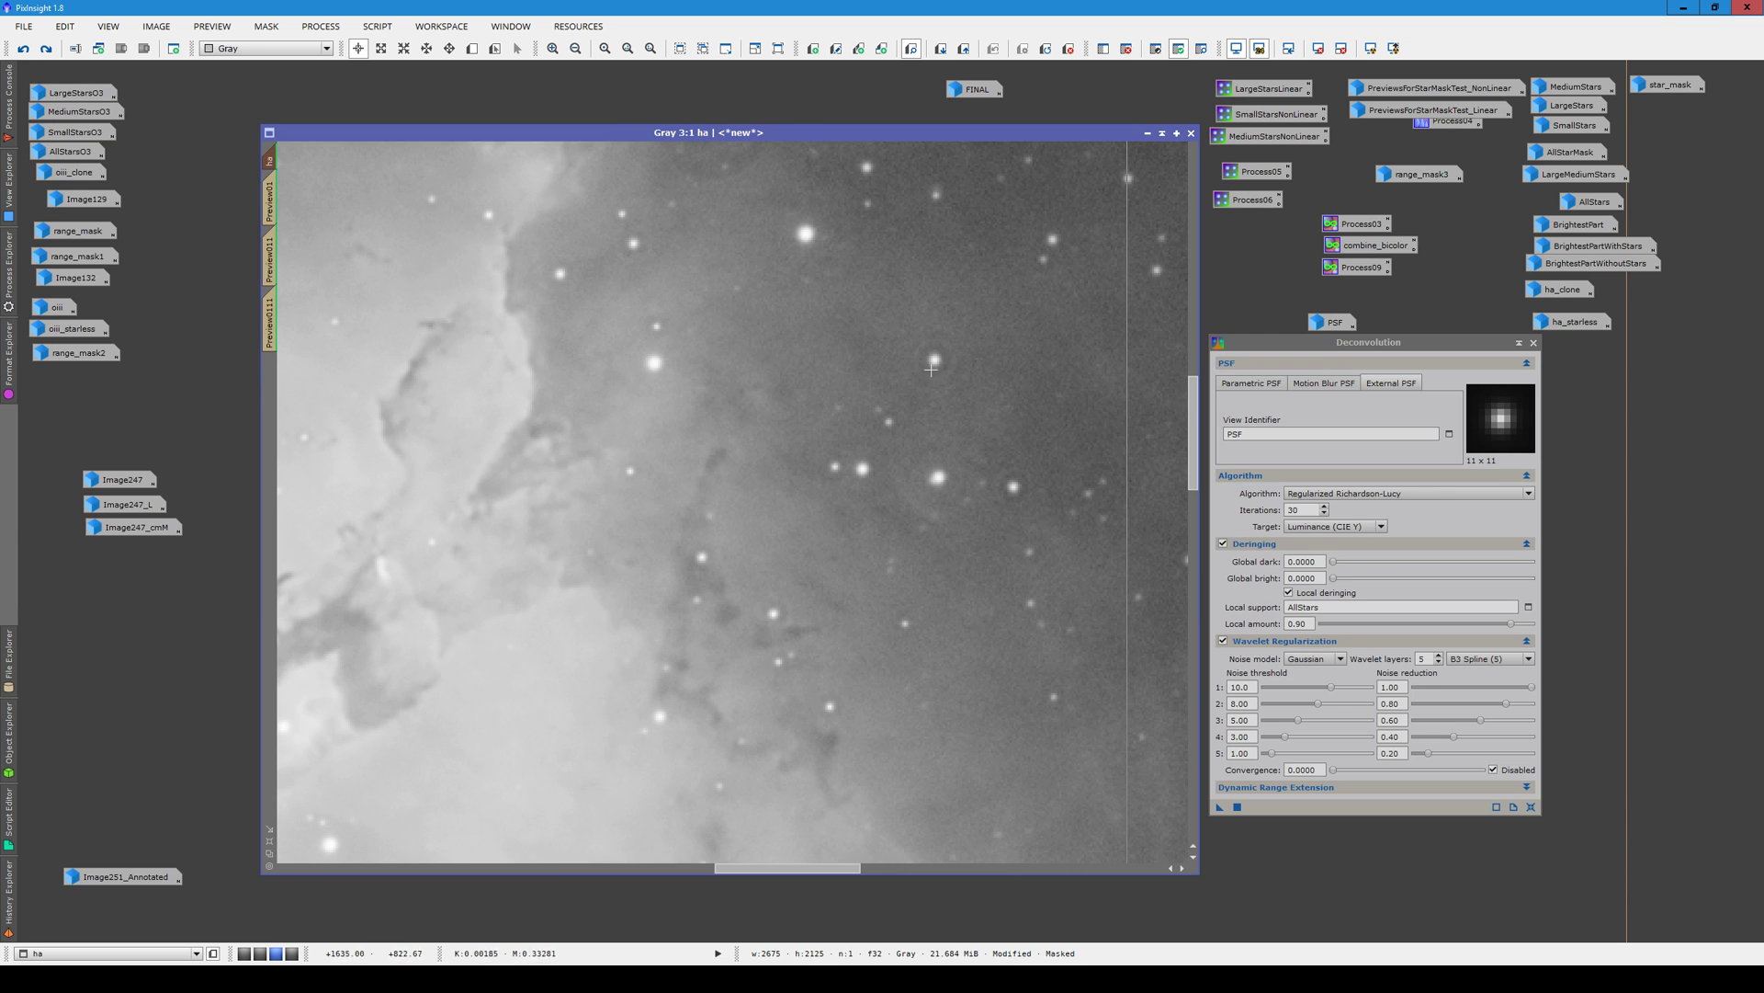
scroll(939, 482, down, 1)
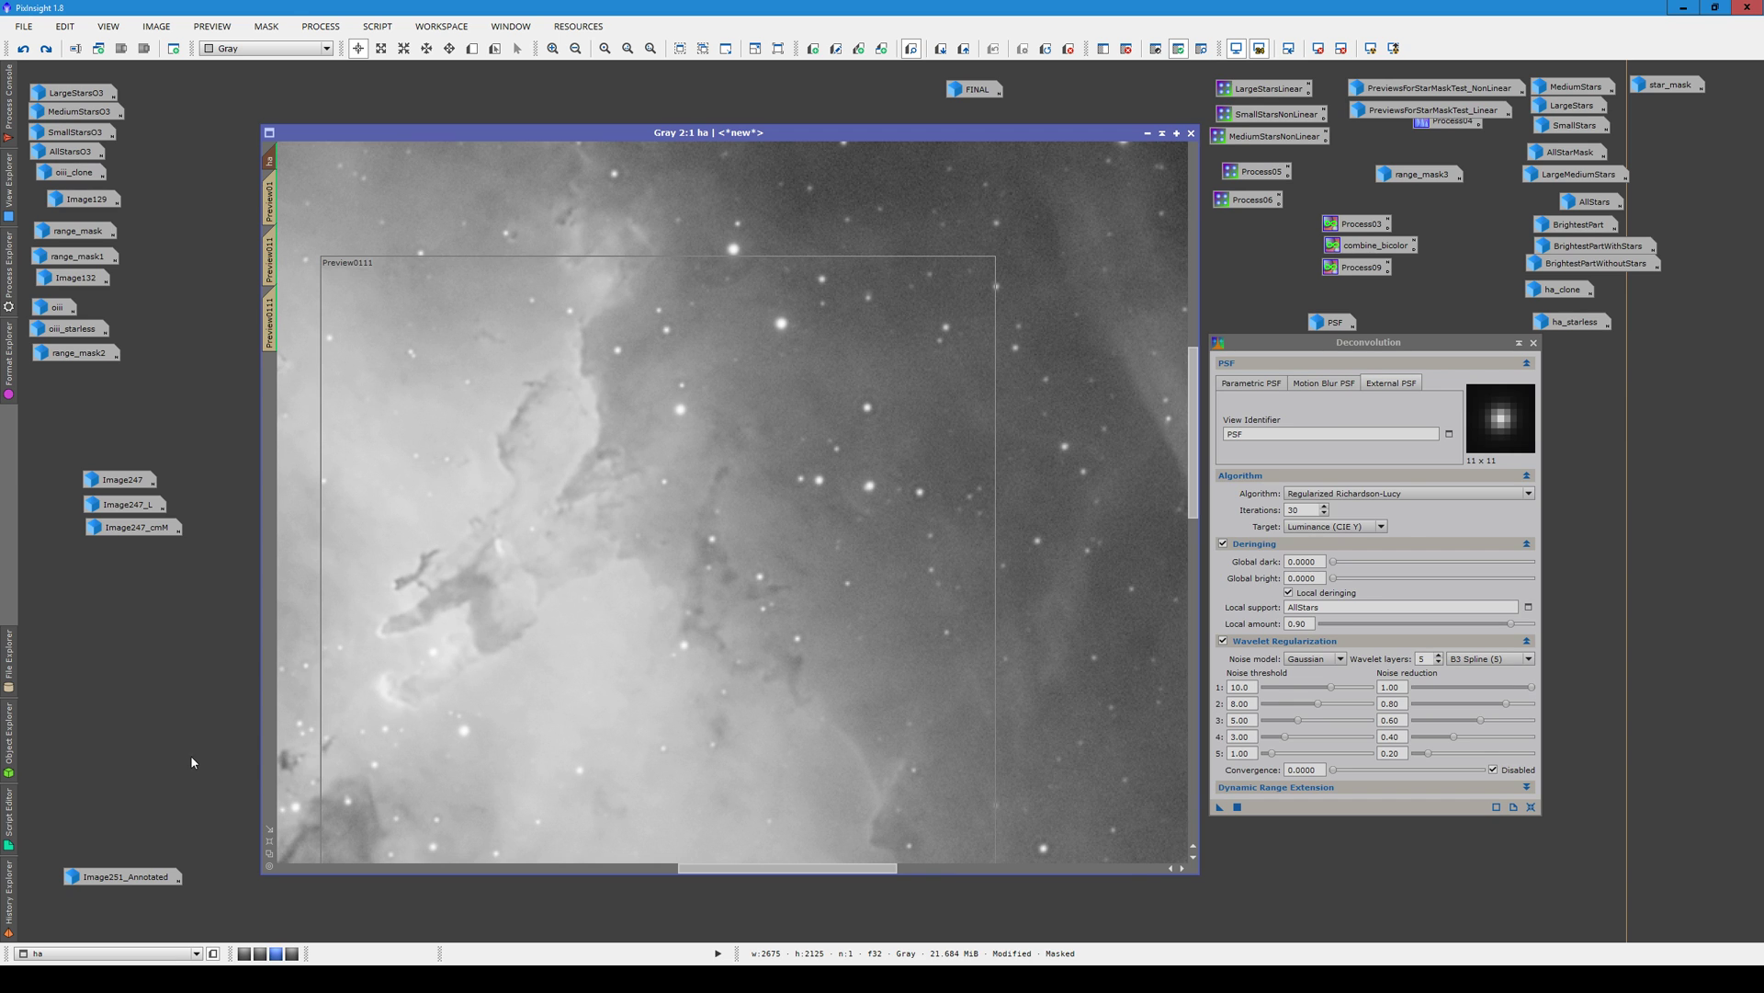
key(ctrl+k)
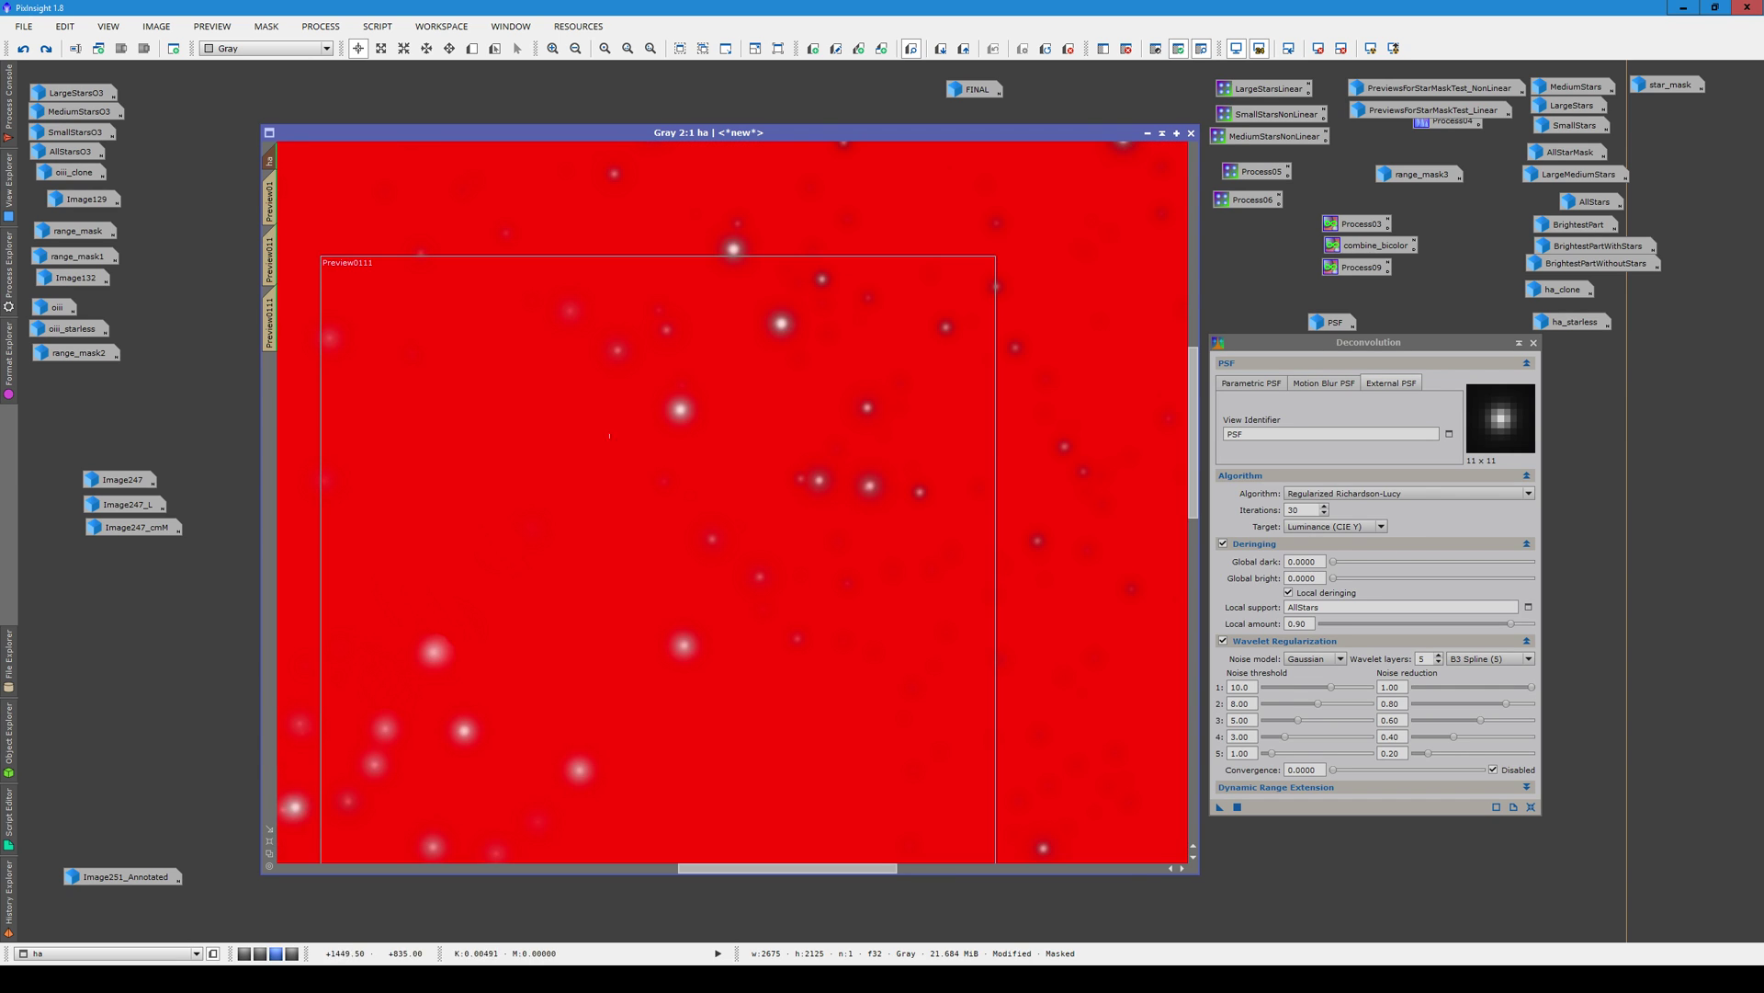
key(ctrl+k)
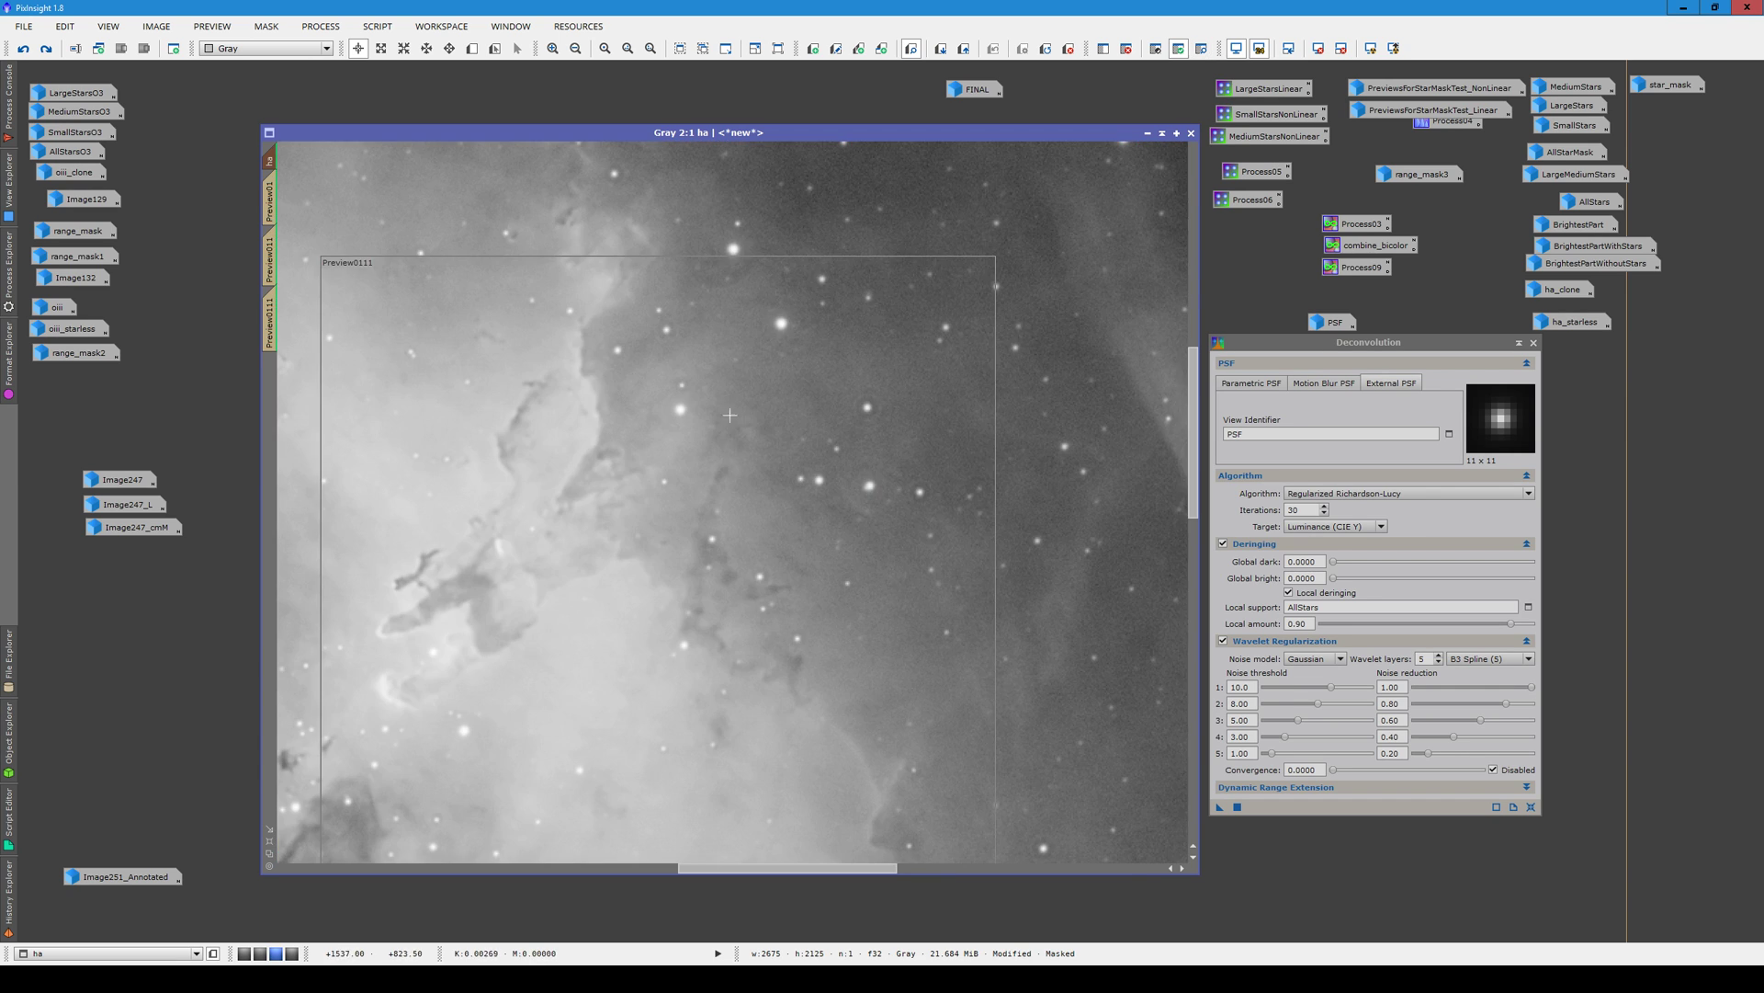
mouse_move(10, 752)
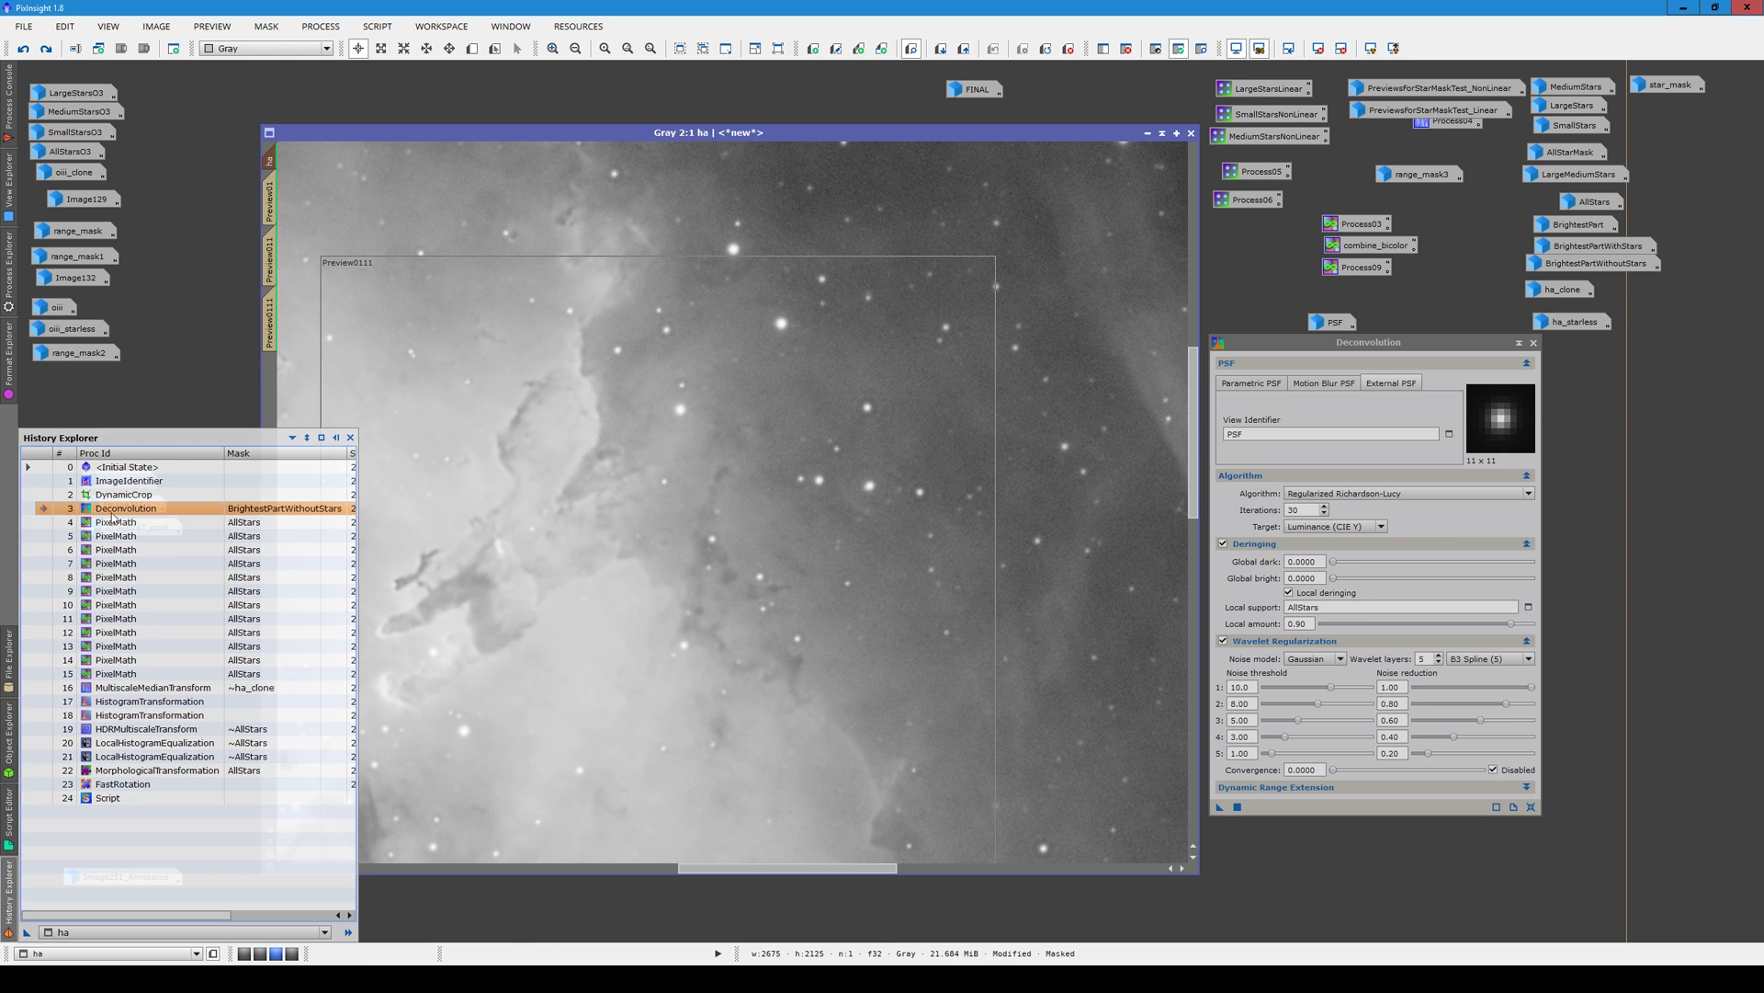
Reopen the first PixelMath settings with the ha_clone expression and jump to the last PixelMath state
double_click(109, 528)
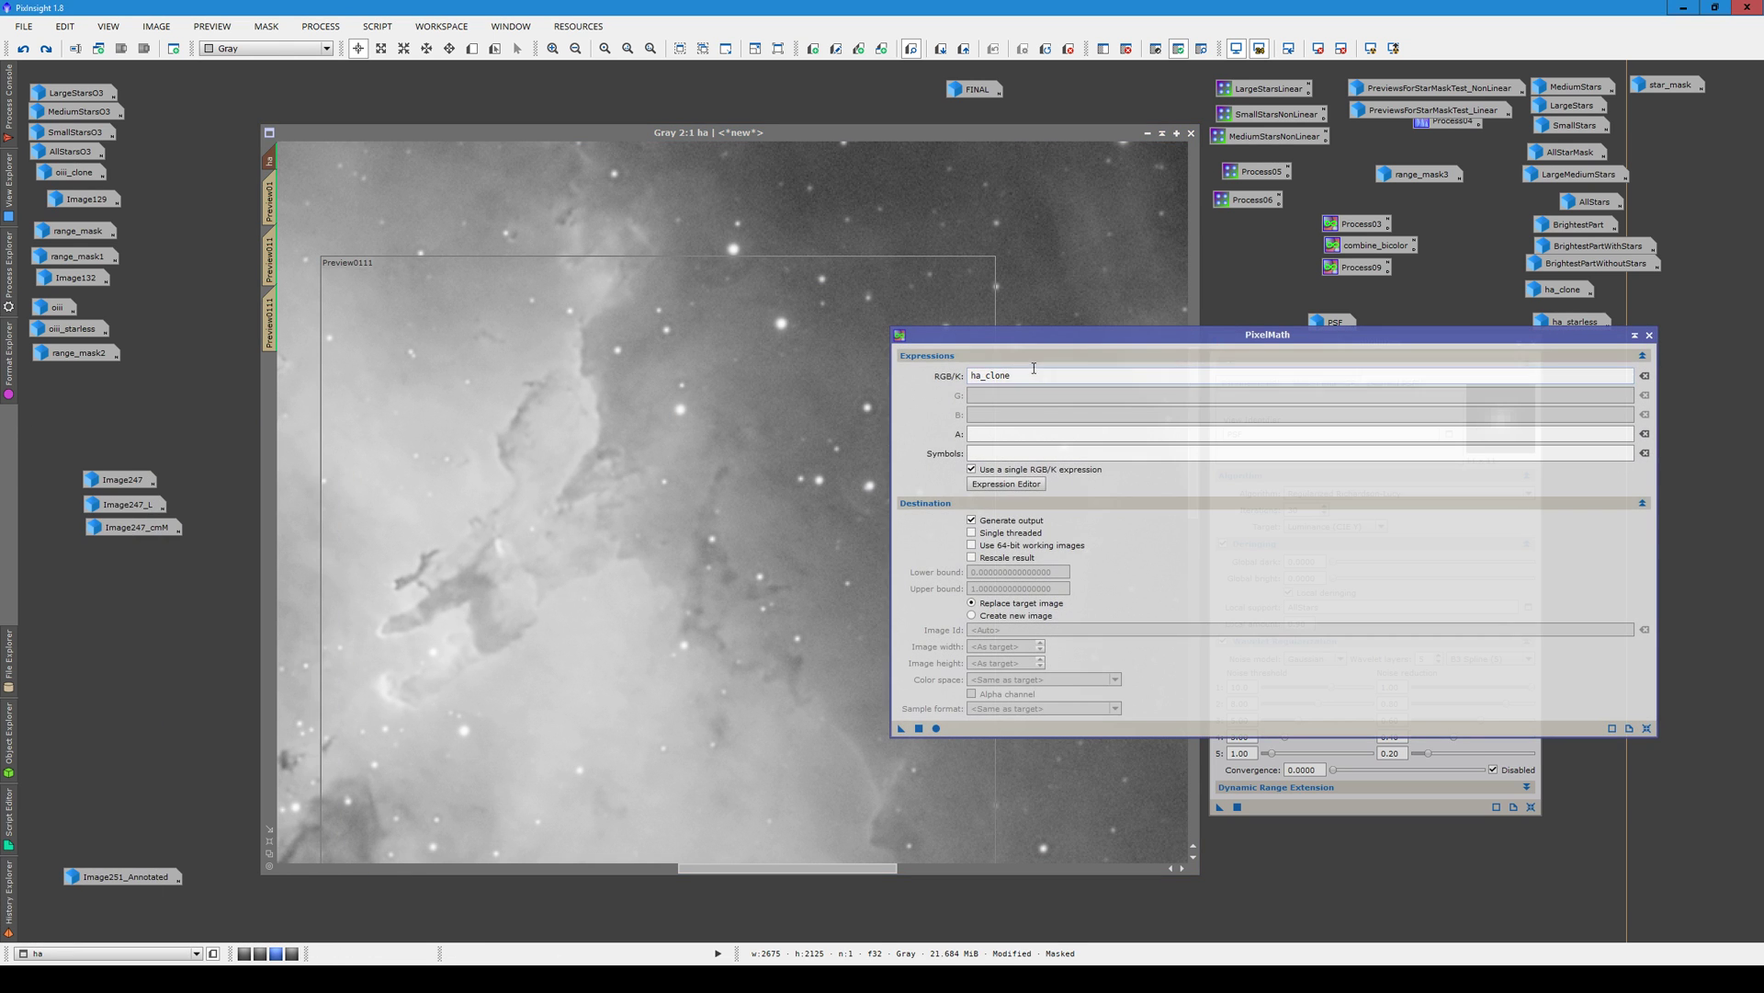
double_click(986, 376)
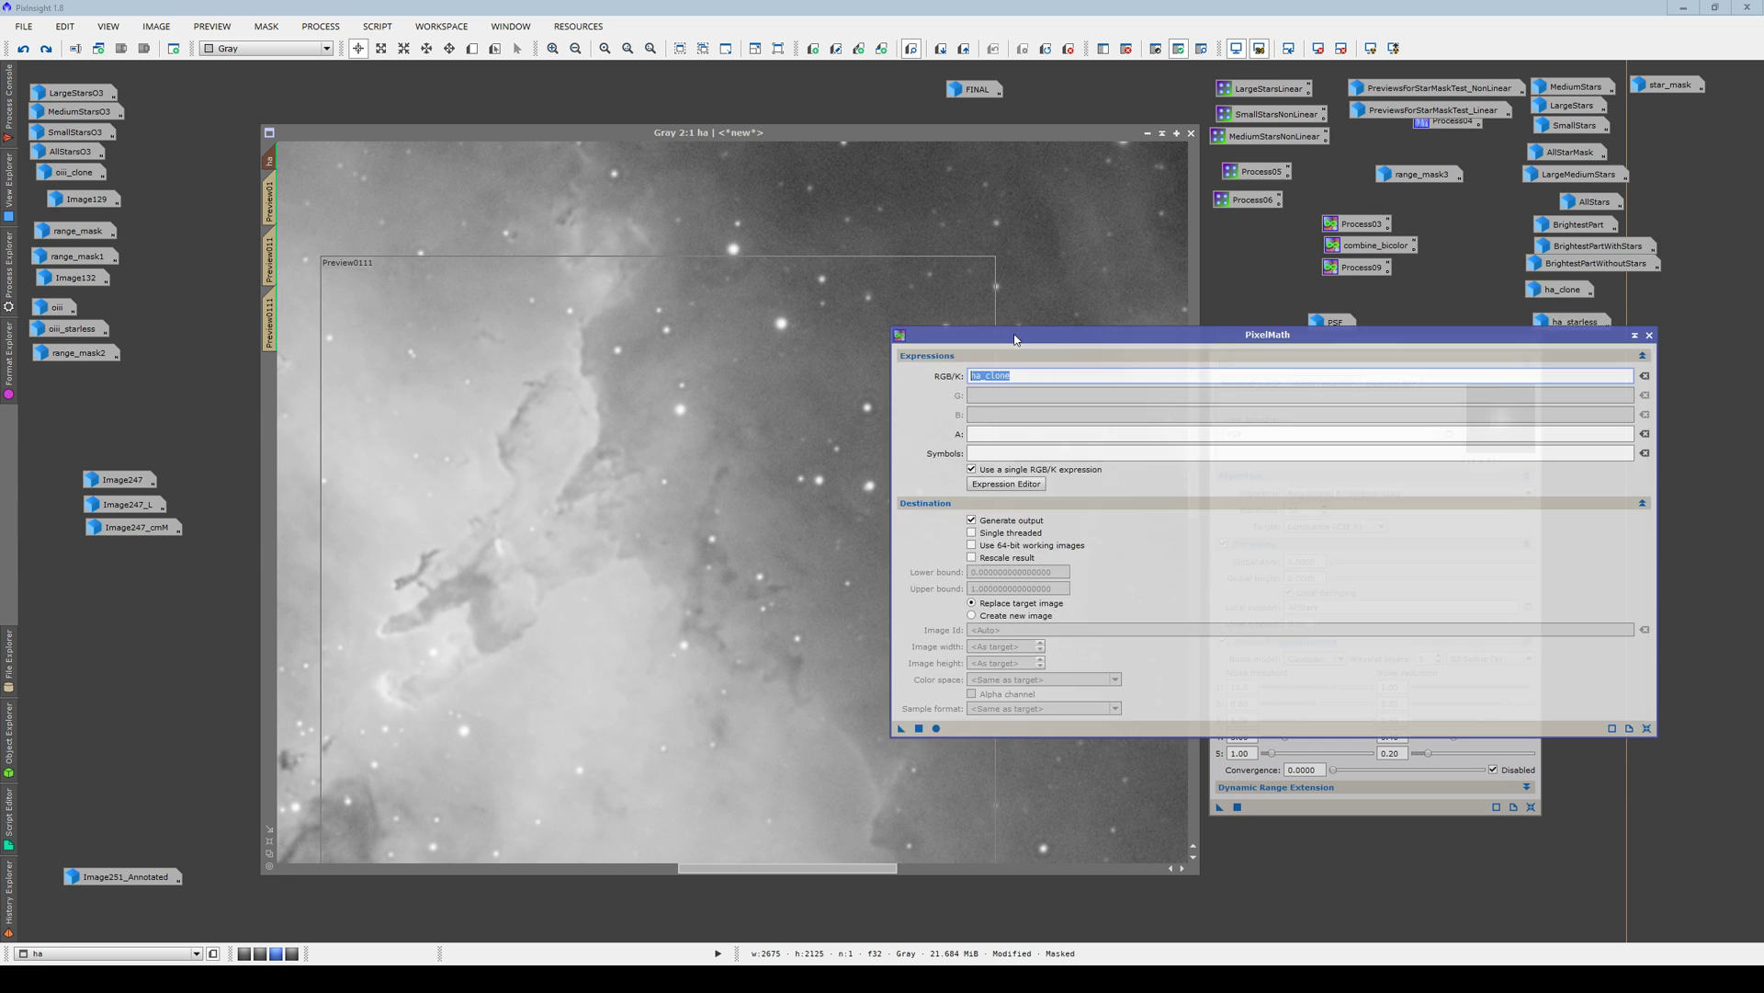
drag(1015, 338, 1335, 246)
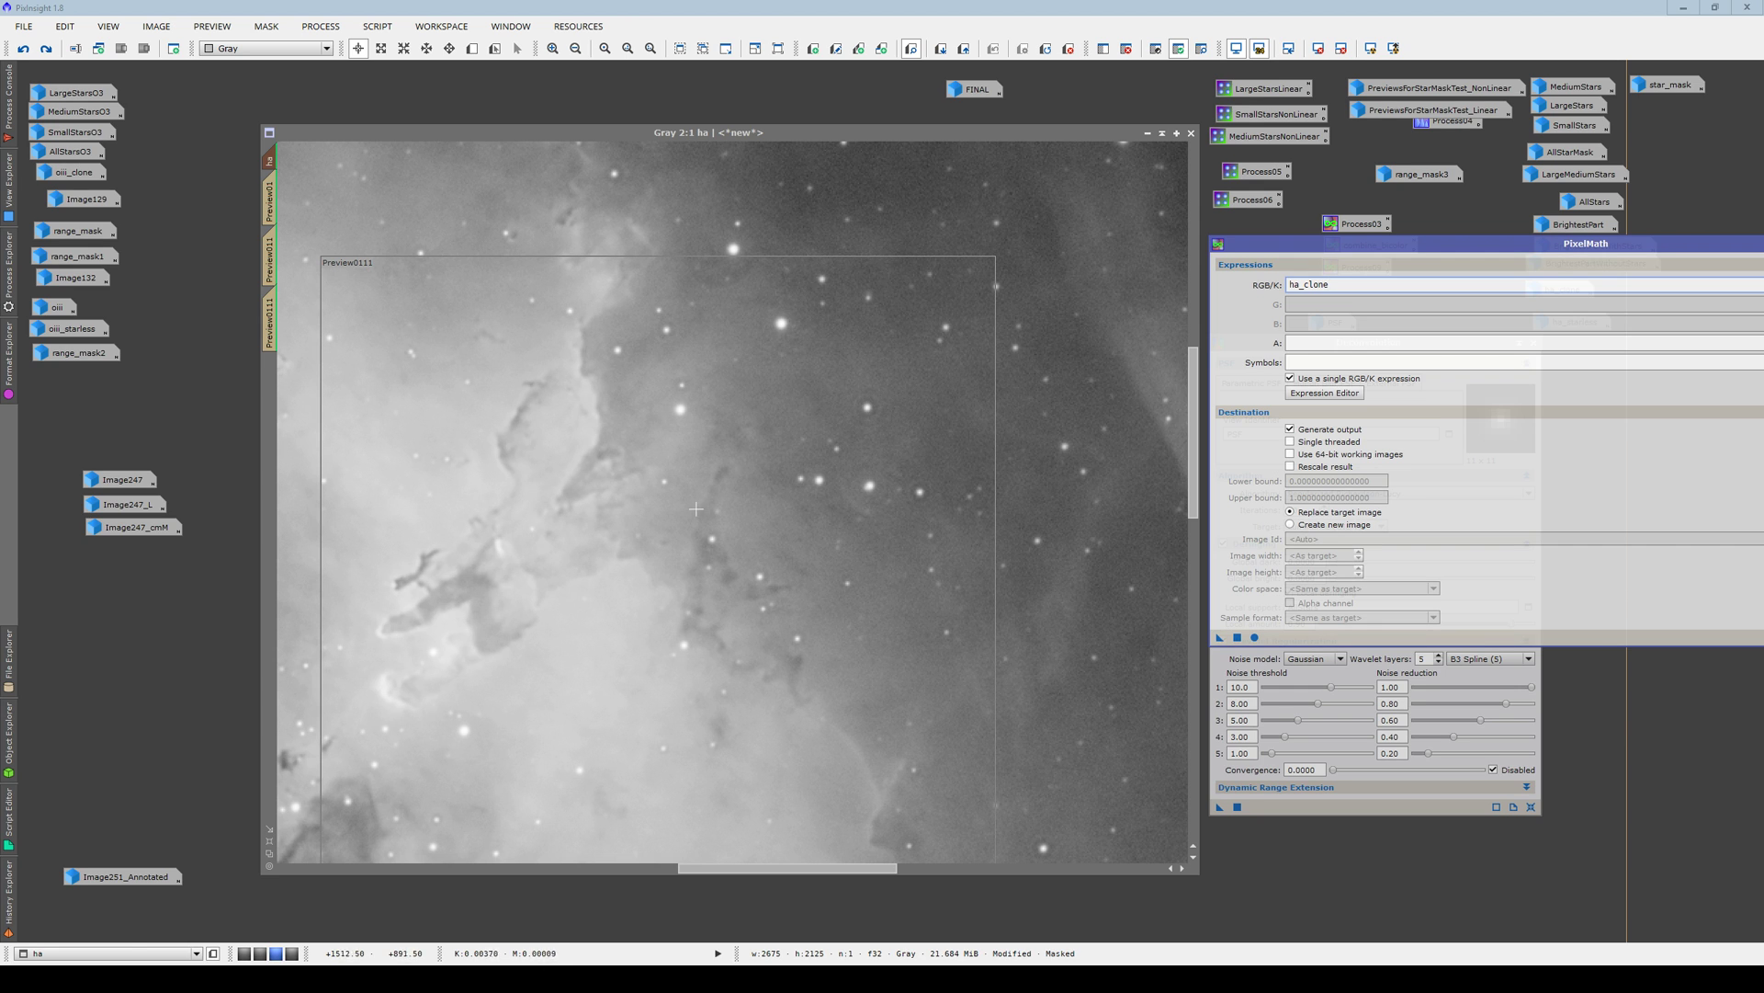
click(10, 896)
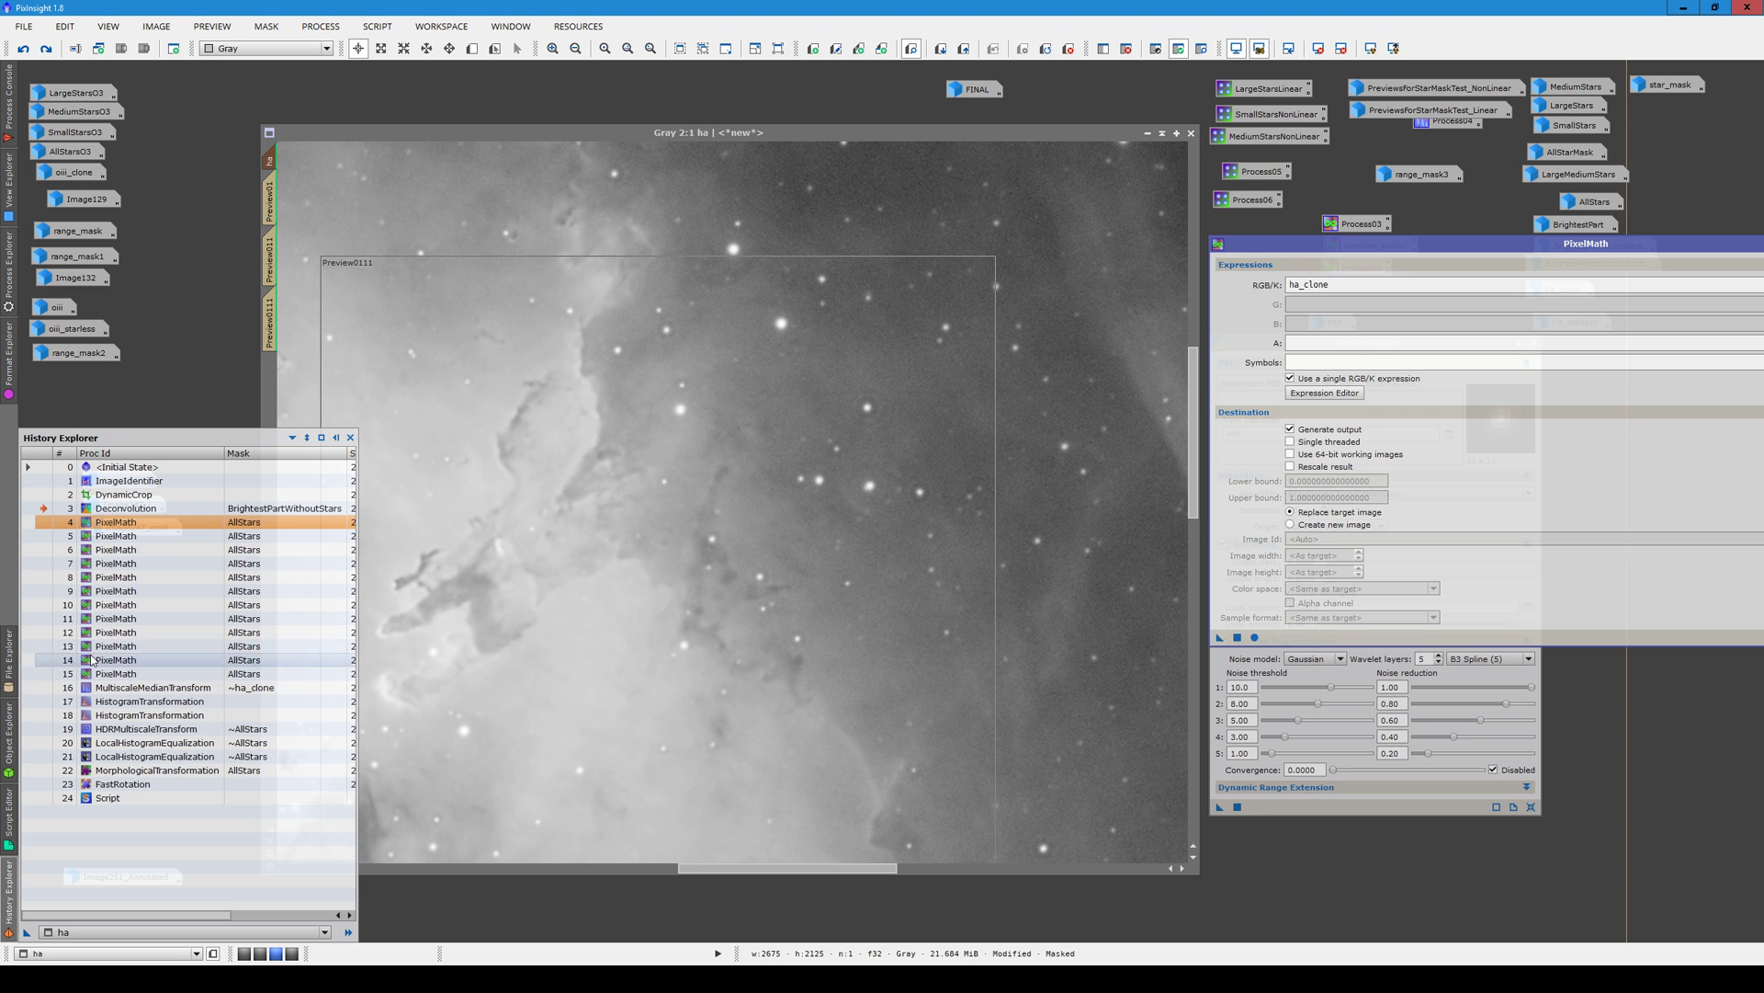
click(46, 675)
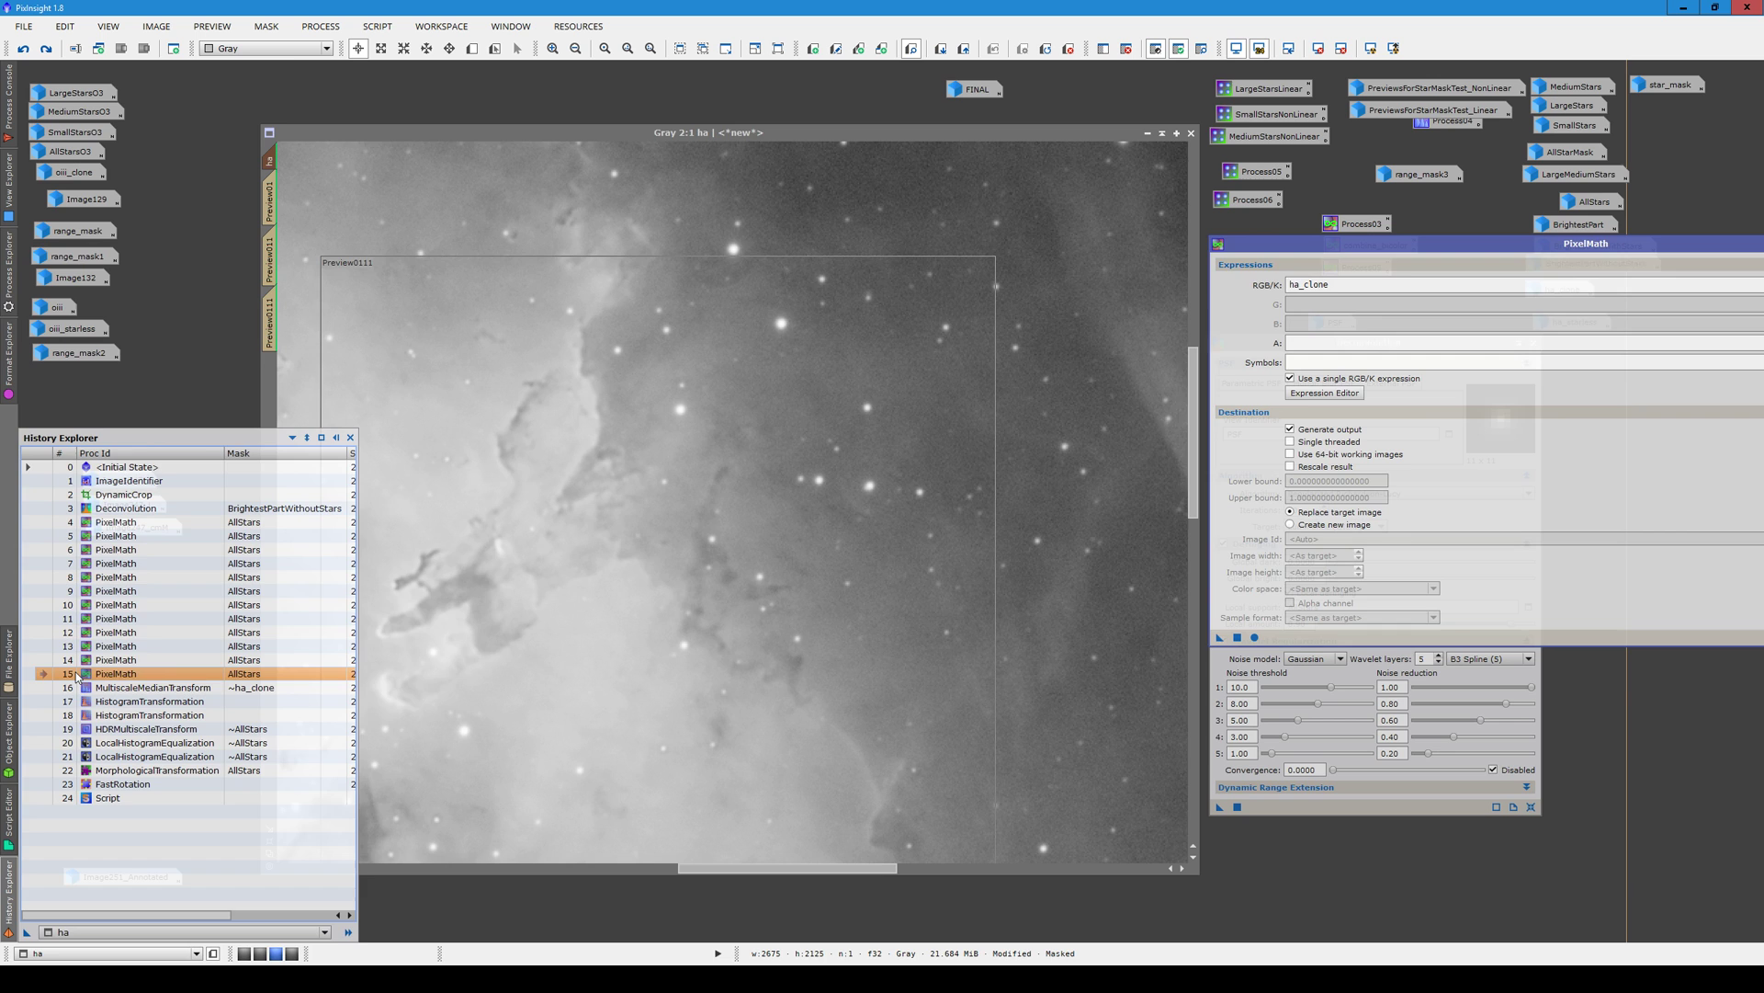
scroll(915, 372, up, 1)
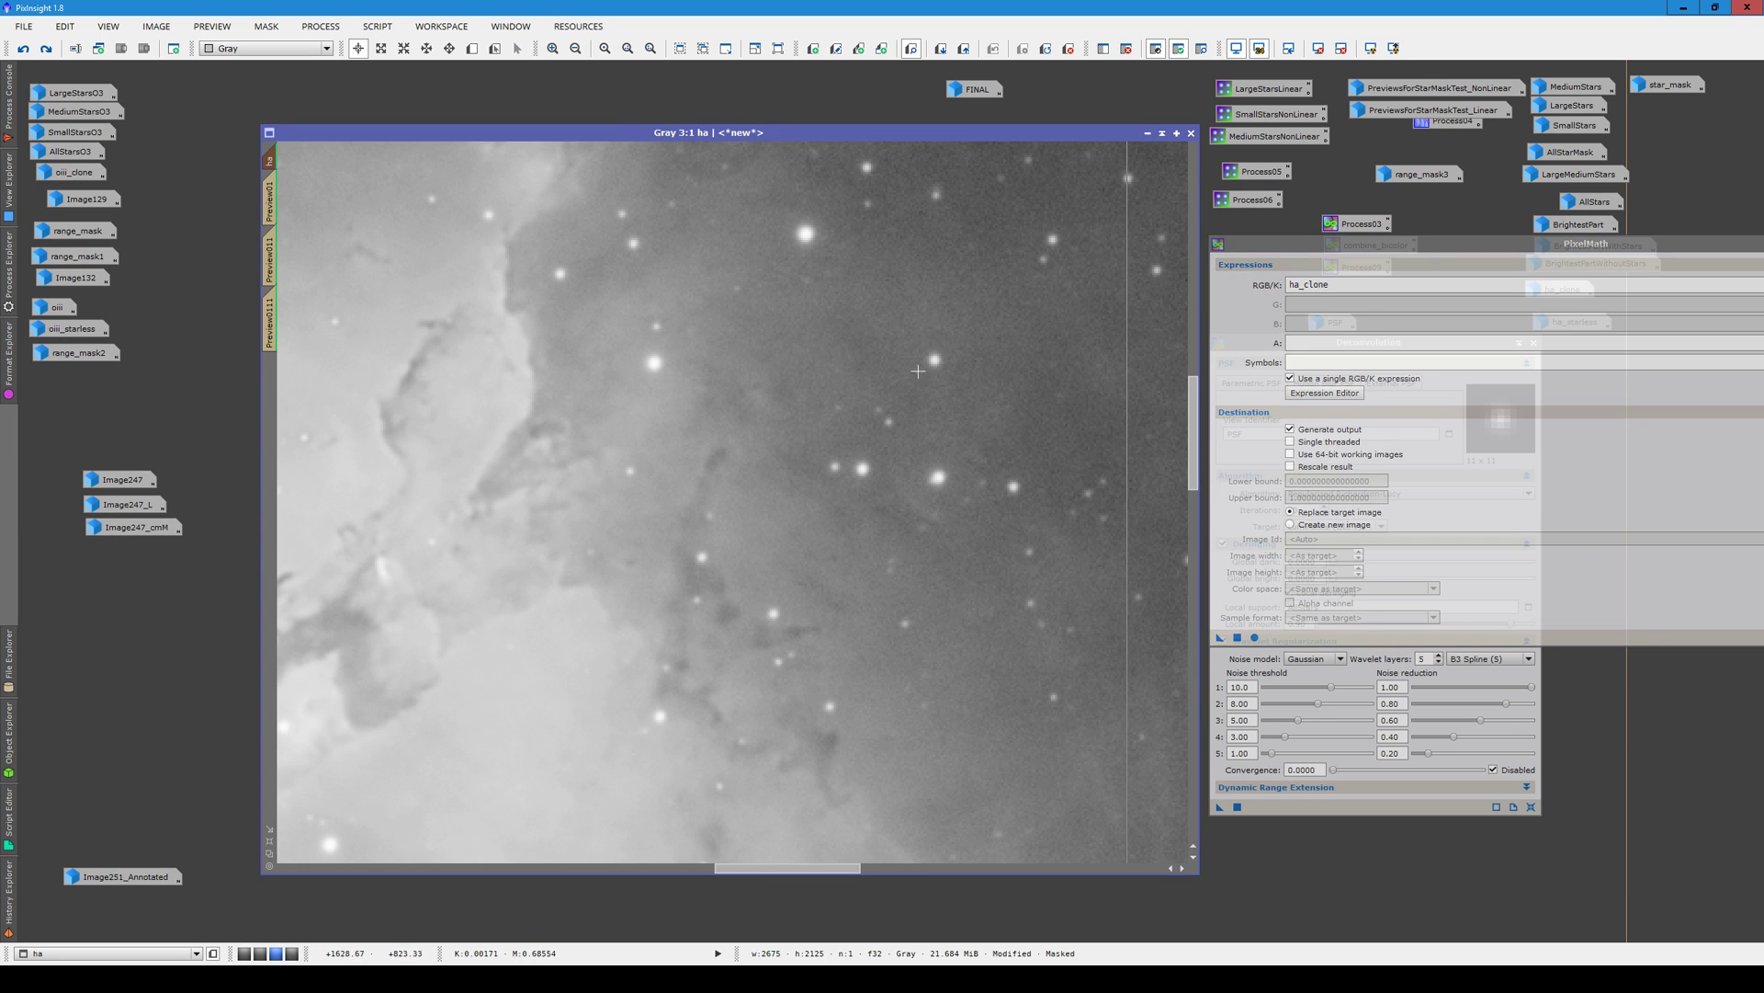
drag(764, 865, 710, 861)
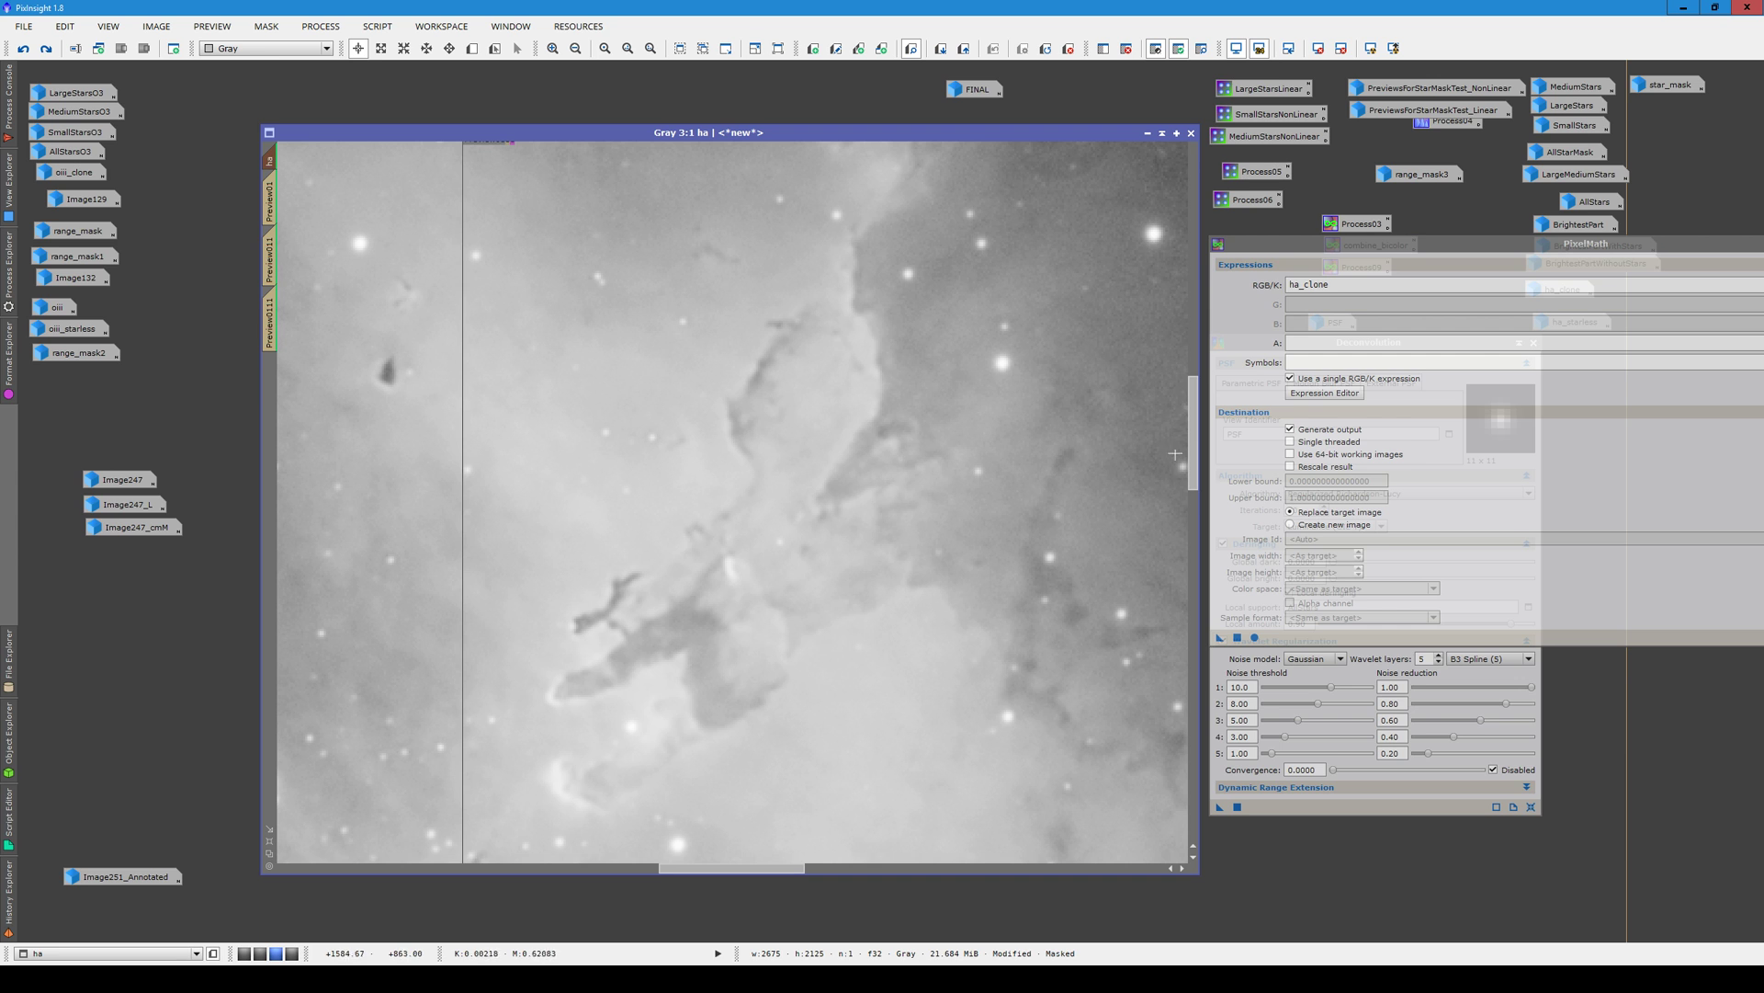
drag(1193, 421, 1194, 462)
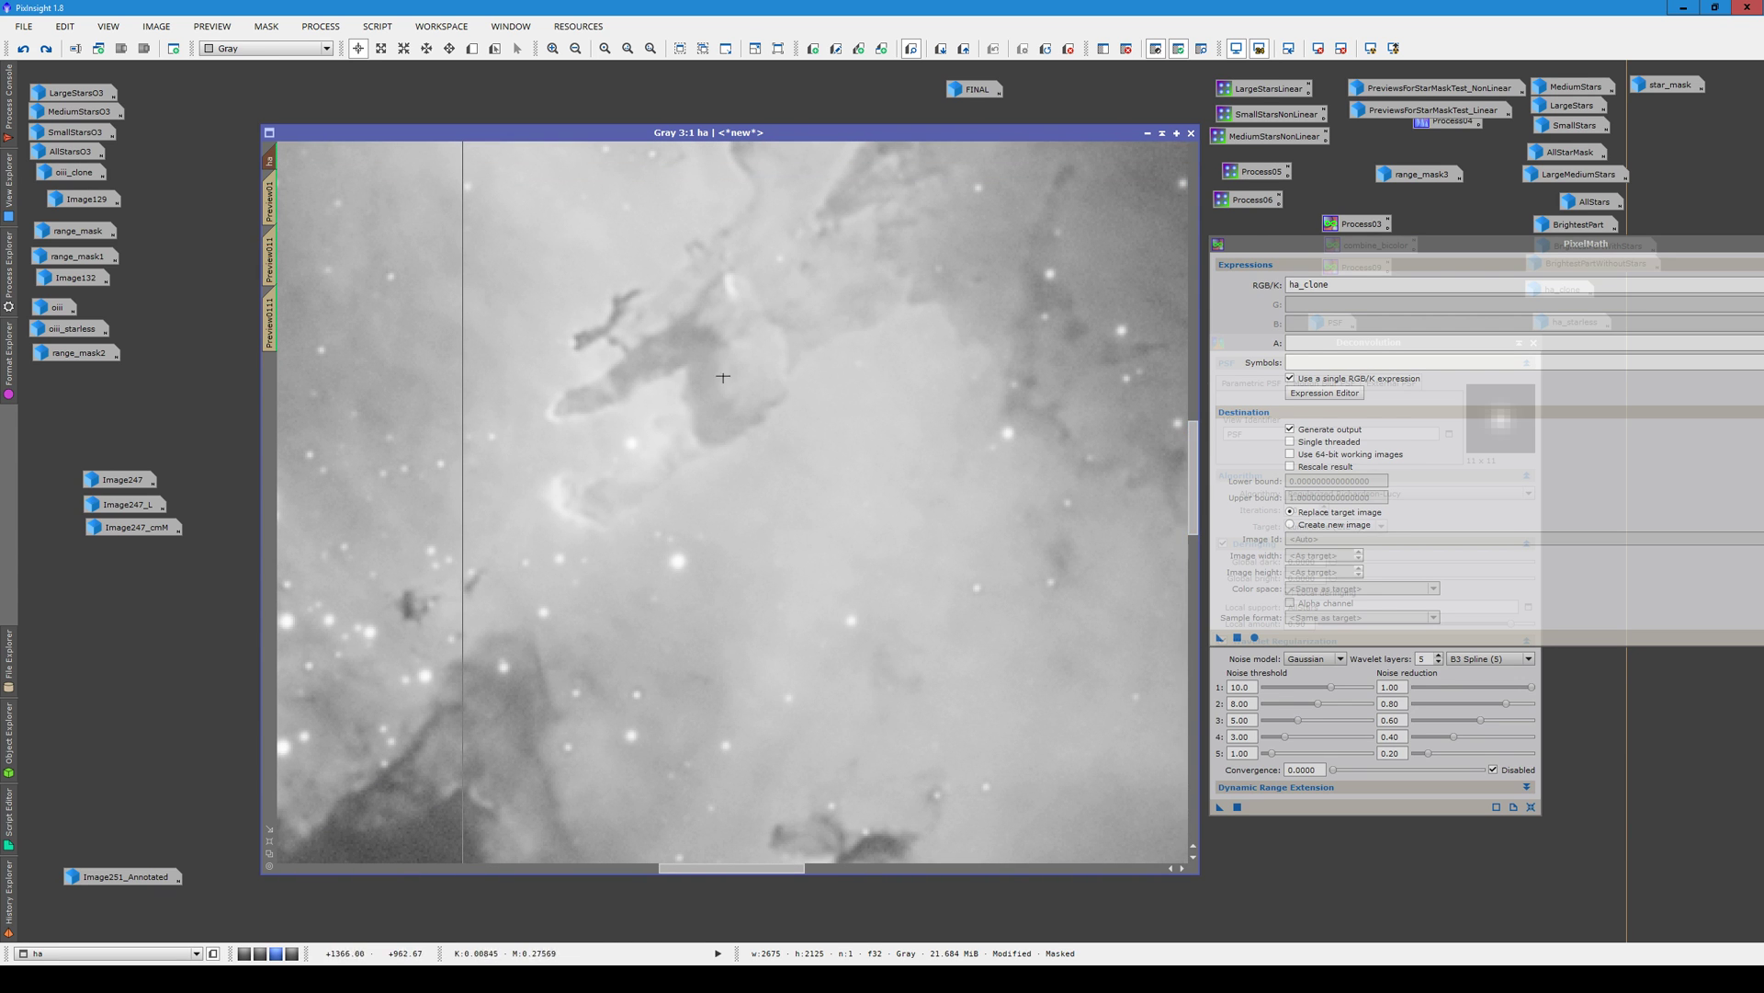
Recheck the last PixelMath state, then close the PixelMath and Deconvolution settings
click(9, 896)
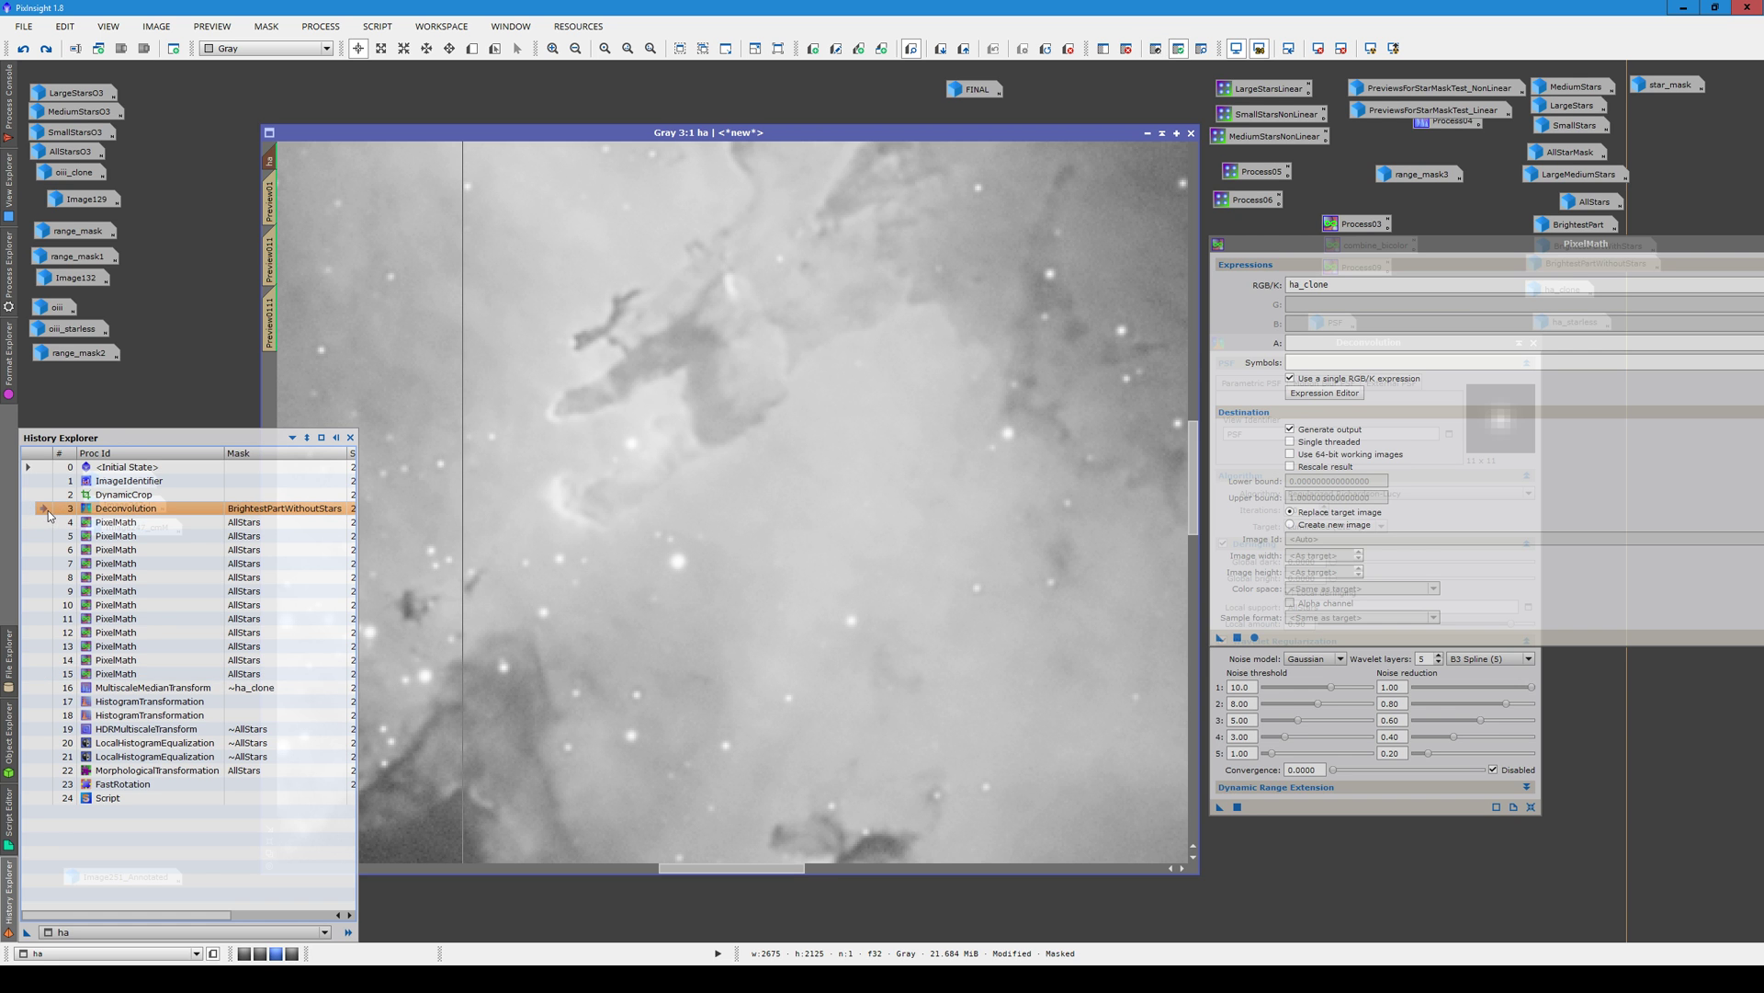
click(41, 674)
scroll(583, 619, down, 1)
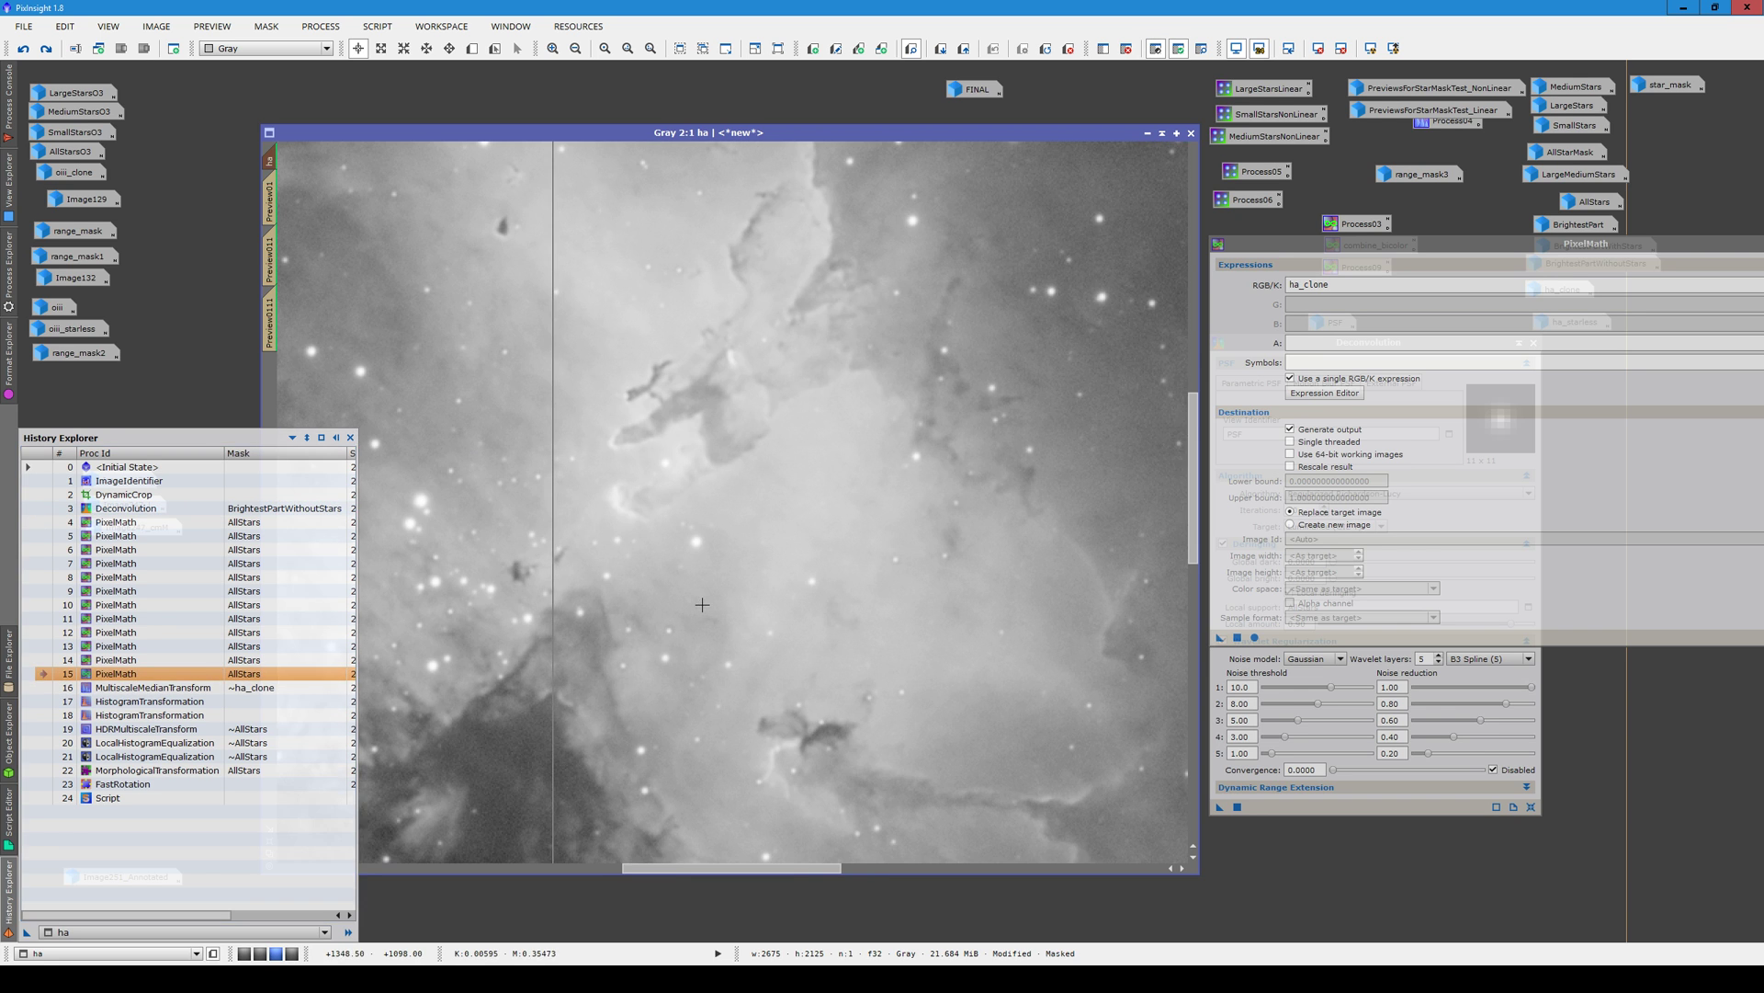
scroll(607, 627, down, 1)
scroll(624, 635, down, 1)
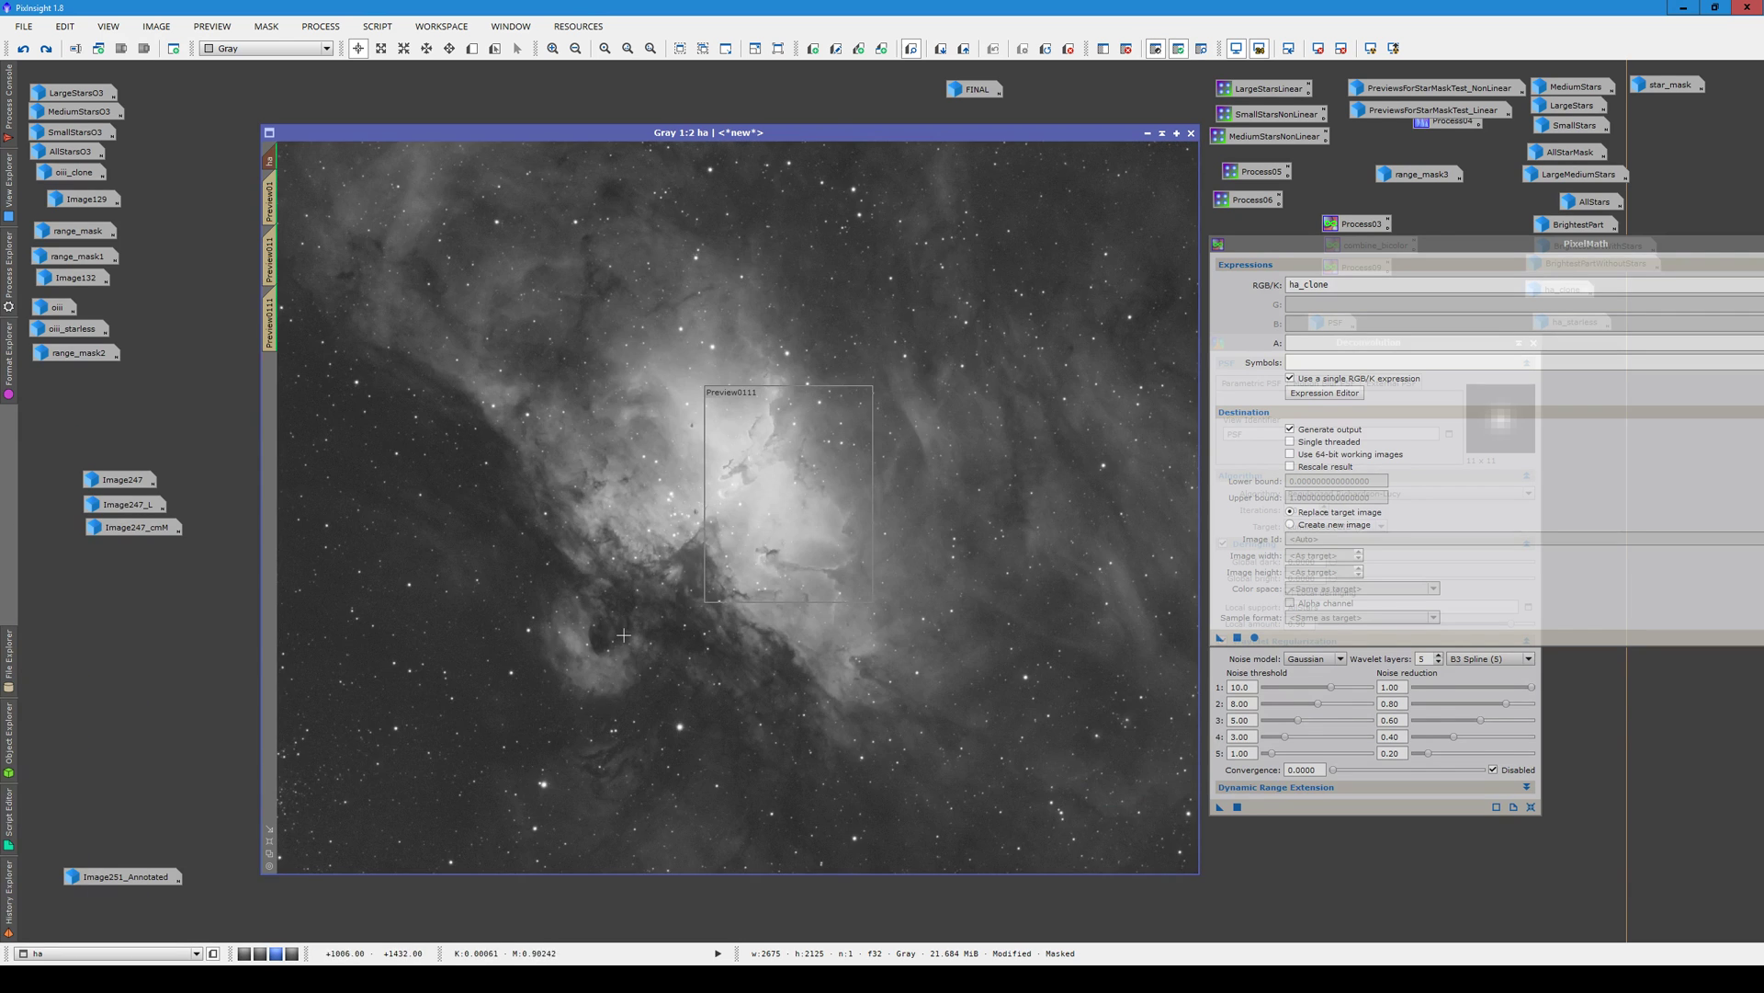
click(9, 896)
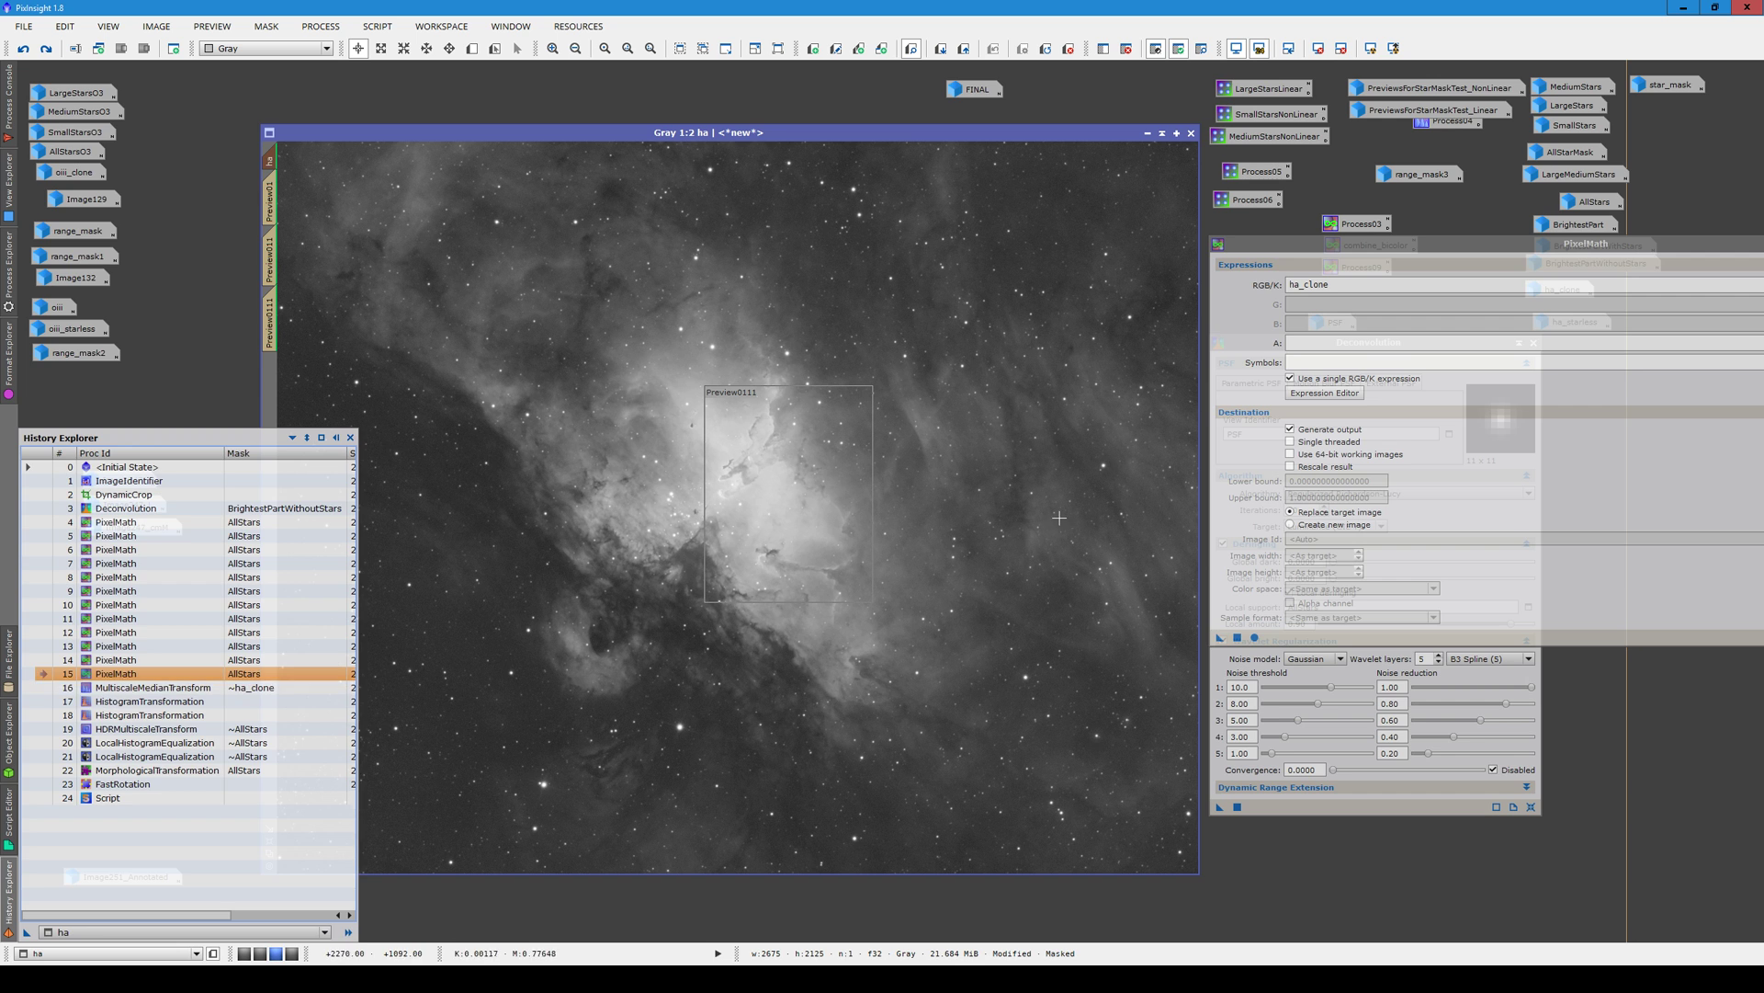
click(1332, 293)
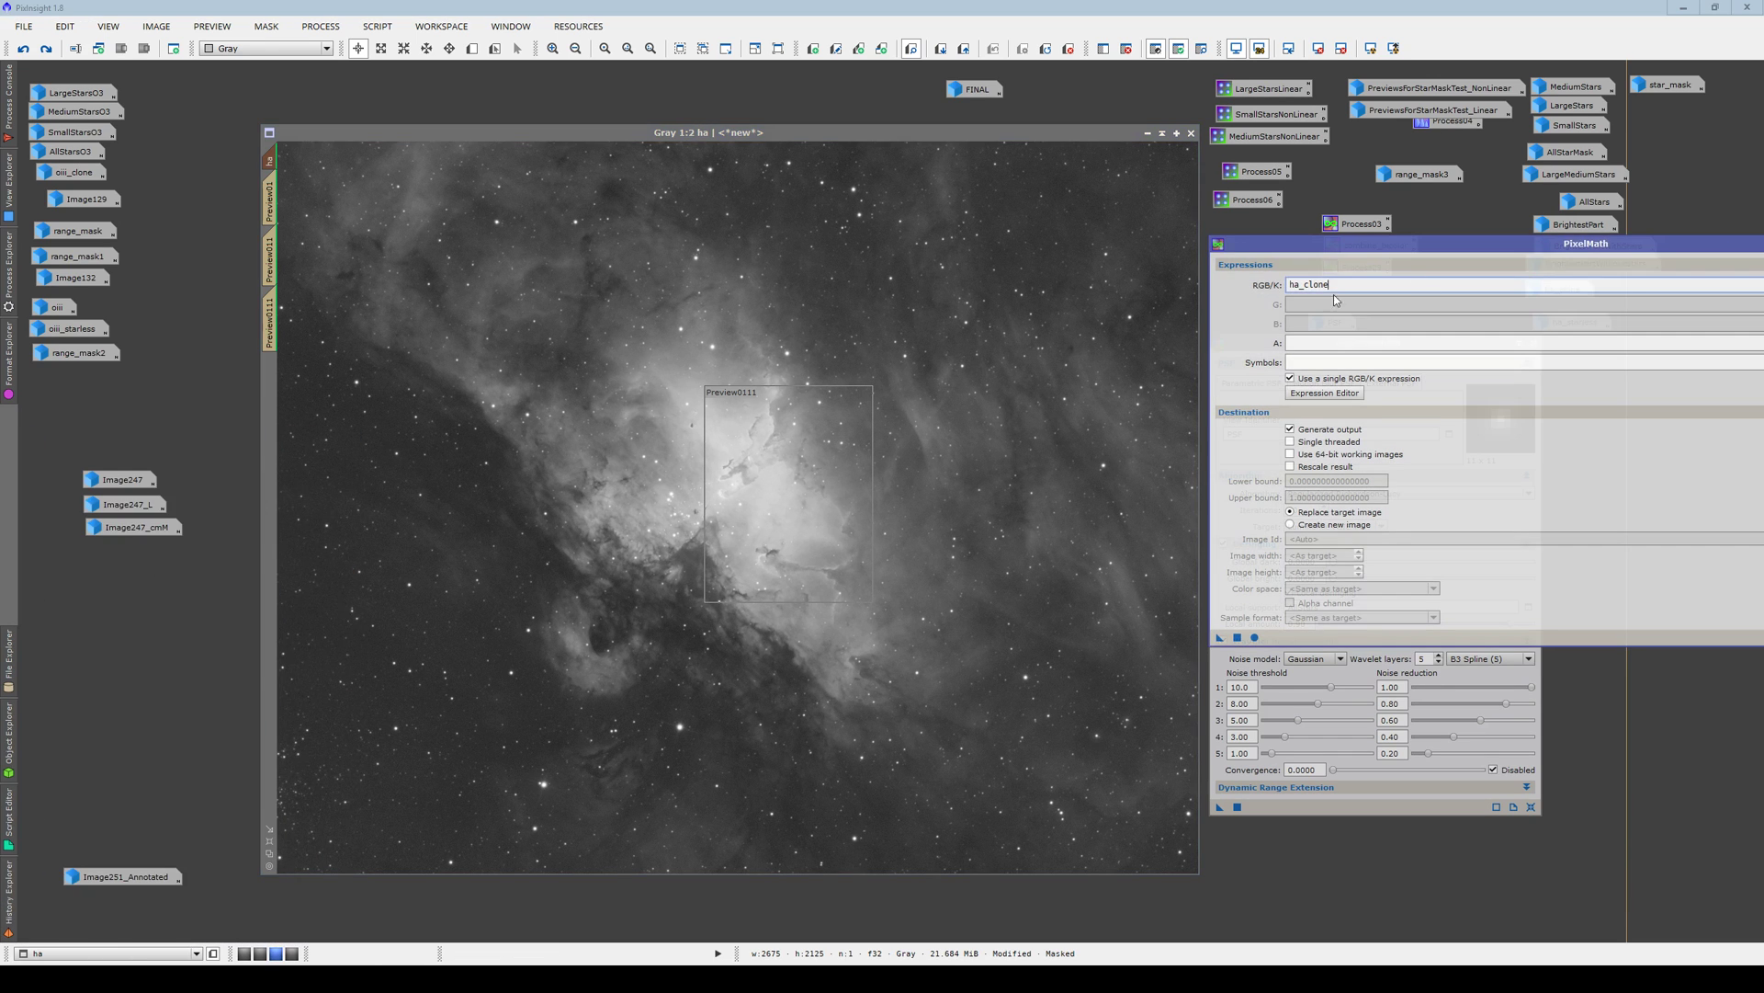
drag(1287, 243, 1353, 256)
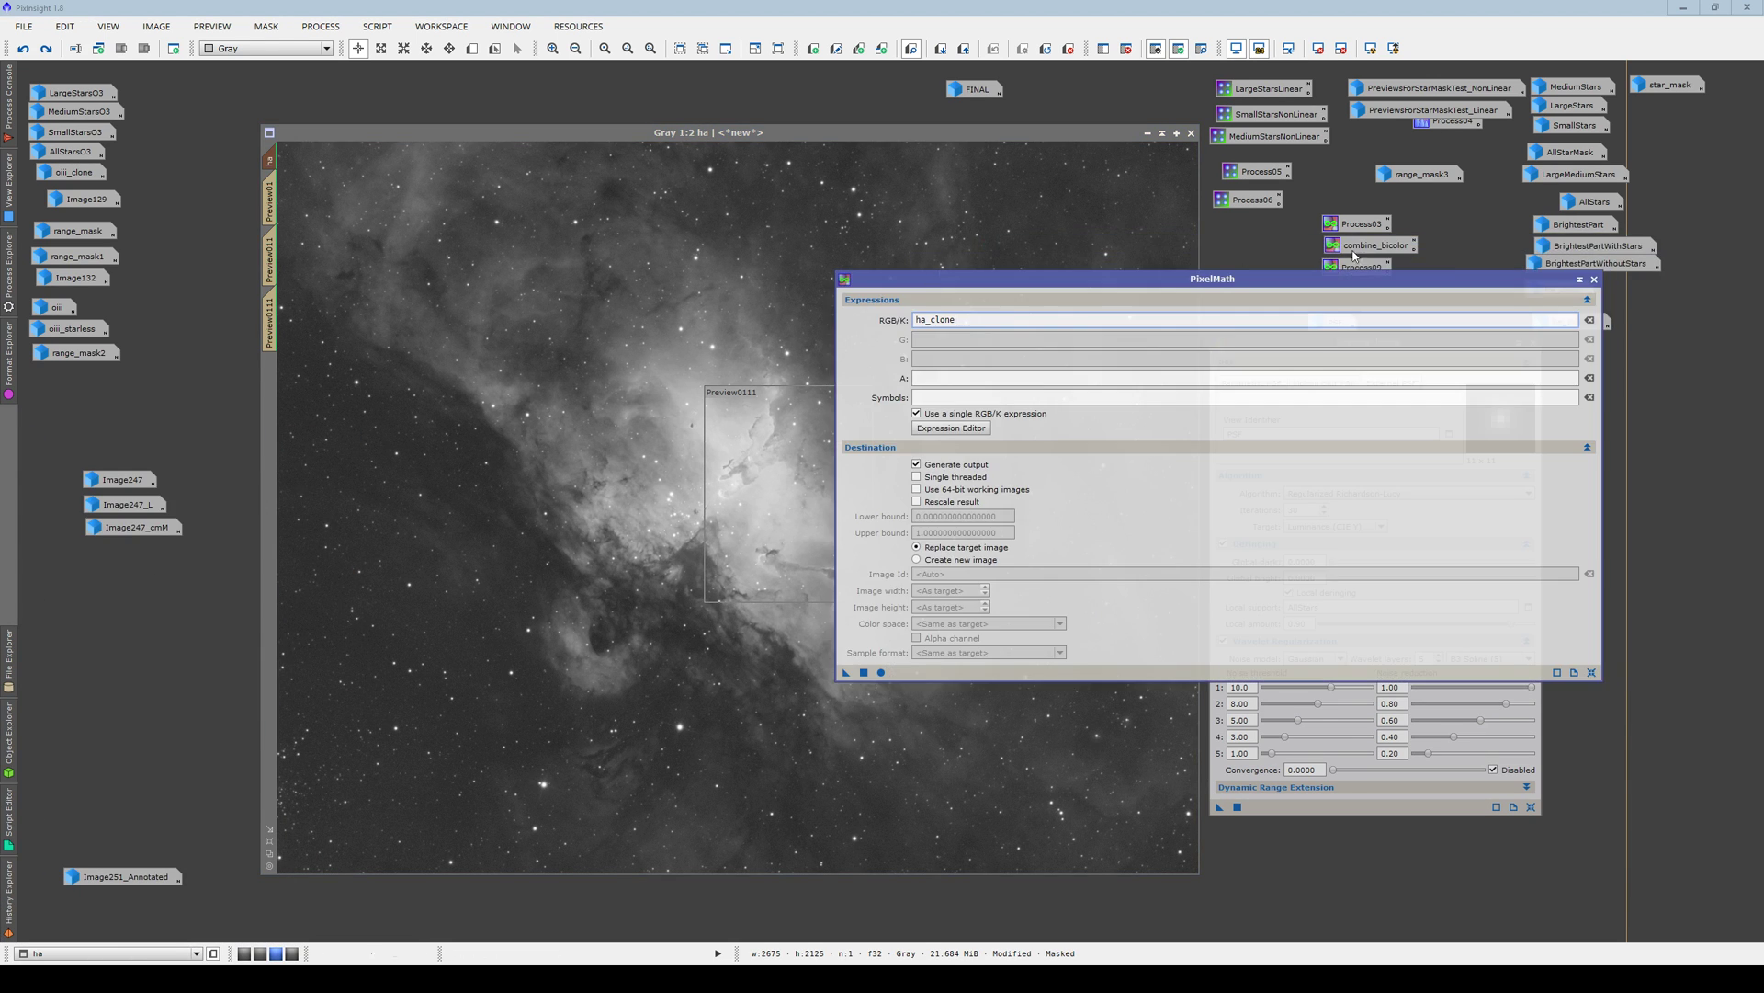
click(1595, 278)
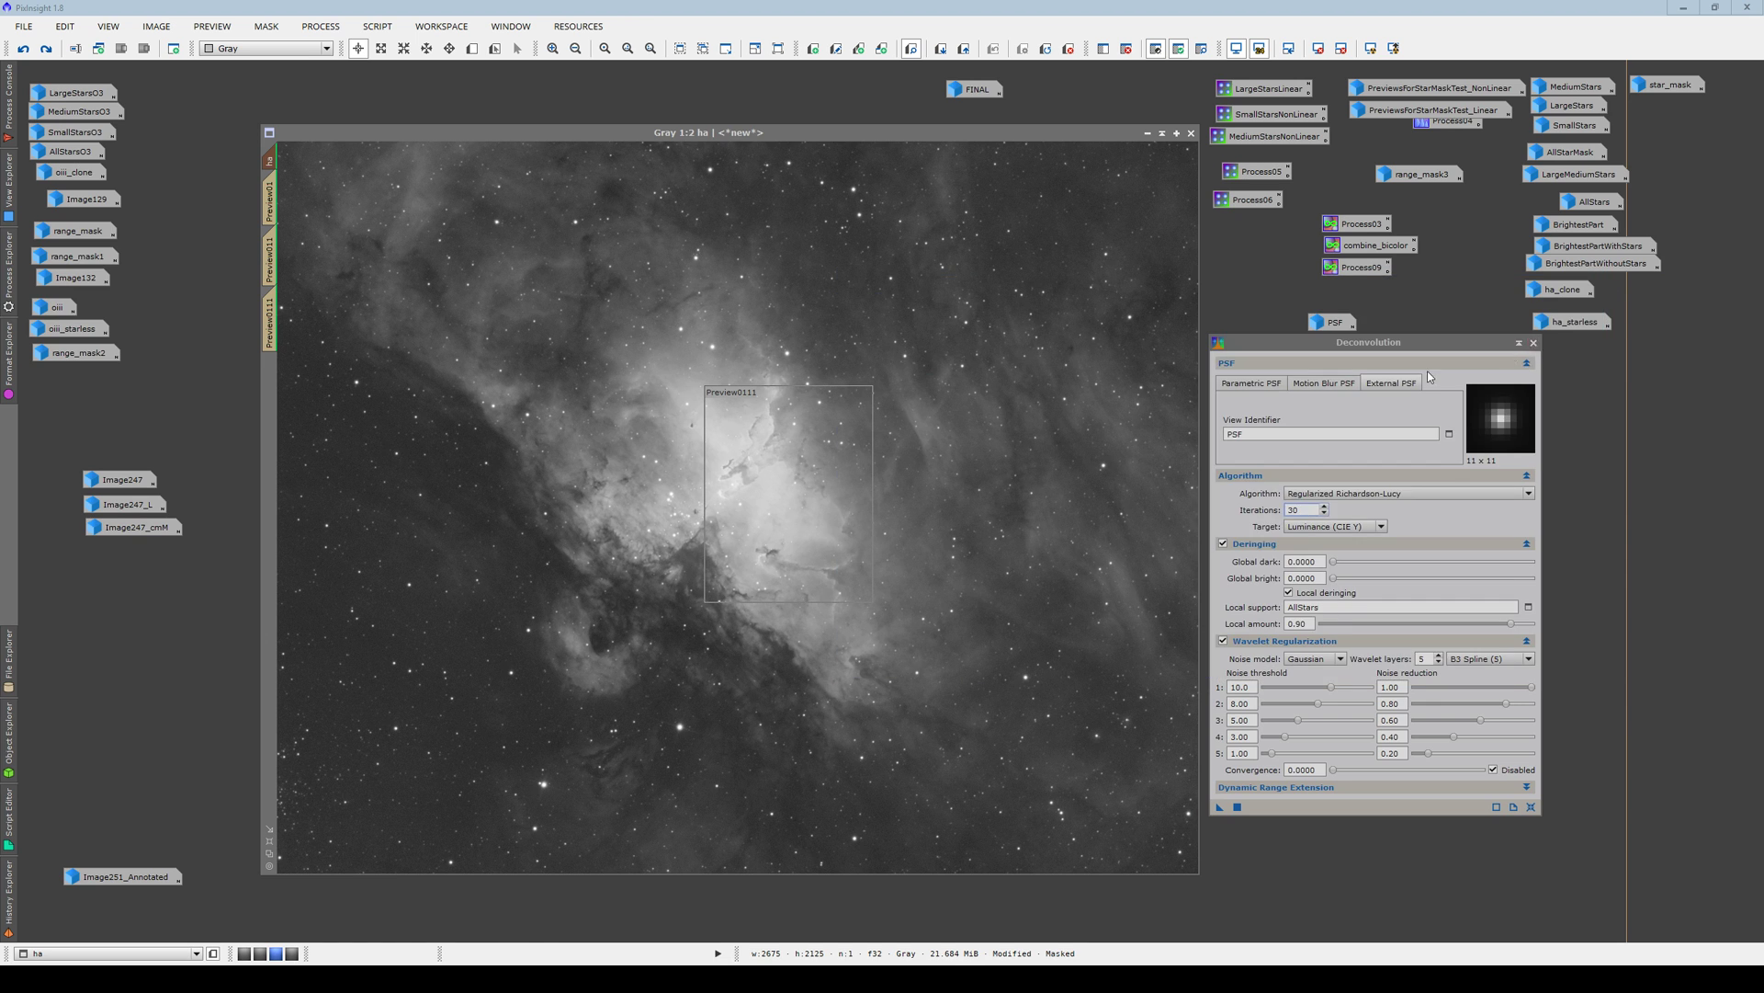
click(1537, 346)
click(9, 903)
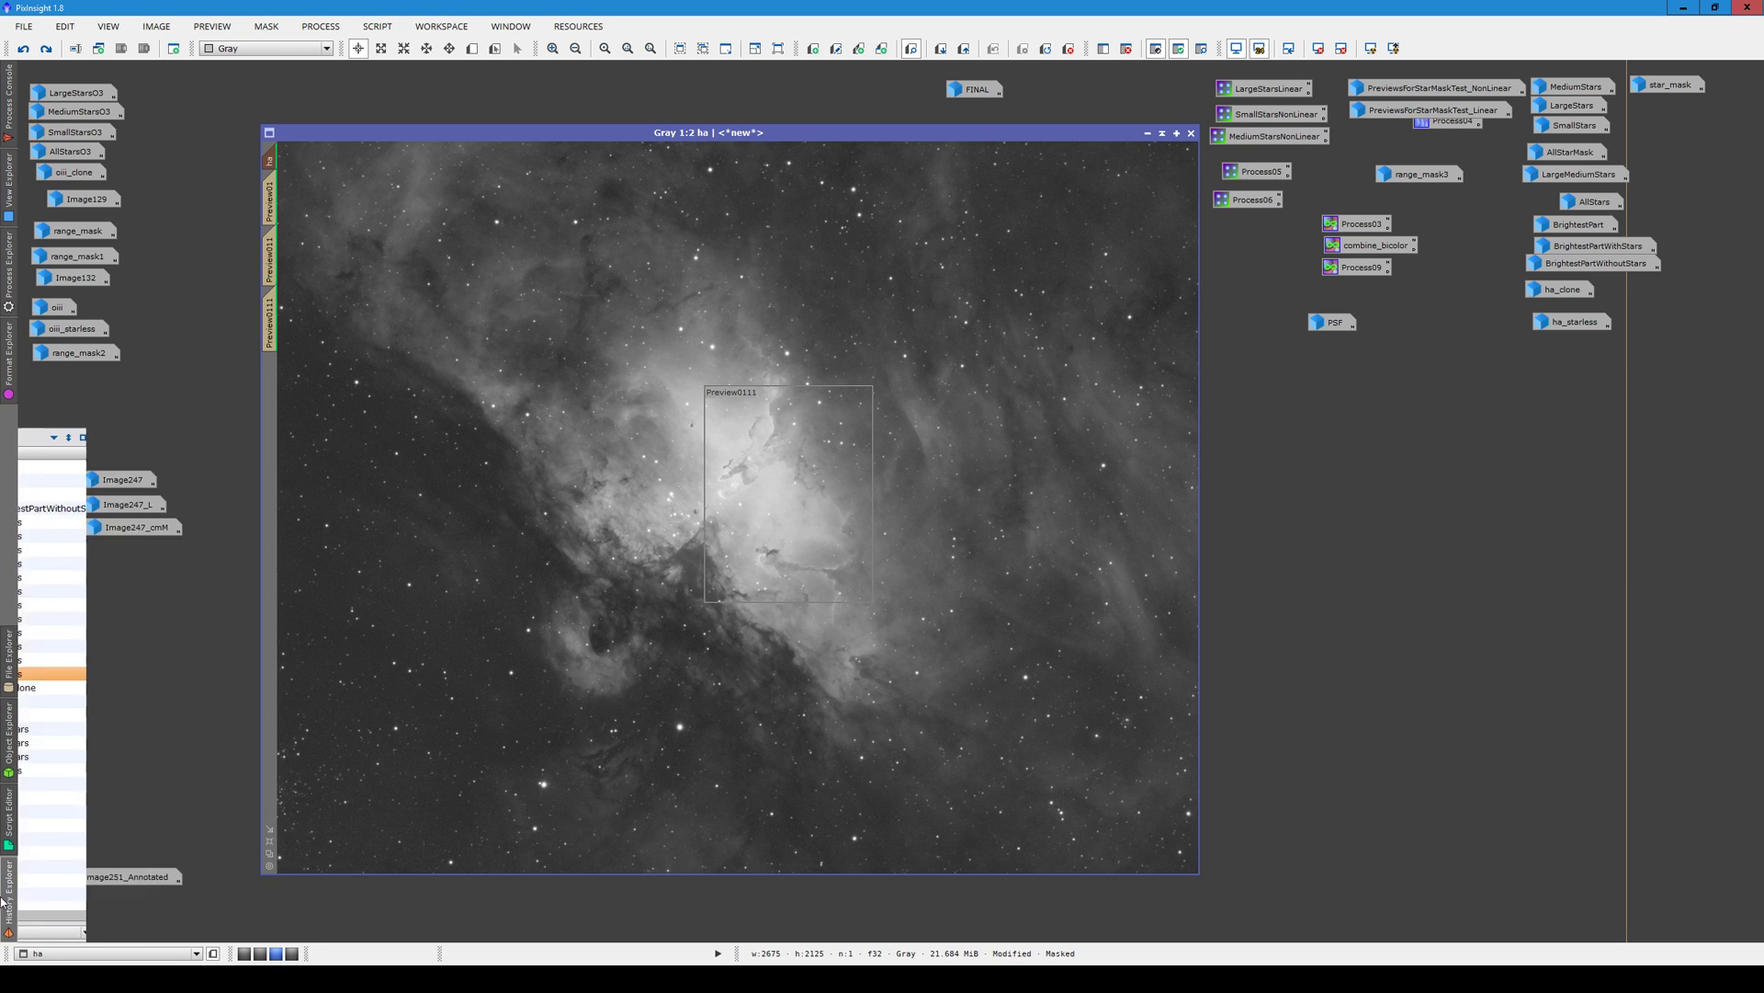
Open the MultiscaleMedianTransform settings and switch the image to its noise-reduced state
double_click(127, 687)
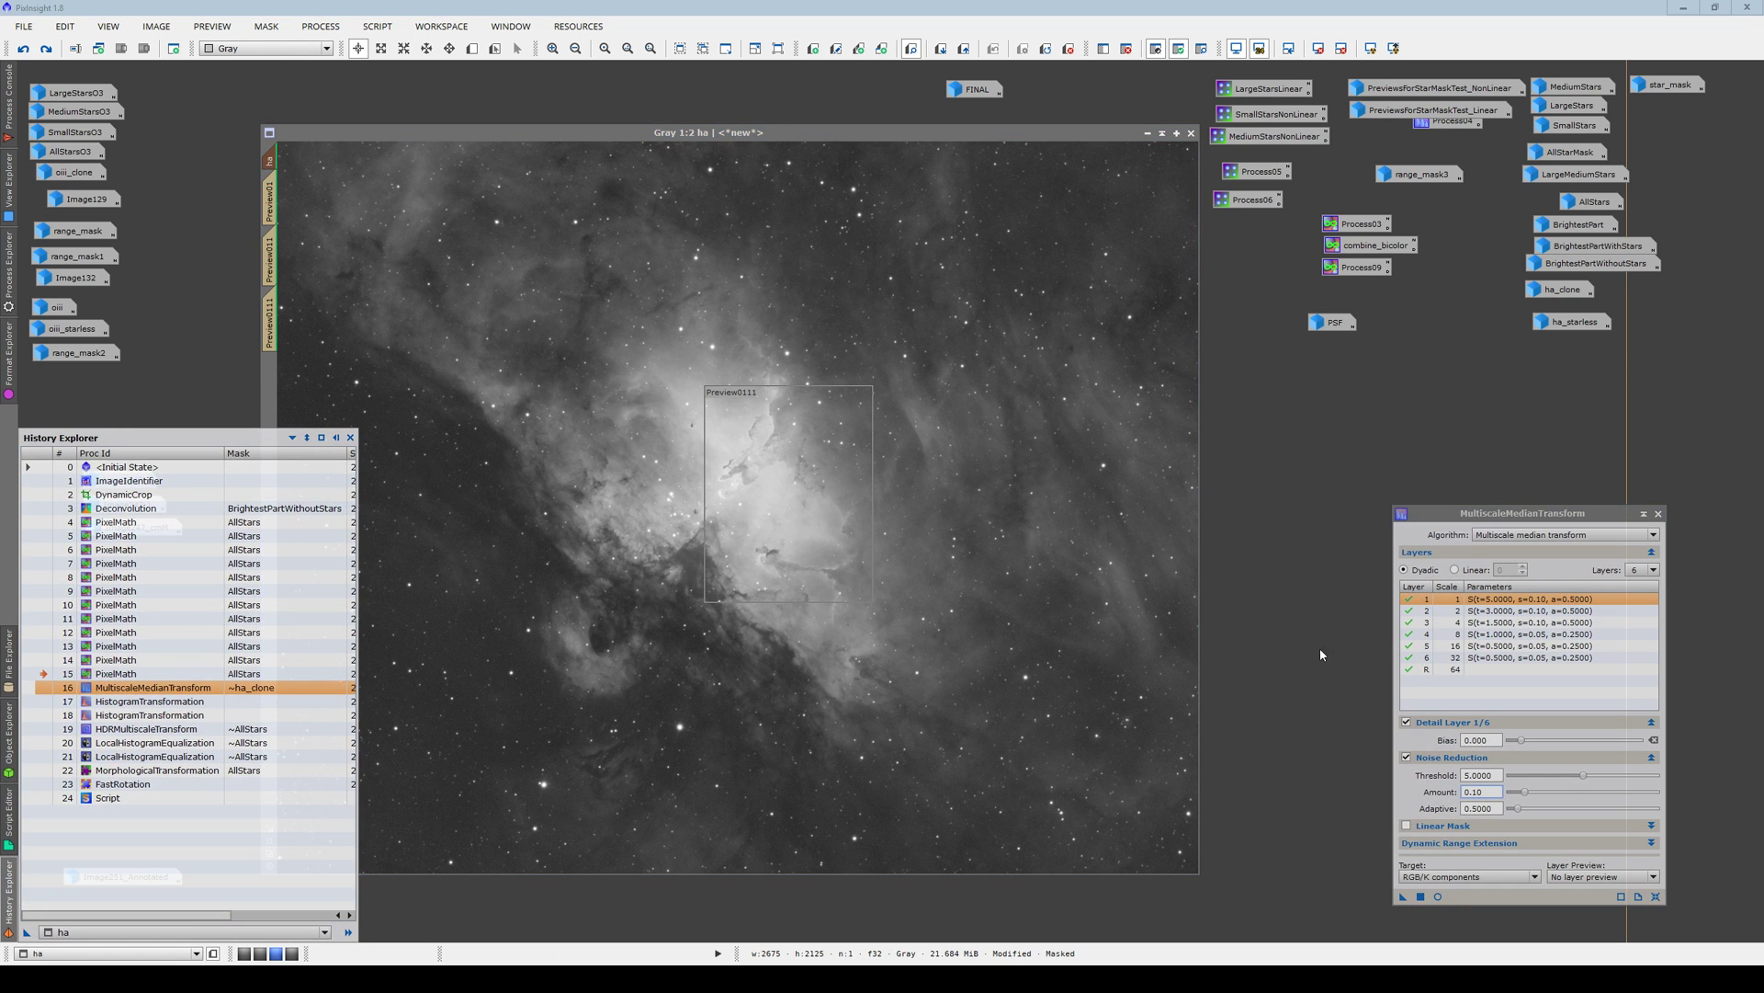
drag(1541, 521, 1407, 364)
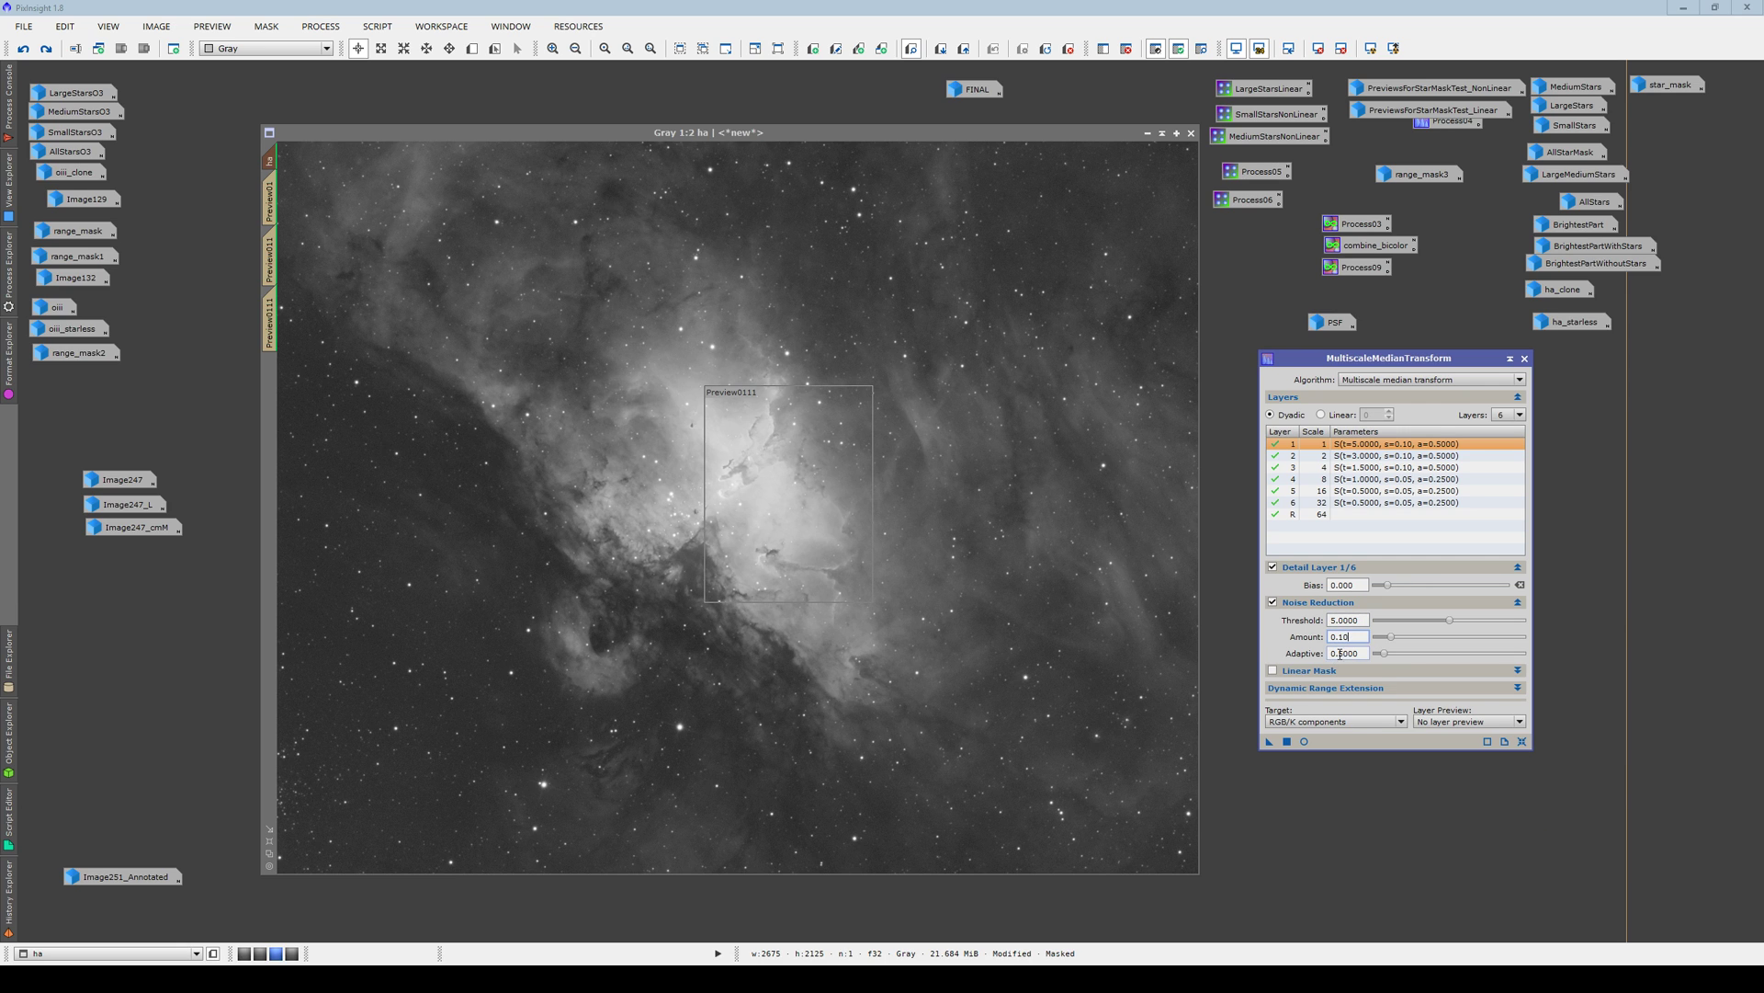
mouse_move(1341, 654)
mouse_down()
mouse_move(1370, 654)
mouse_move(1333, 657)
mouse_up()
scroll(638, 578, up, 1)
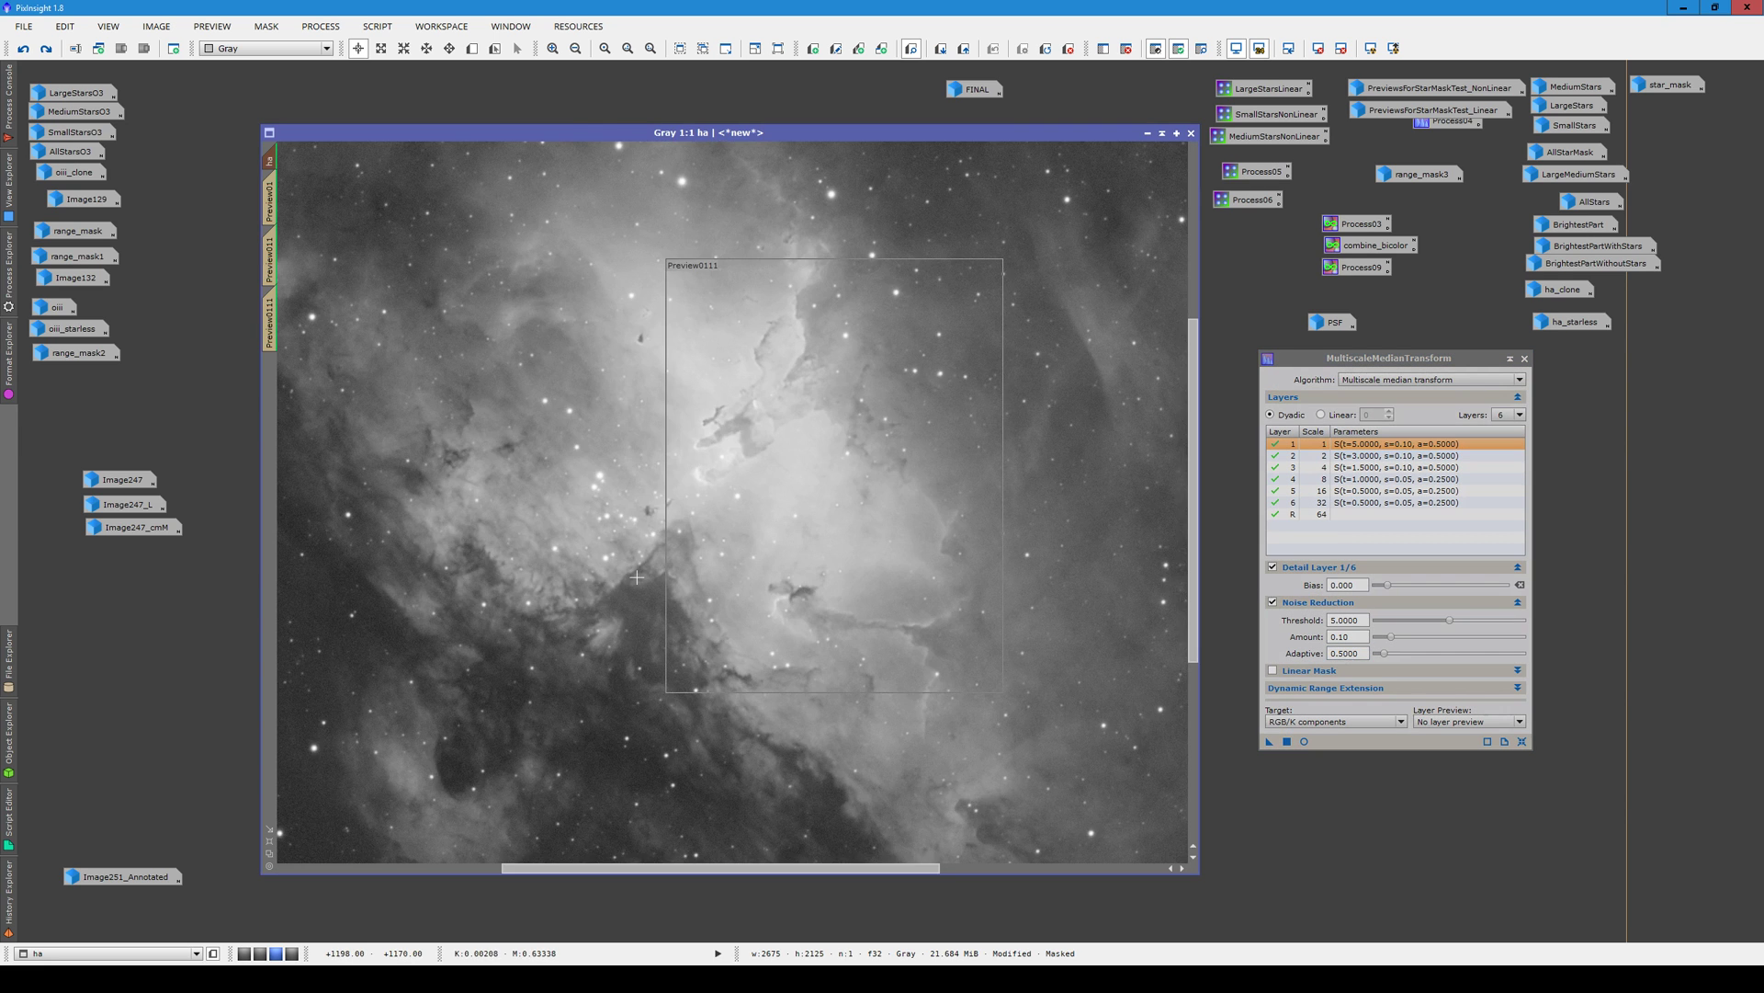
scroll(639, 578, up, 1)
click(9, 897)
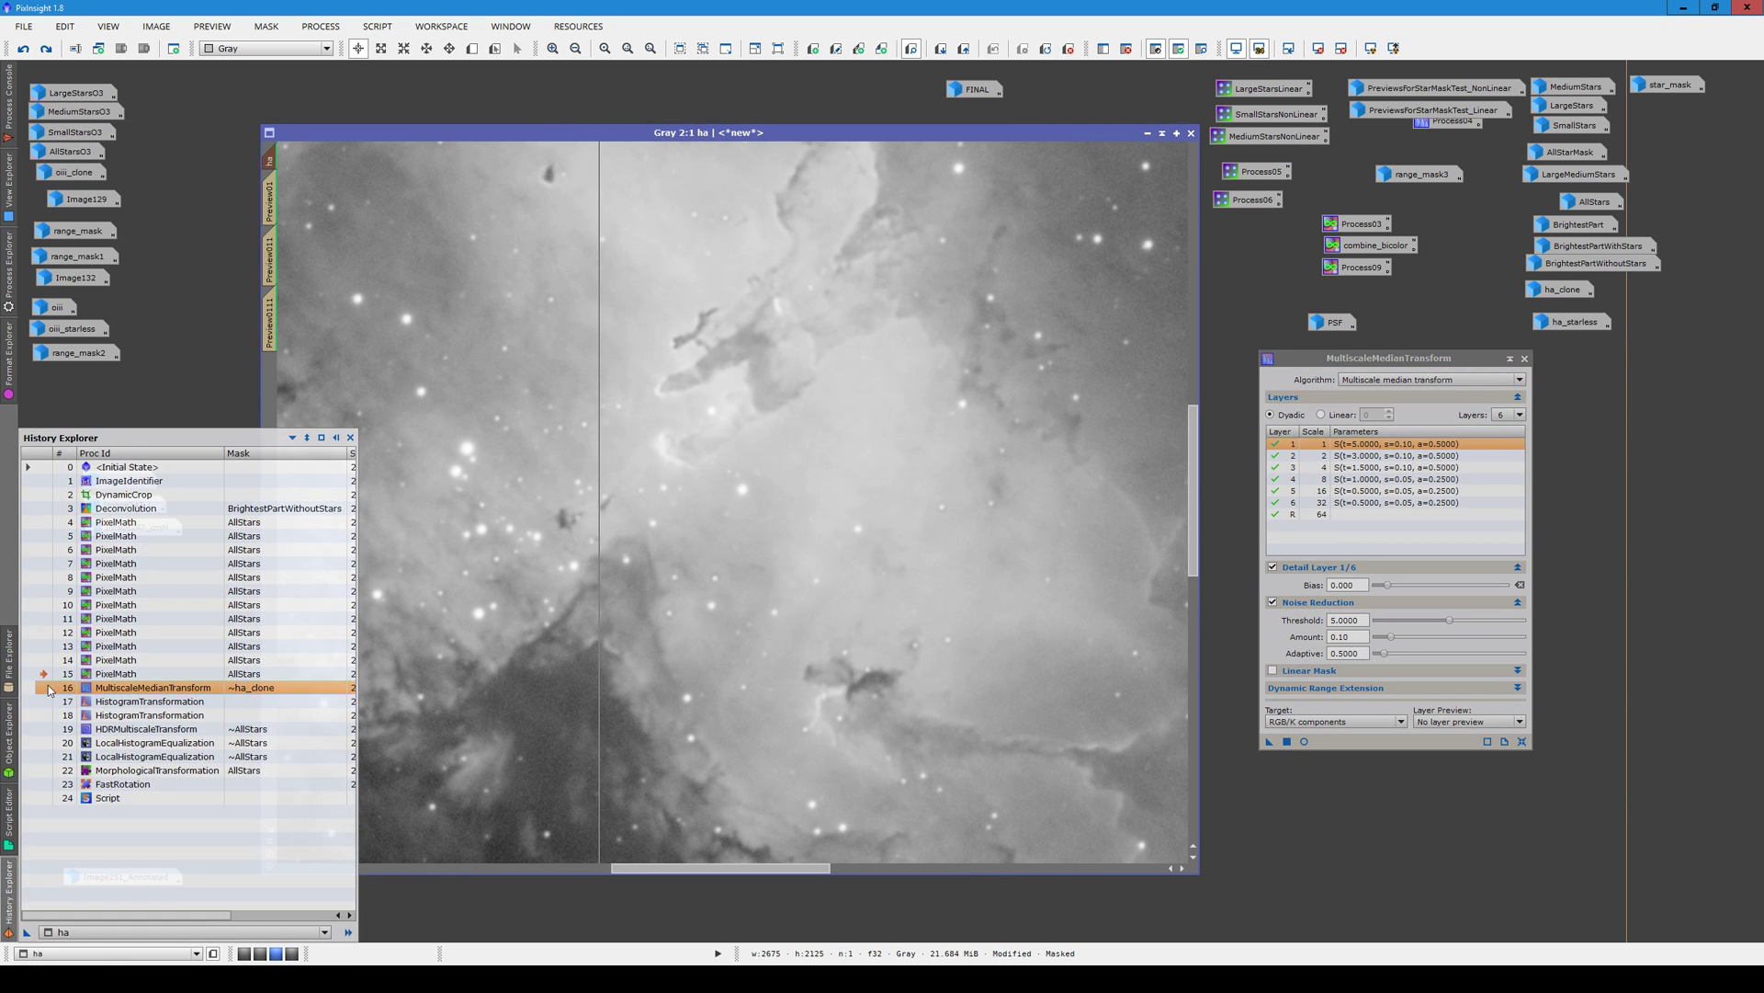
click(47, 689)
click(9, 897)
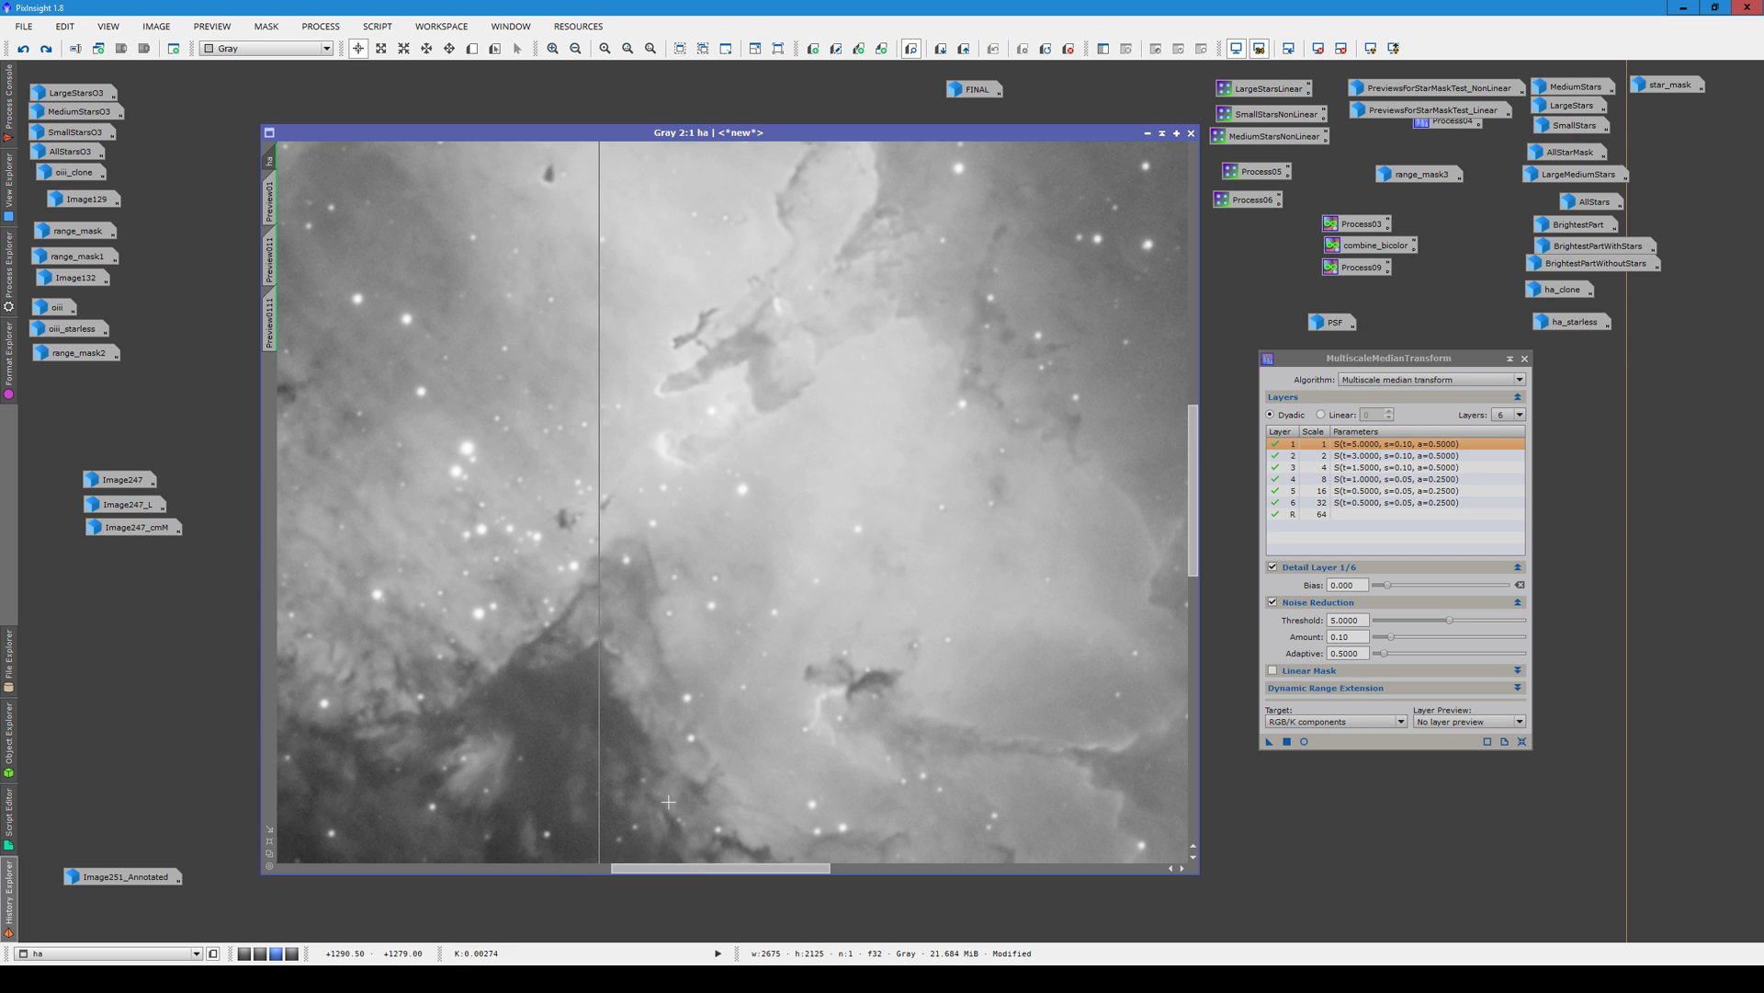
drag(702, 868, 395, 867)
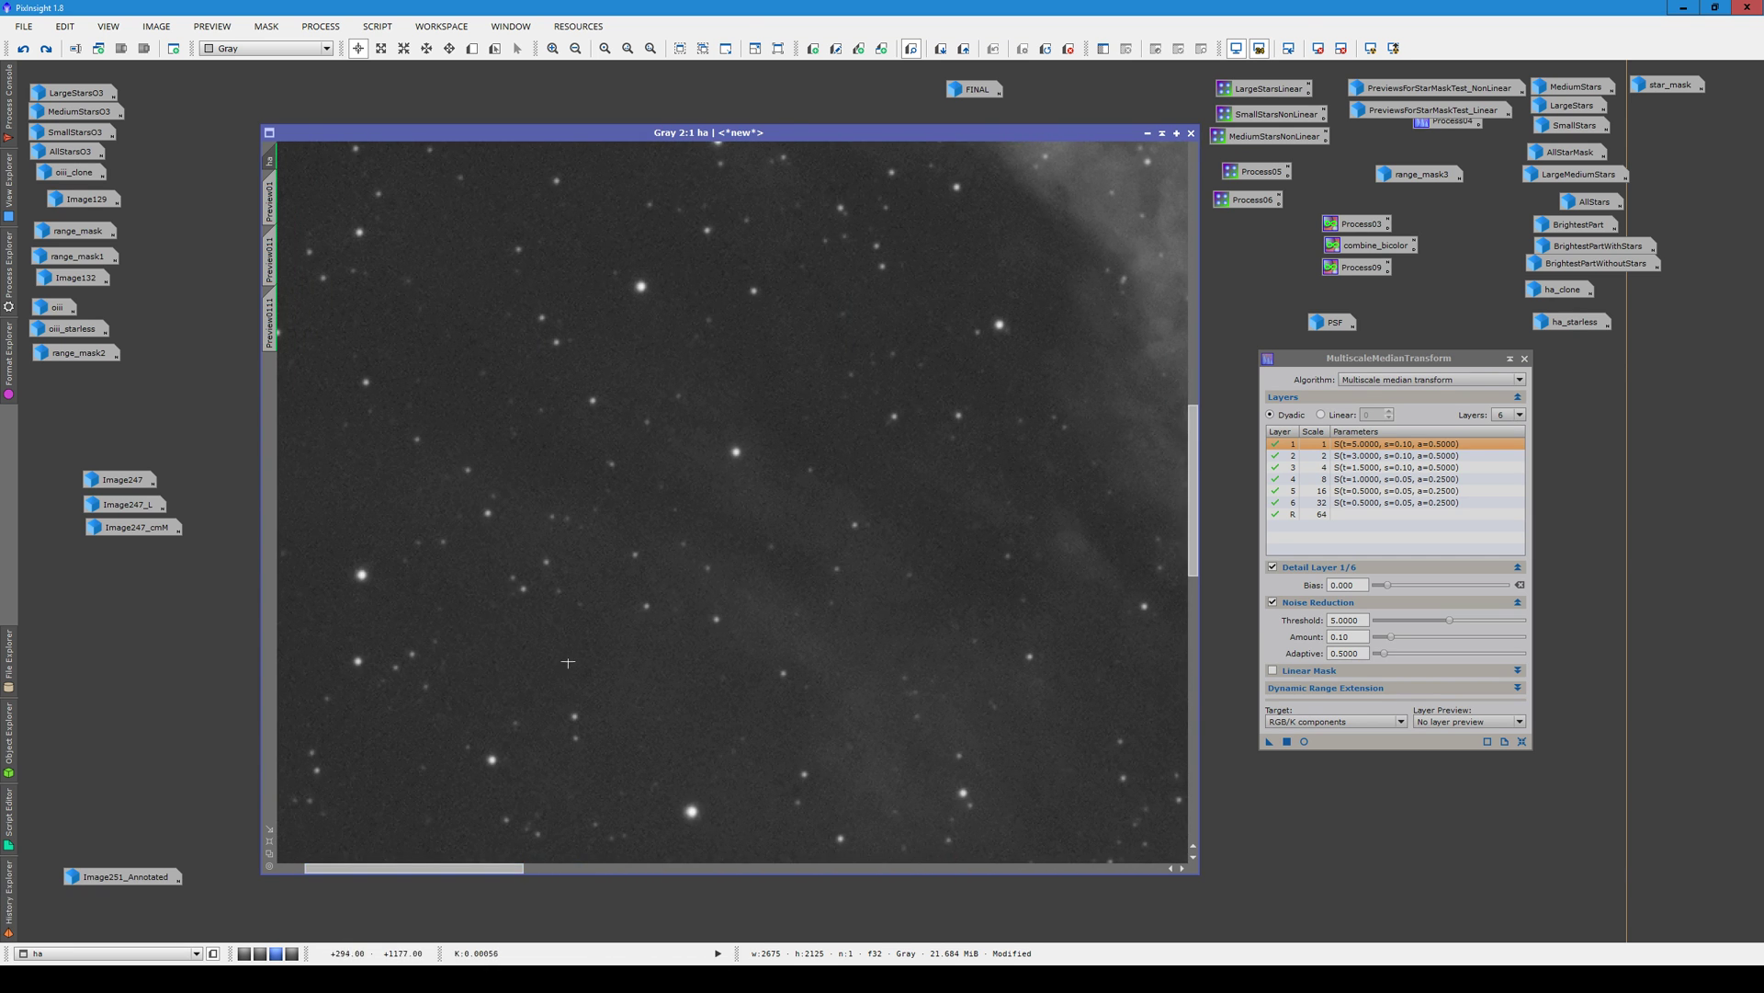
Compare the screen stretch and mask display, leaving the mask turned off
key(ctrl+a)
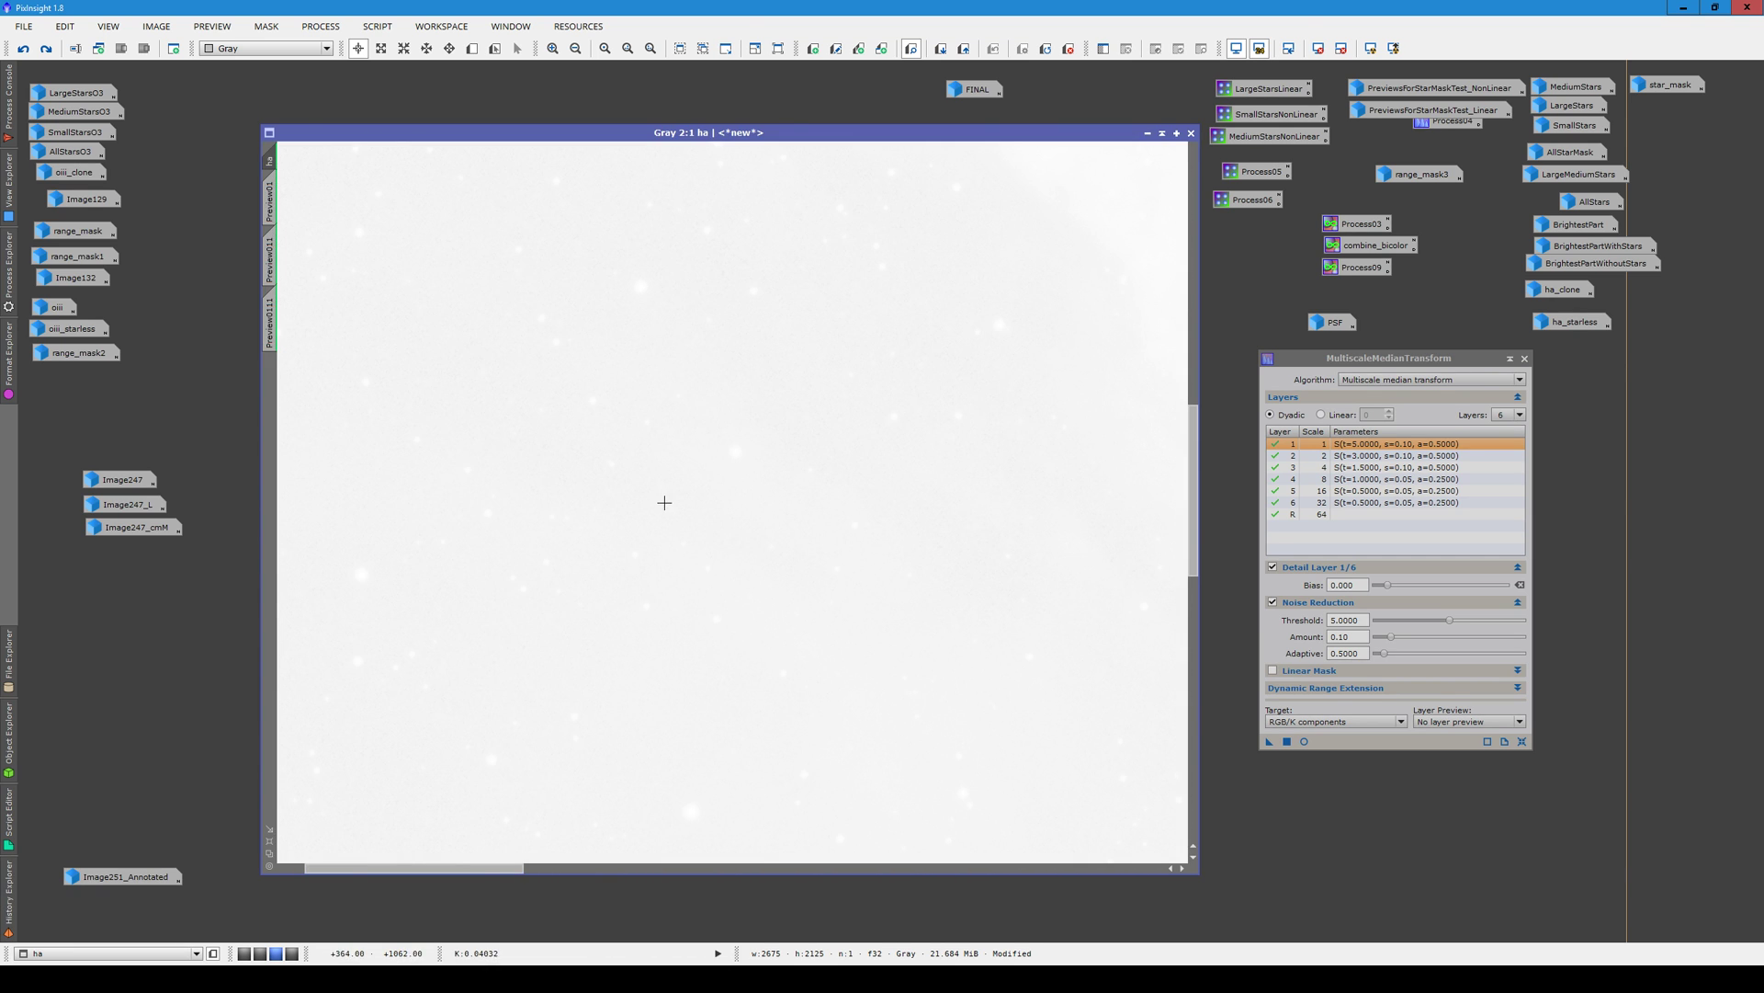
key(ctrl+a)
key(ctrl+shift+k)
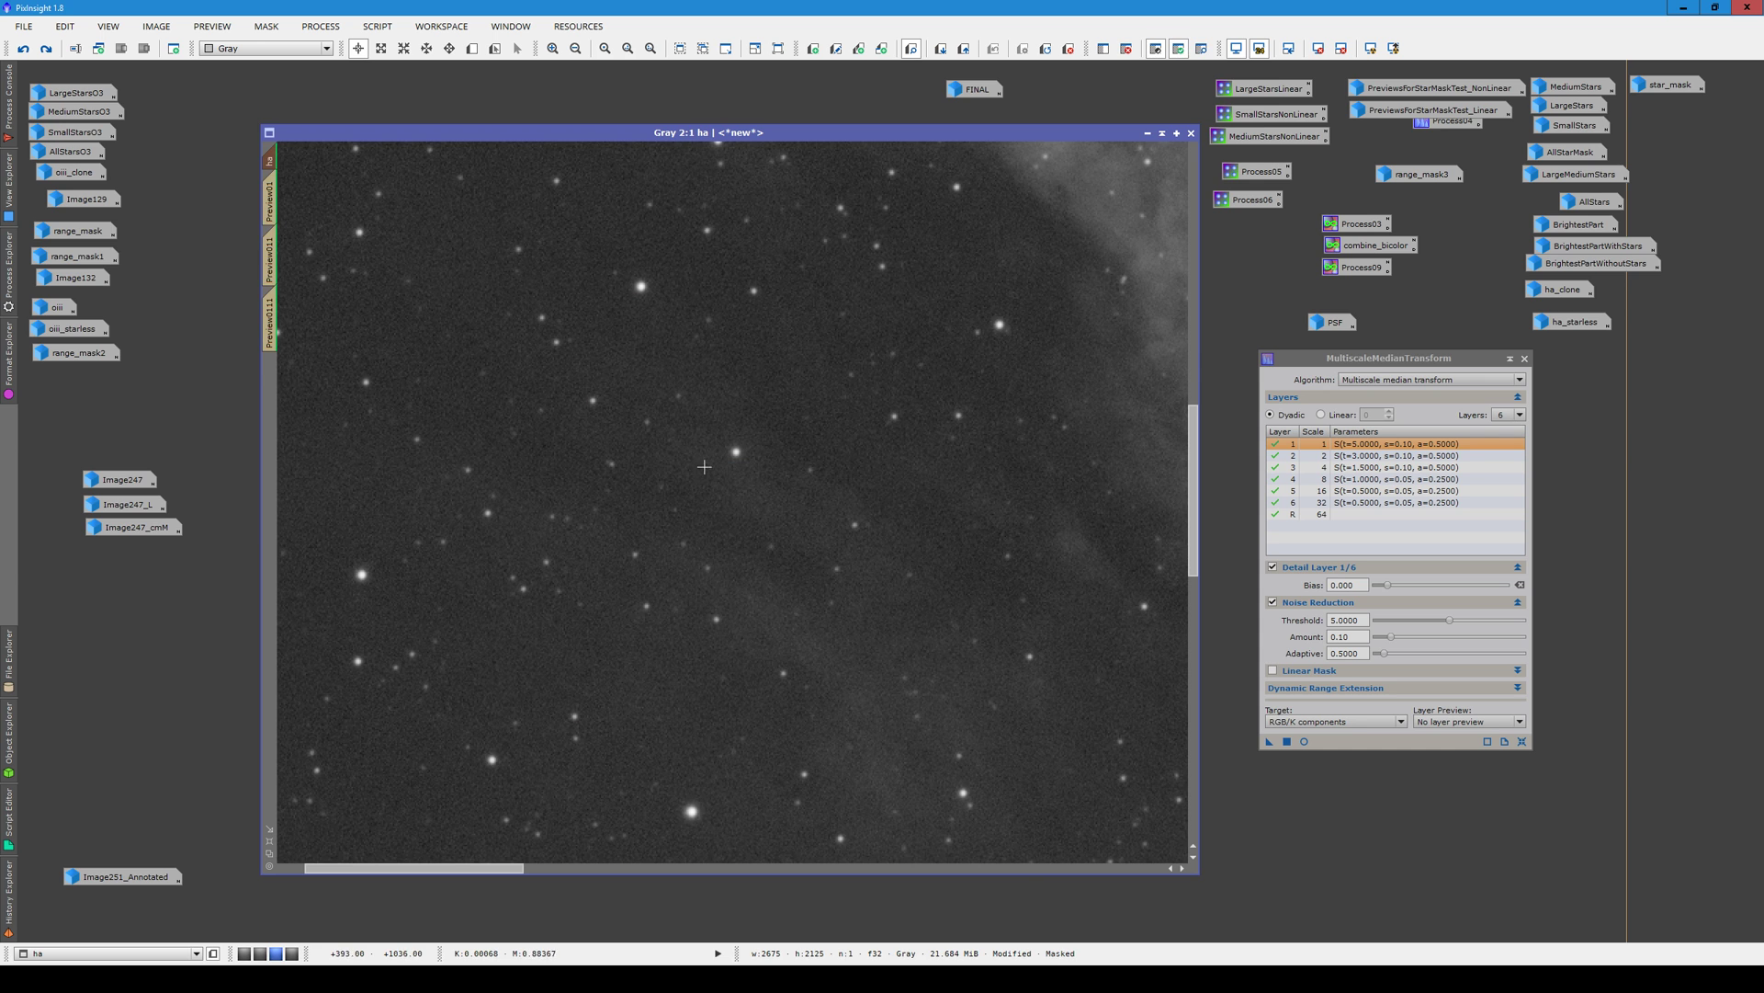
key(ctrl+shift+k)
key(ctrl+shift+k)
key(ctrl+shift+k)
key(ctrl+shift+k)
key(ctrl+shift+k)
scroll(879, 605, down, 1)
scroll(879, 606, down, 1)
click(8, 896)
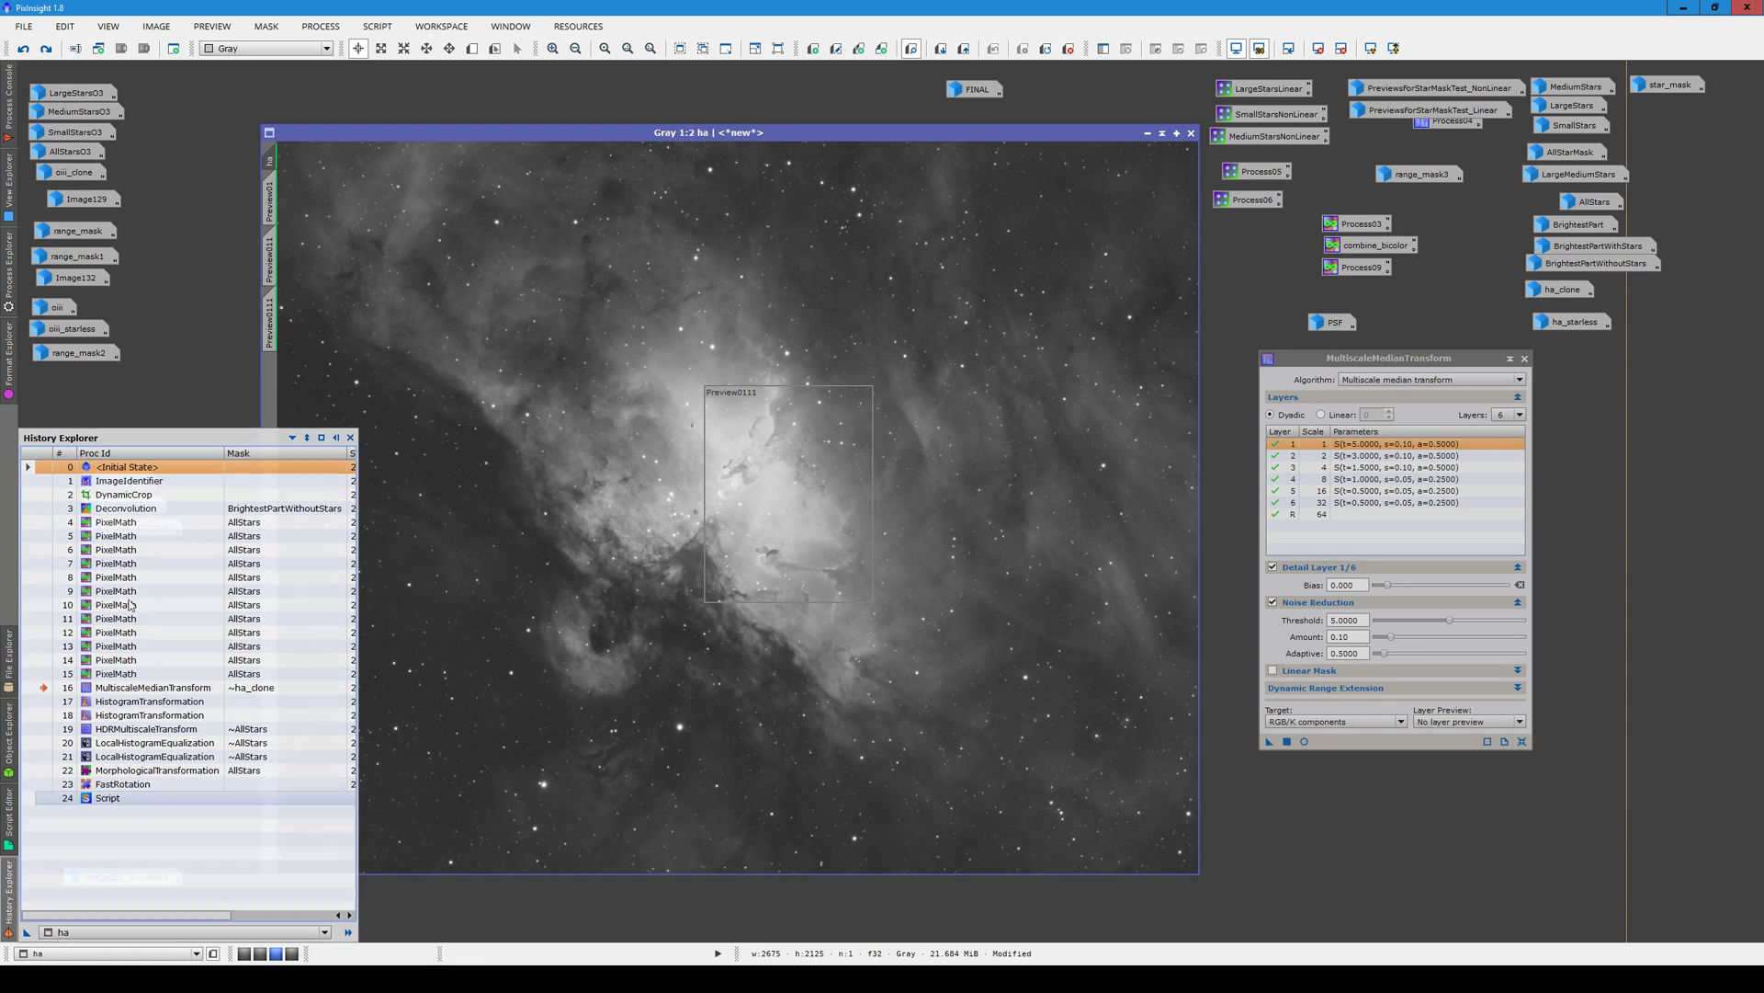
Select the HDRMultiscaleTransform history step and close the leftover HistogramTransformation windows
double_click(130, 706)
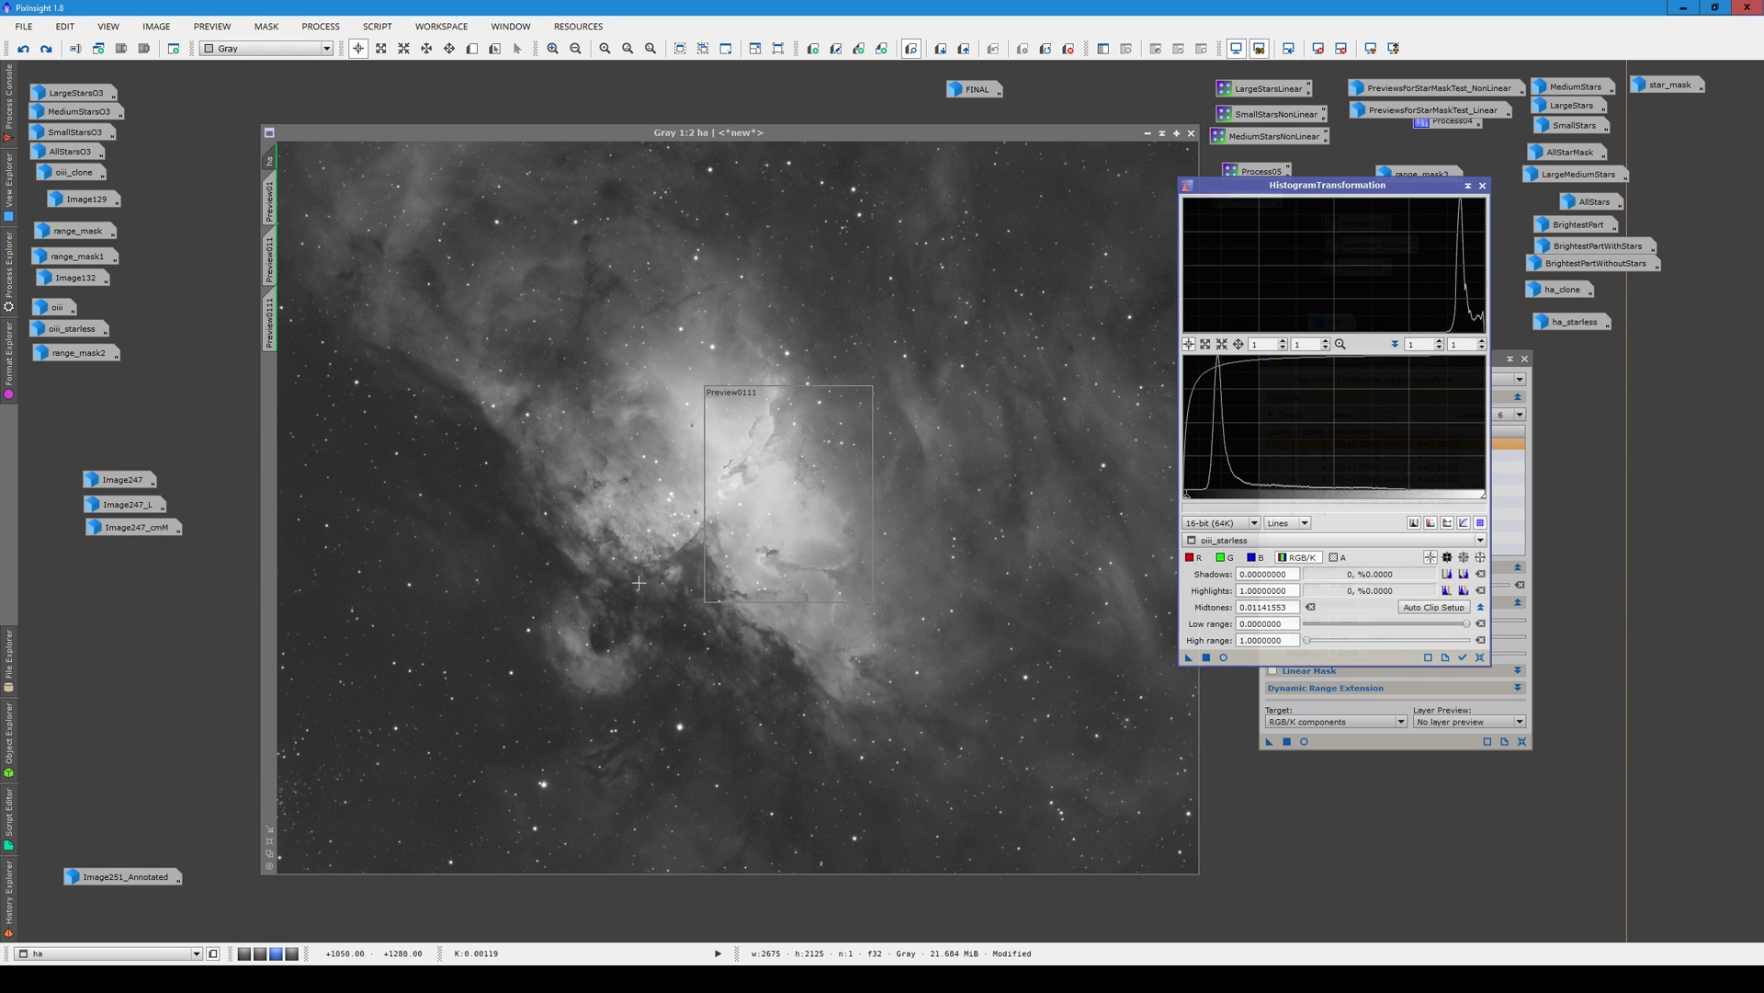
click(8, 897)
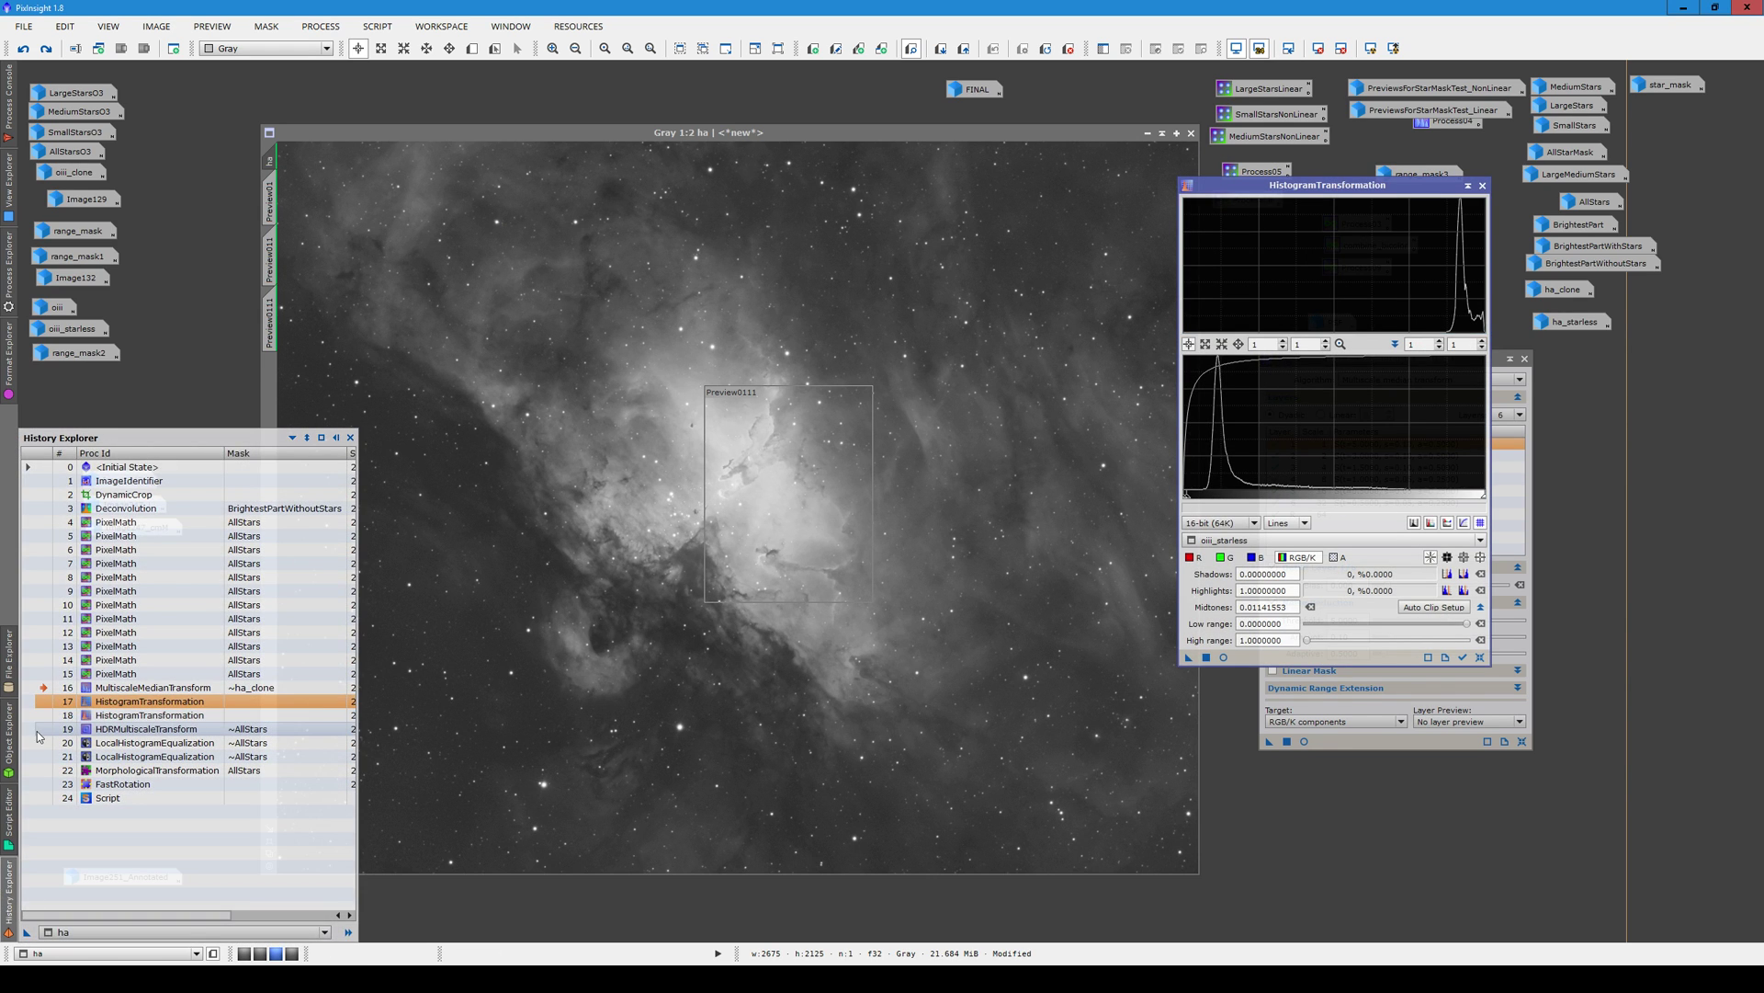
click(43, 728)
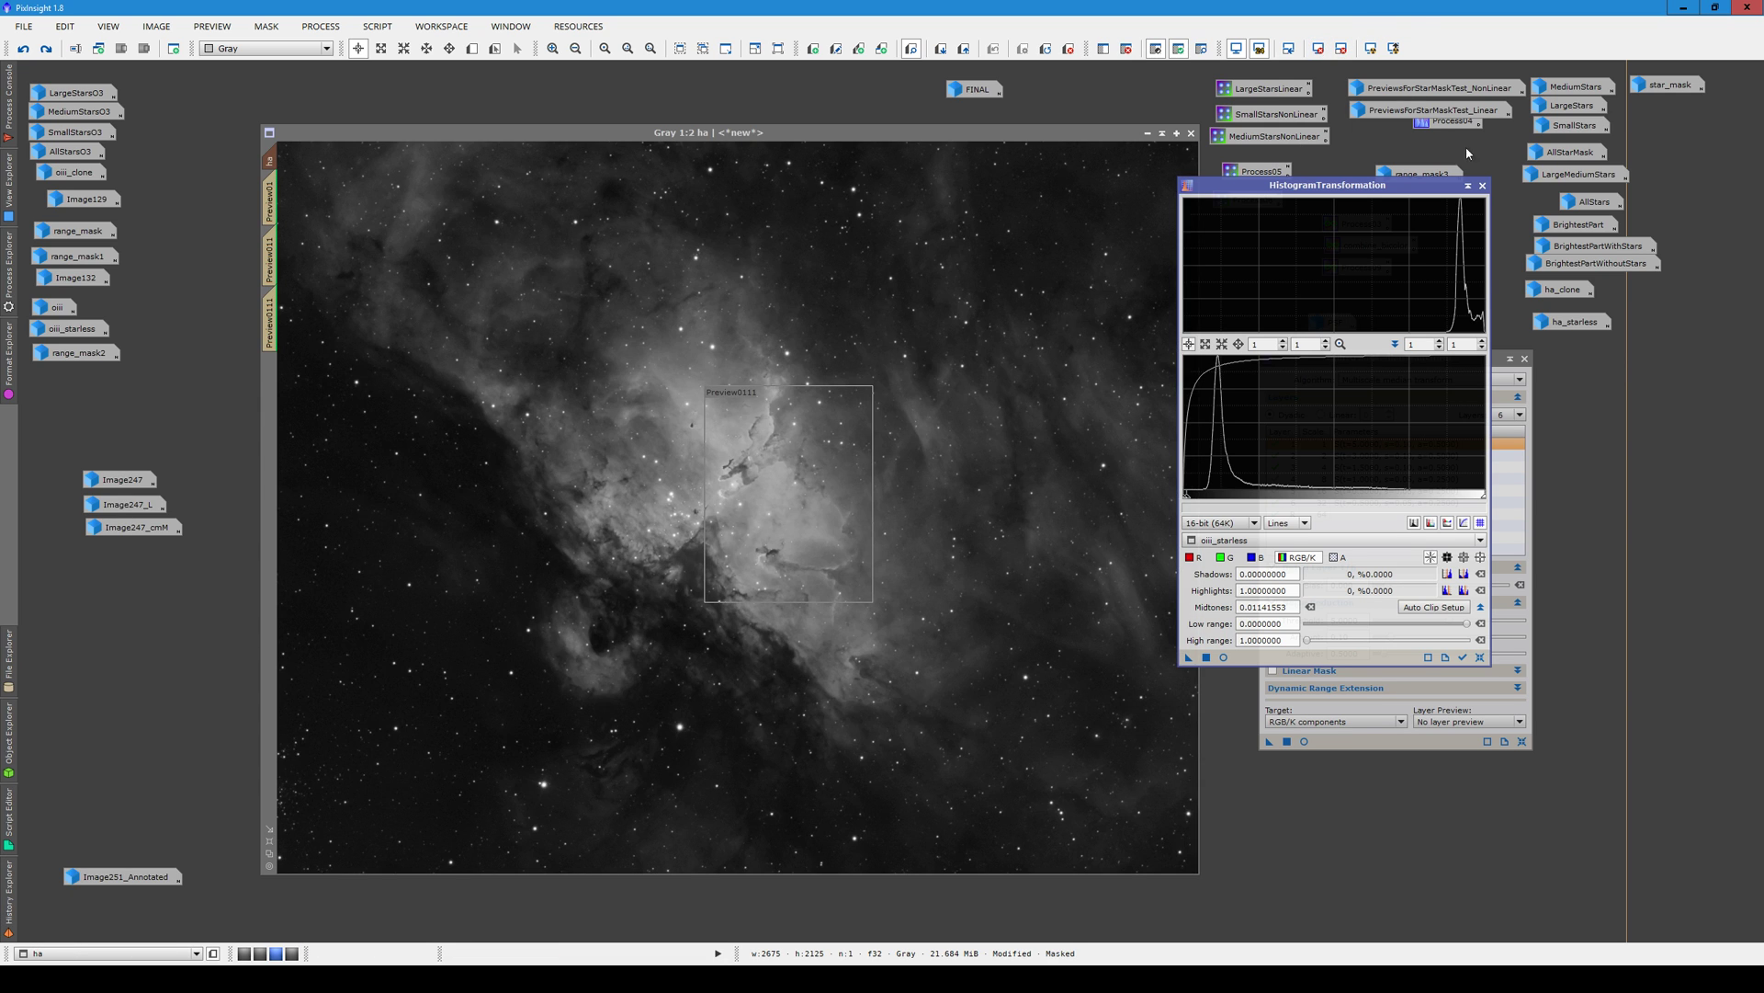
click(1483, 186)
click(1523, 359)
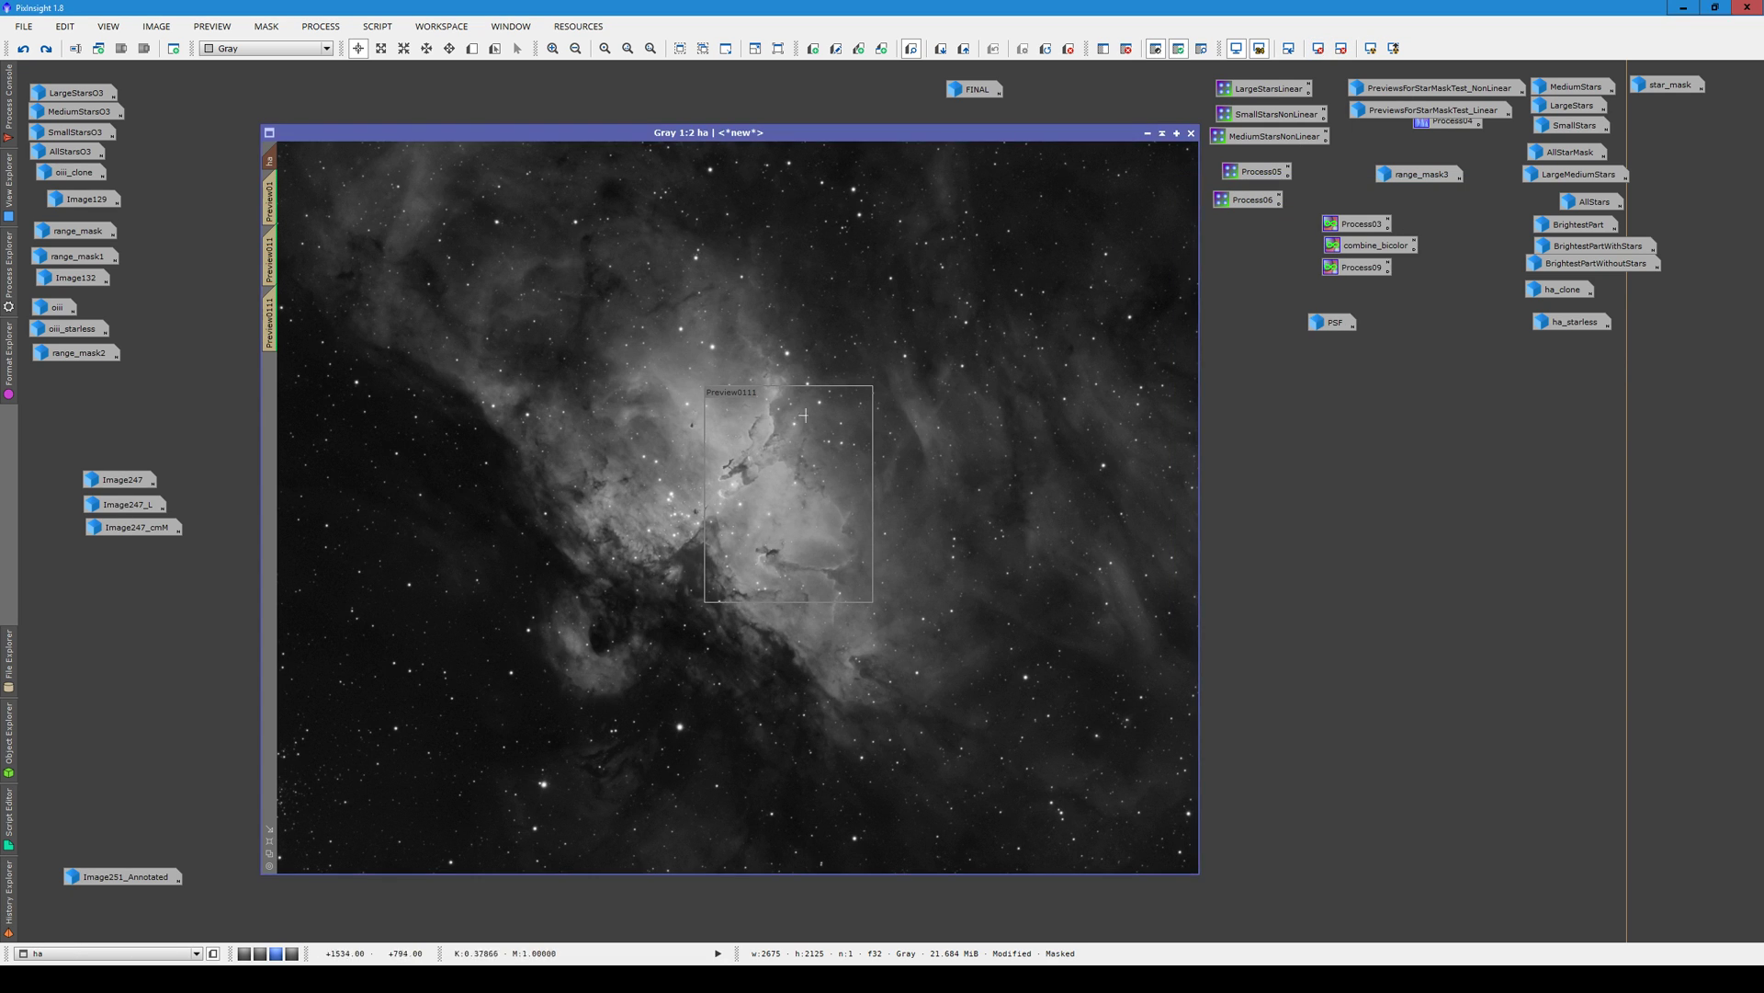
scroll(689, 523, up, 1)
click(8, 897)
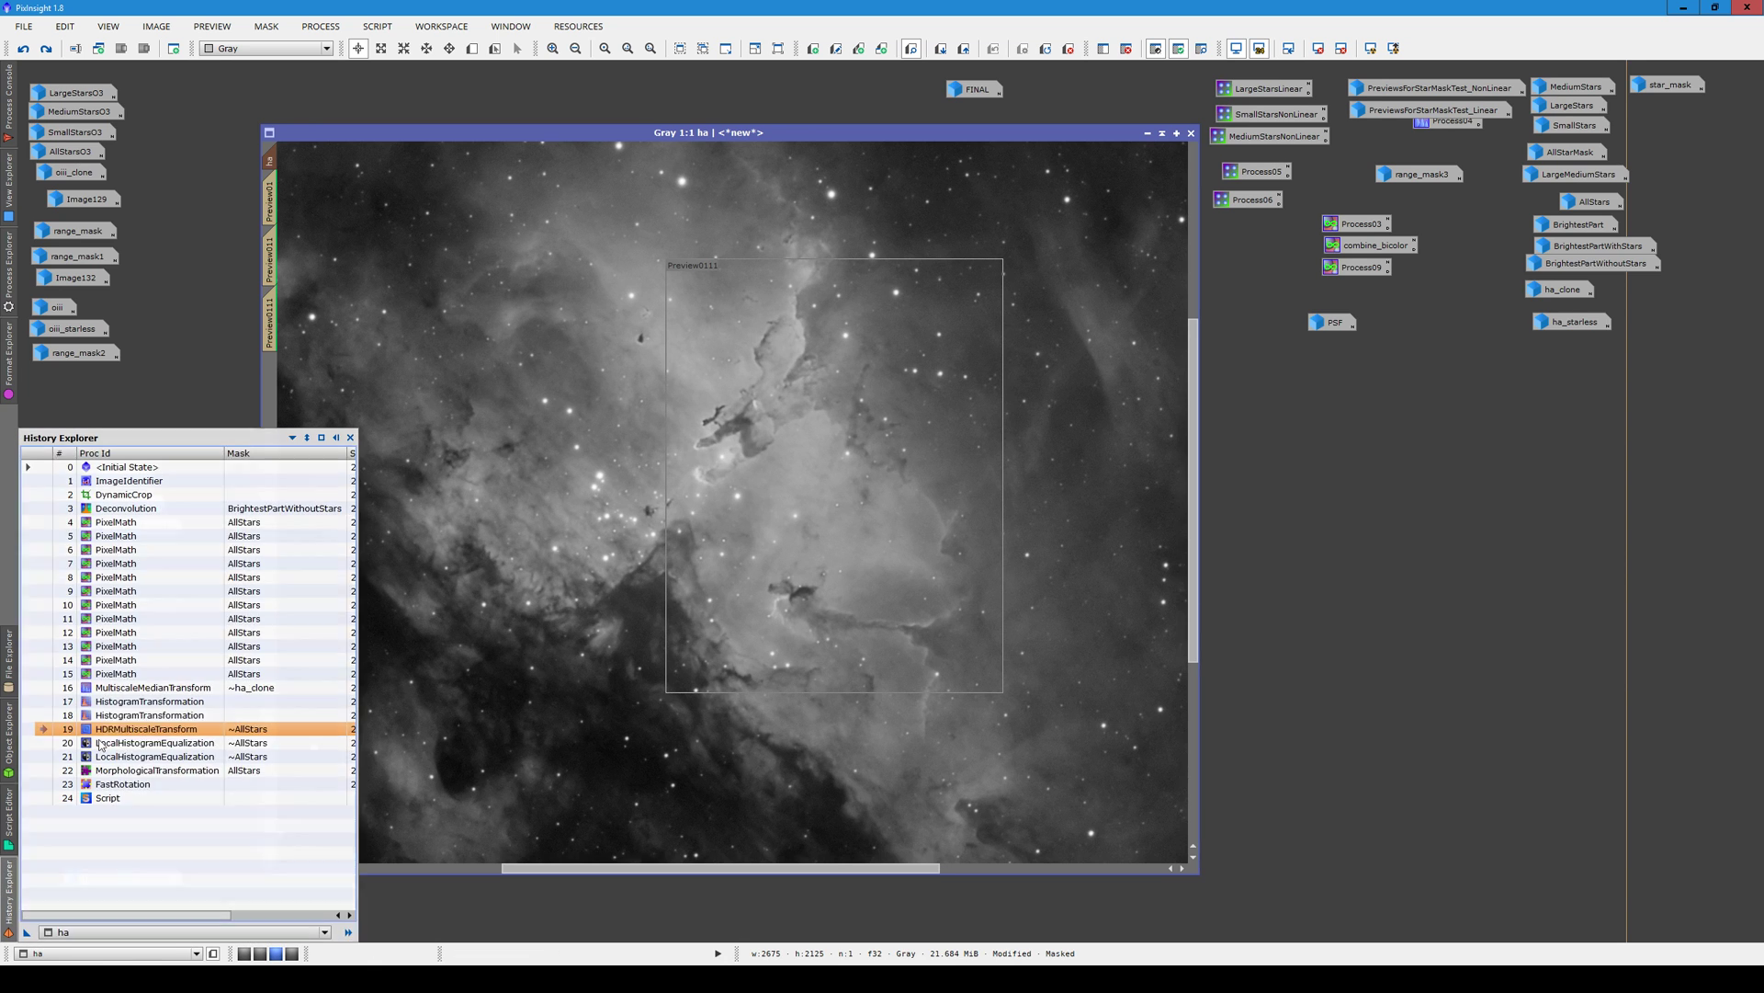
Reload HDRMultiscaleTransform settings, toggle the star mask, and compare the image before and after HDR
double_click(125, 731)
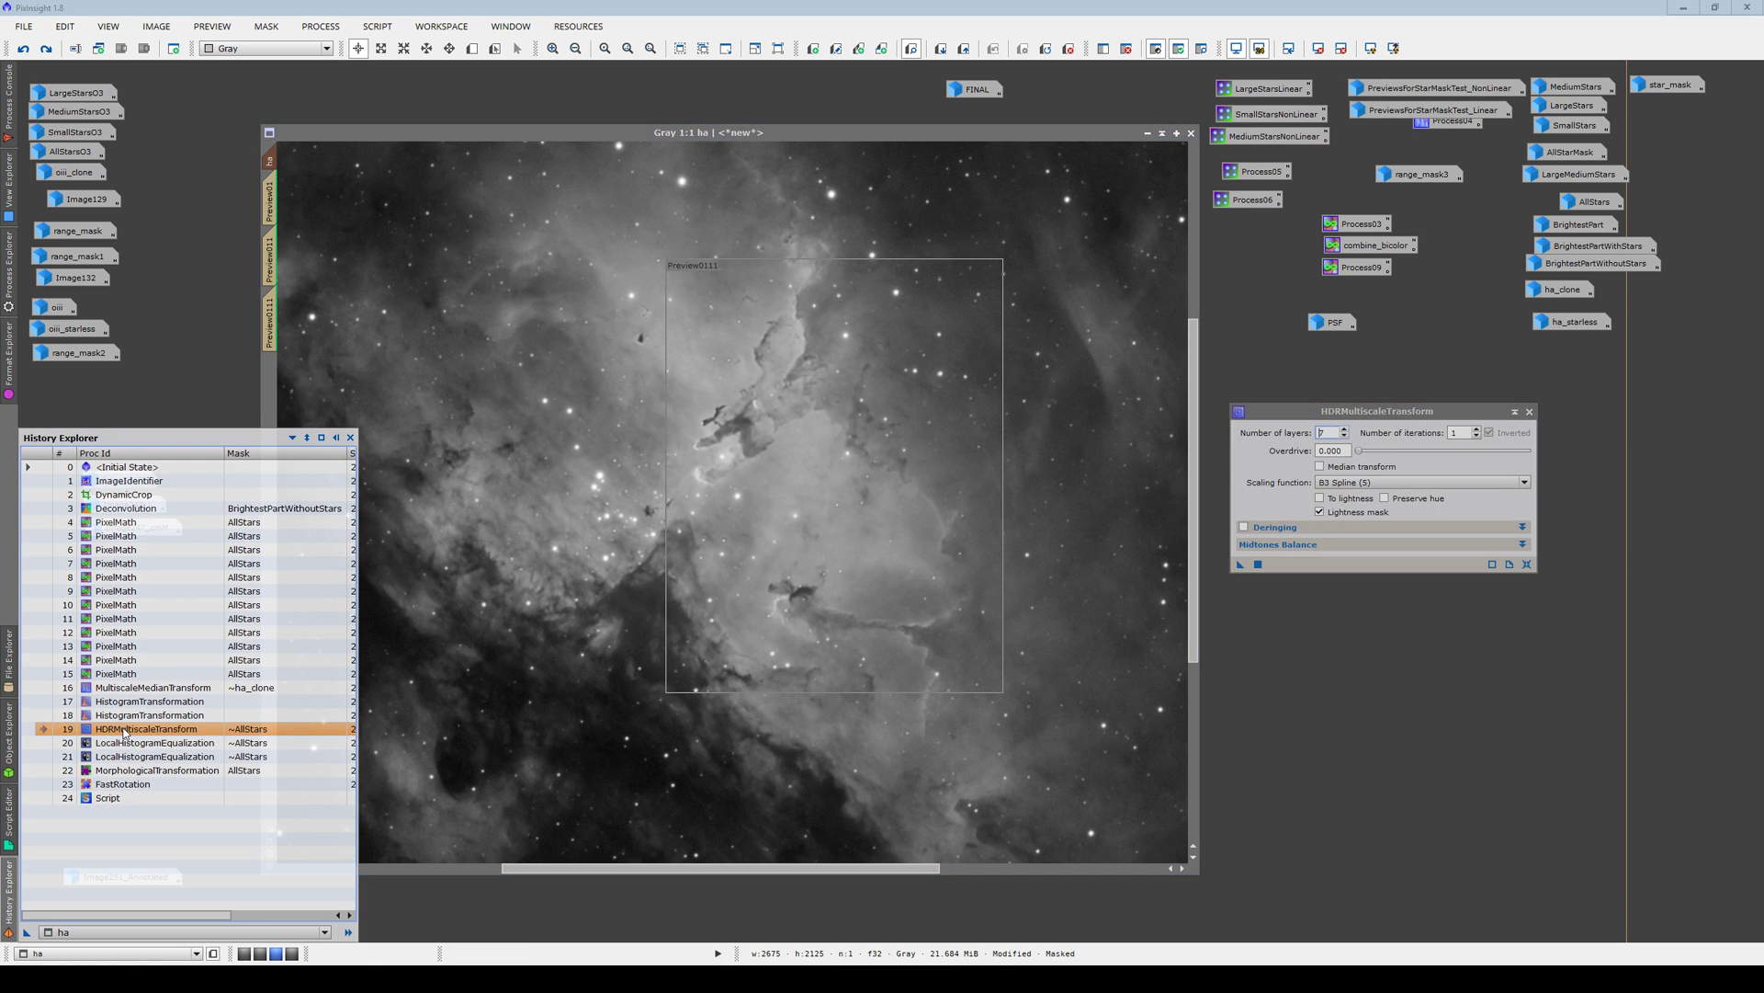
scroll(623, 430, down, 1)
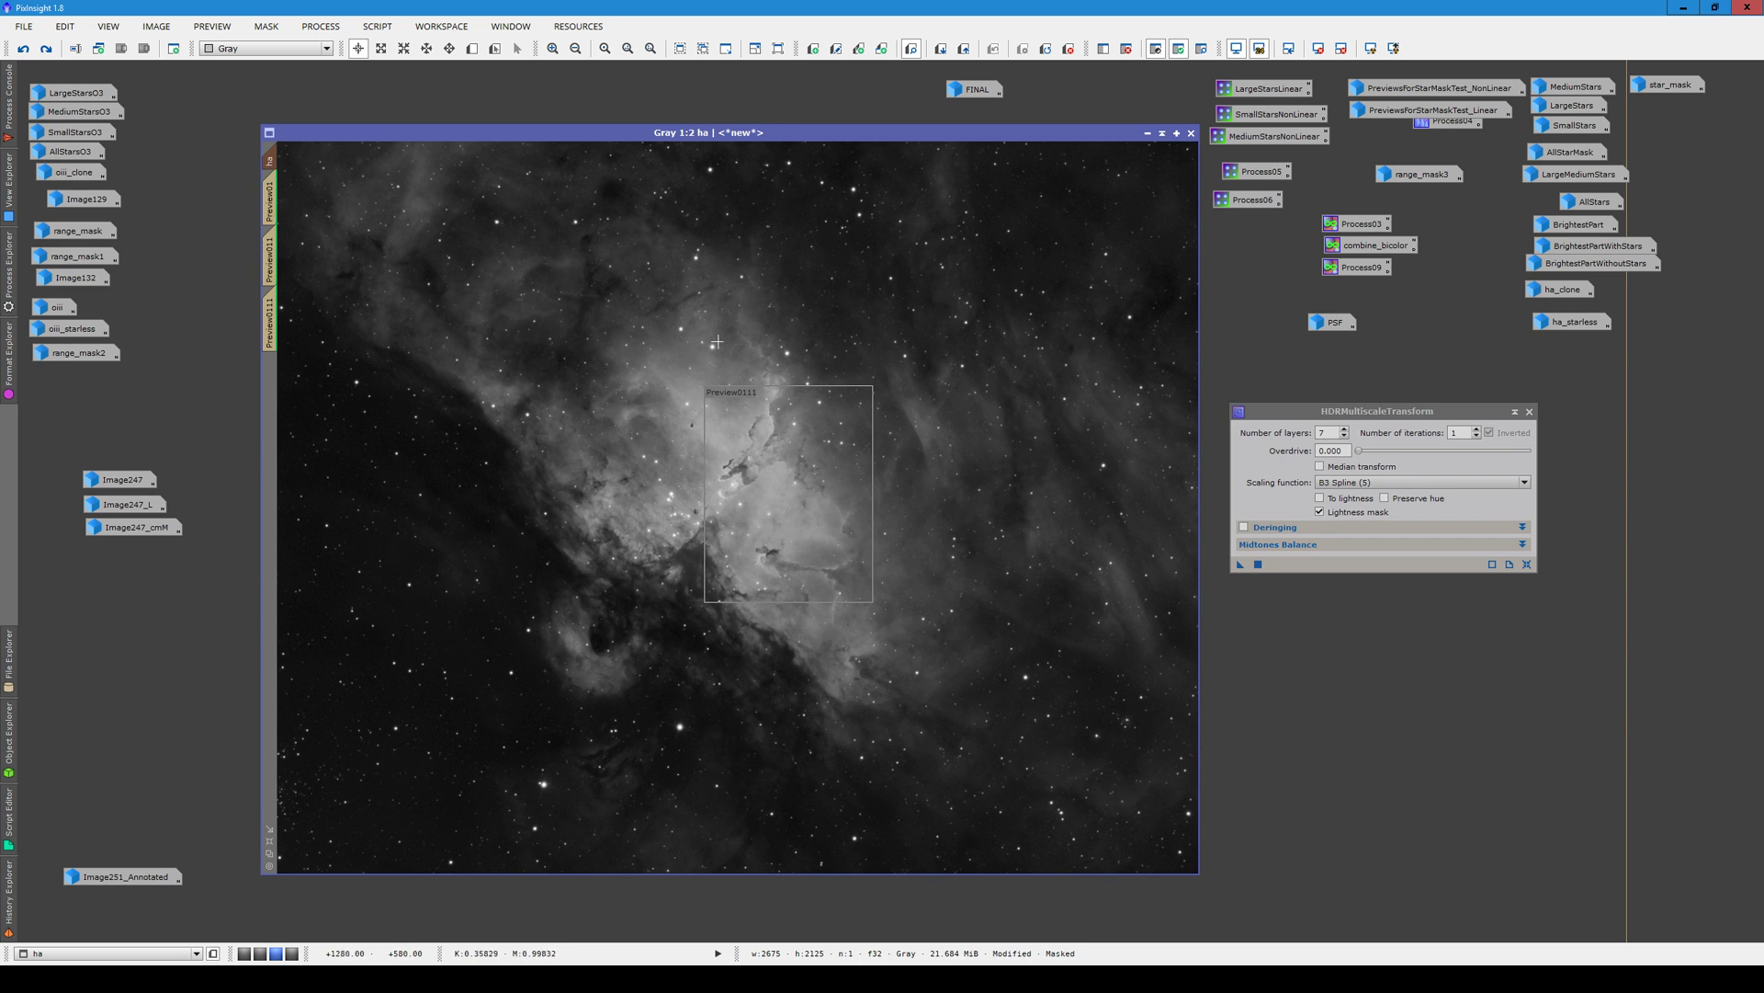
key(ctrl+k)
key(ctrl+k)
key(ctrl+plus)
click(11, 896)
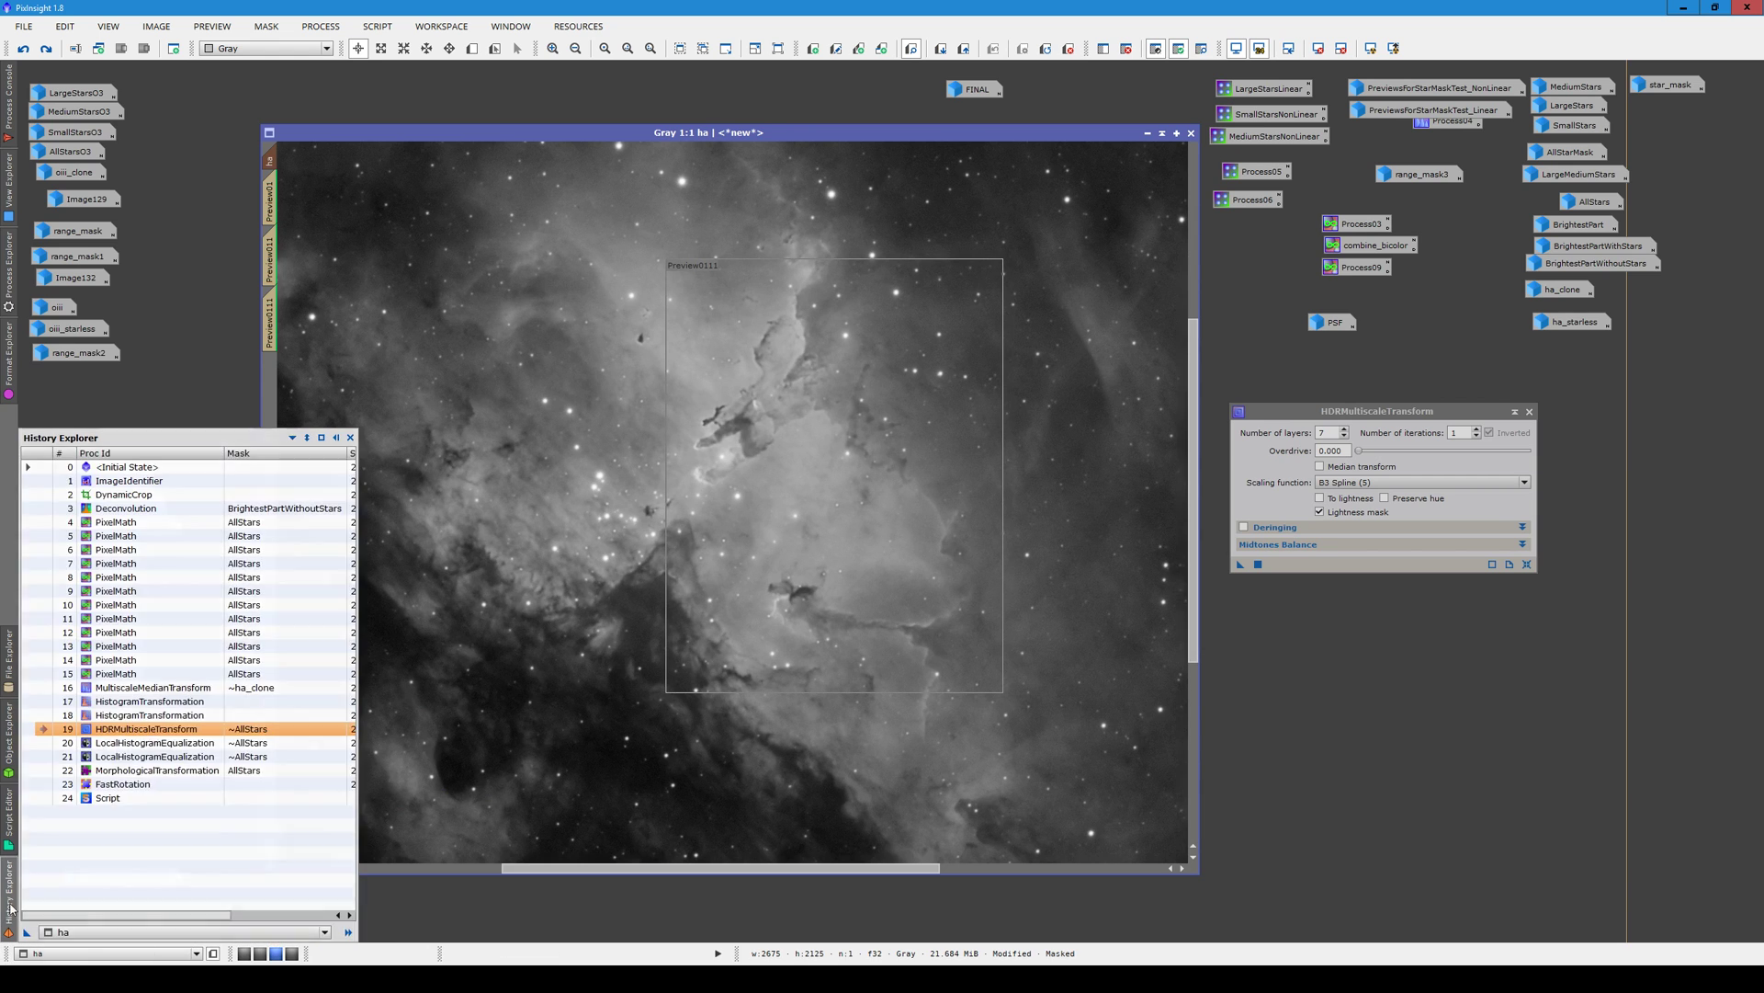
click(43, 714)
click(43, 728)
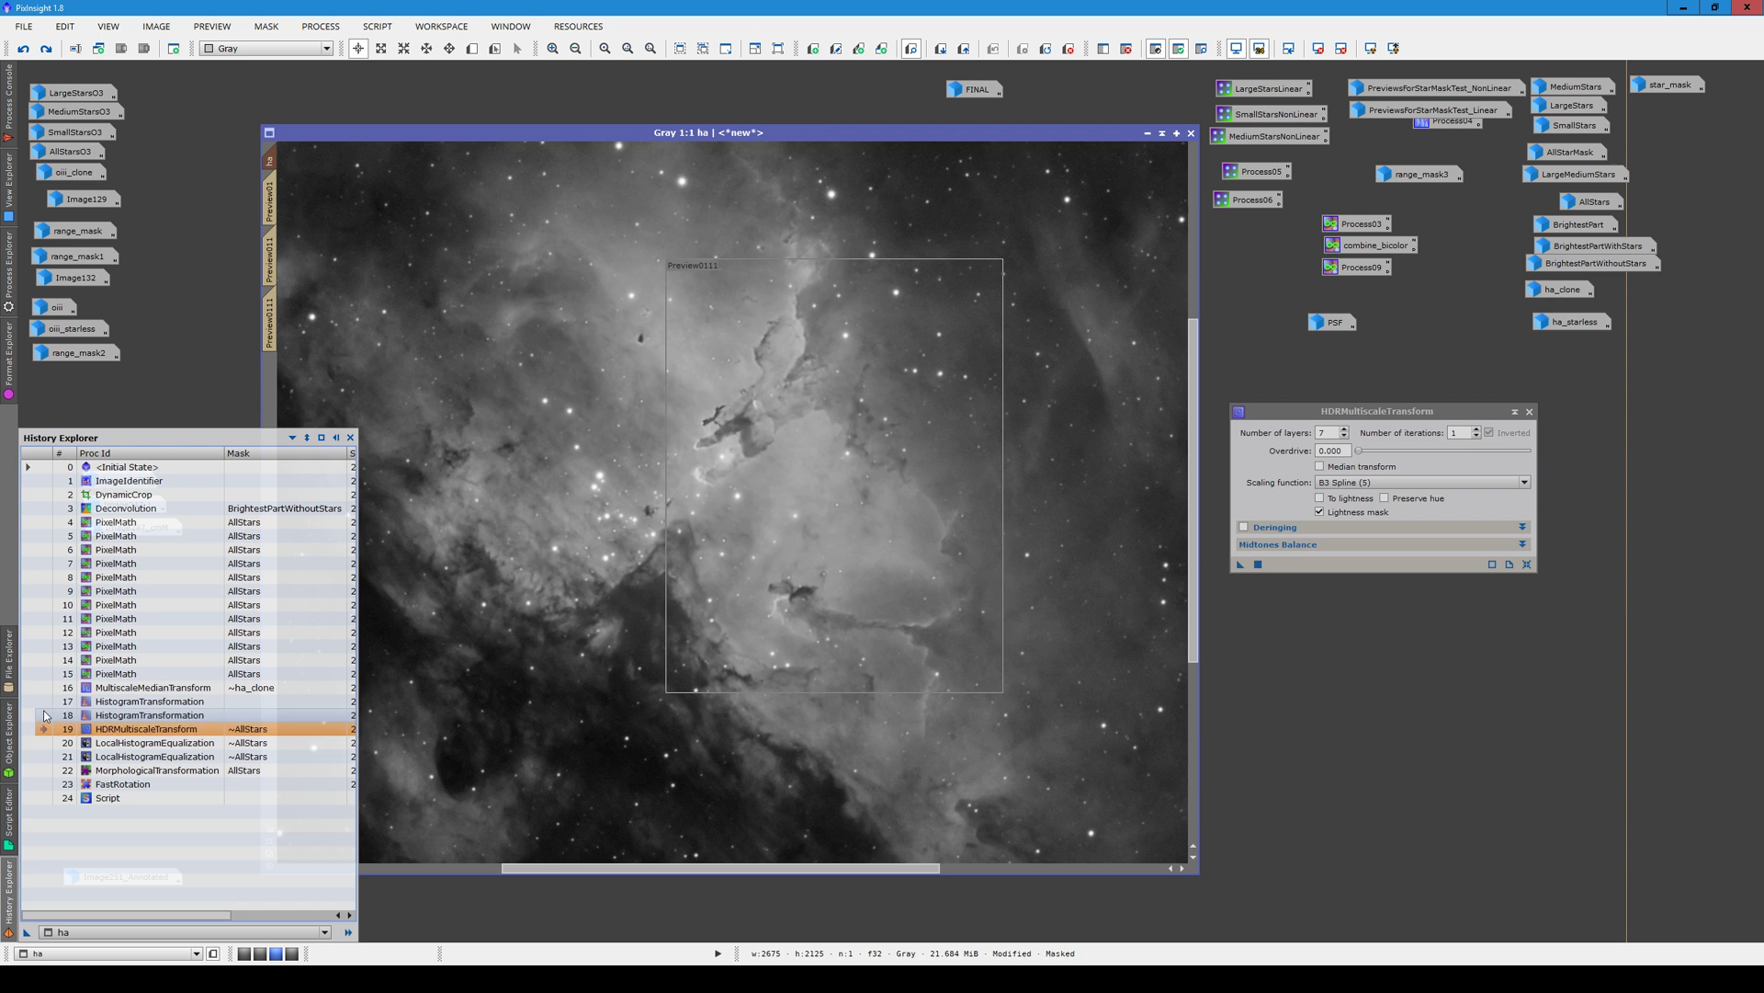
click(43, 727)
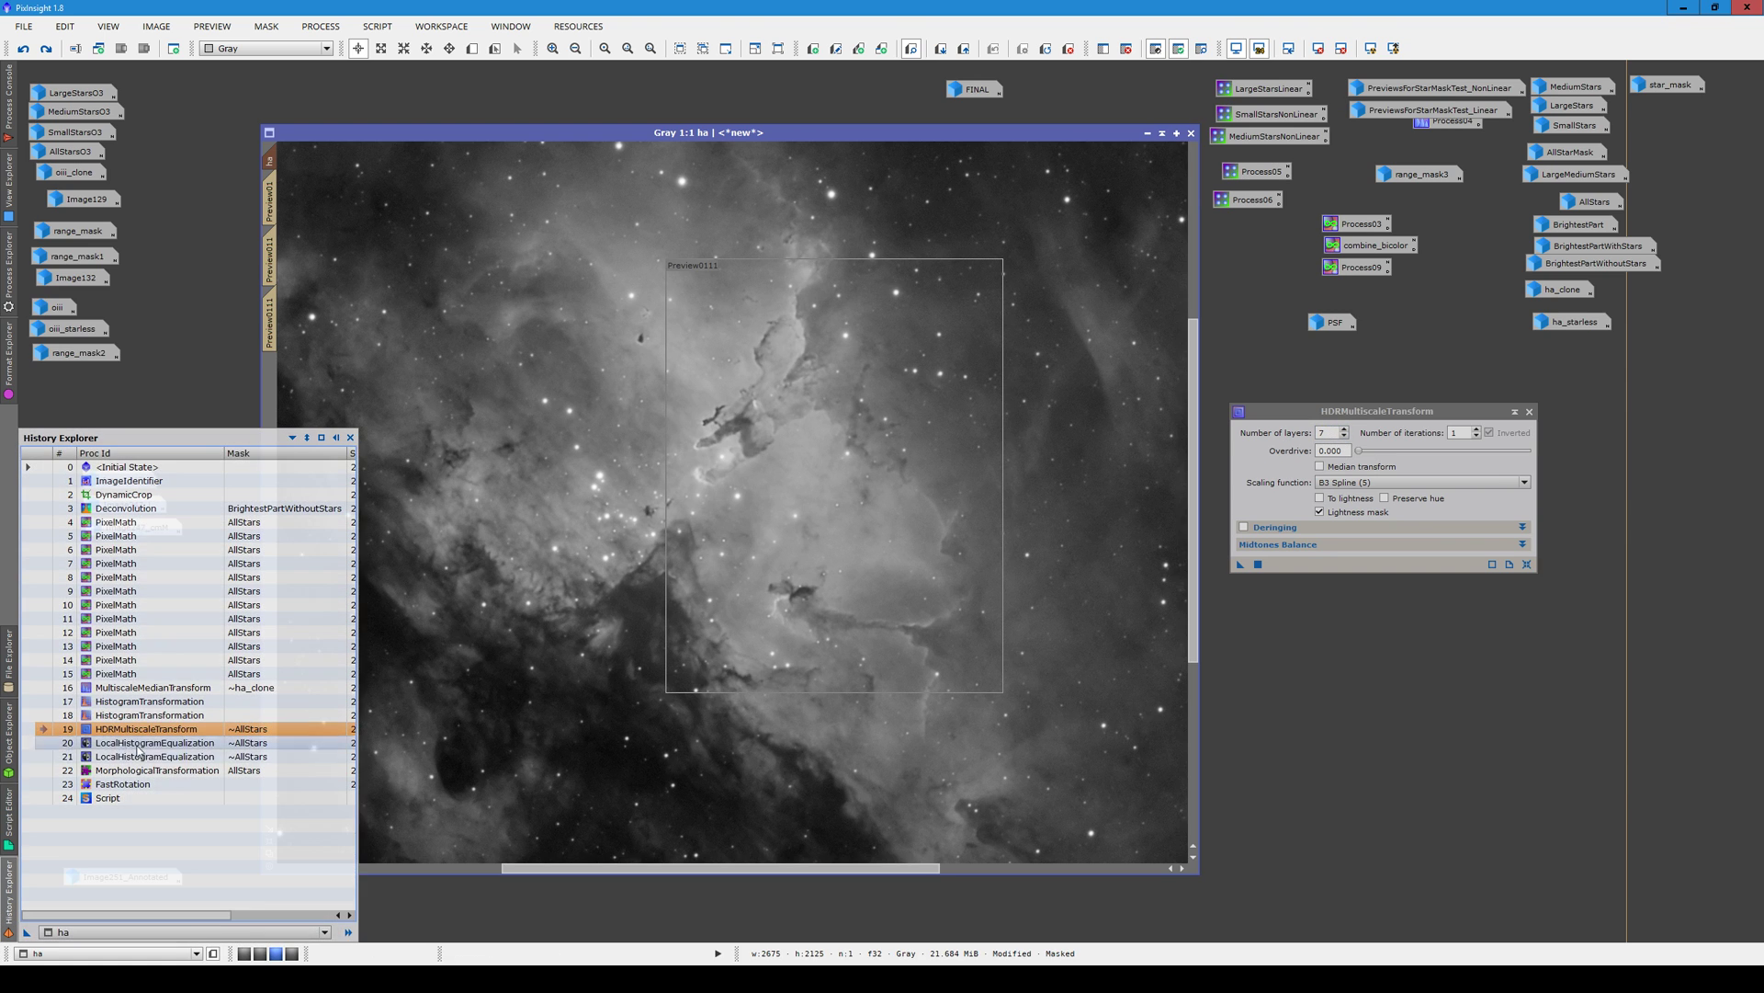
Compare both equalization results, then load the second LocalHistogramEqualization settings (radius 64, amount 0.500)
double_click(106, 744)
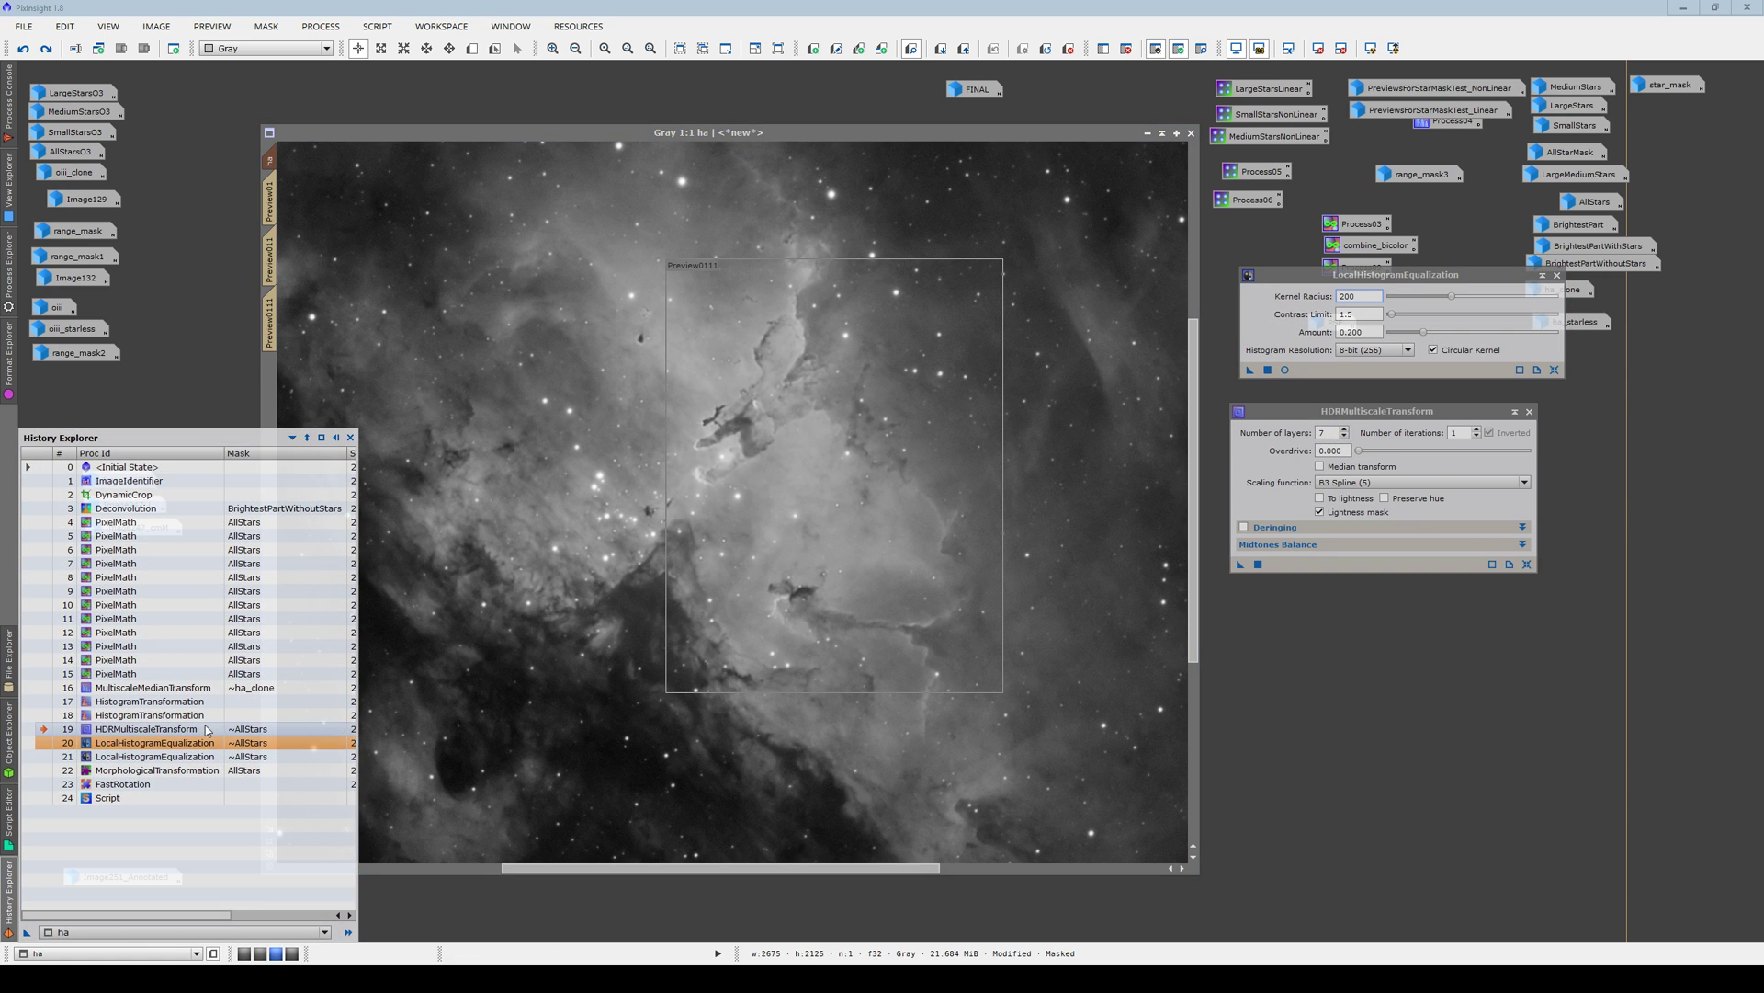
click(1528, 411)
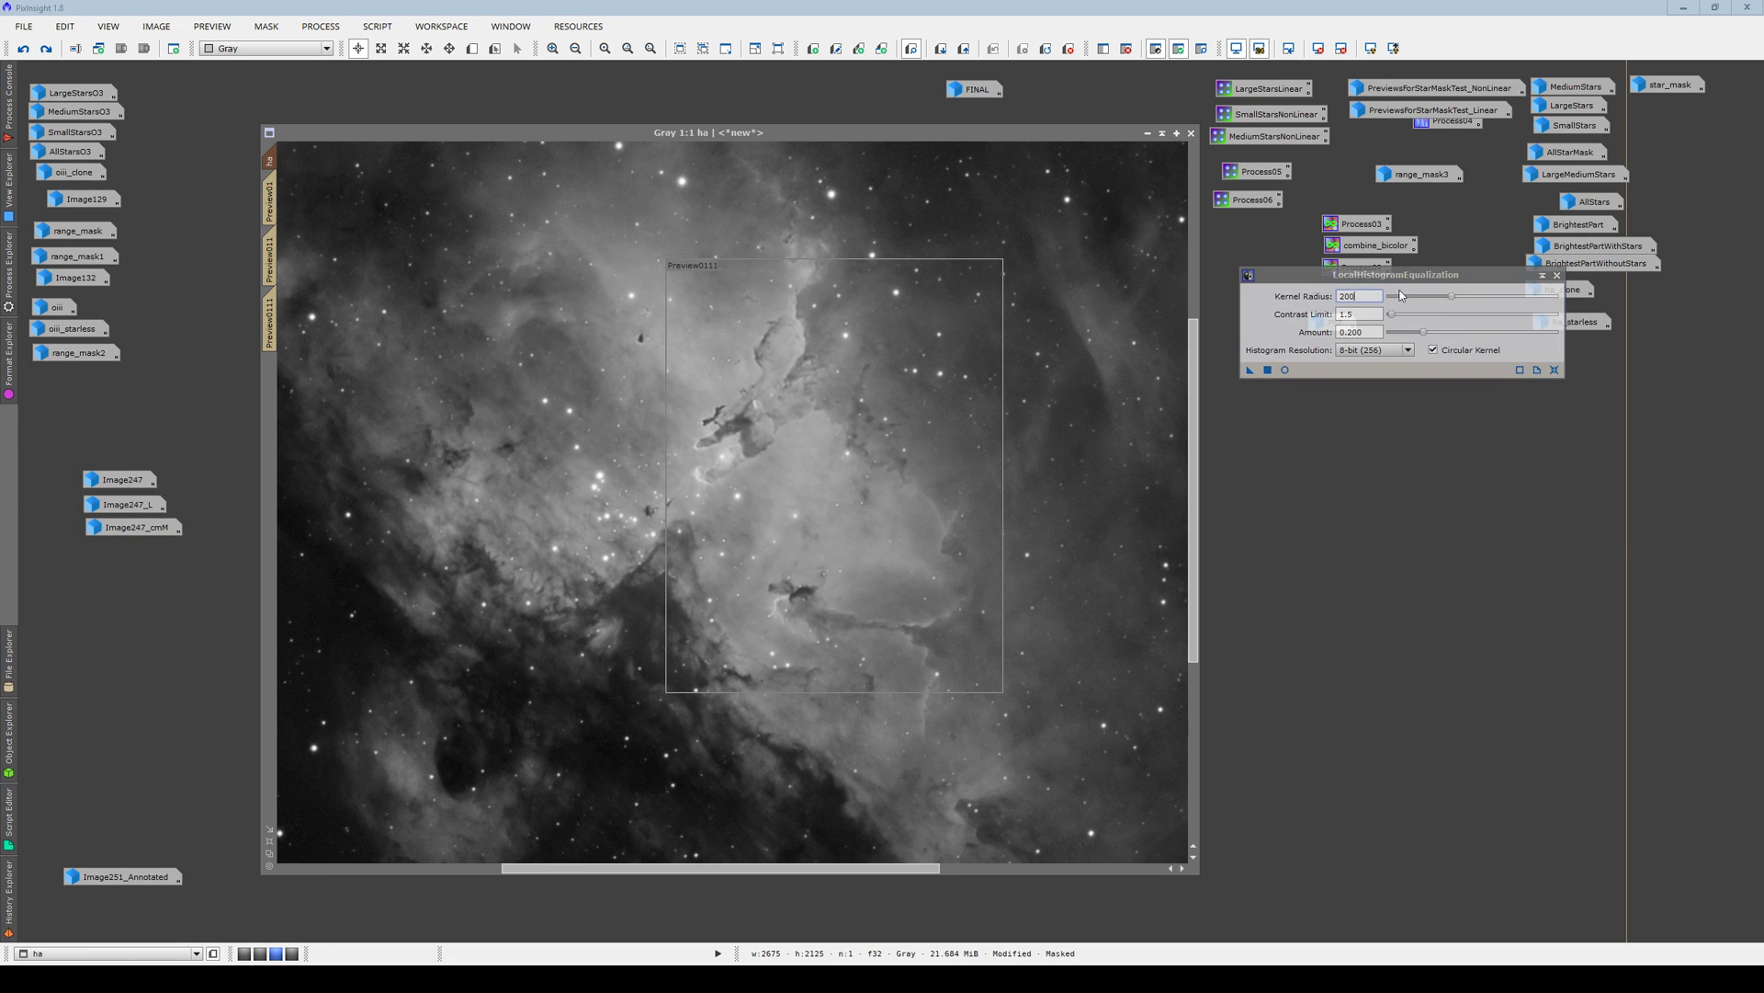
drag(1398, 275, 1398, 356)
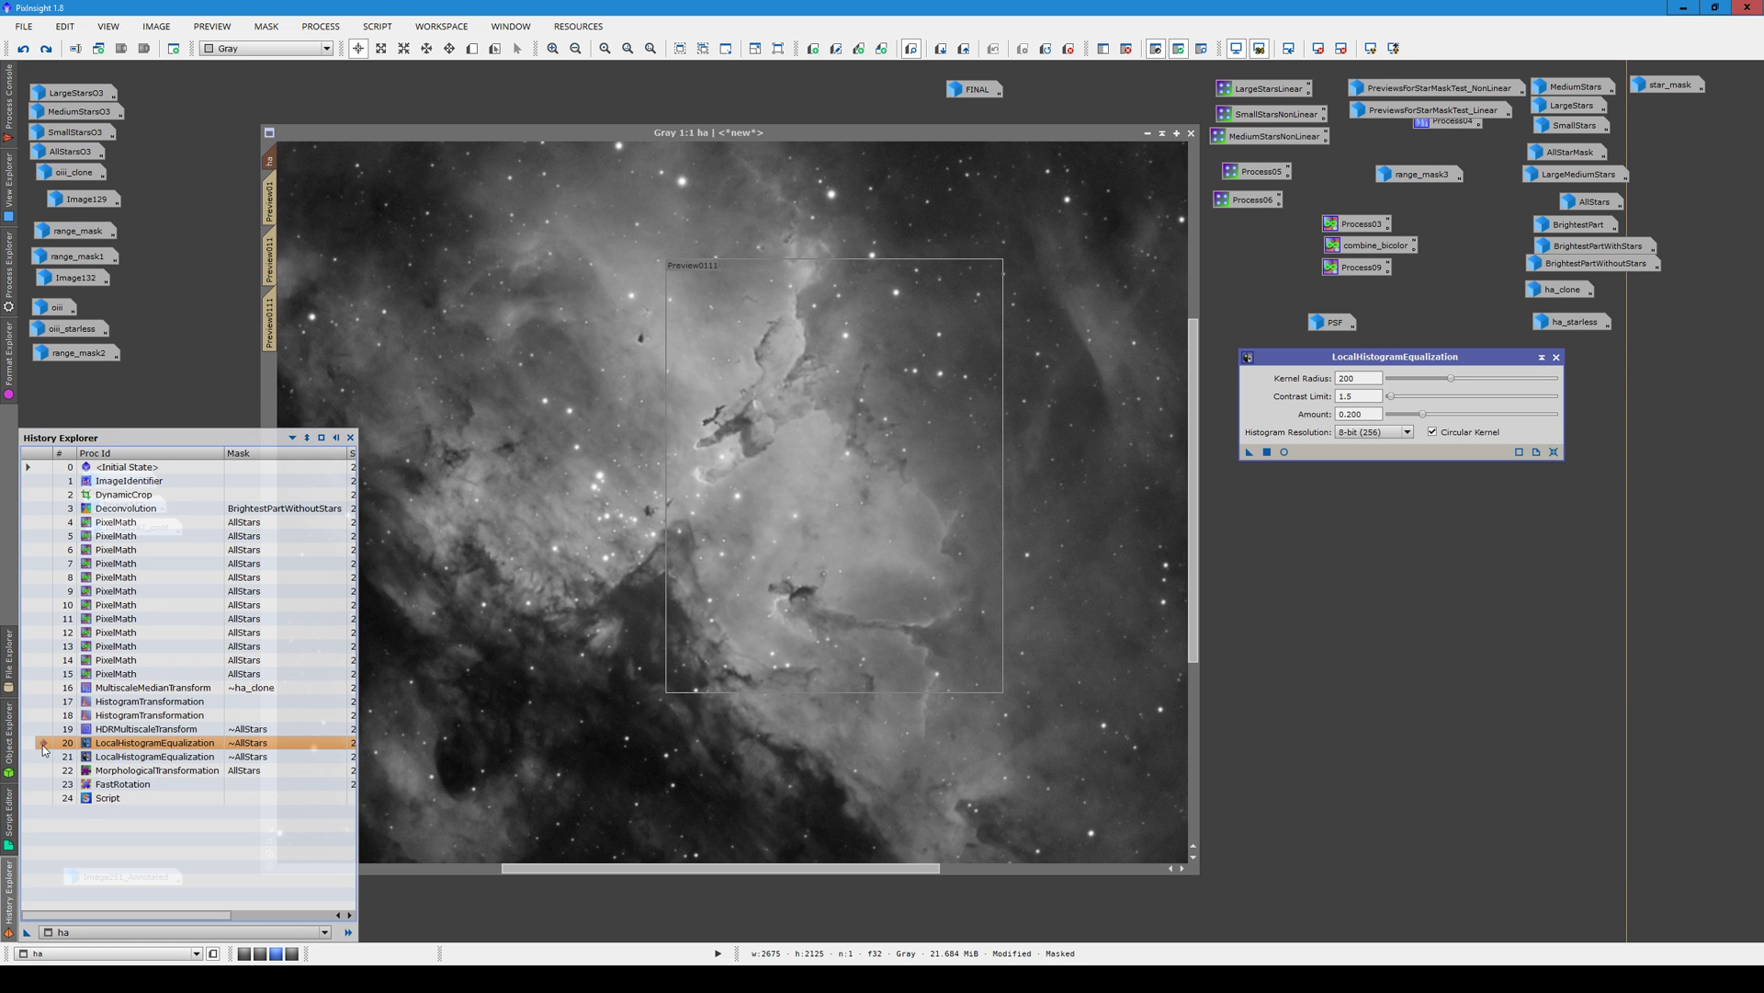
scroll(660, 655, down, 1)
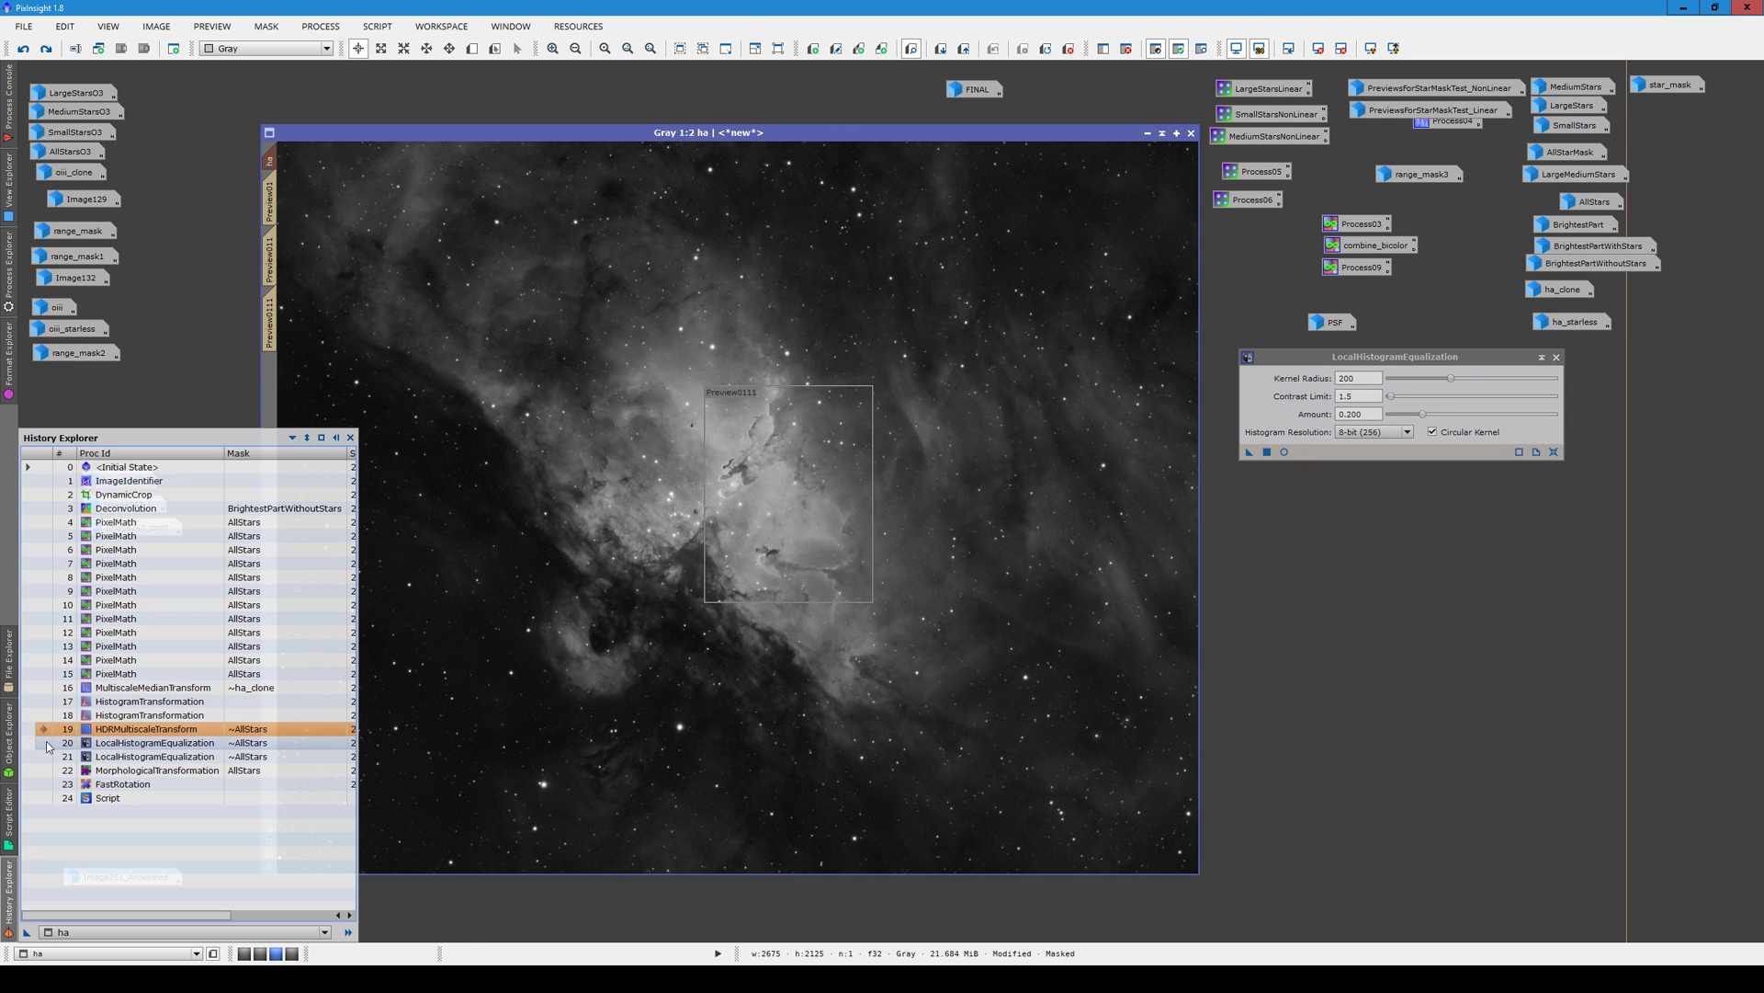
click(45, 715)
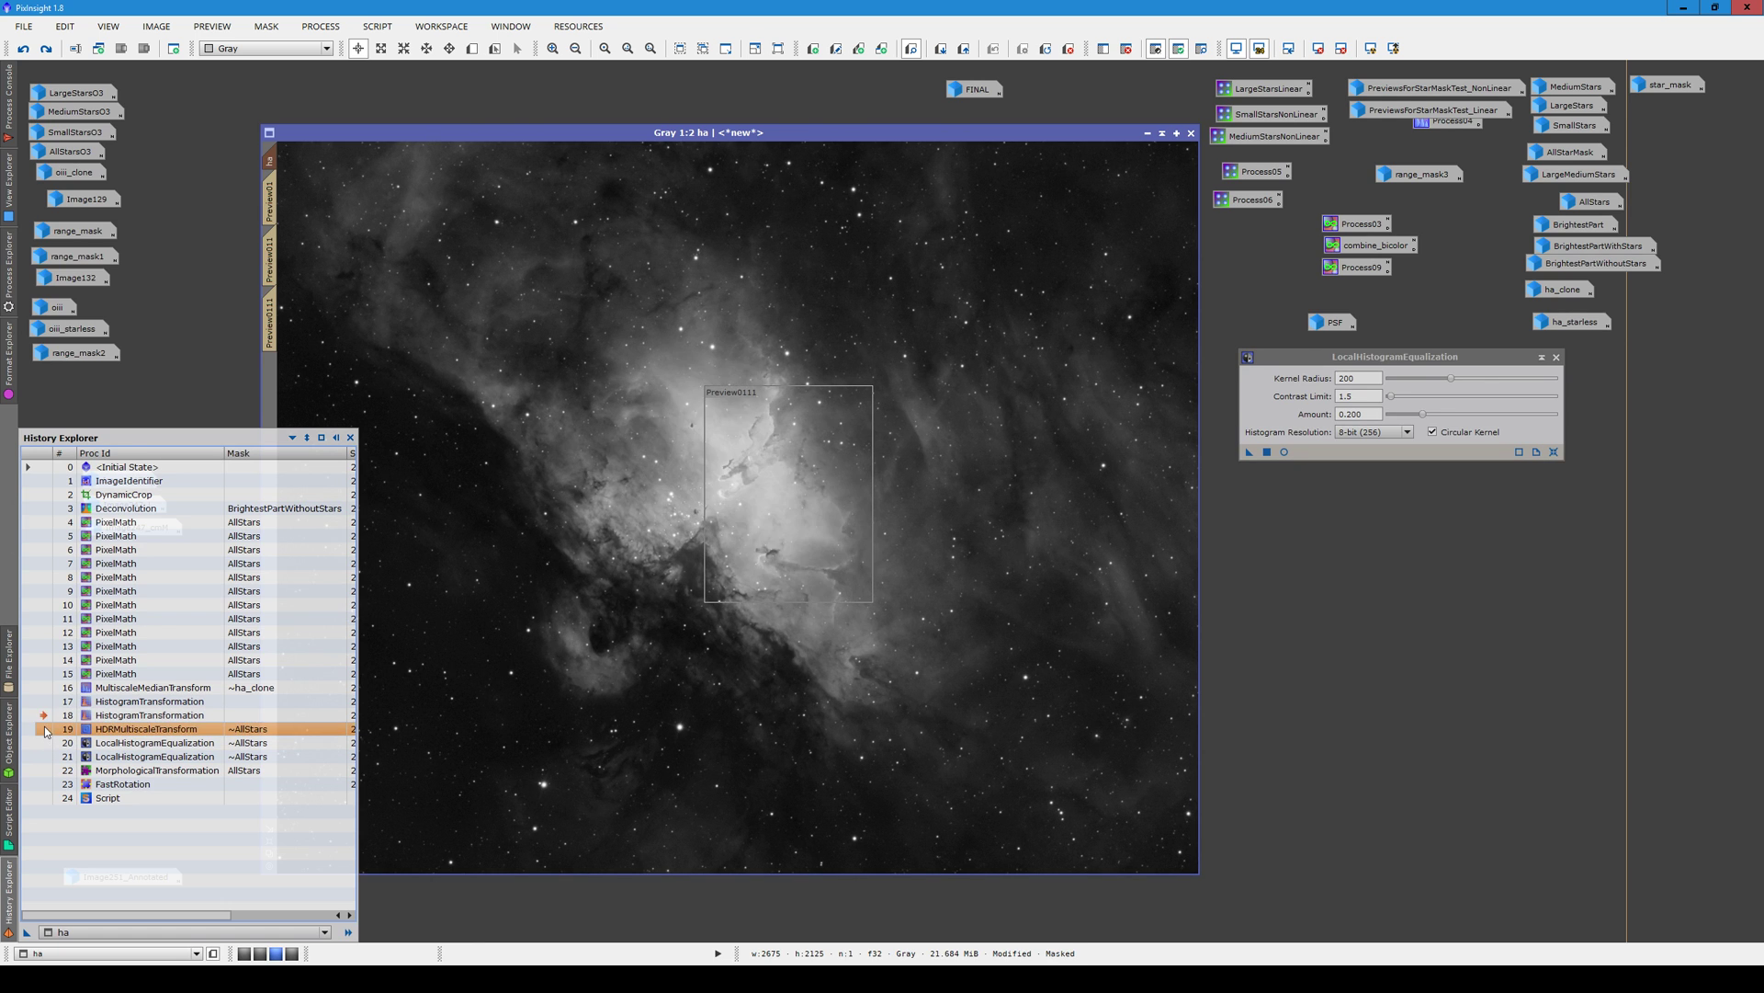
click(42, 743)
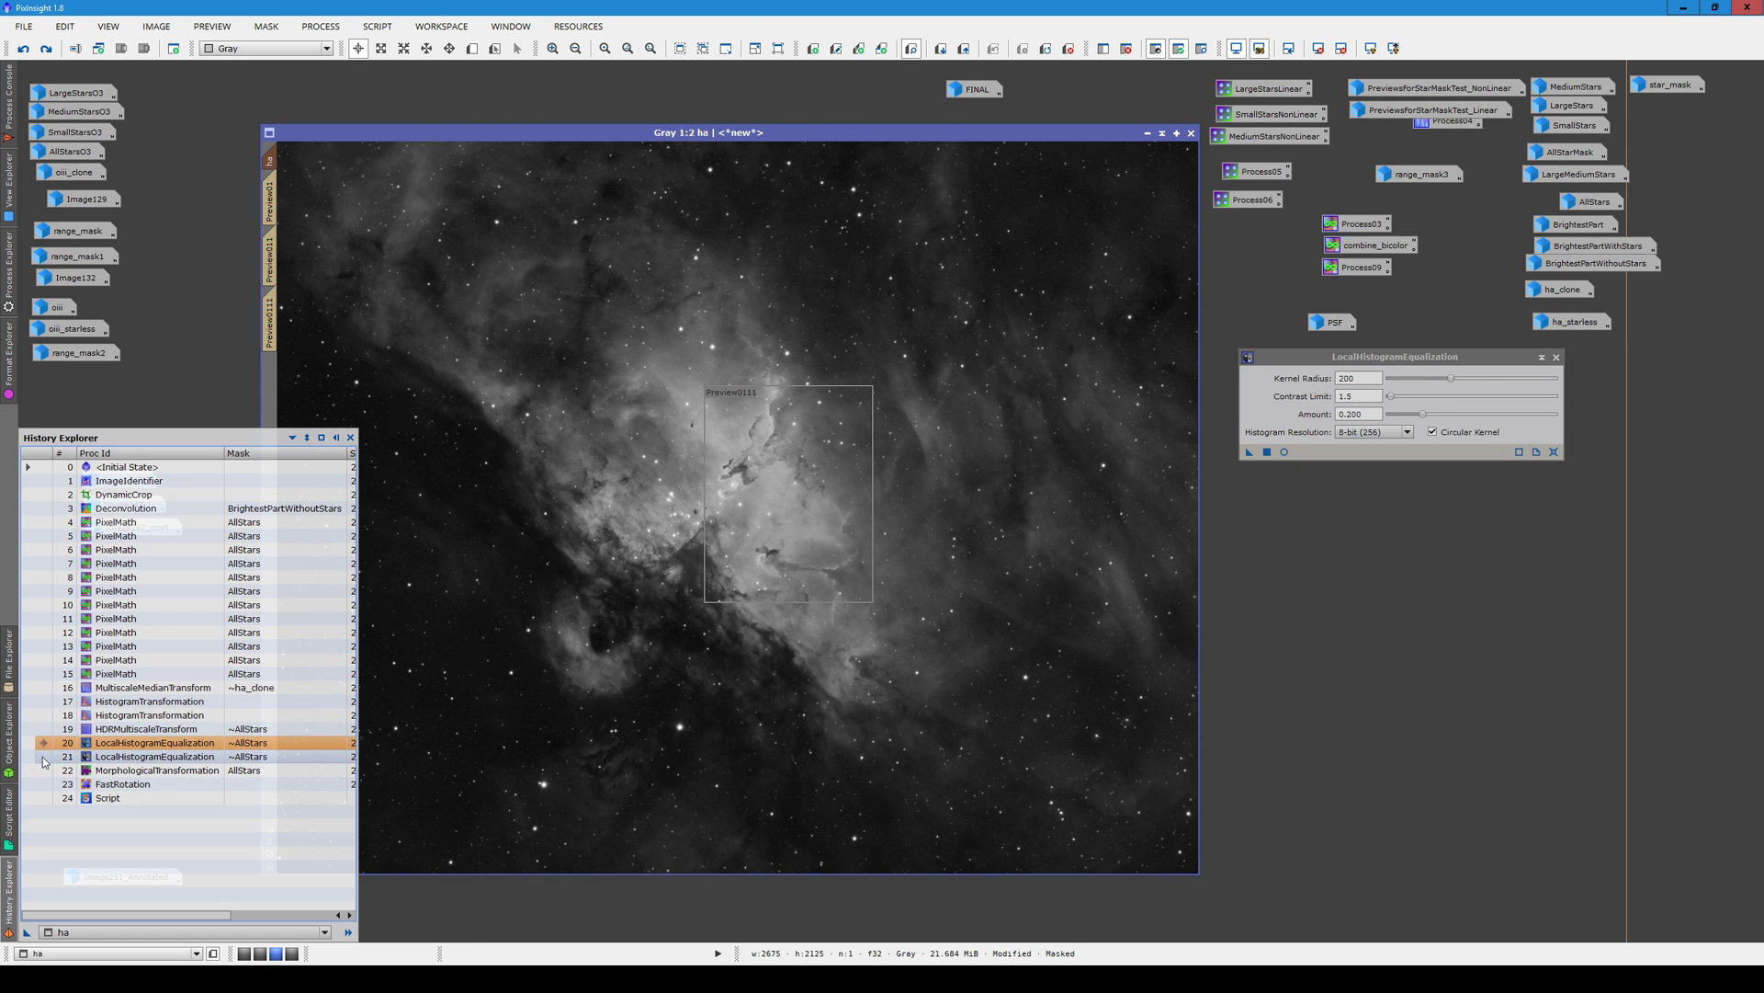
click(42, 757)
double_click(109, 762)
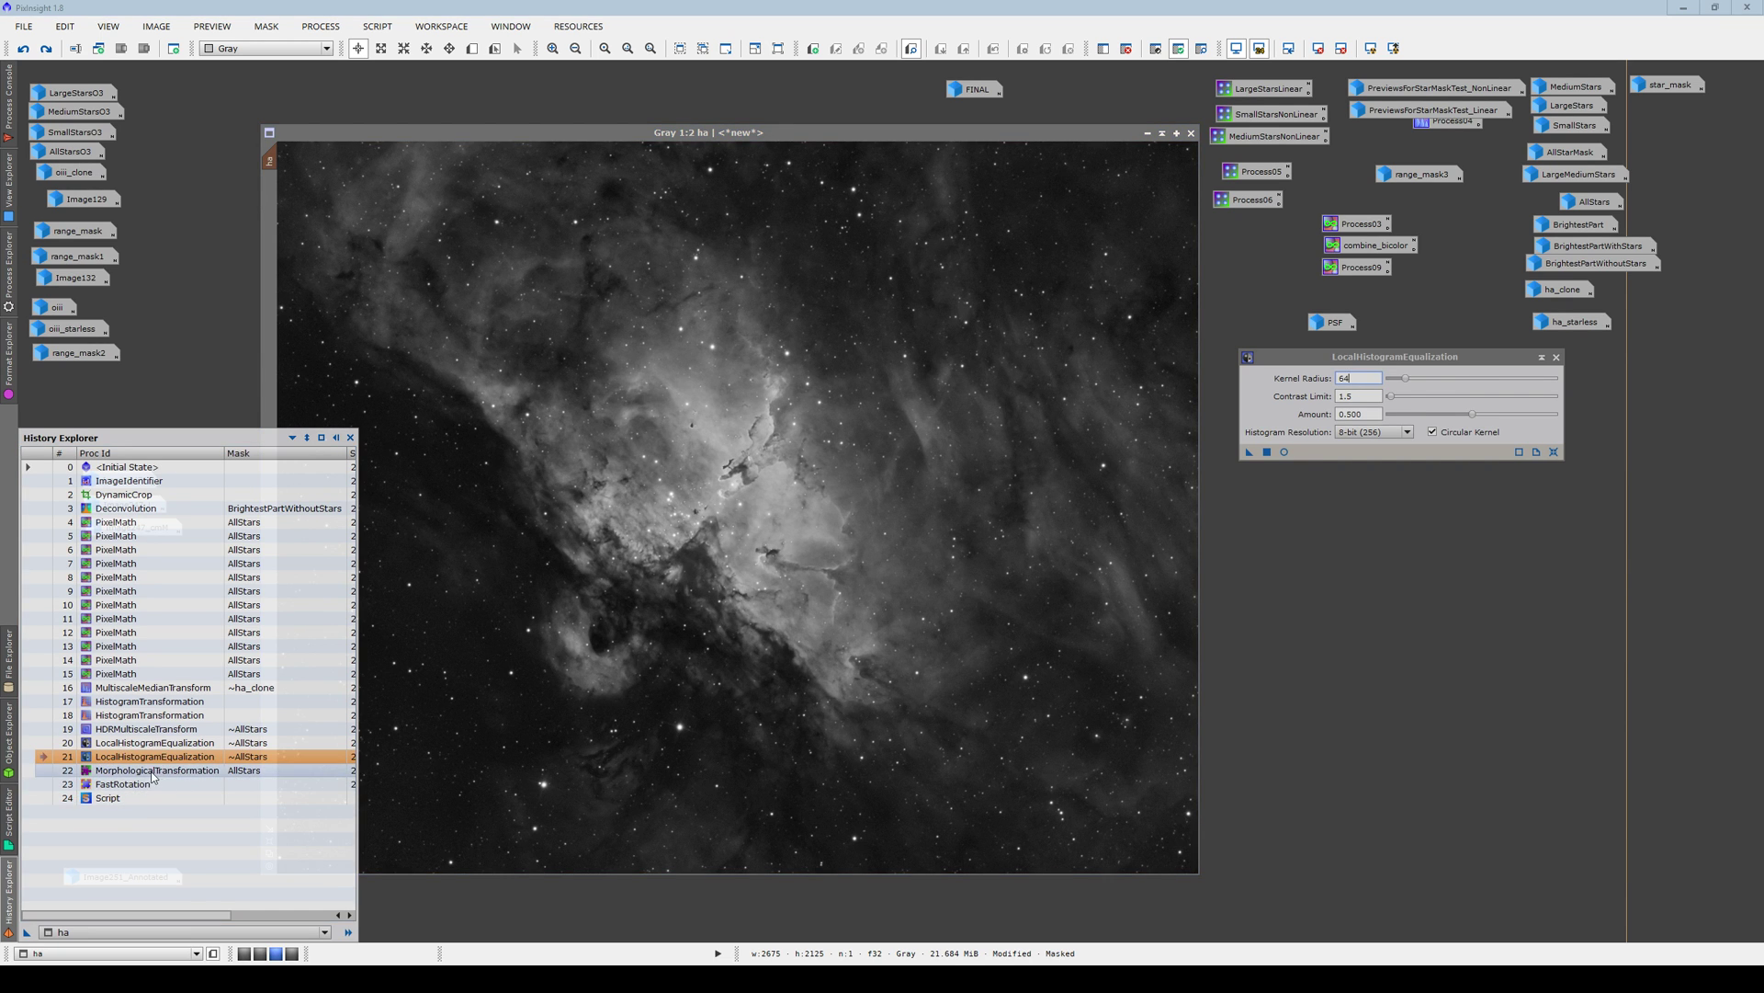
scroll(737, 512, up, 1)
scroll(737, 511, up, 1)
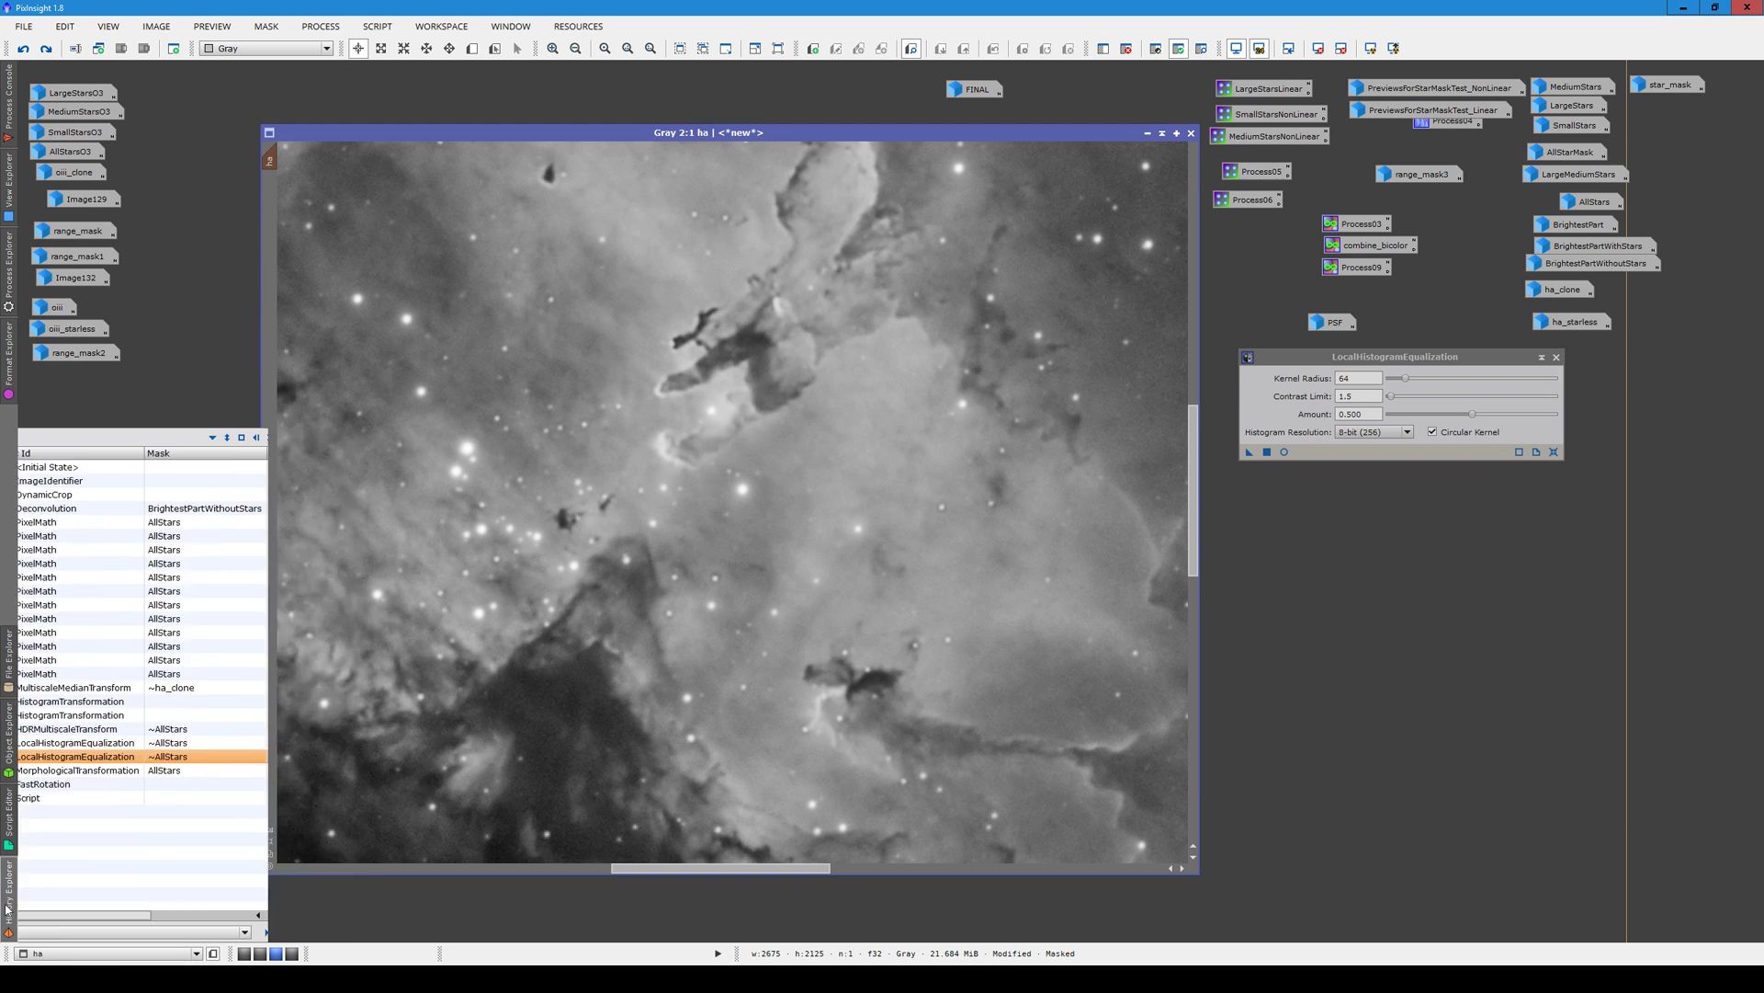
Check the erosion MorphologicalTransformation result, then close its settings and the equalization settings
double_click(142, 771)
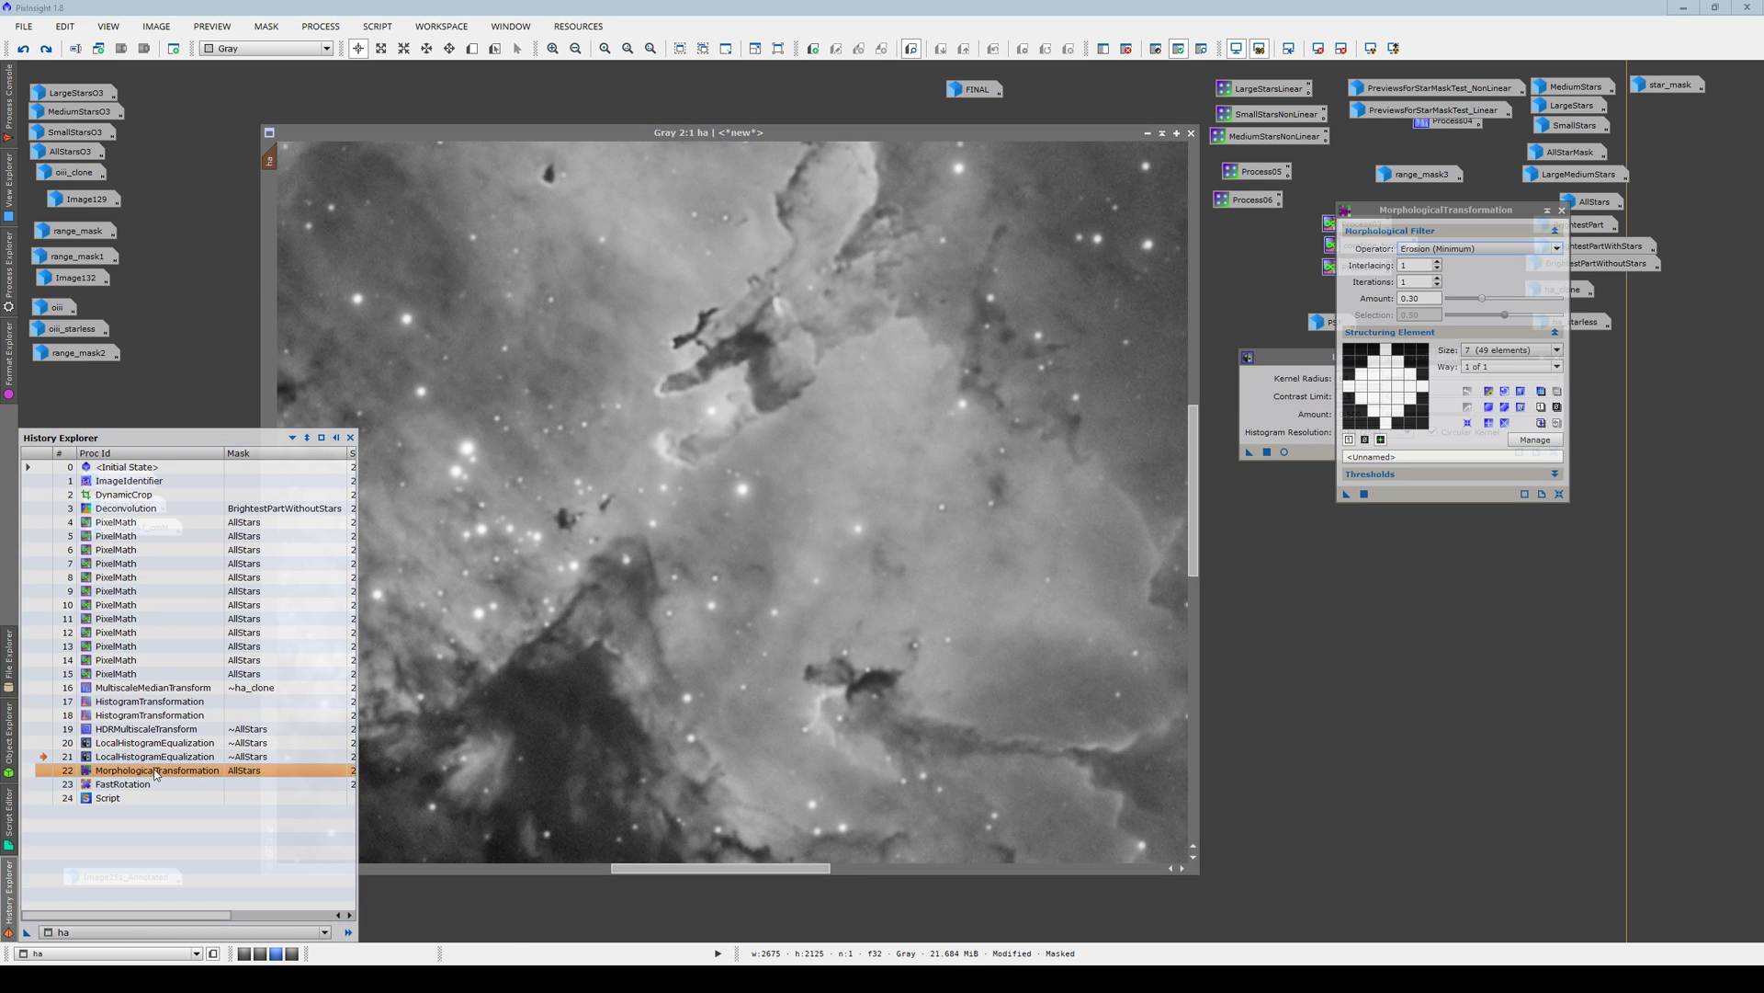
scroll(693, 596, down, 1)
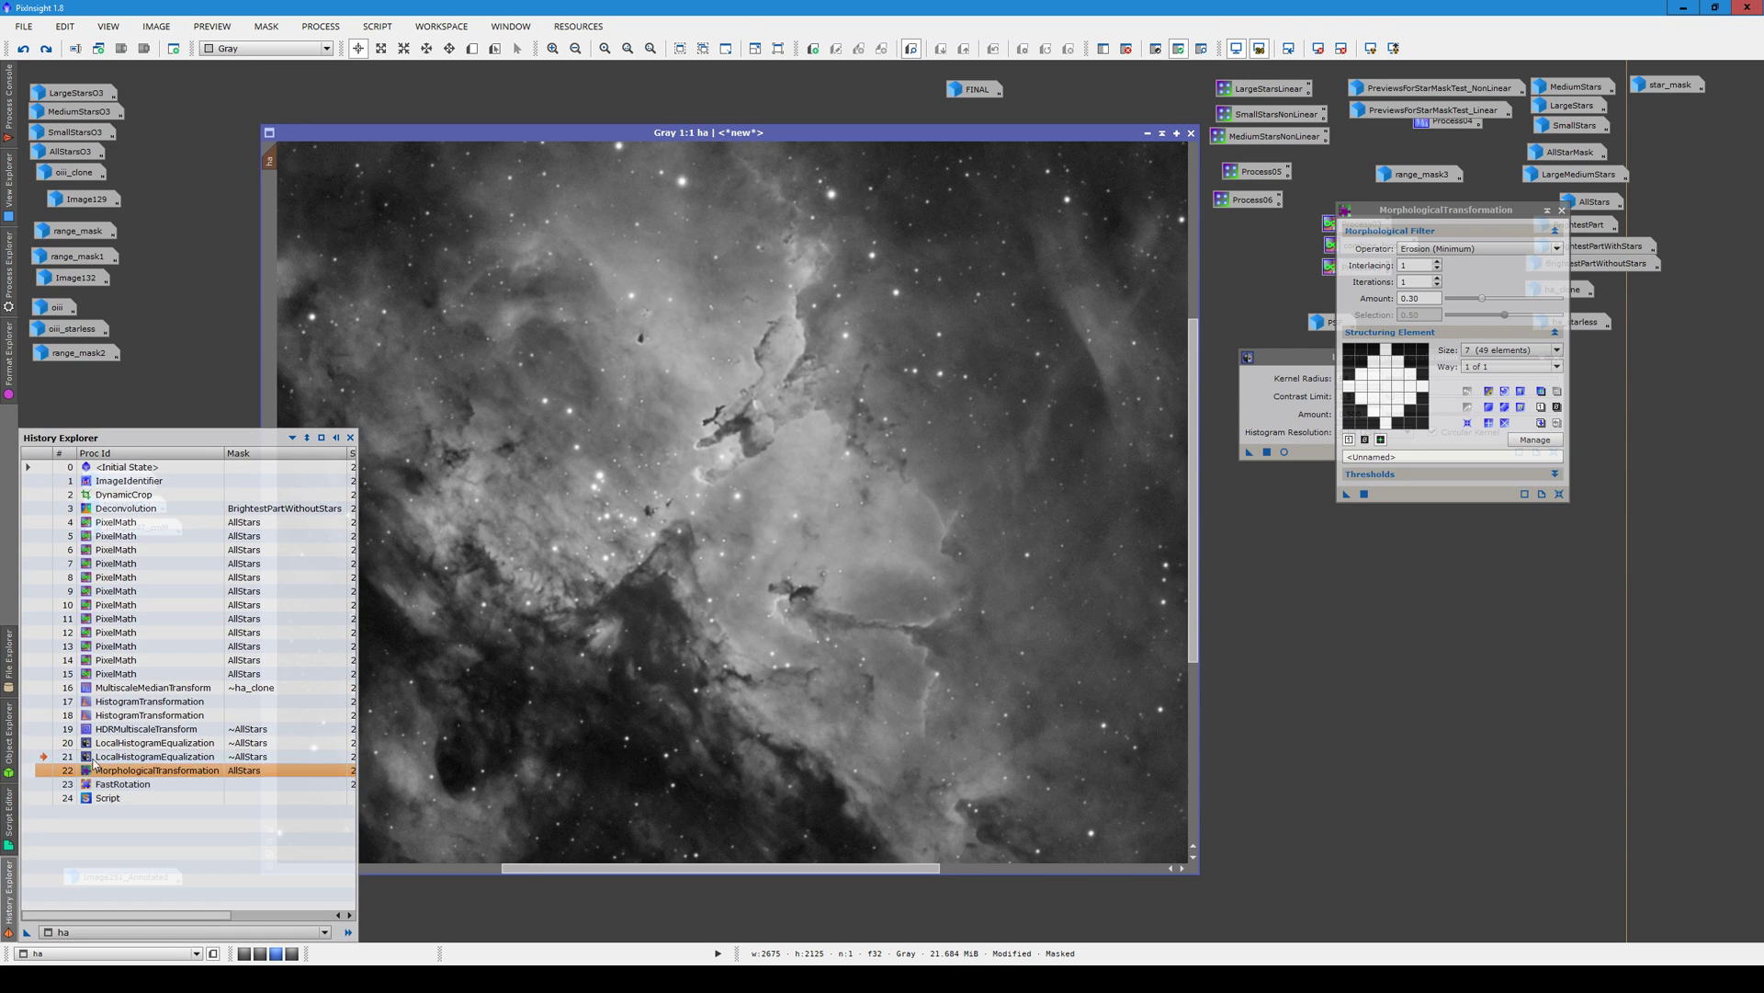
click(43, 771)
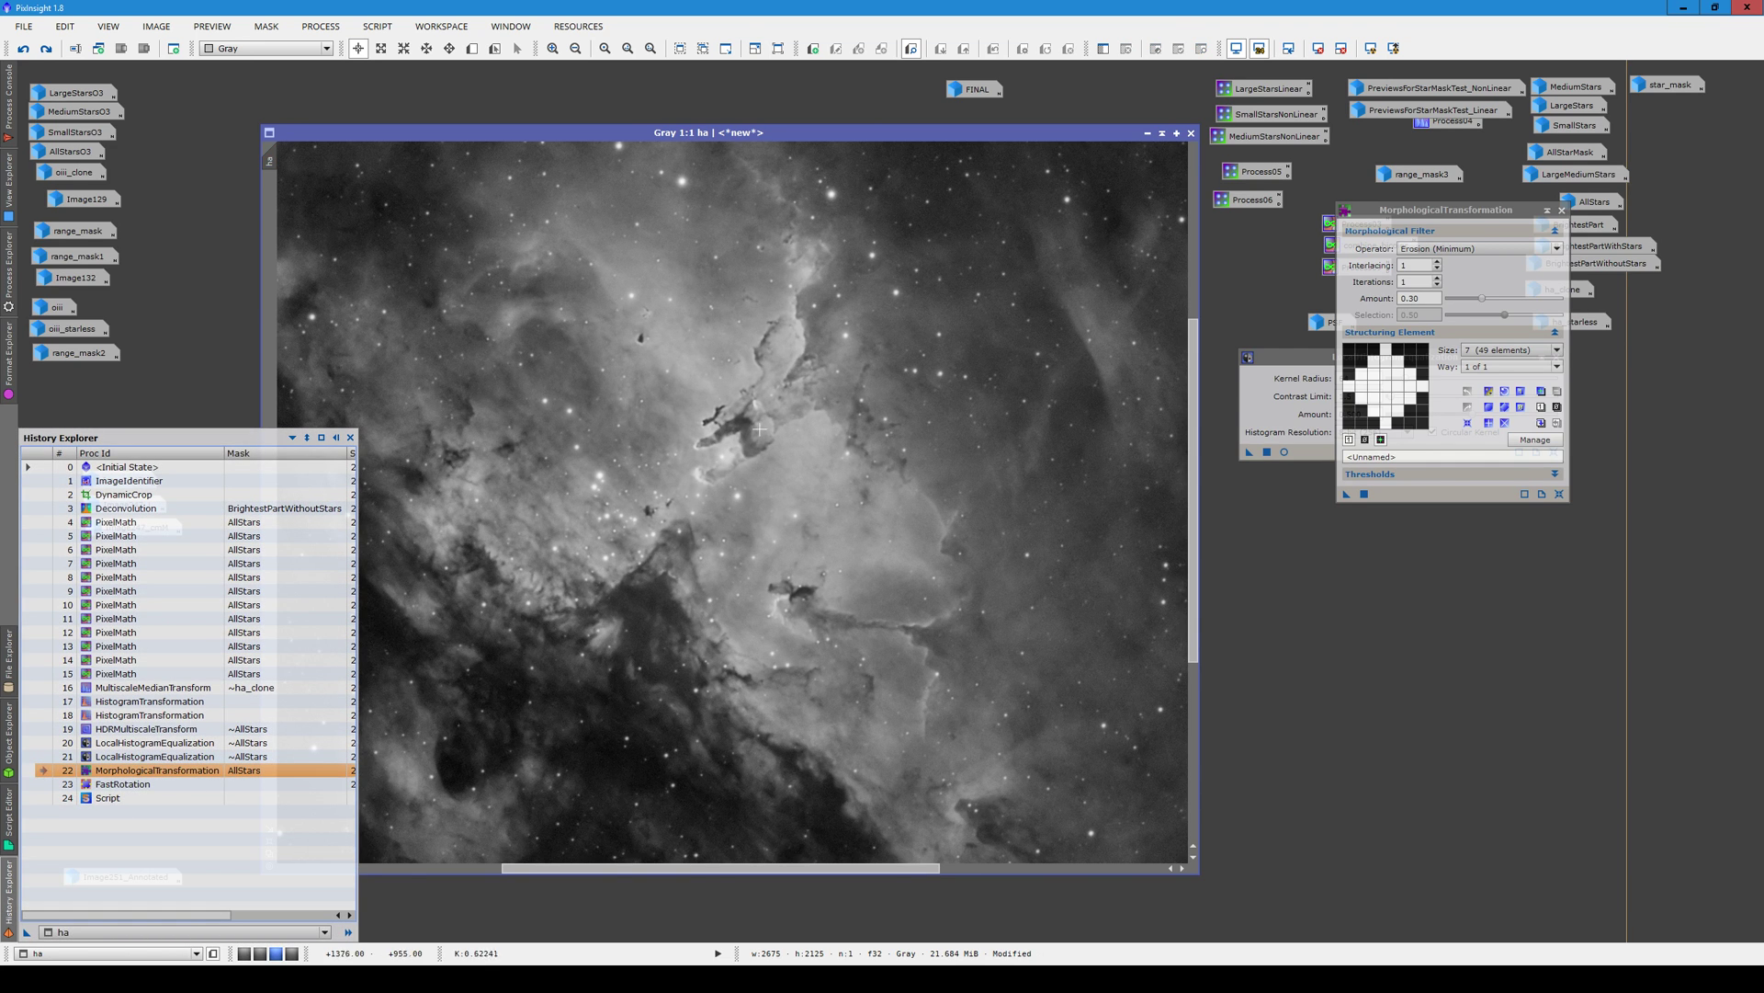
scroll(882, 464, down, 1)
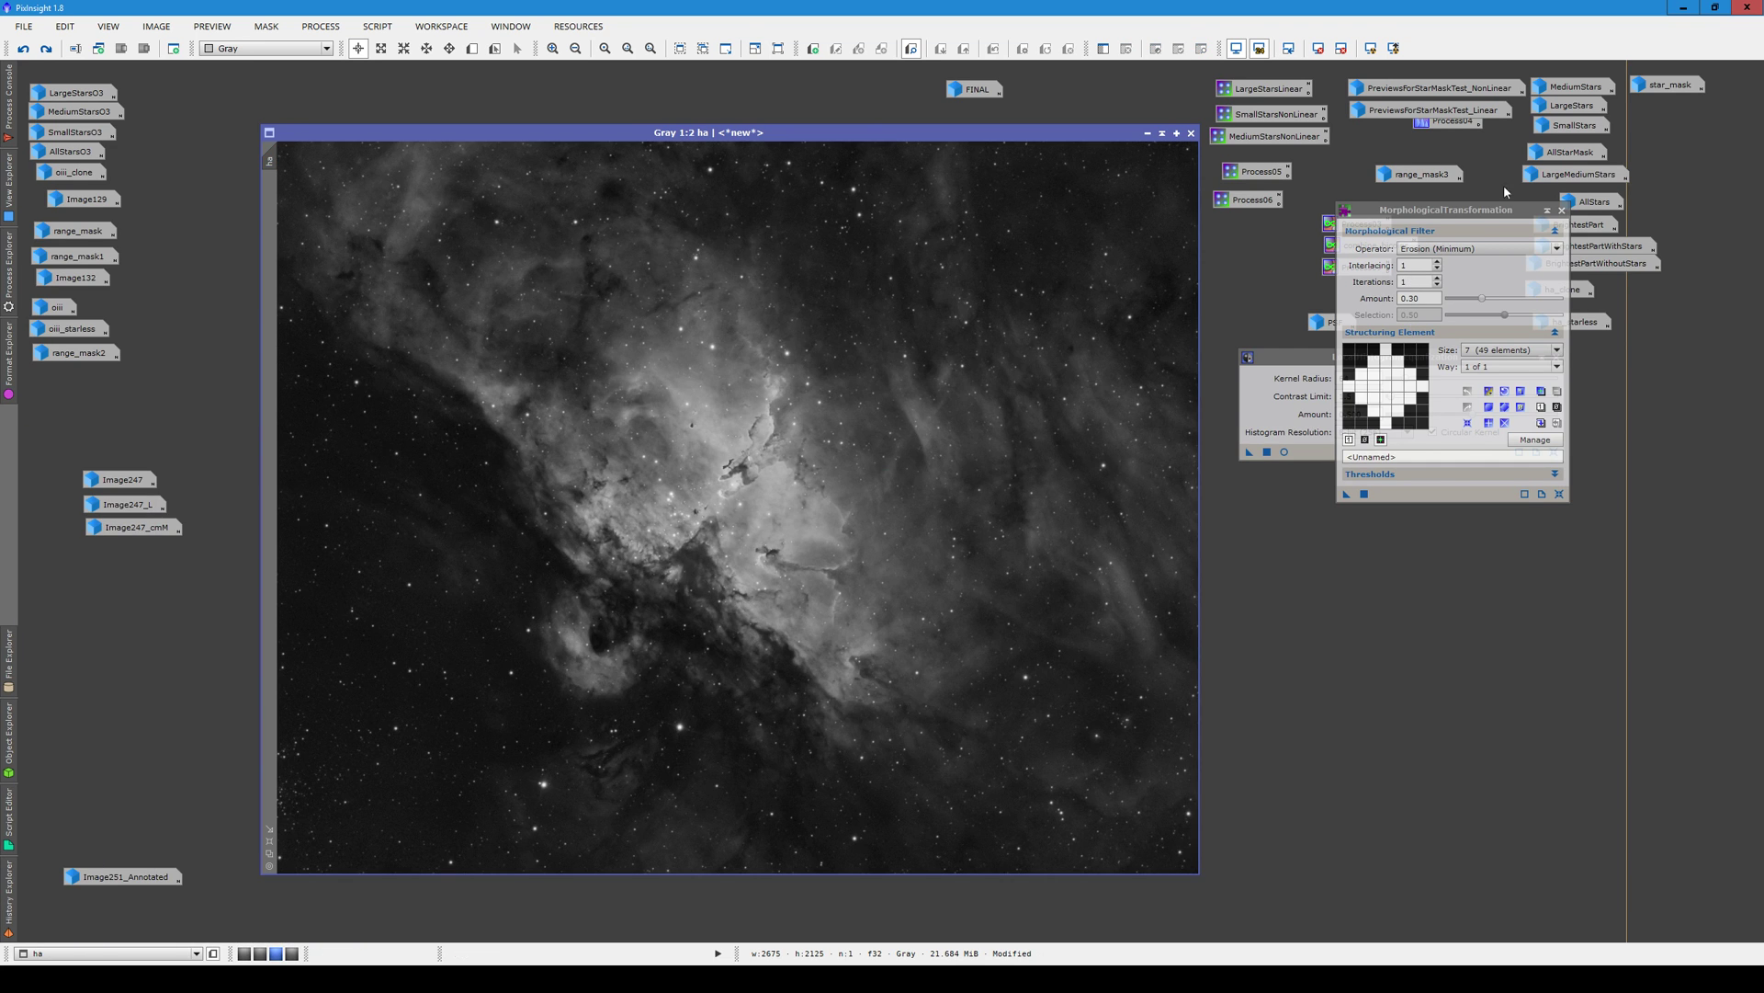
click(1562, 210)
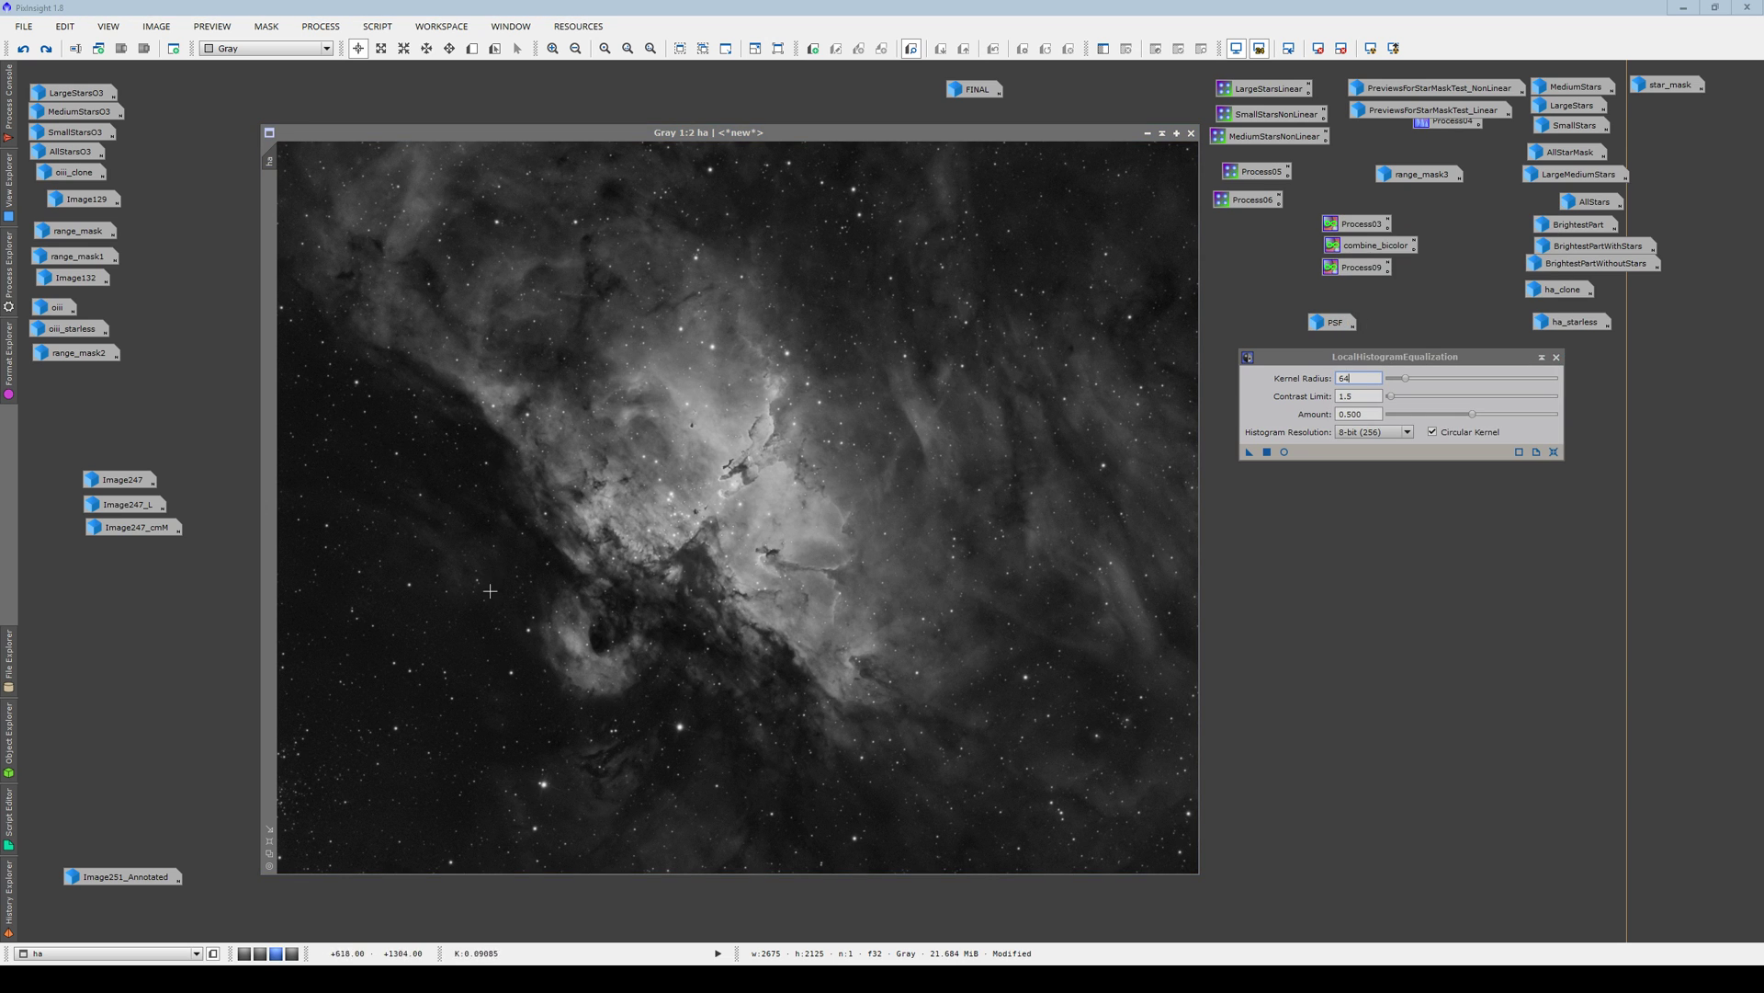
click(1558, 359)
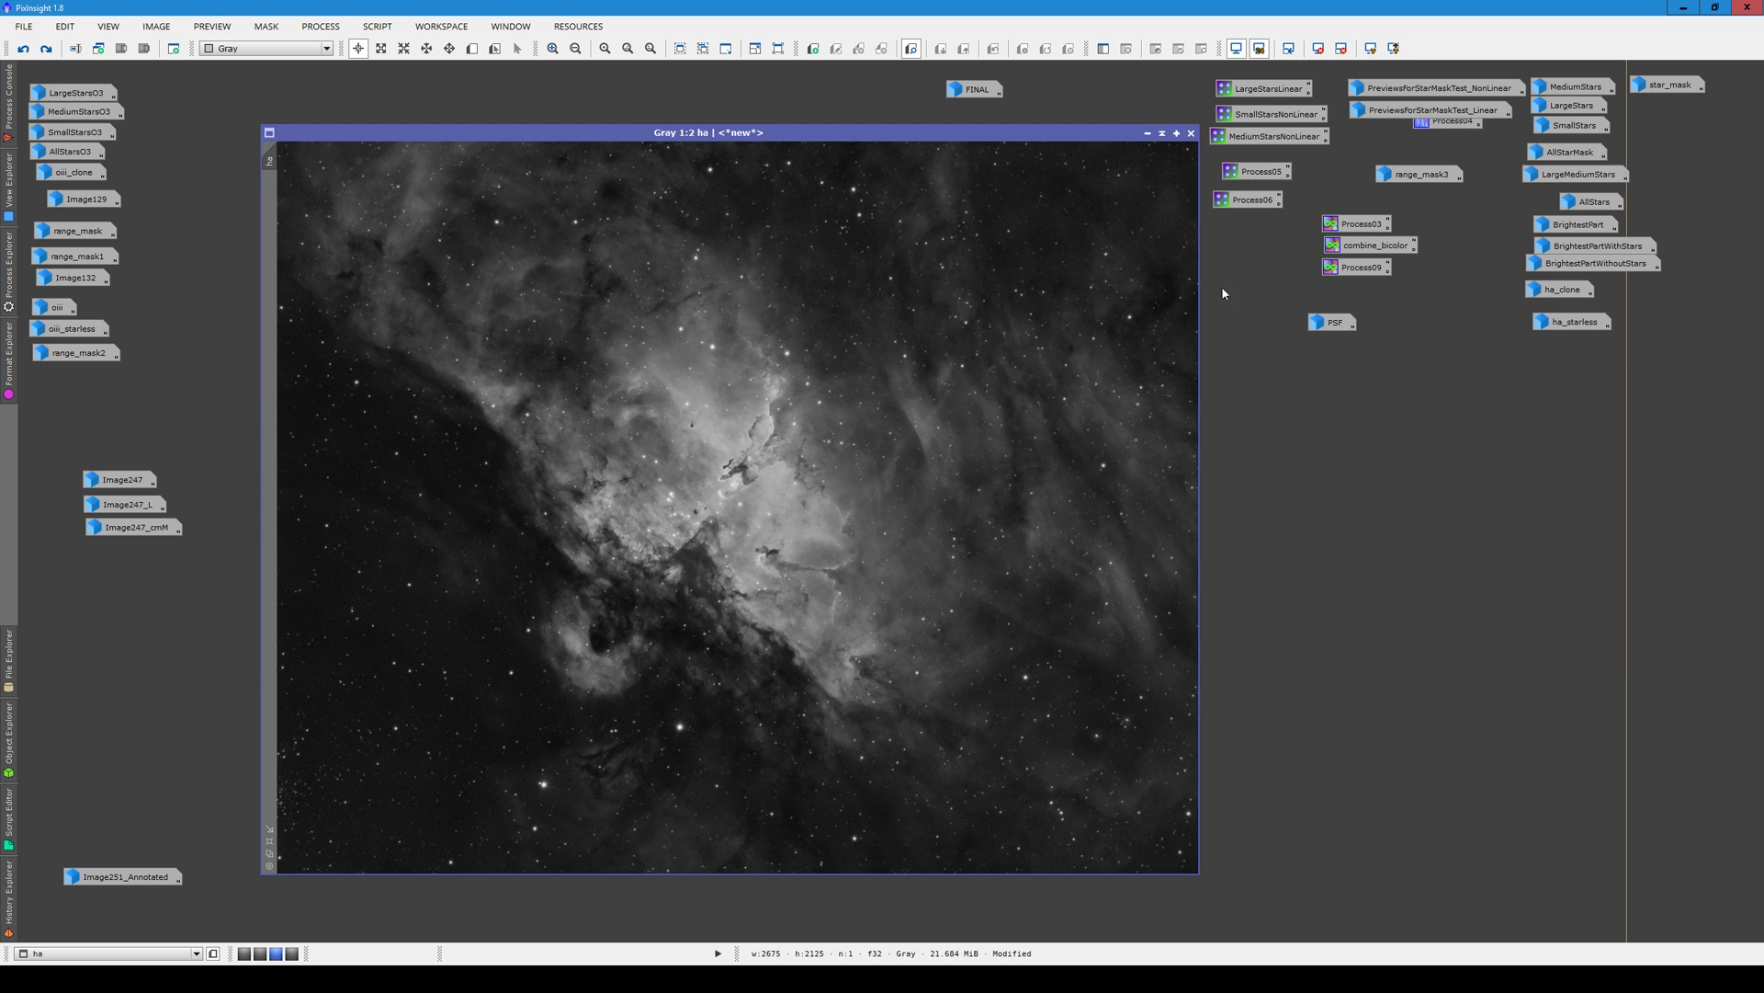
Iconize the ha image, briefly reopen and re-iconize it, then reposition the Process04 icon
click(1174, 133)
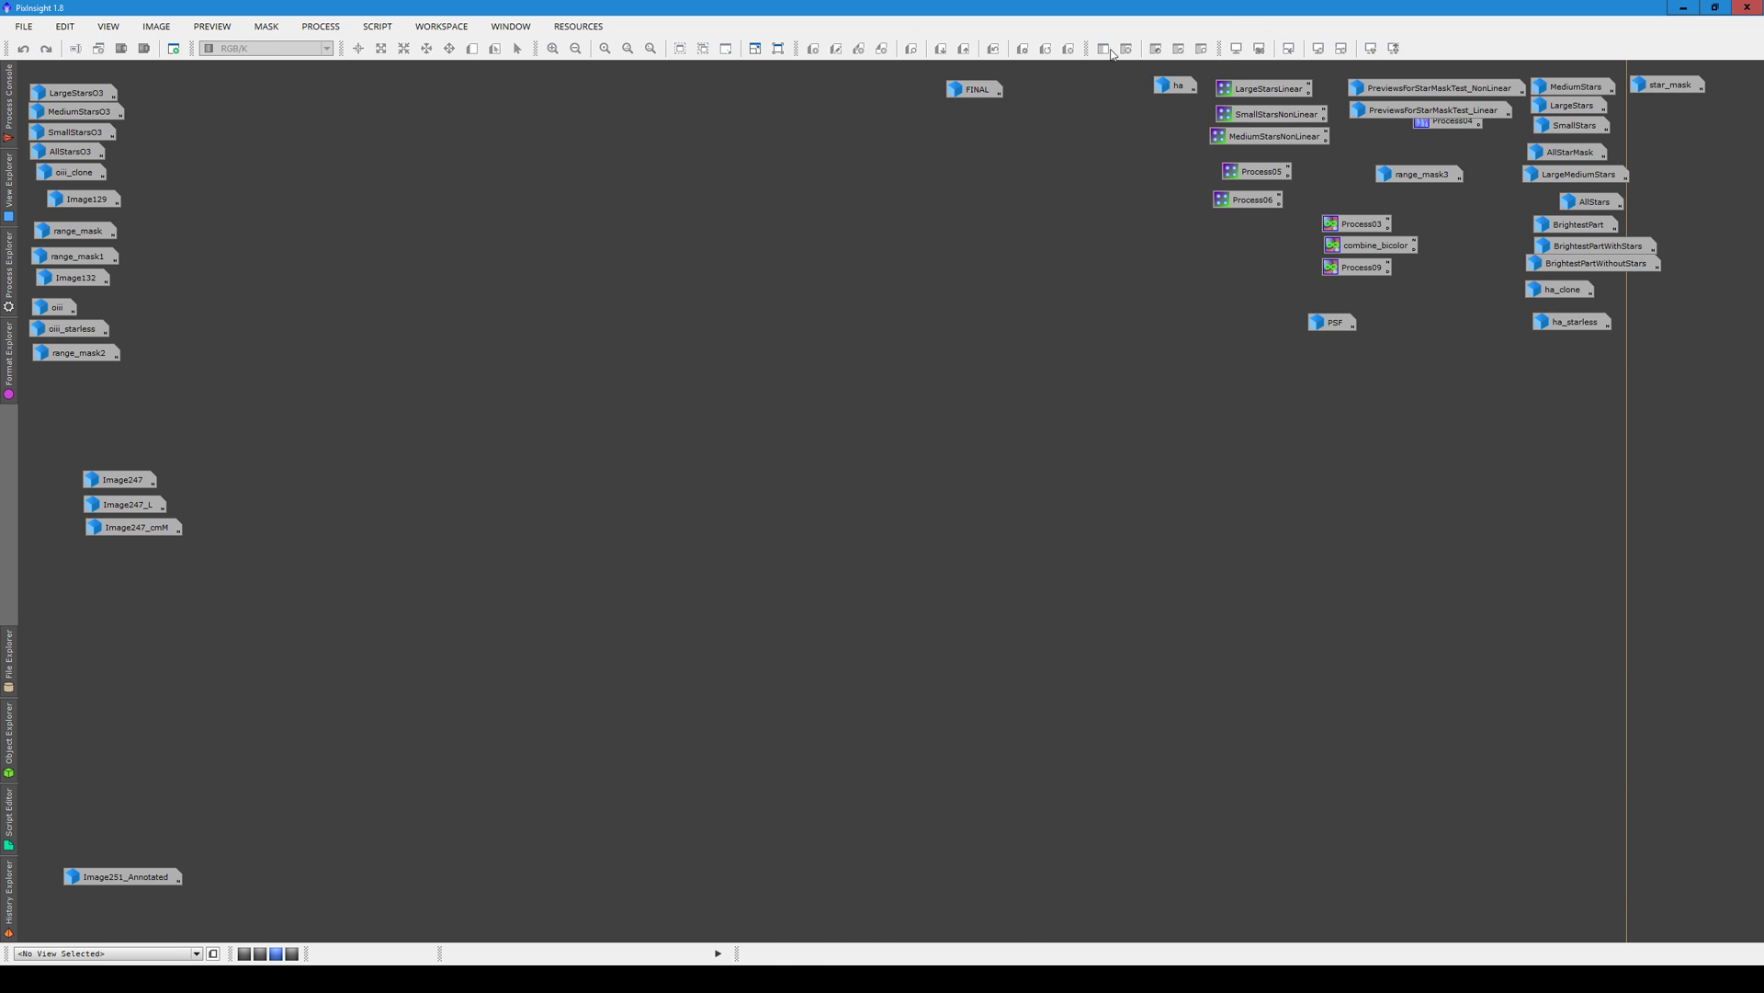
double_click(1174, 89)
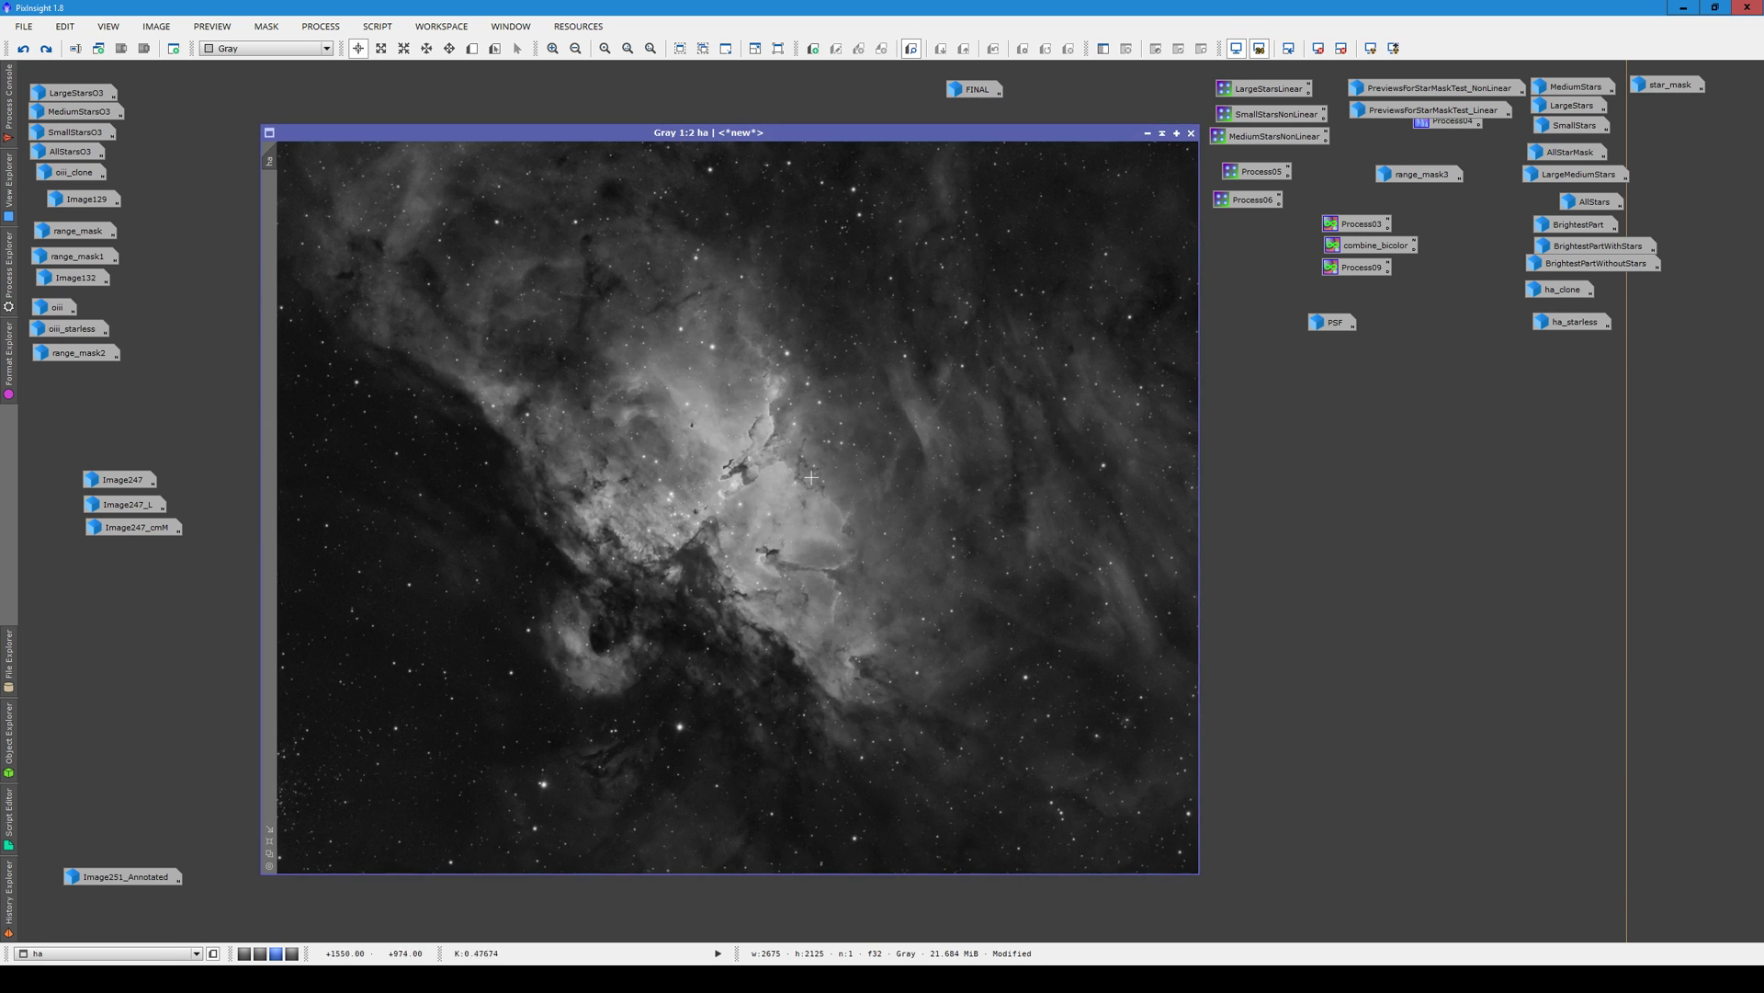
click(1145, 134)
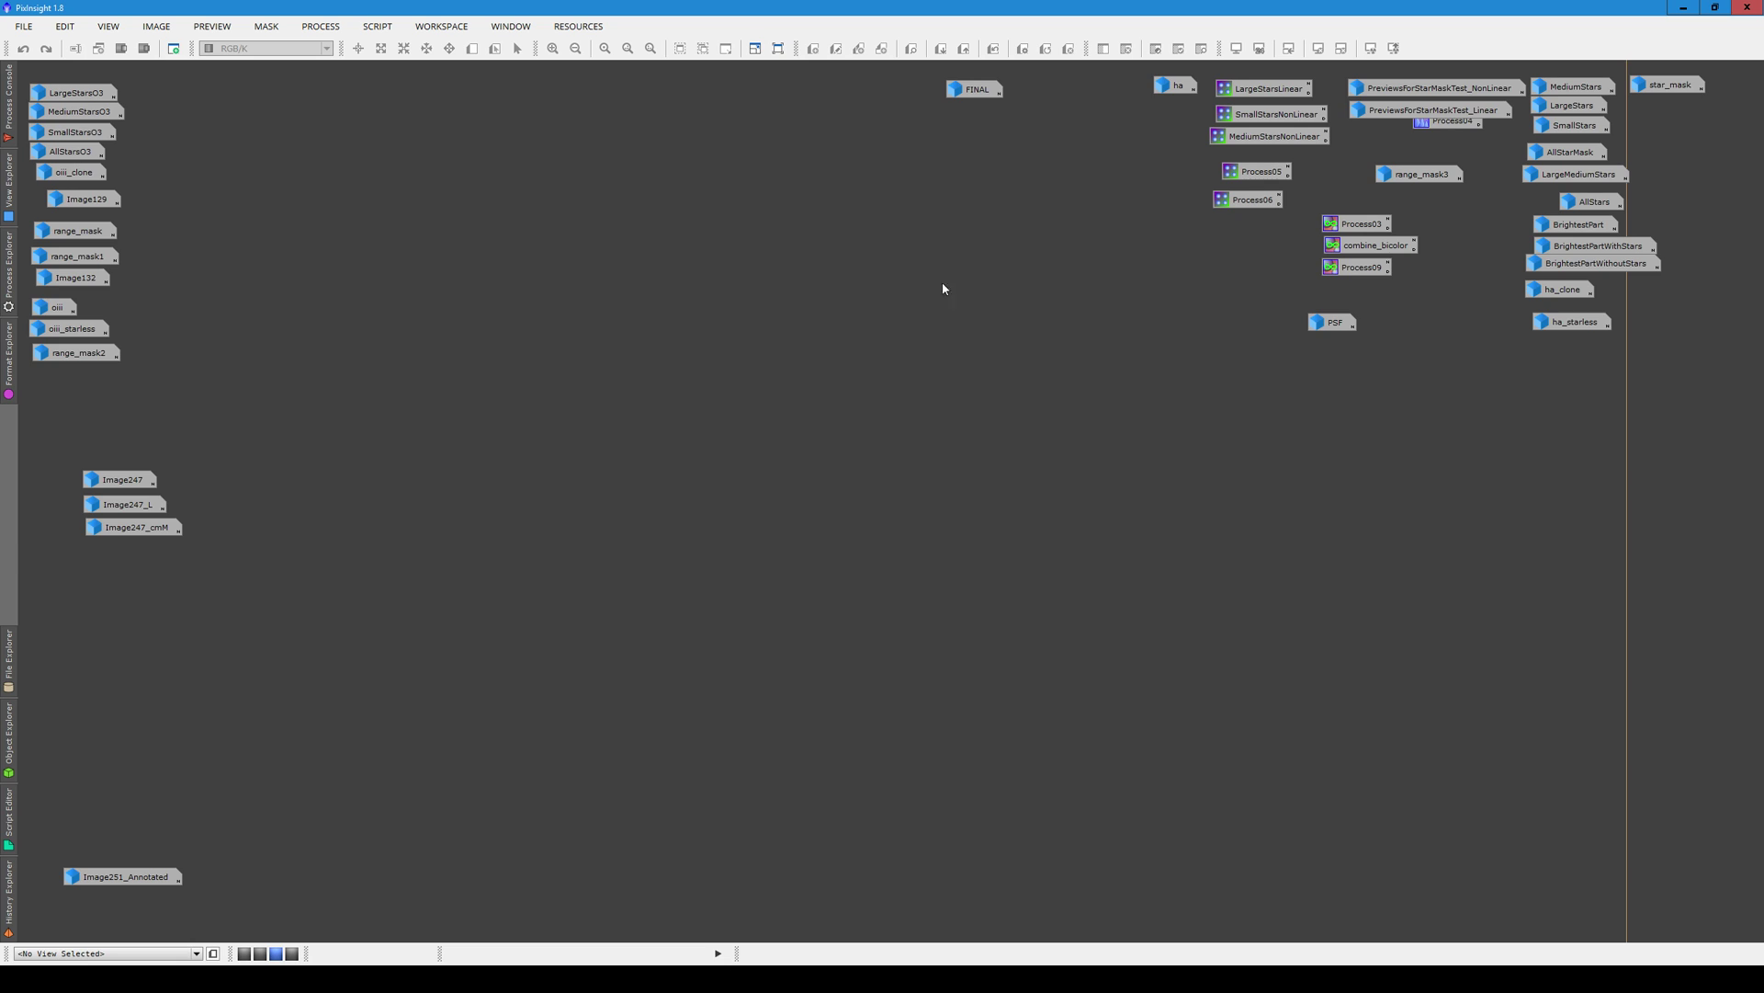
drag(1448, 154, 1453, 144)
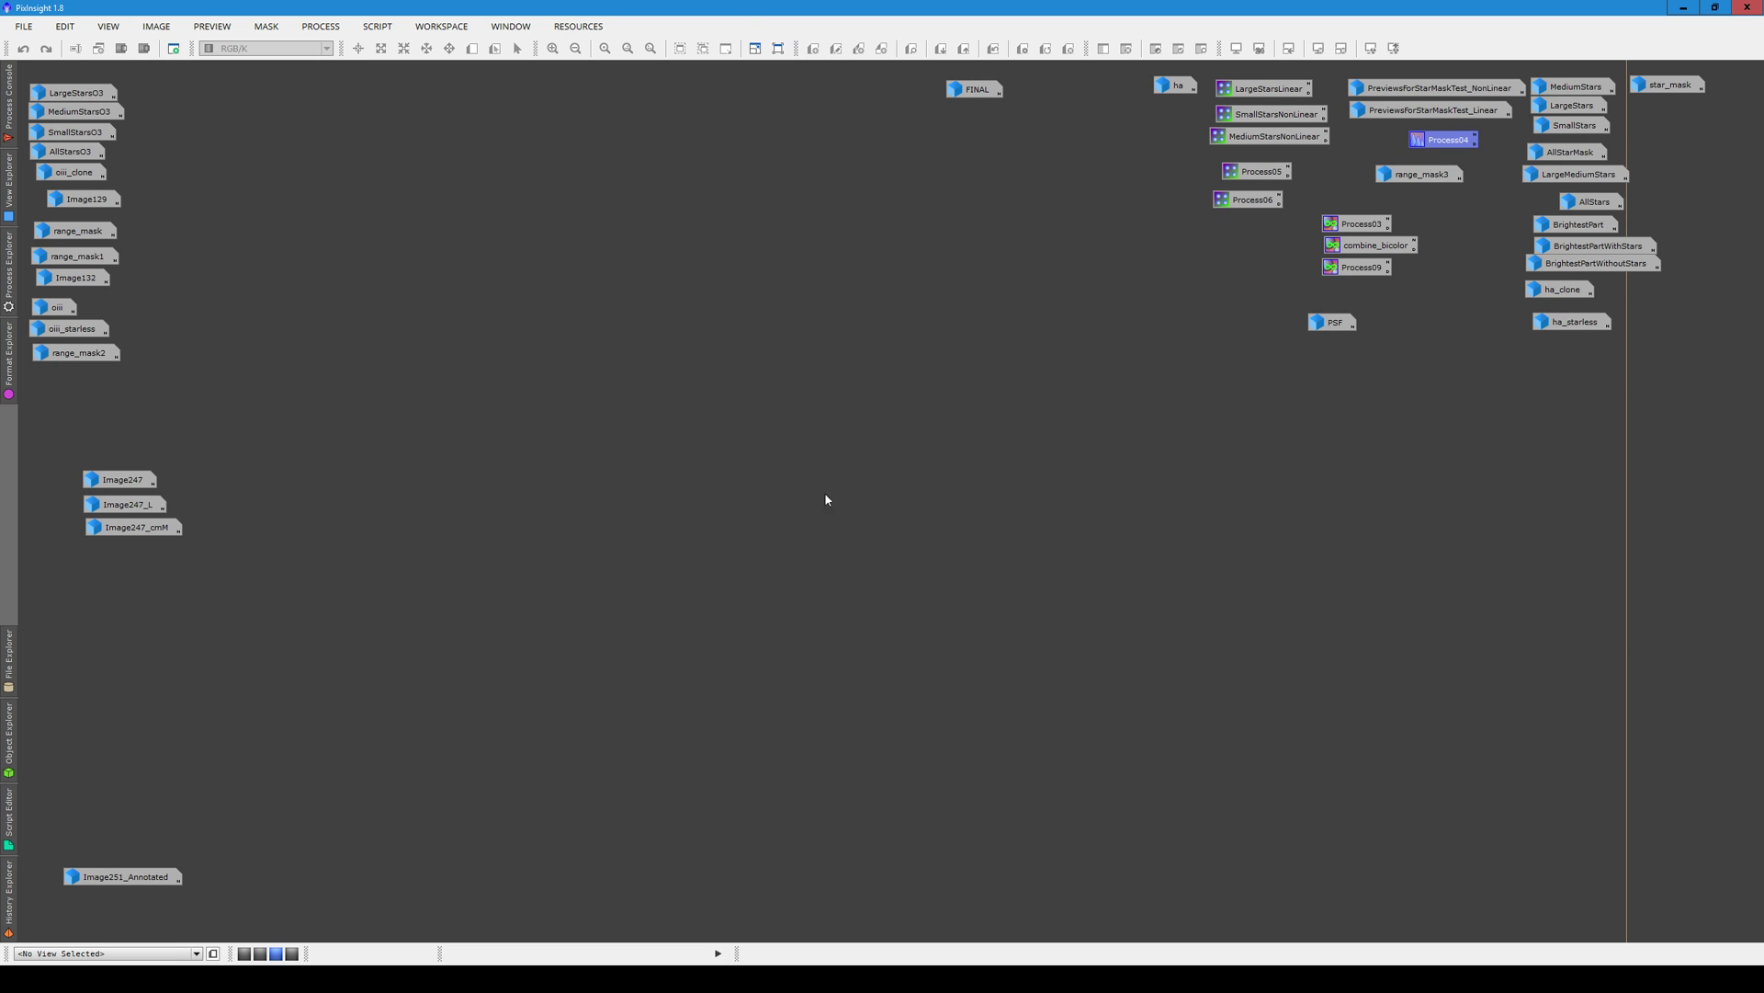
Open the oiii image, show its history, and revert it to the DynamicCrop state
double_click(56, 309)
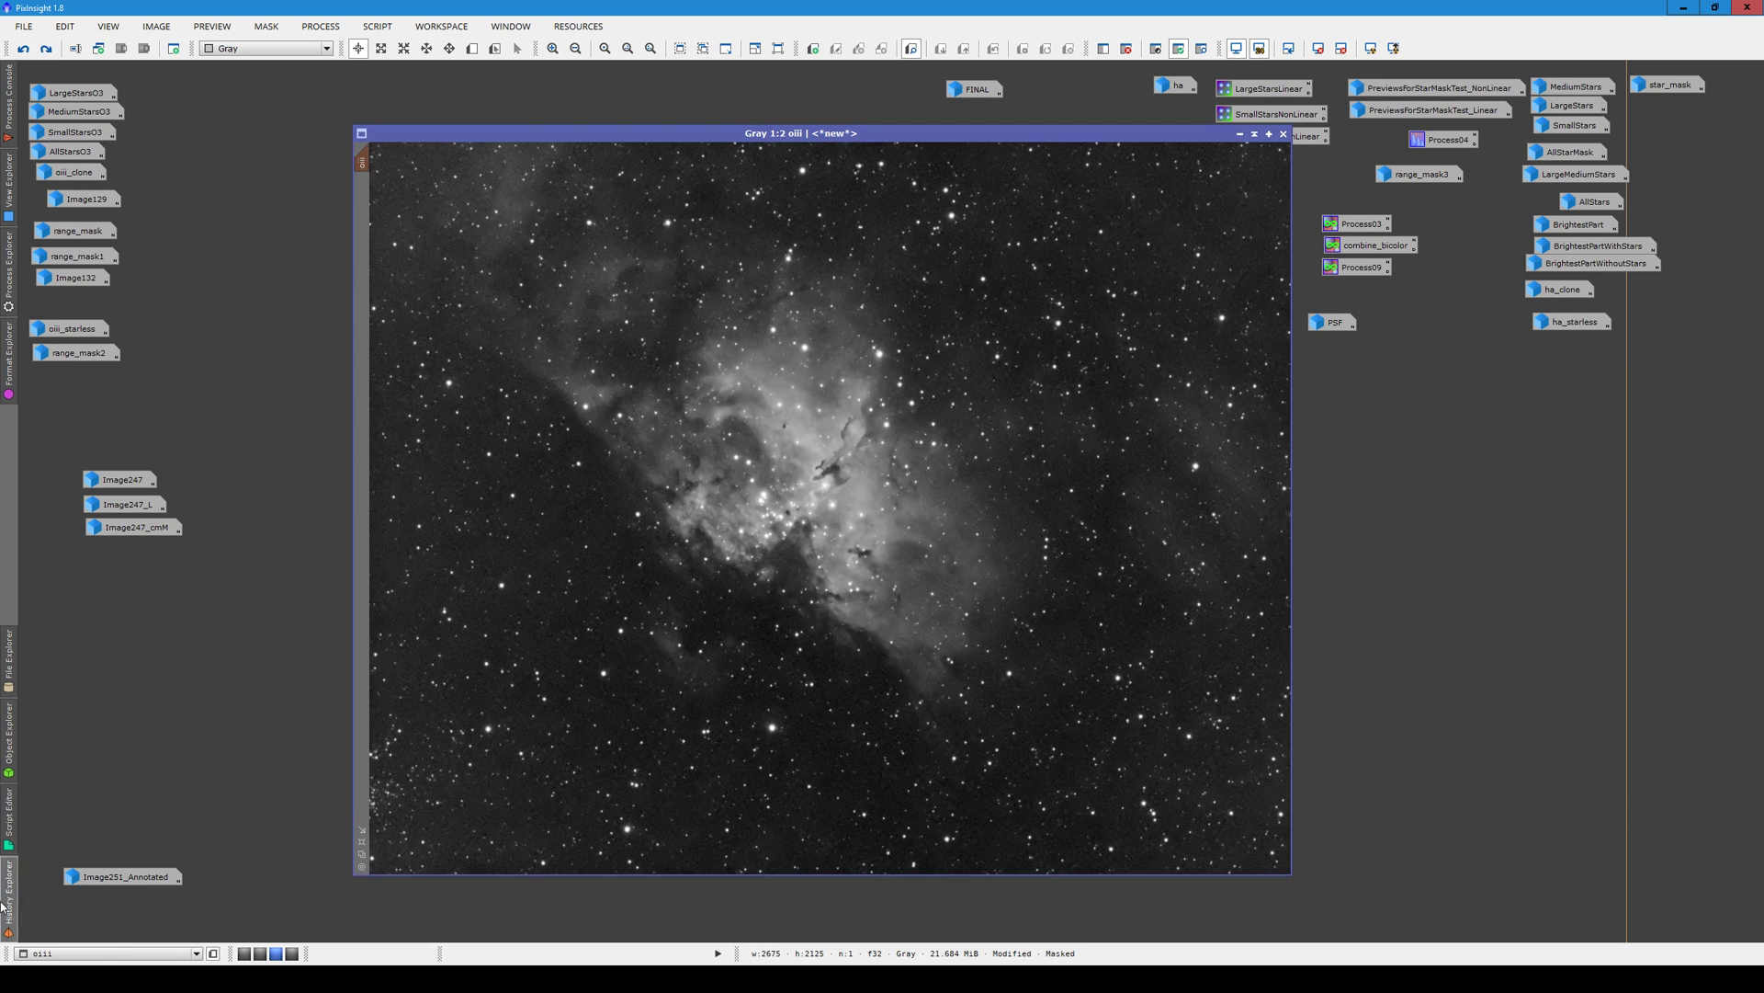
click(97, 932)
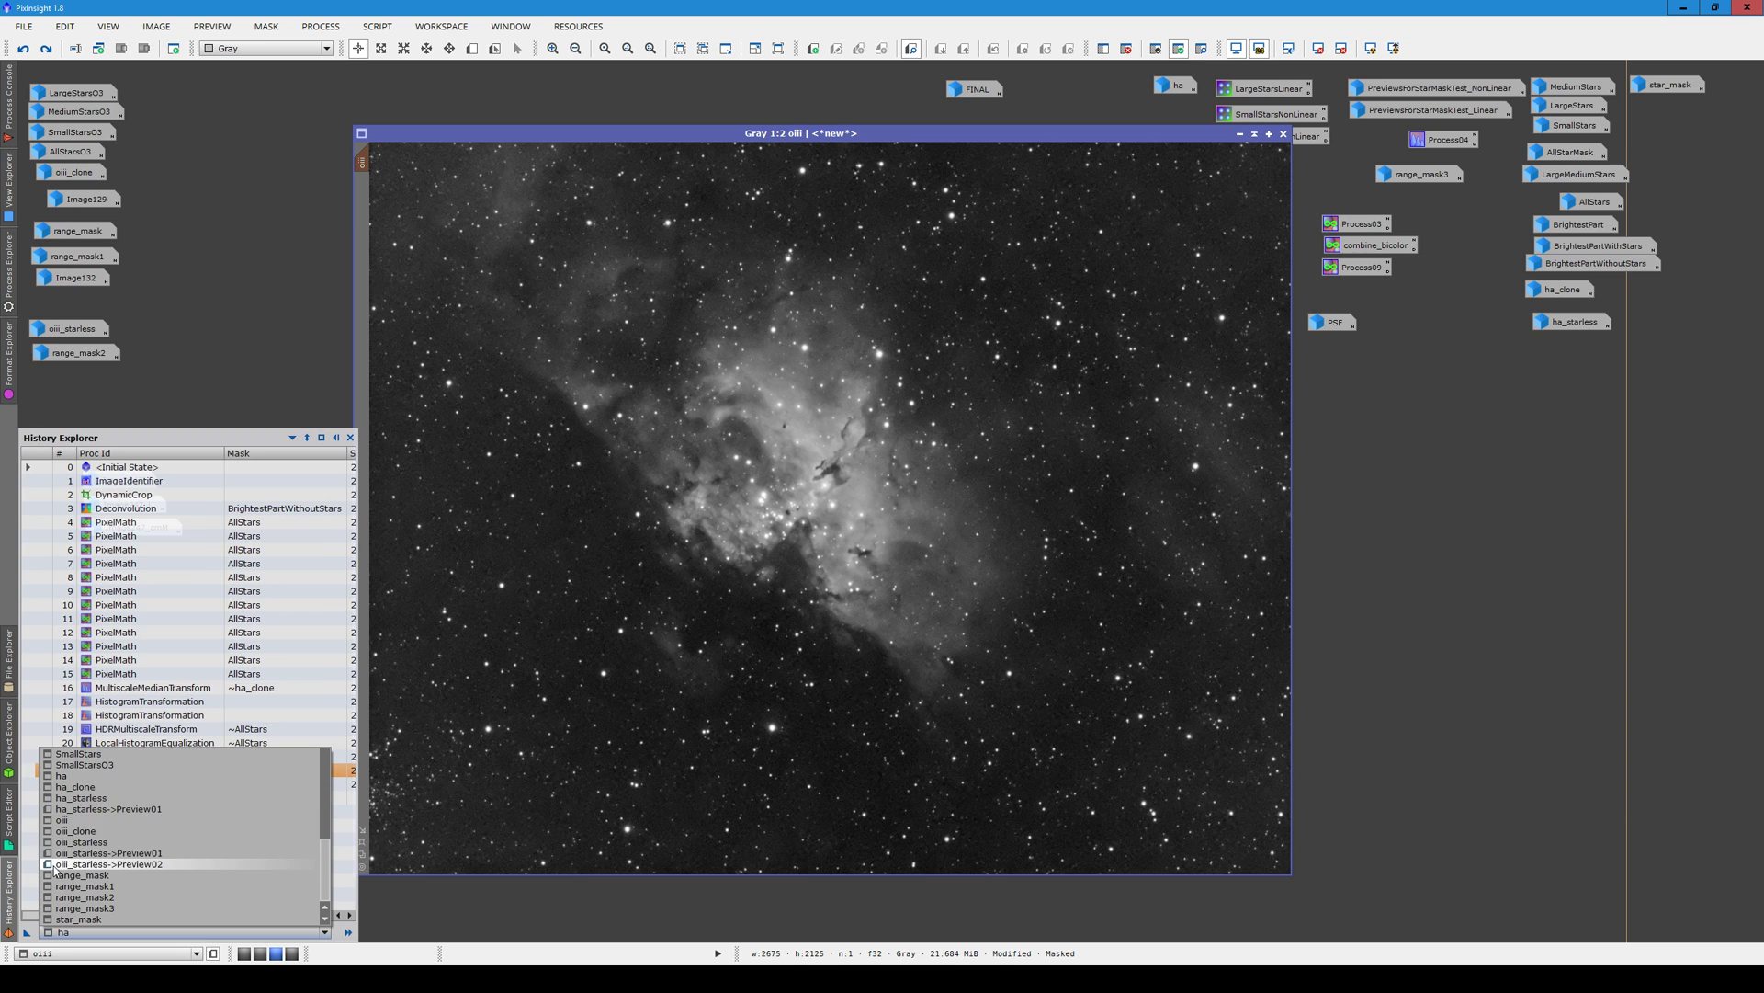
click(58, 821)
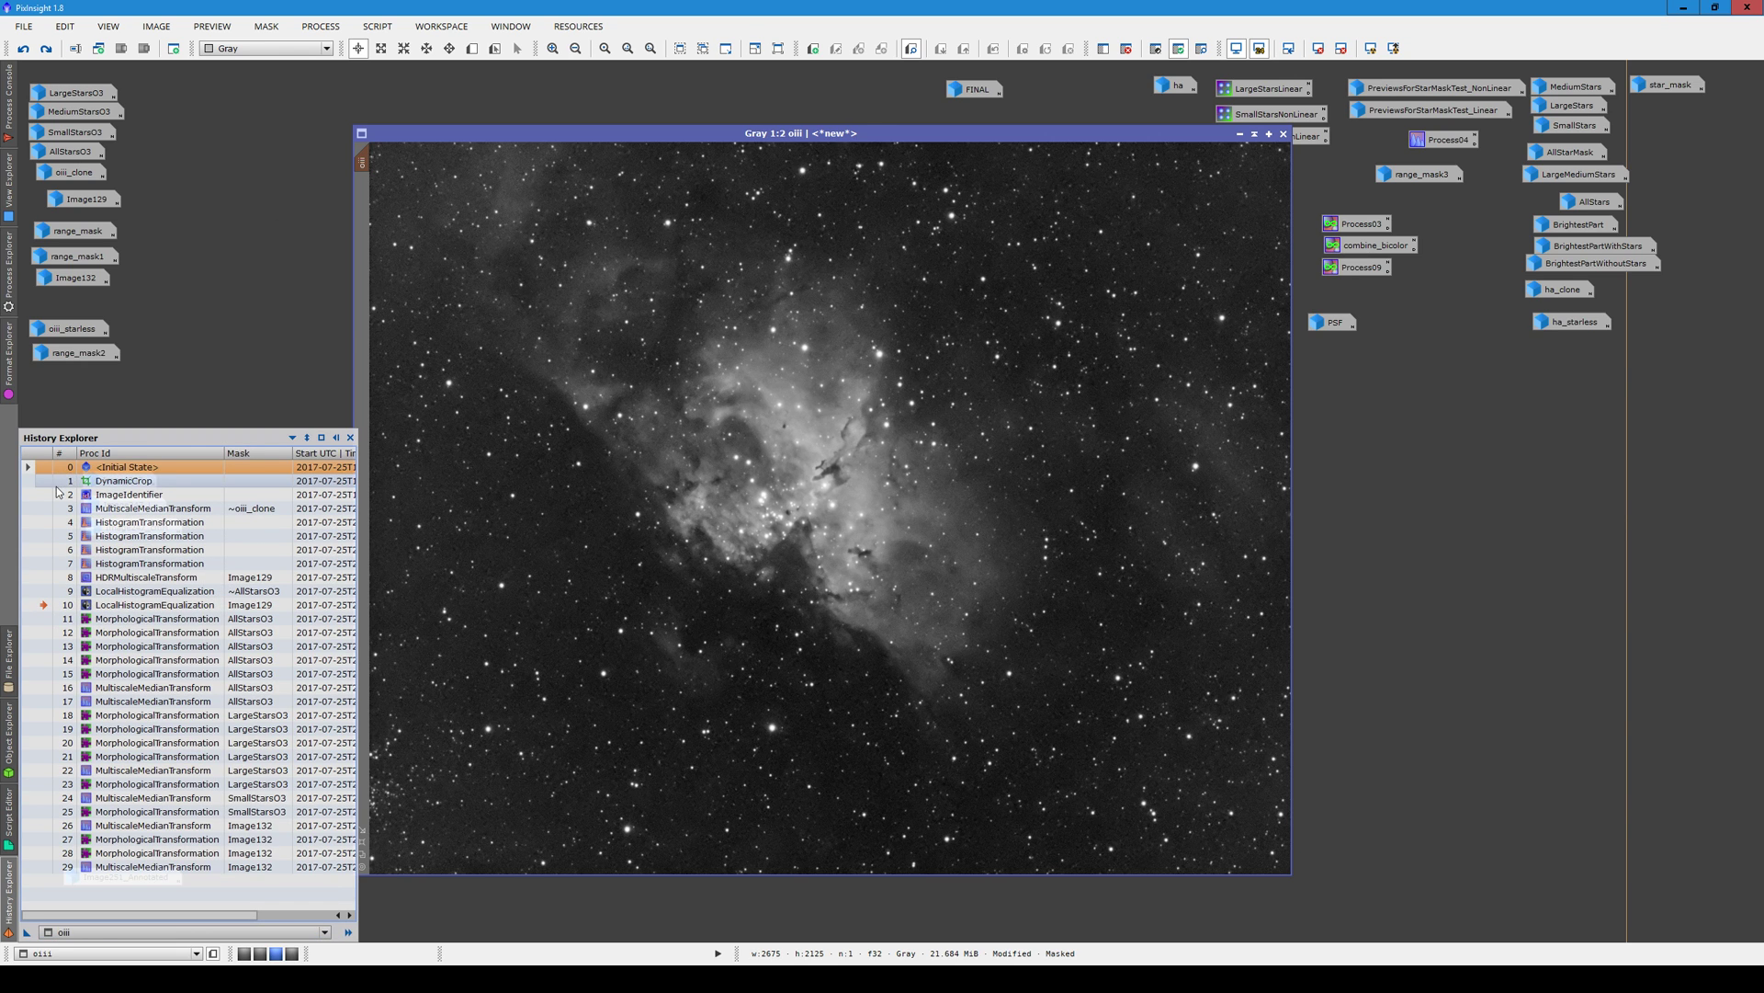
double_click(43, 485)
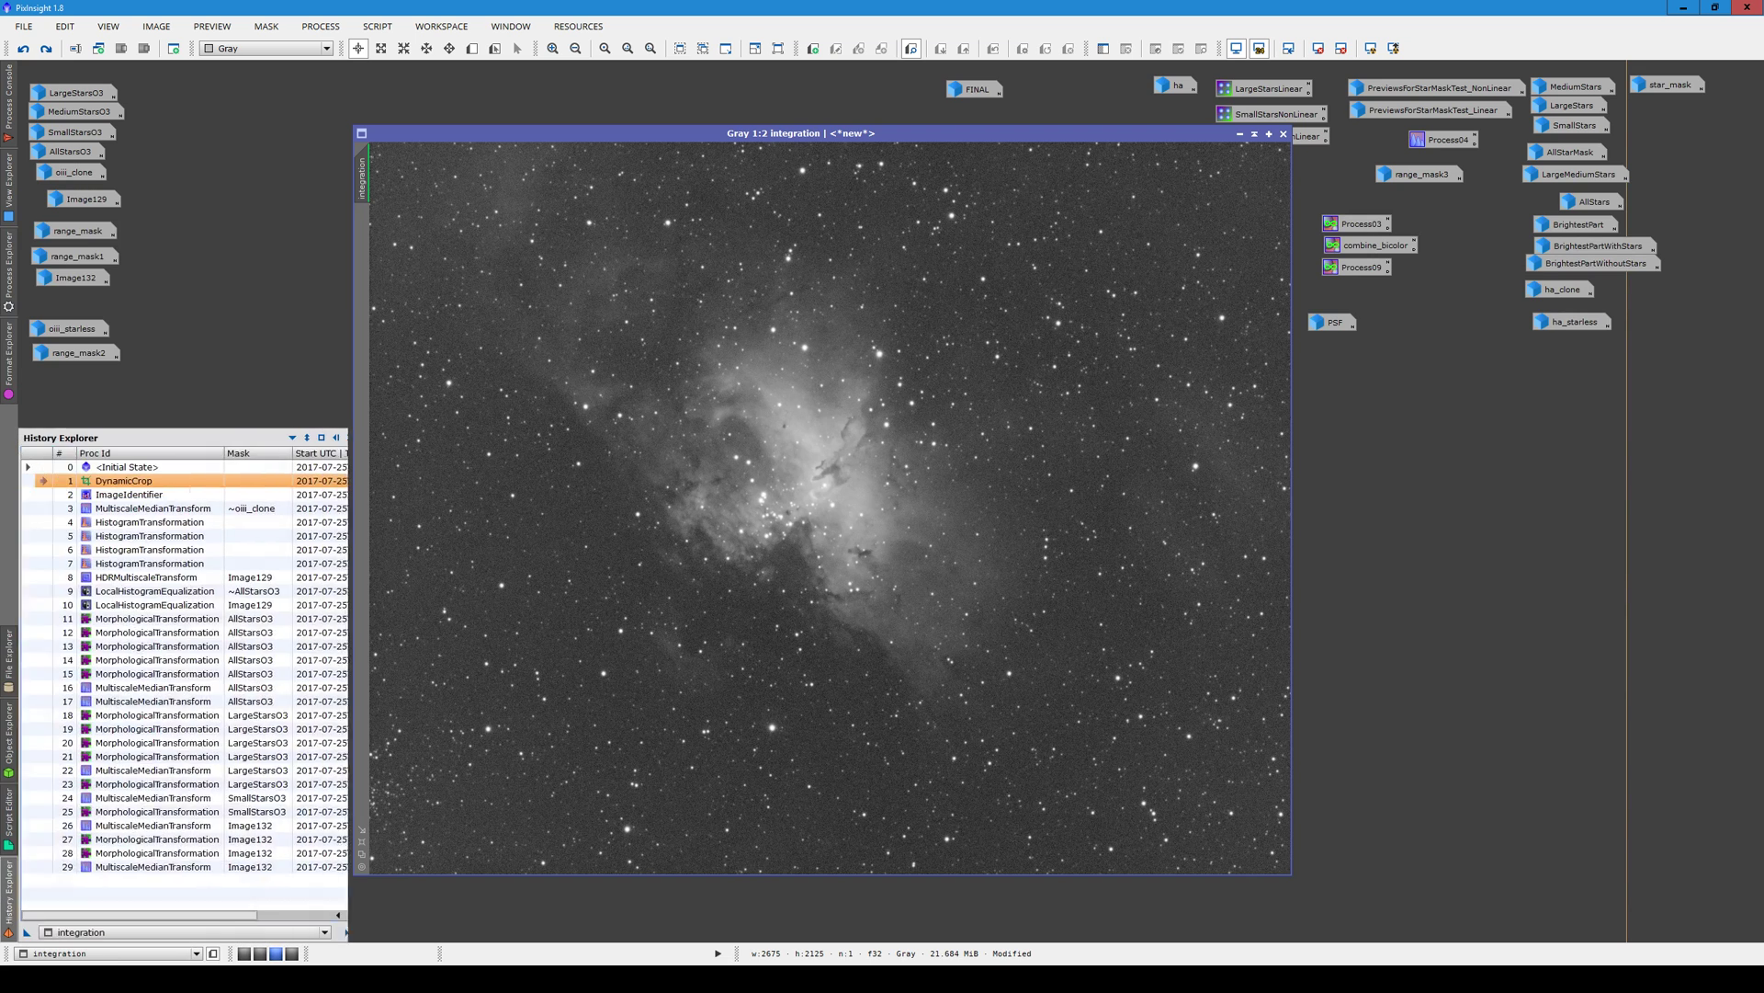
Recall oiii's MultiscaleMedianTransform settings from history and move that dialog and the image aside
double_click(46, 509)
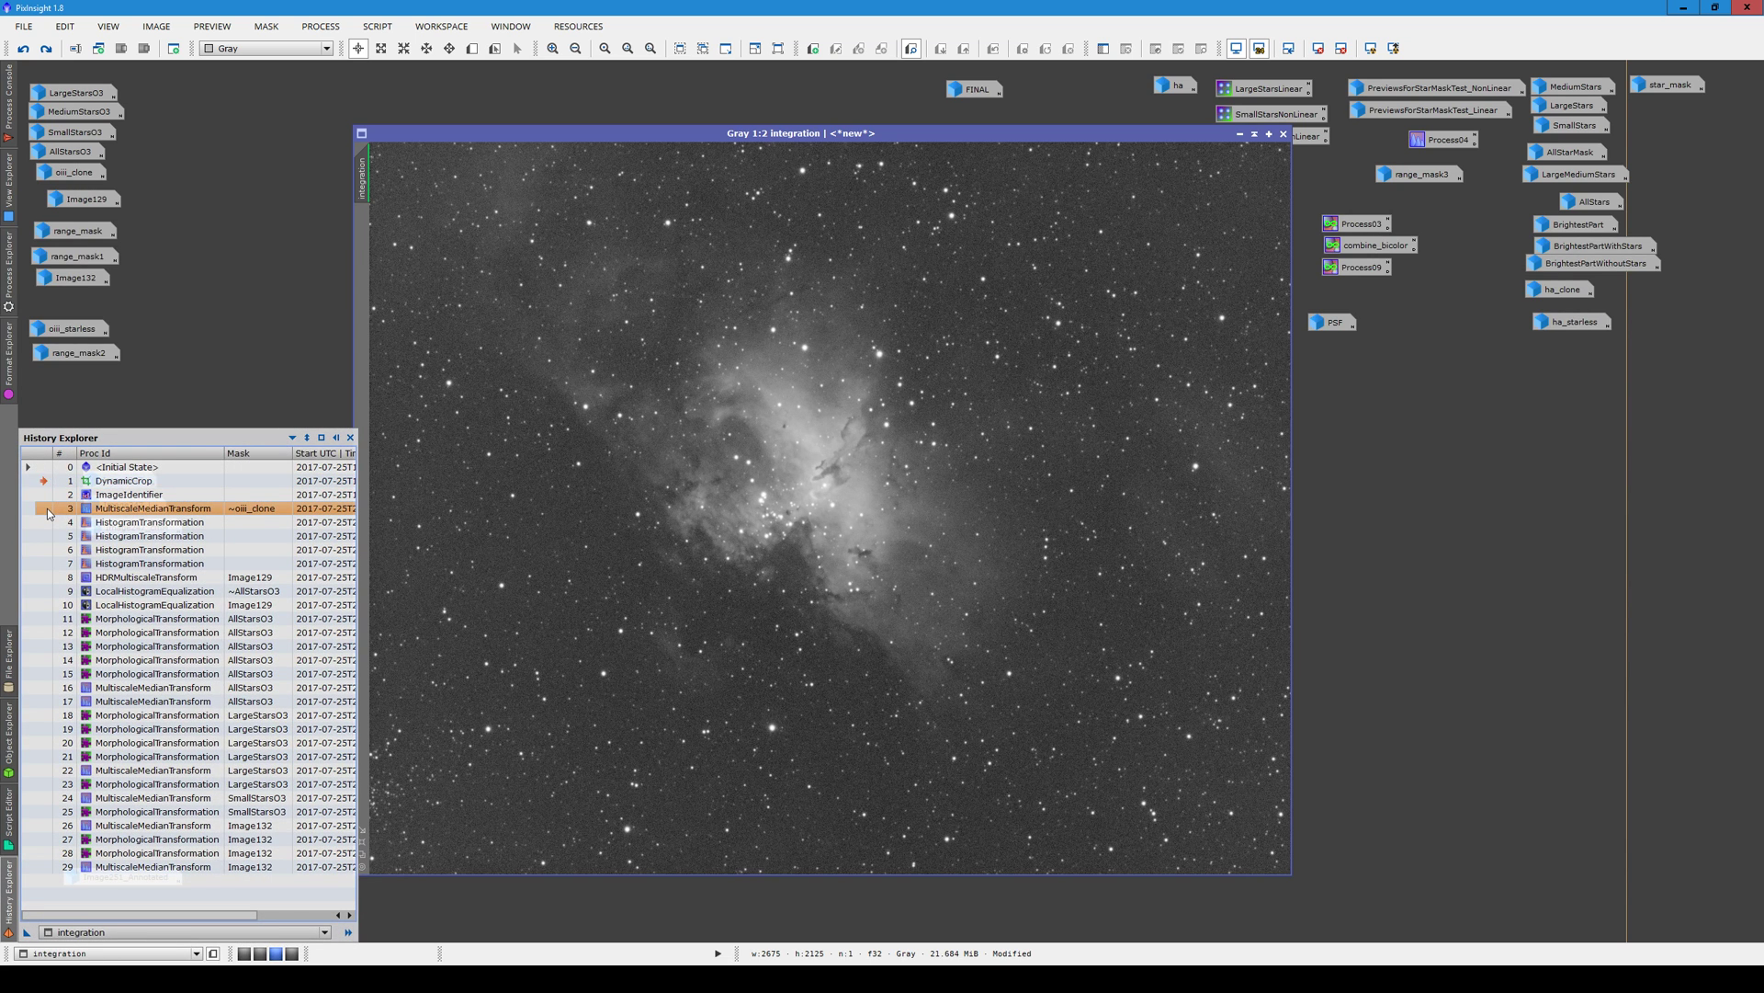
double_click(117, 508)
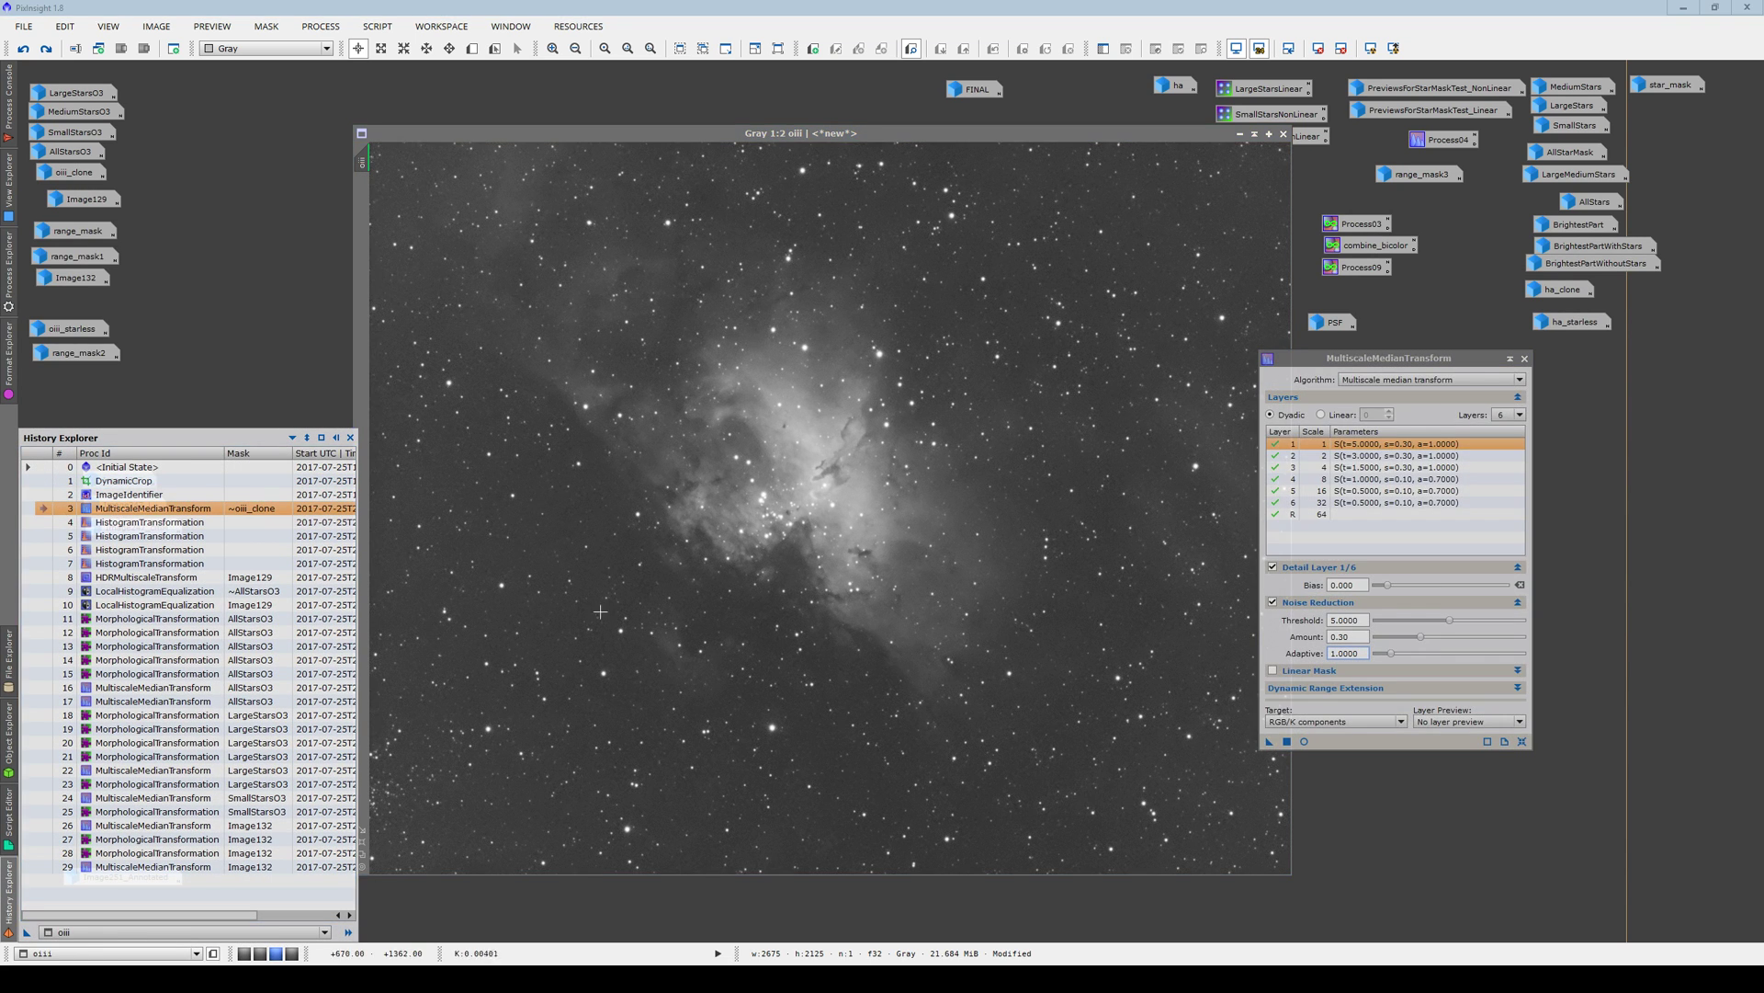
drag(1326, 350, 1465, 350)
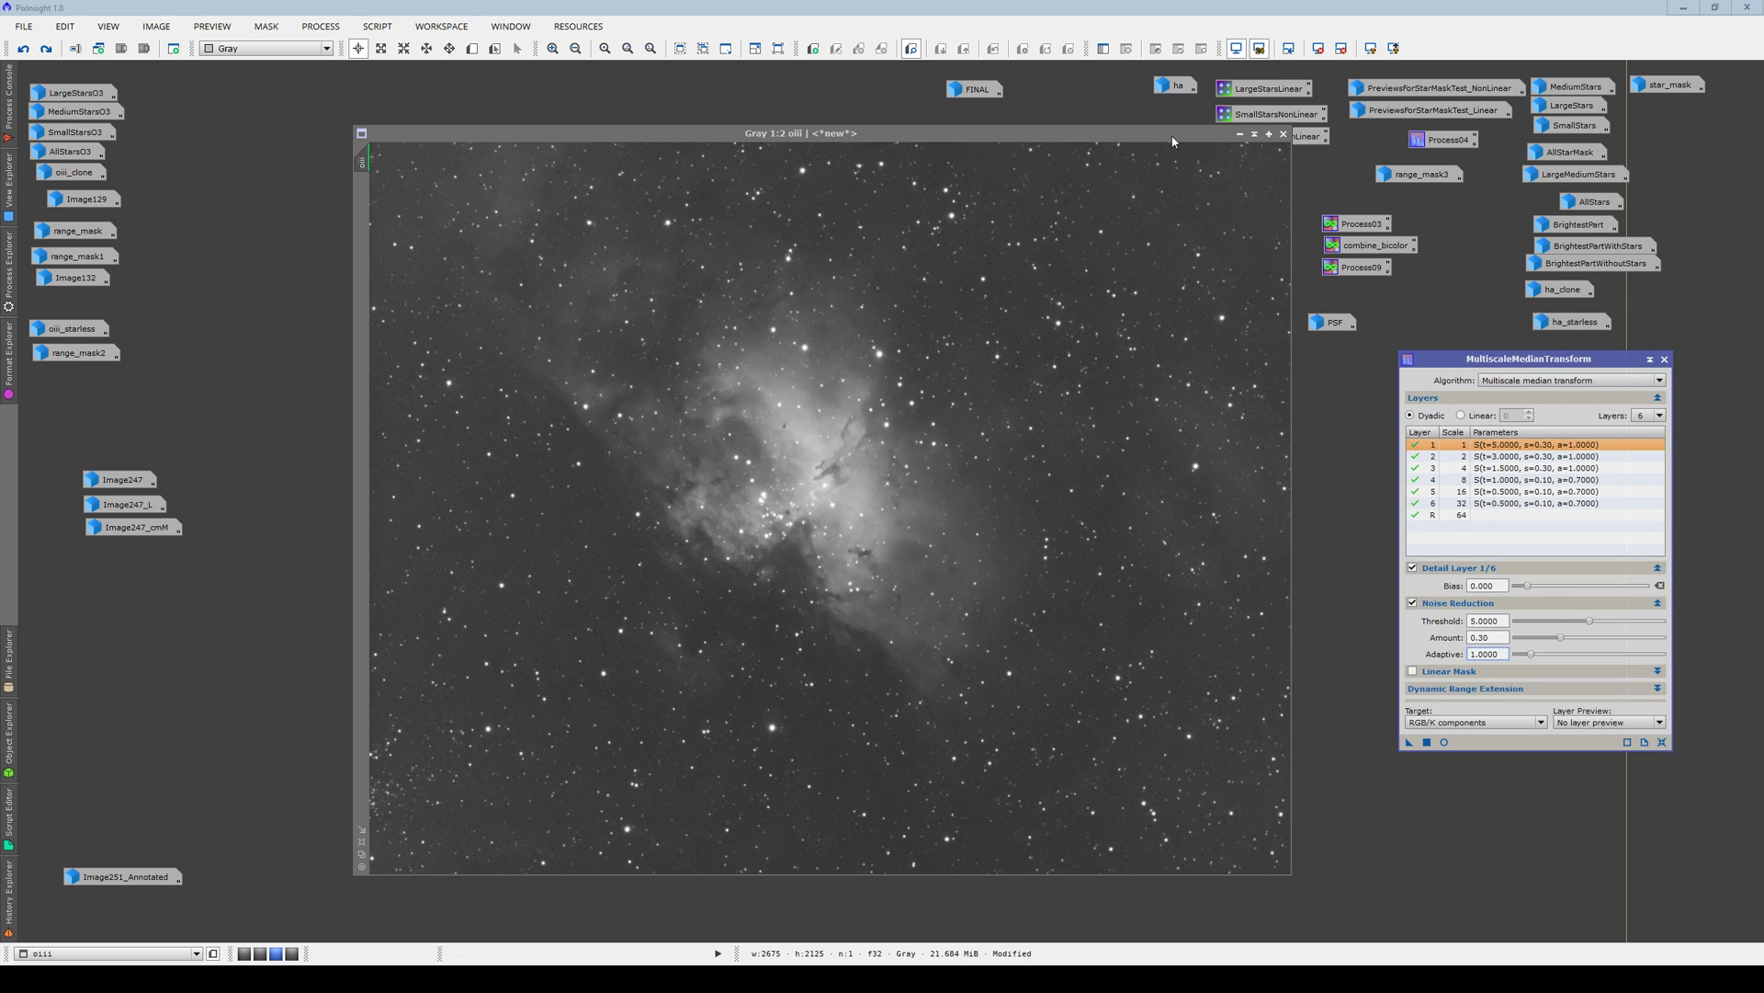
drag(1173, 135, 1081, 135)
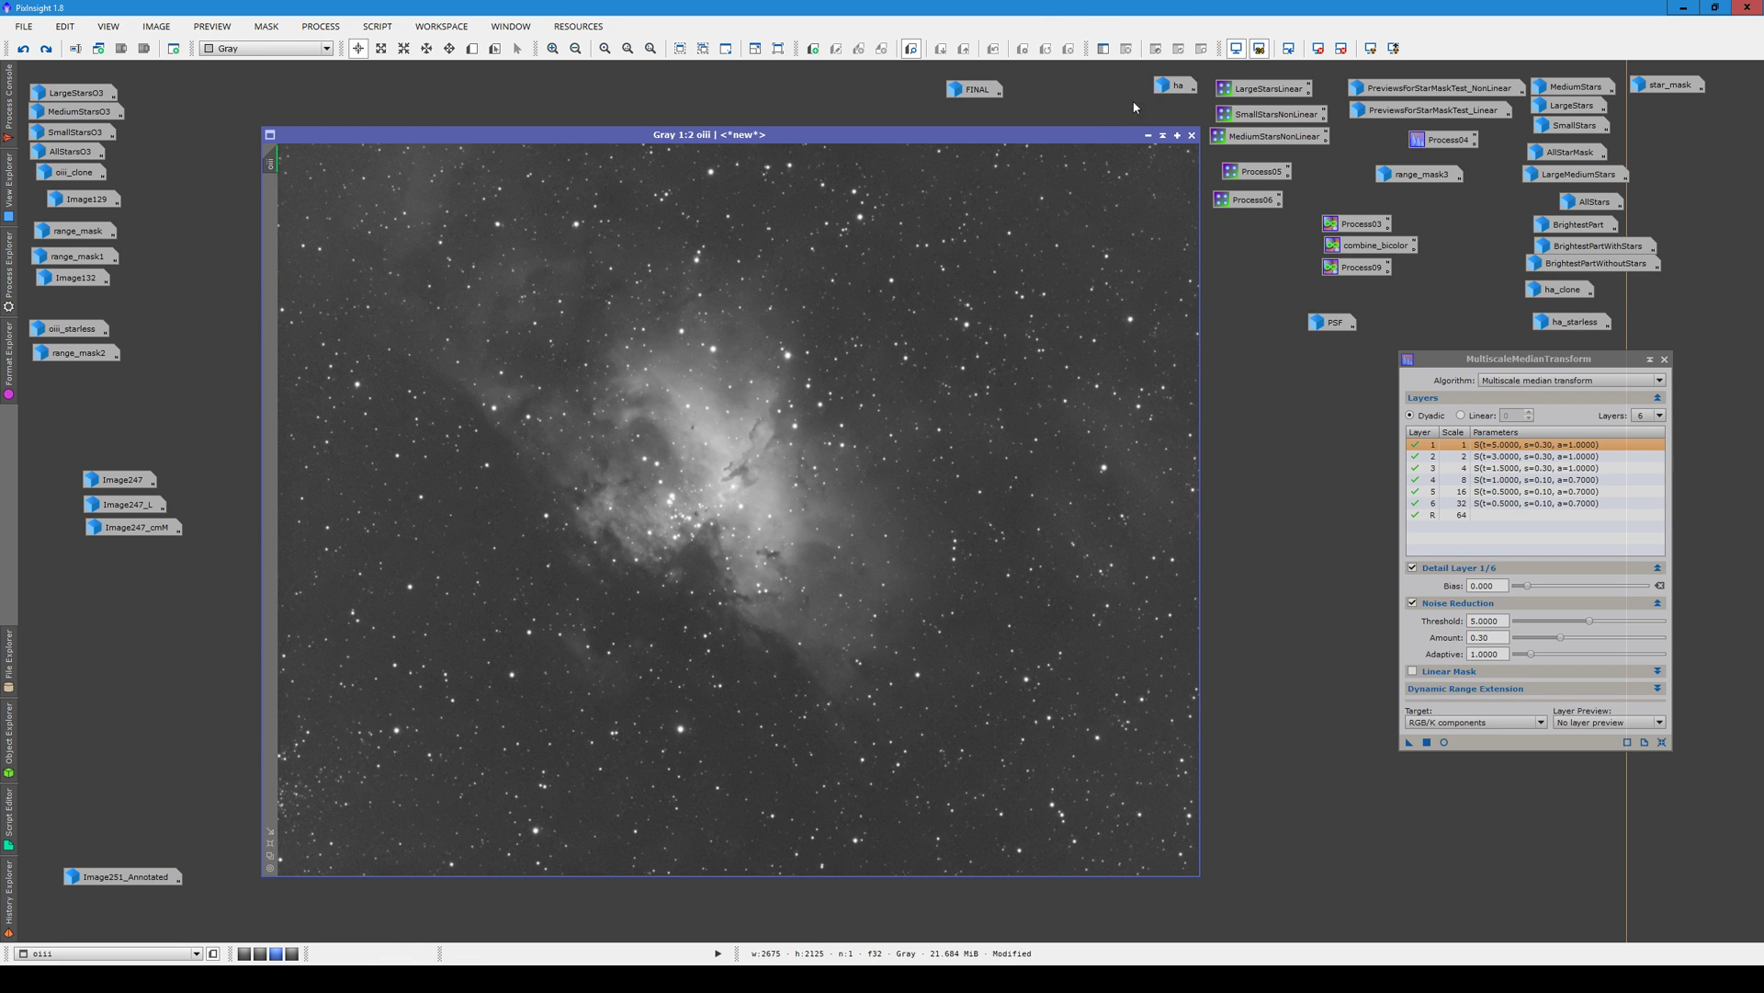
Open the ha image for comparison, iconize it again, and reopen History Explorer
double_click(1167, 87)
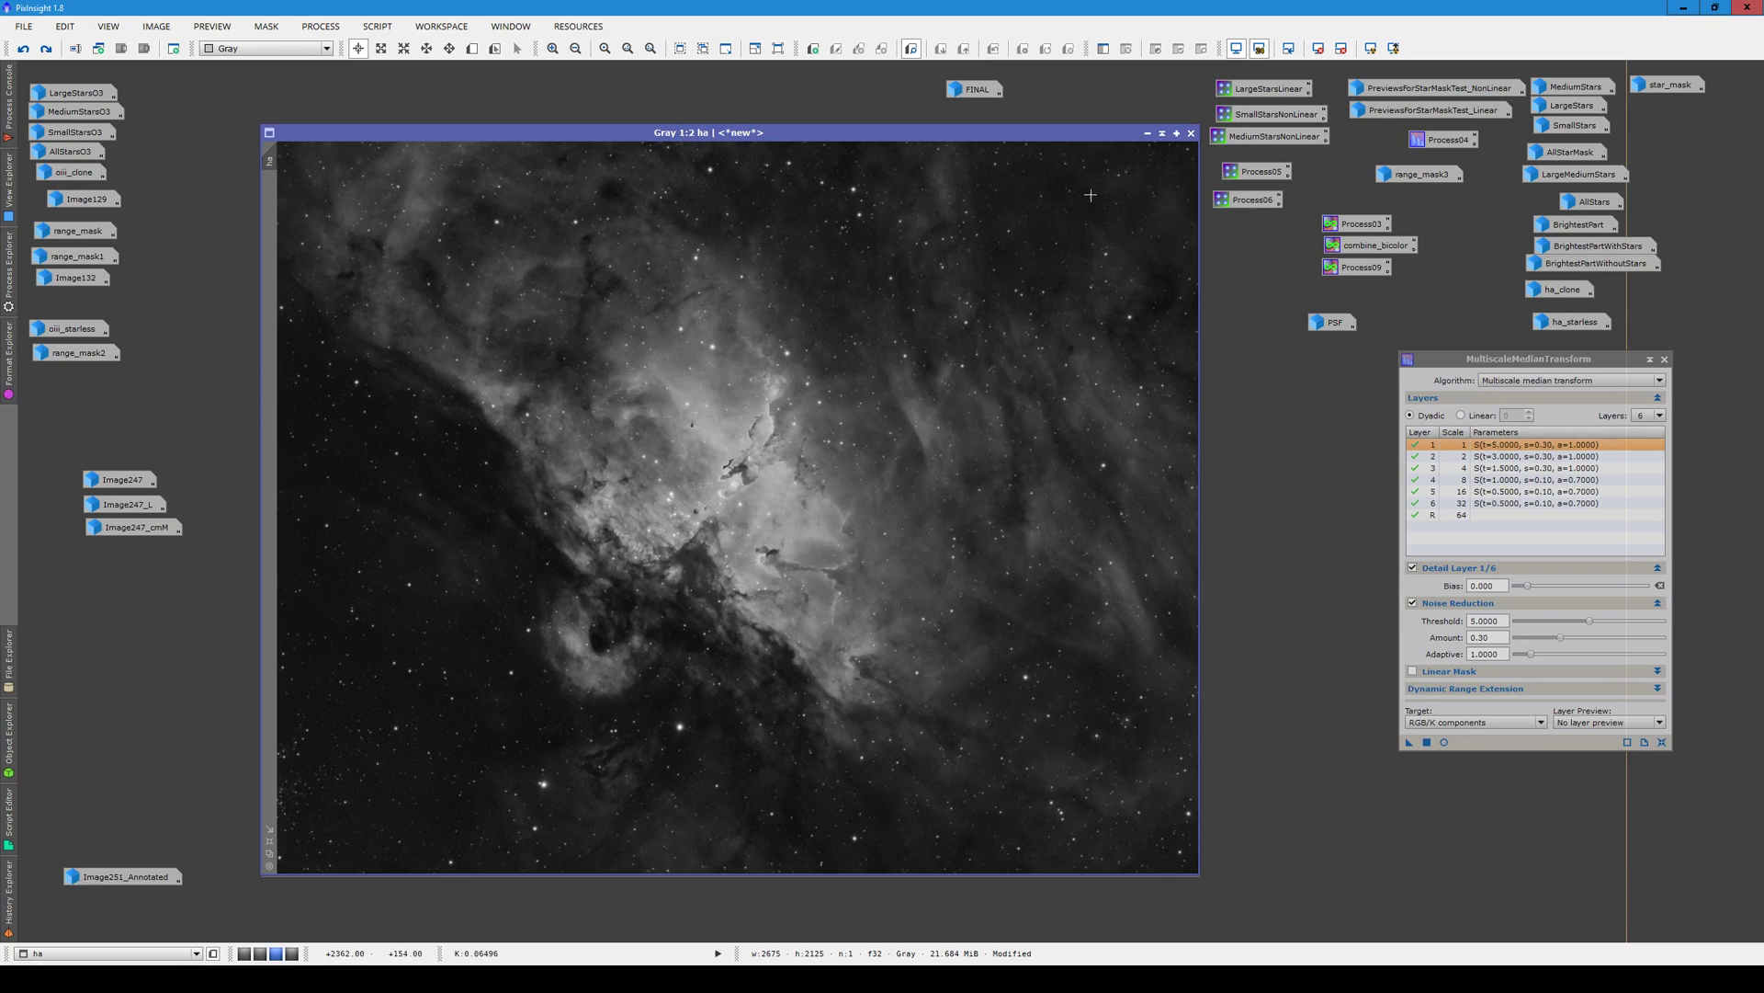
click(1147, 133)
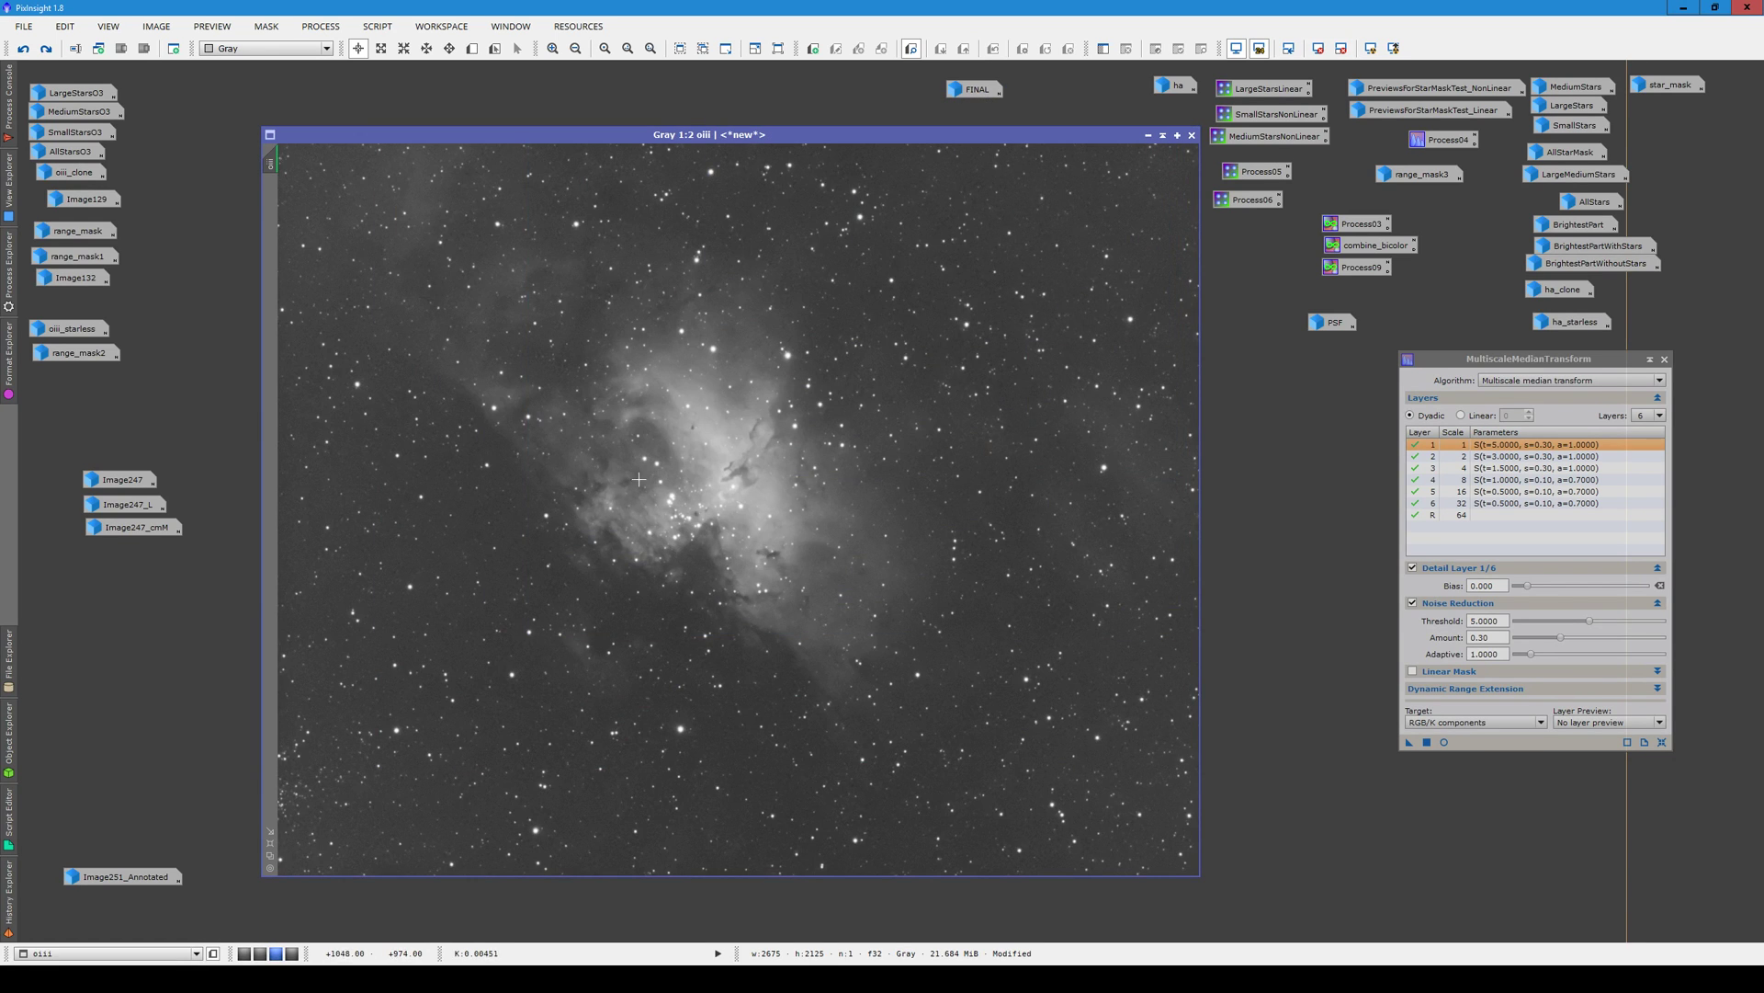
scroll(637, 478, up, 1)
scroll(943, 457, up, 1)
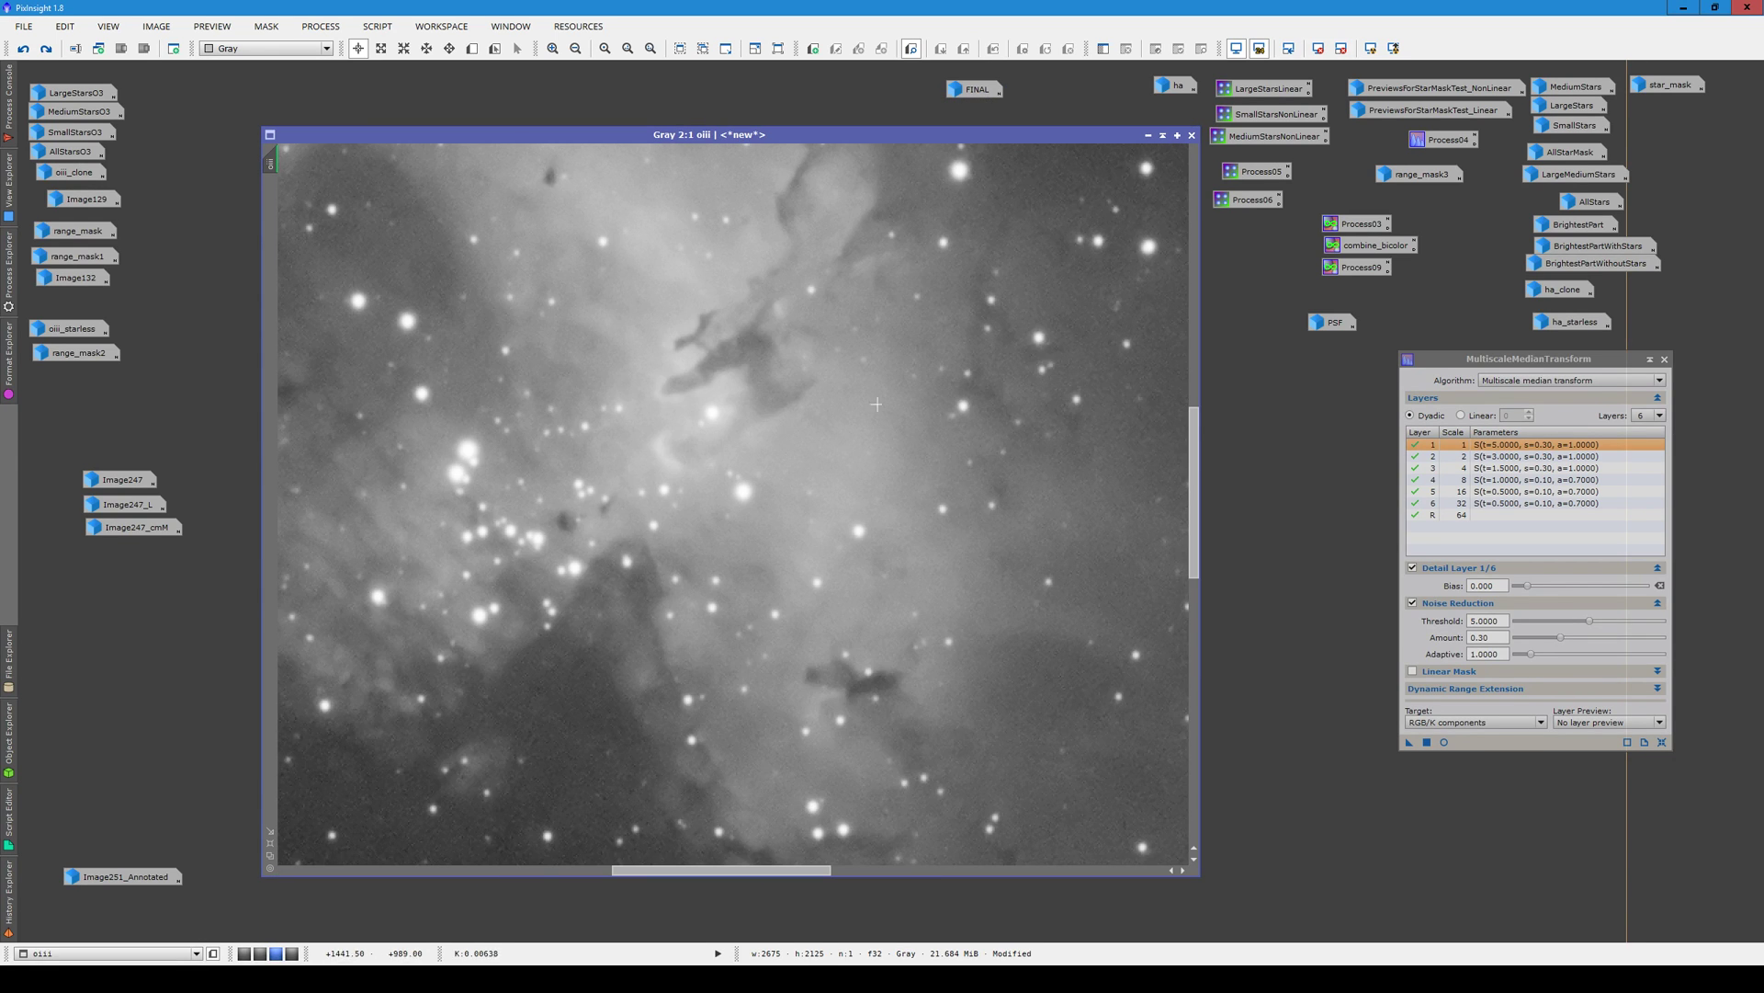
scroll(1194, 511, up, 1)
scroll(1194, 512, up, 2)
scroll(1194, 512, up, 5)
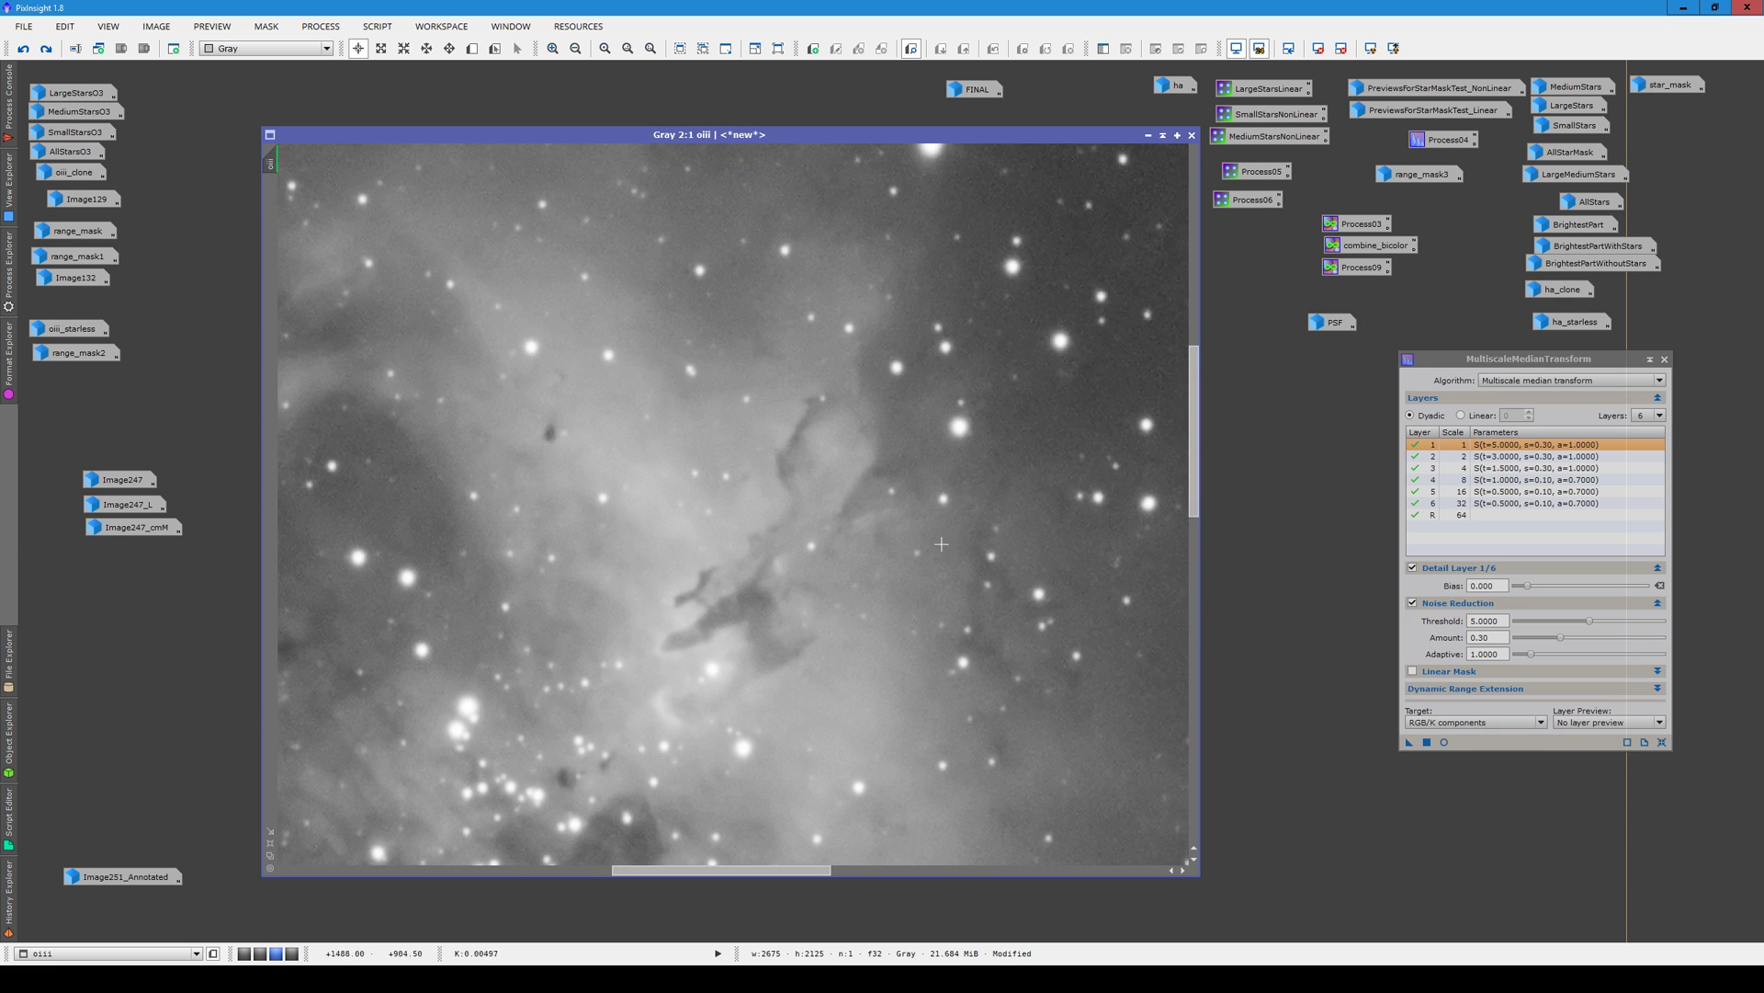
scroll(1110, 507, down, 1)
scroll(533, 535, down, 3)
scroll(532, 536, up, 1)
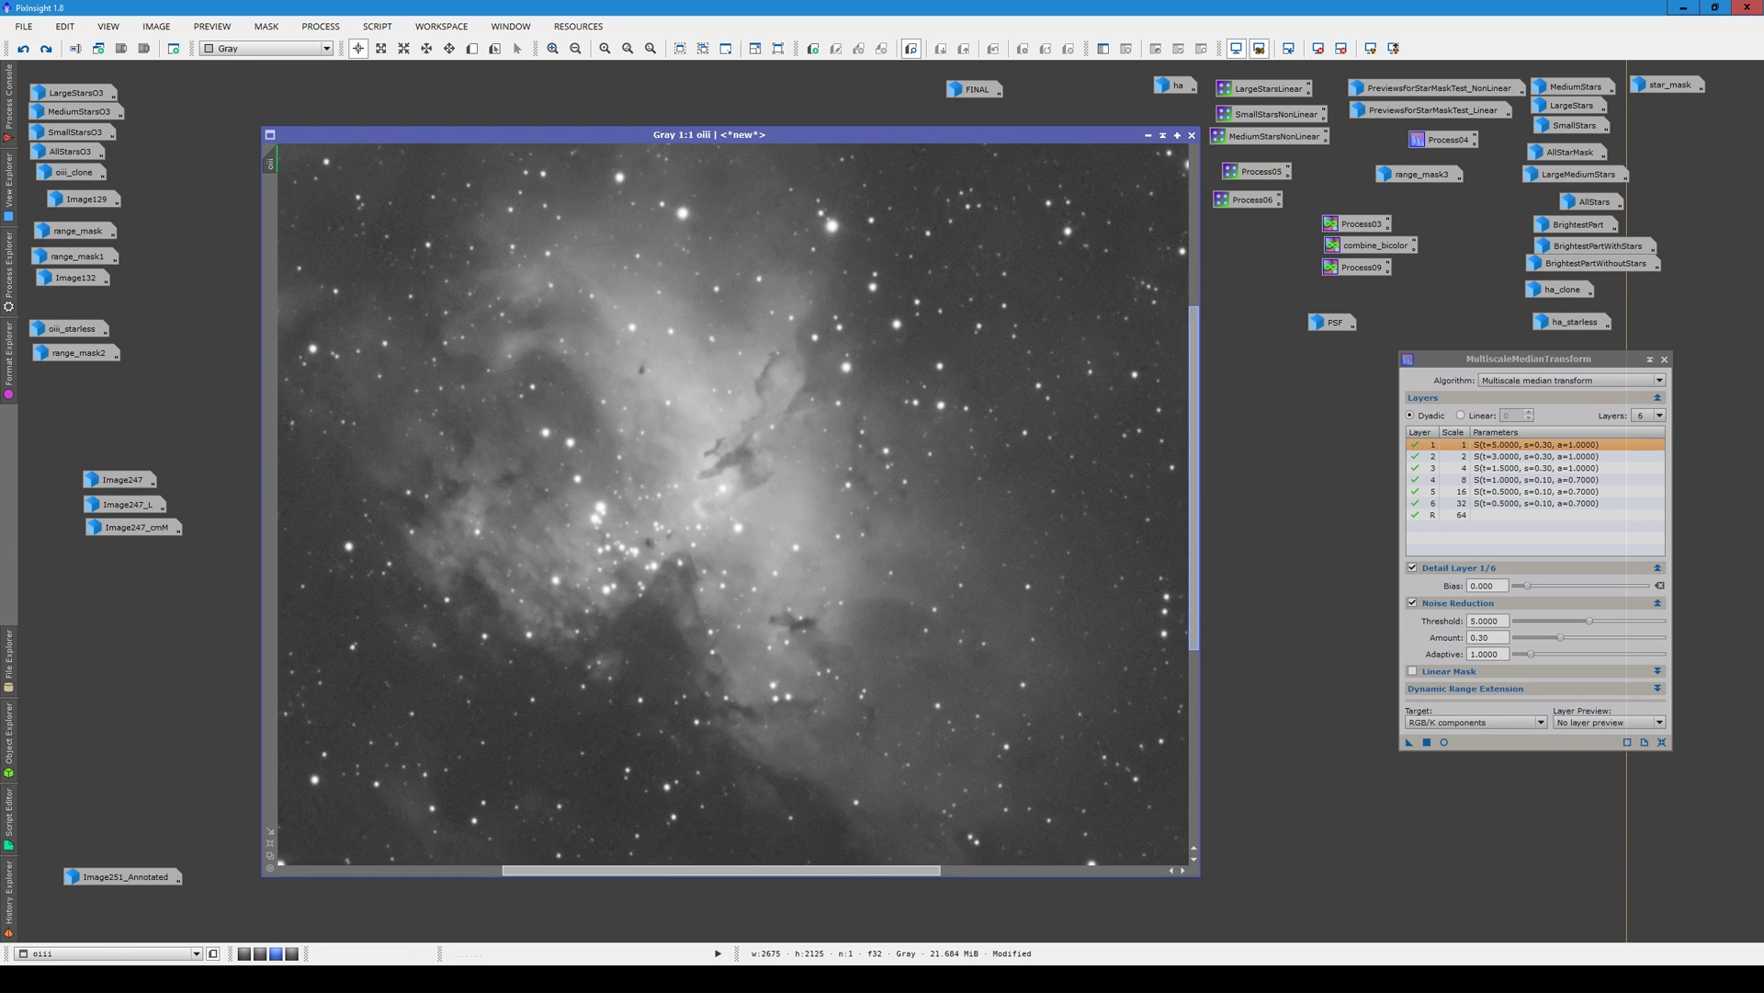
scroll(532, 536, up, 1)
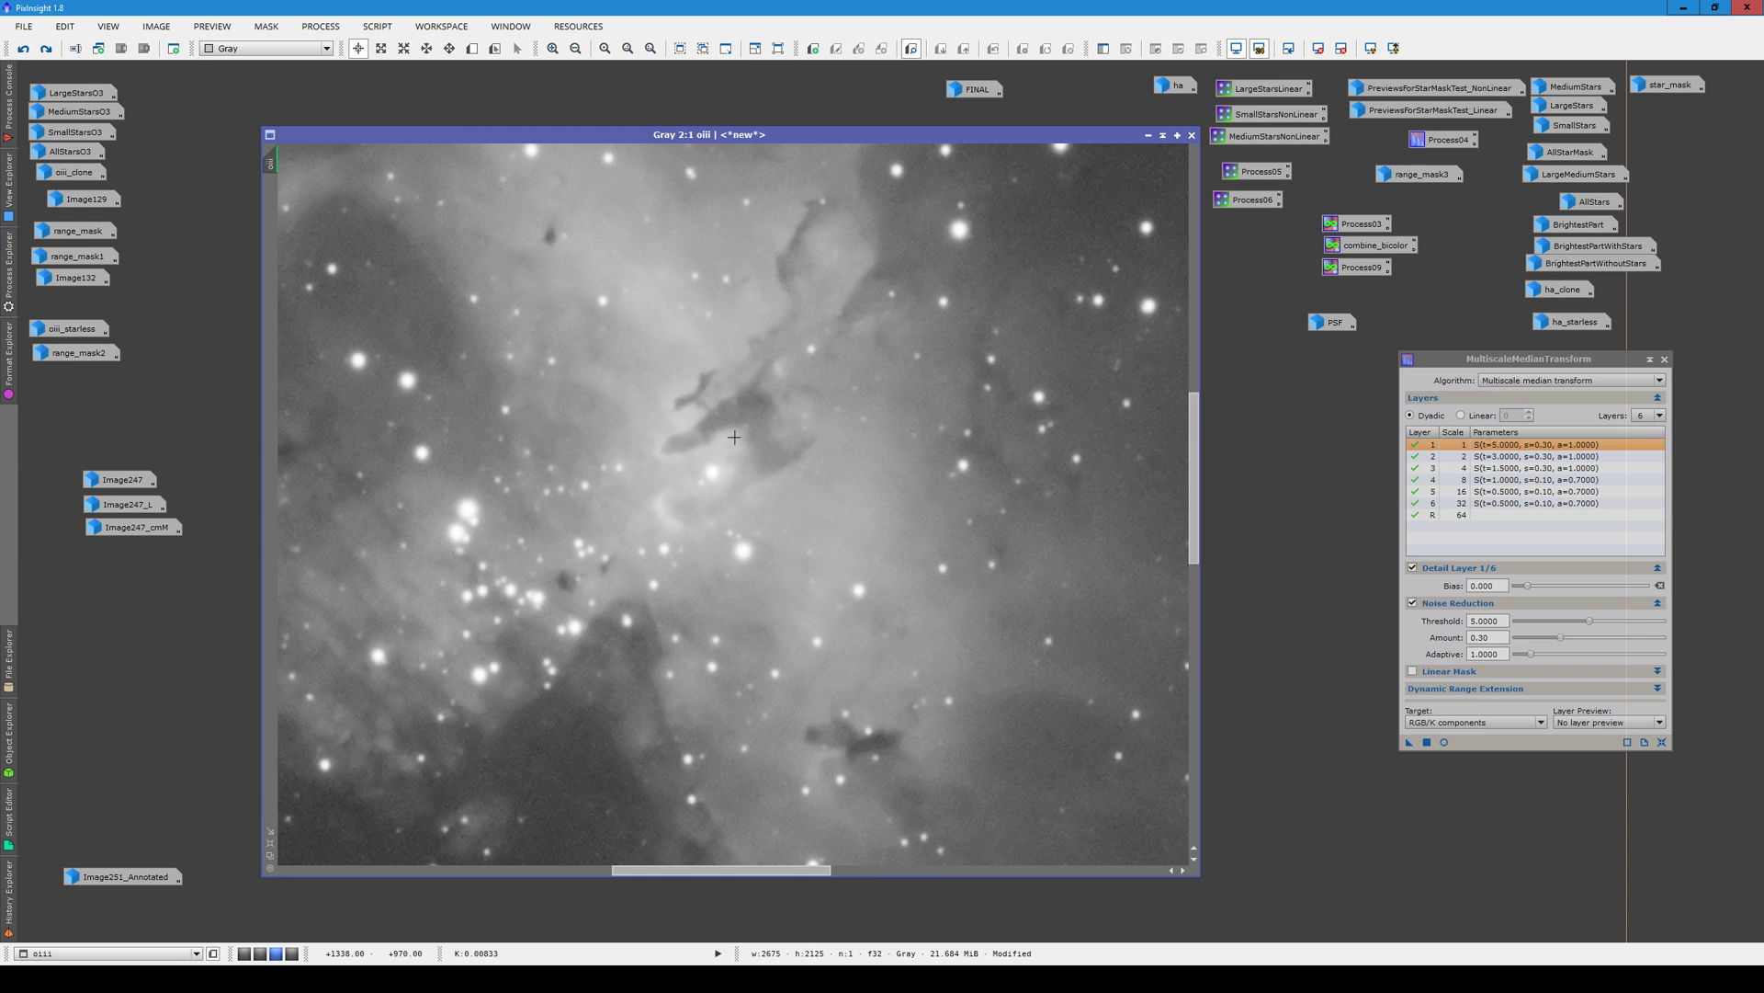
scroll(769, 521, down, 1)
scroll(652, 531, down, 1)
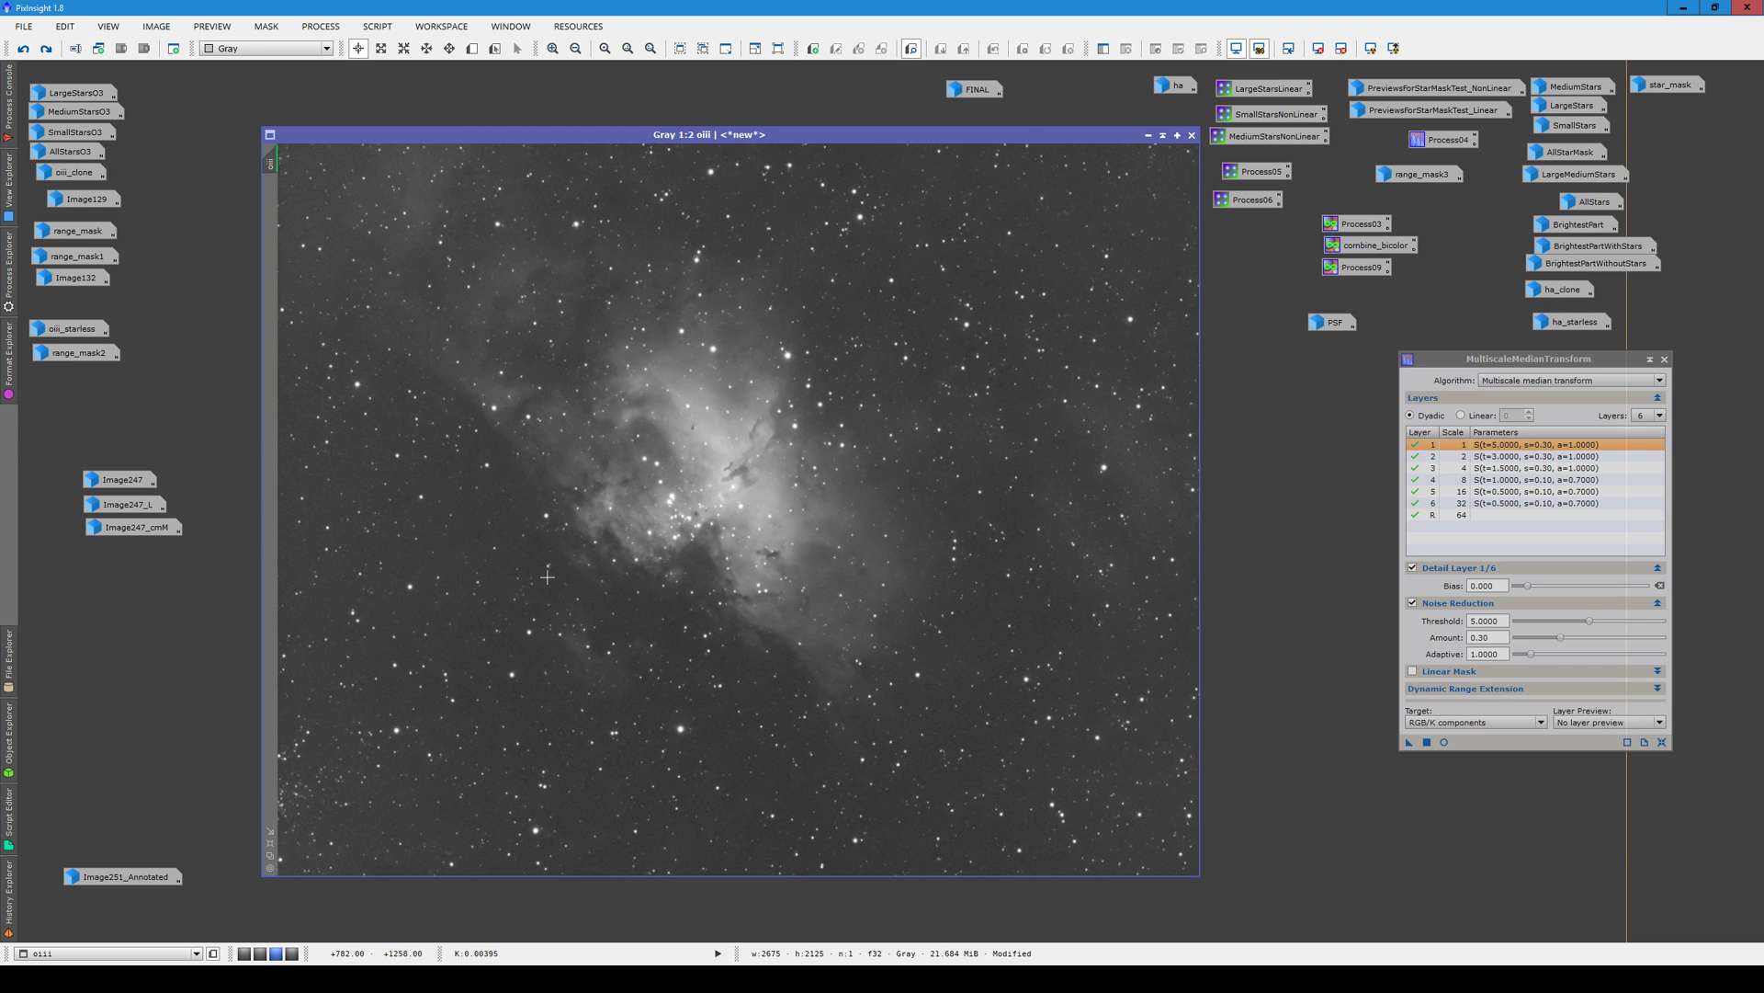
click(9, 897)
click(10, 896)
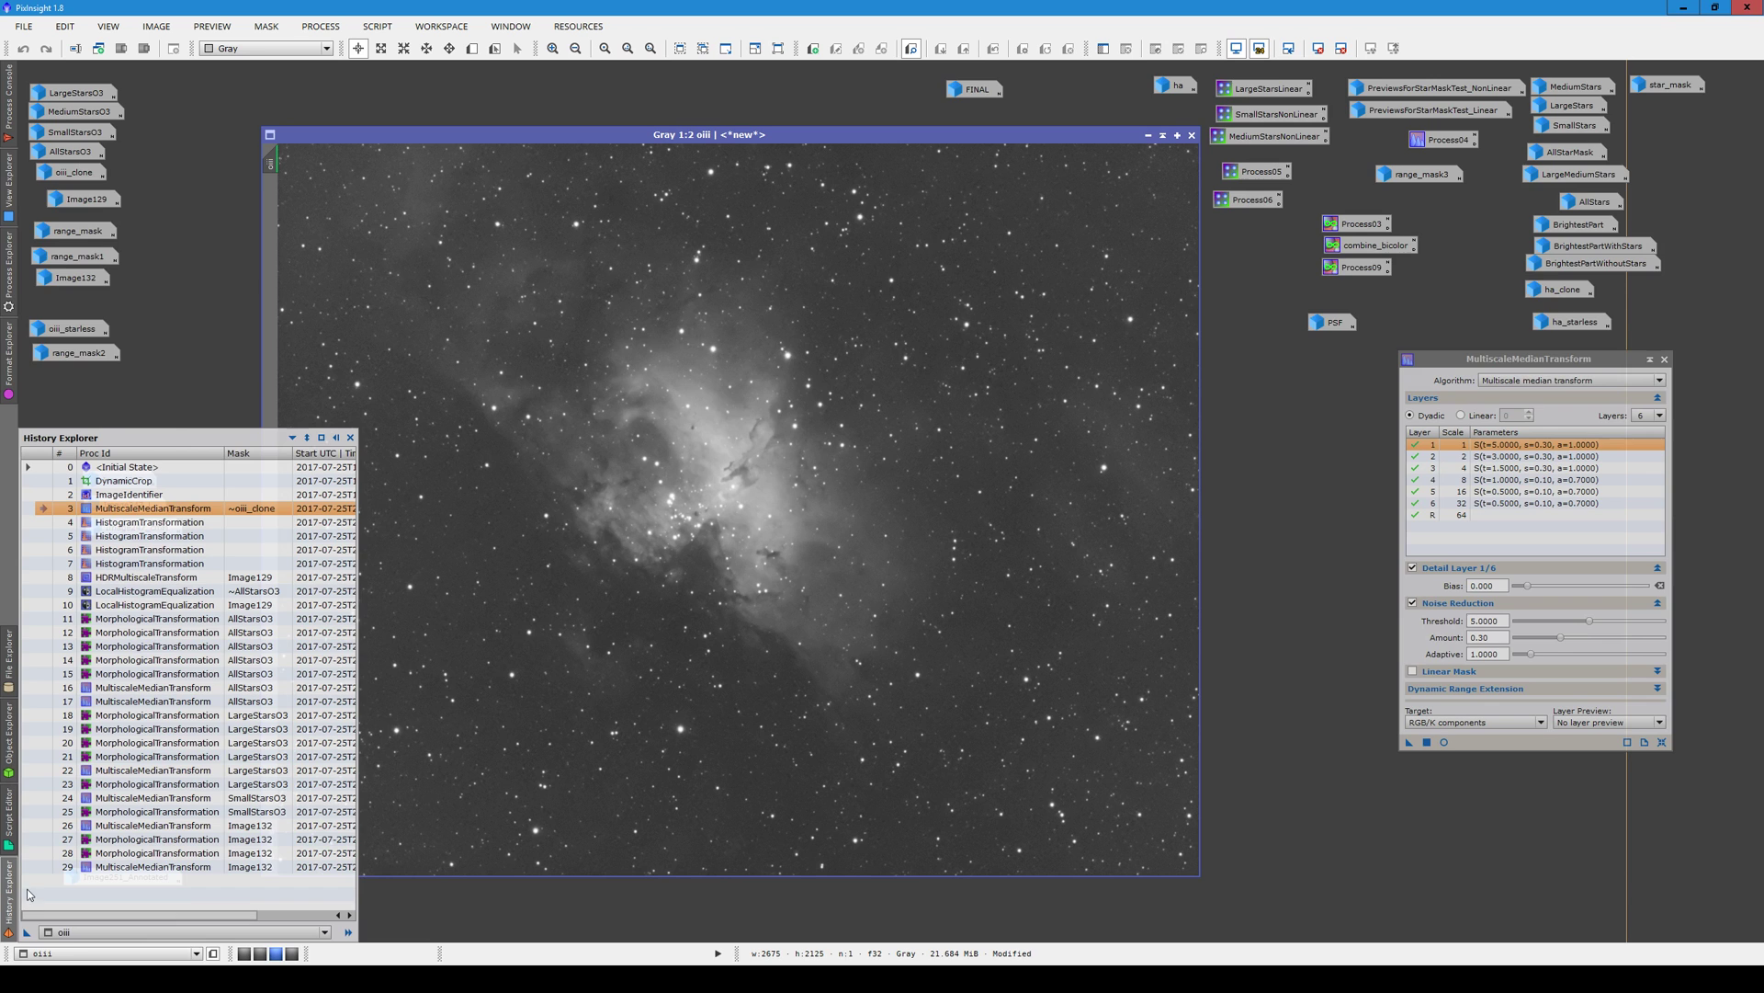
Recall the HDRMultiscaleTransform settings from history and close the median transform settings
double_click(42, 577)
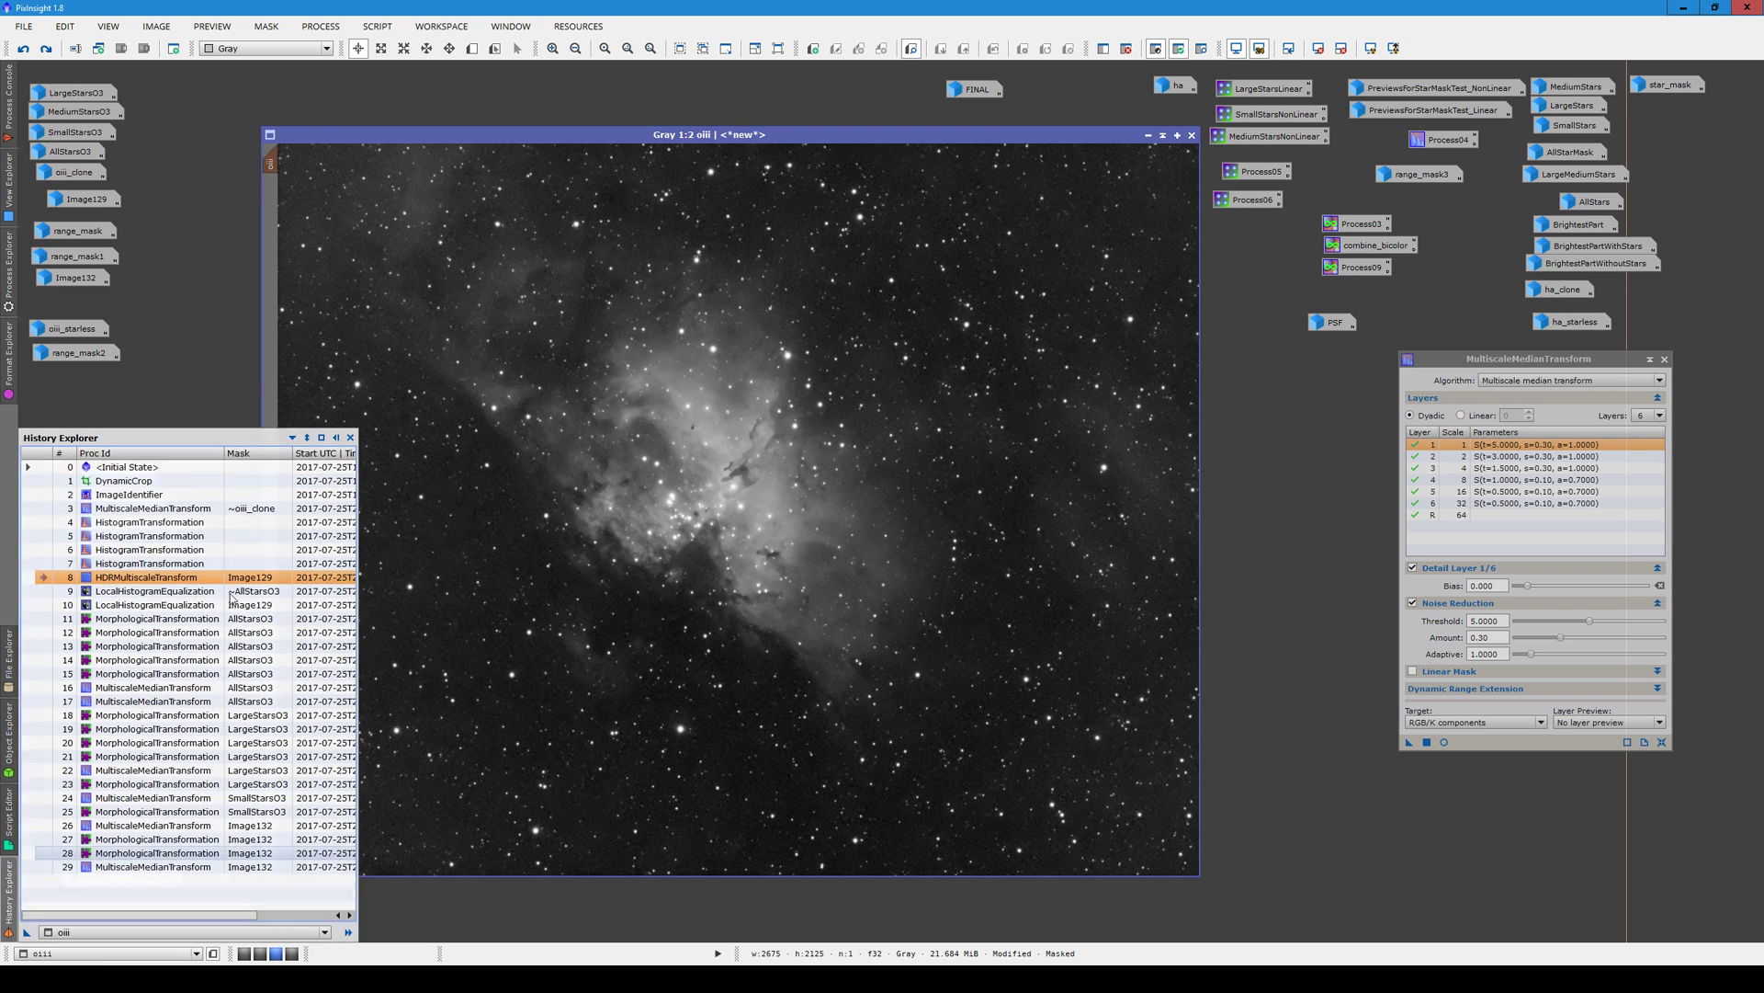
double_click(47, 565)
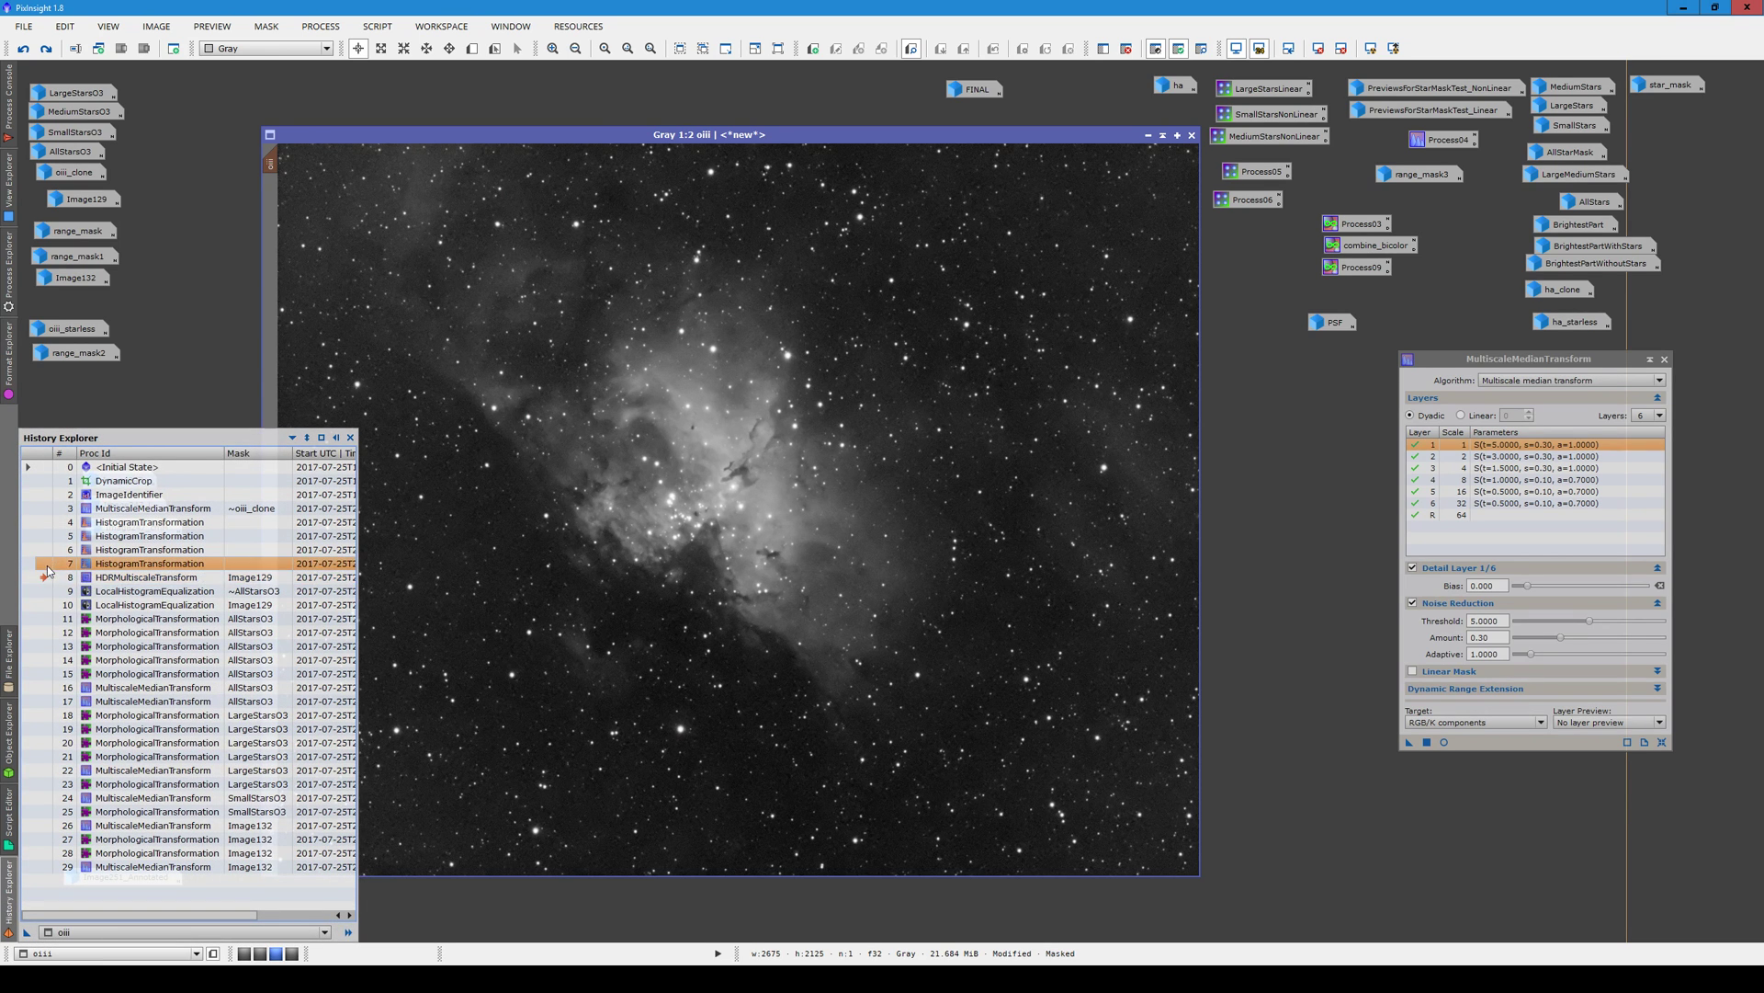
click(48, 576)
double_click(104, 579)
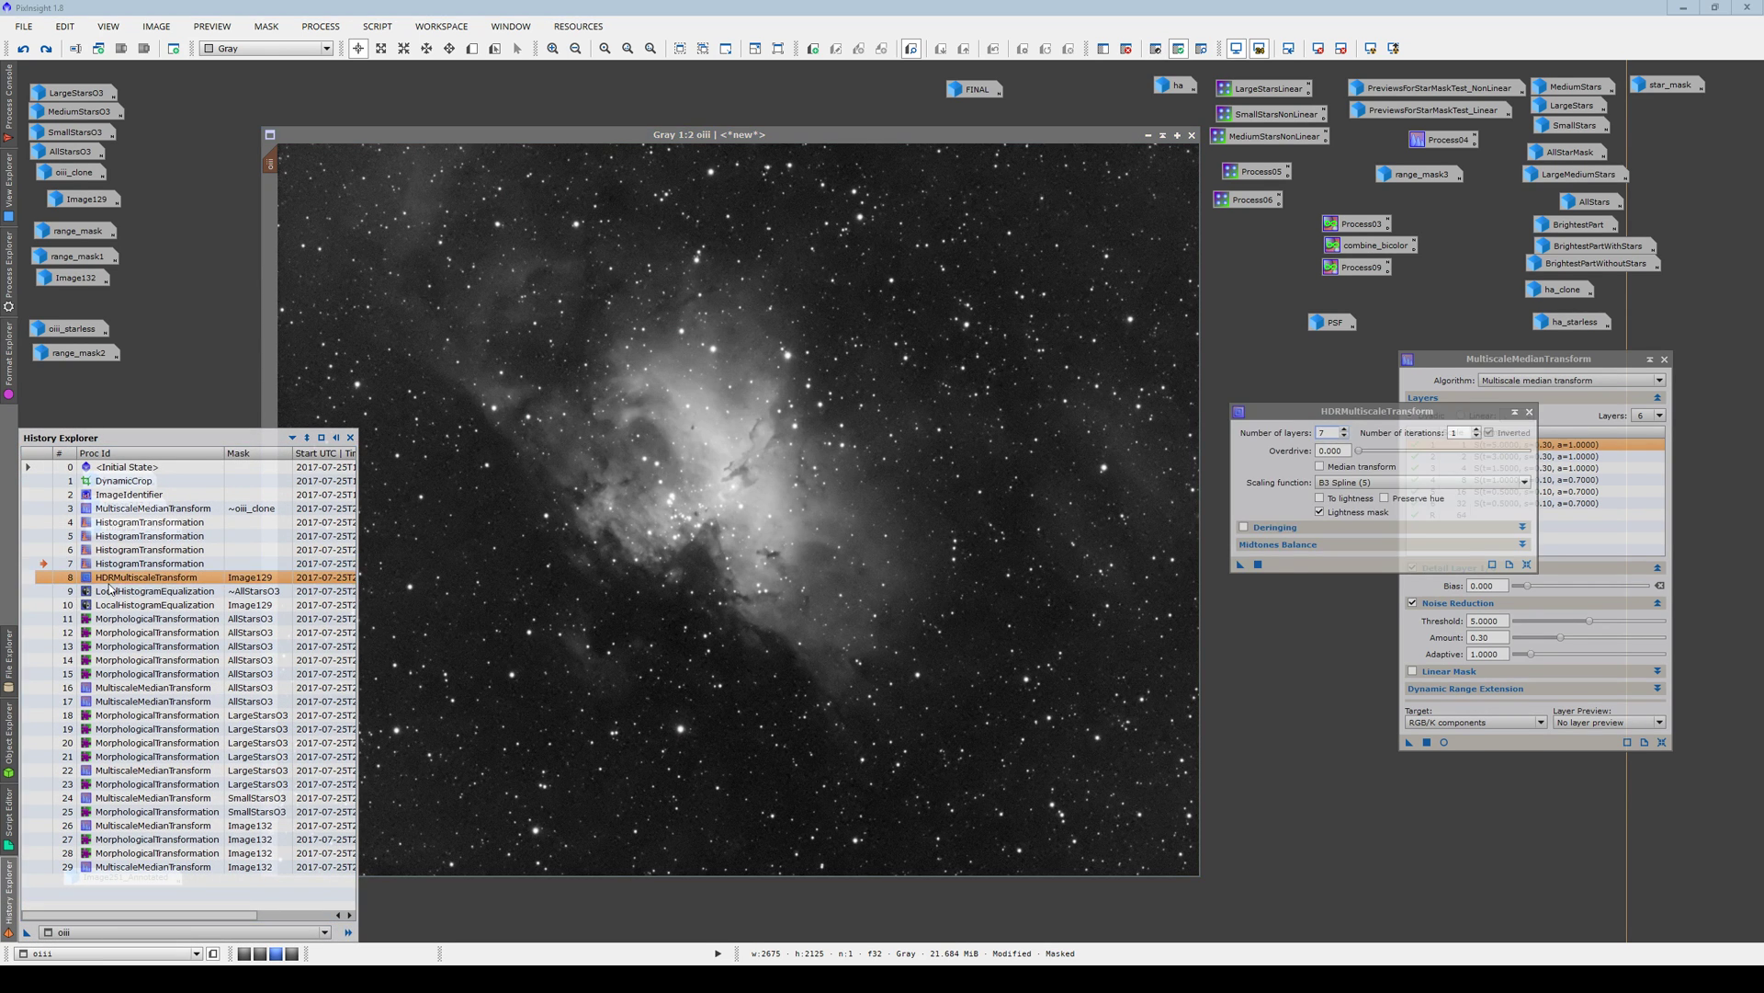
click(1664, 360)
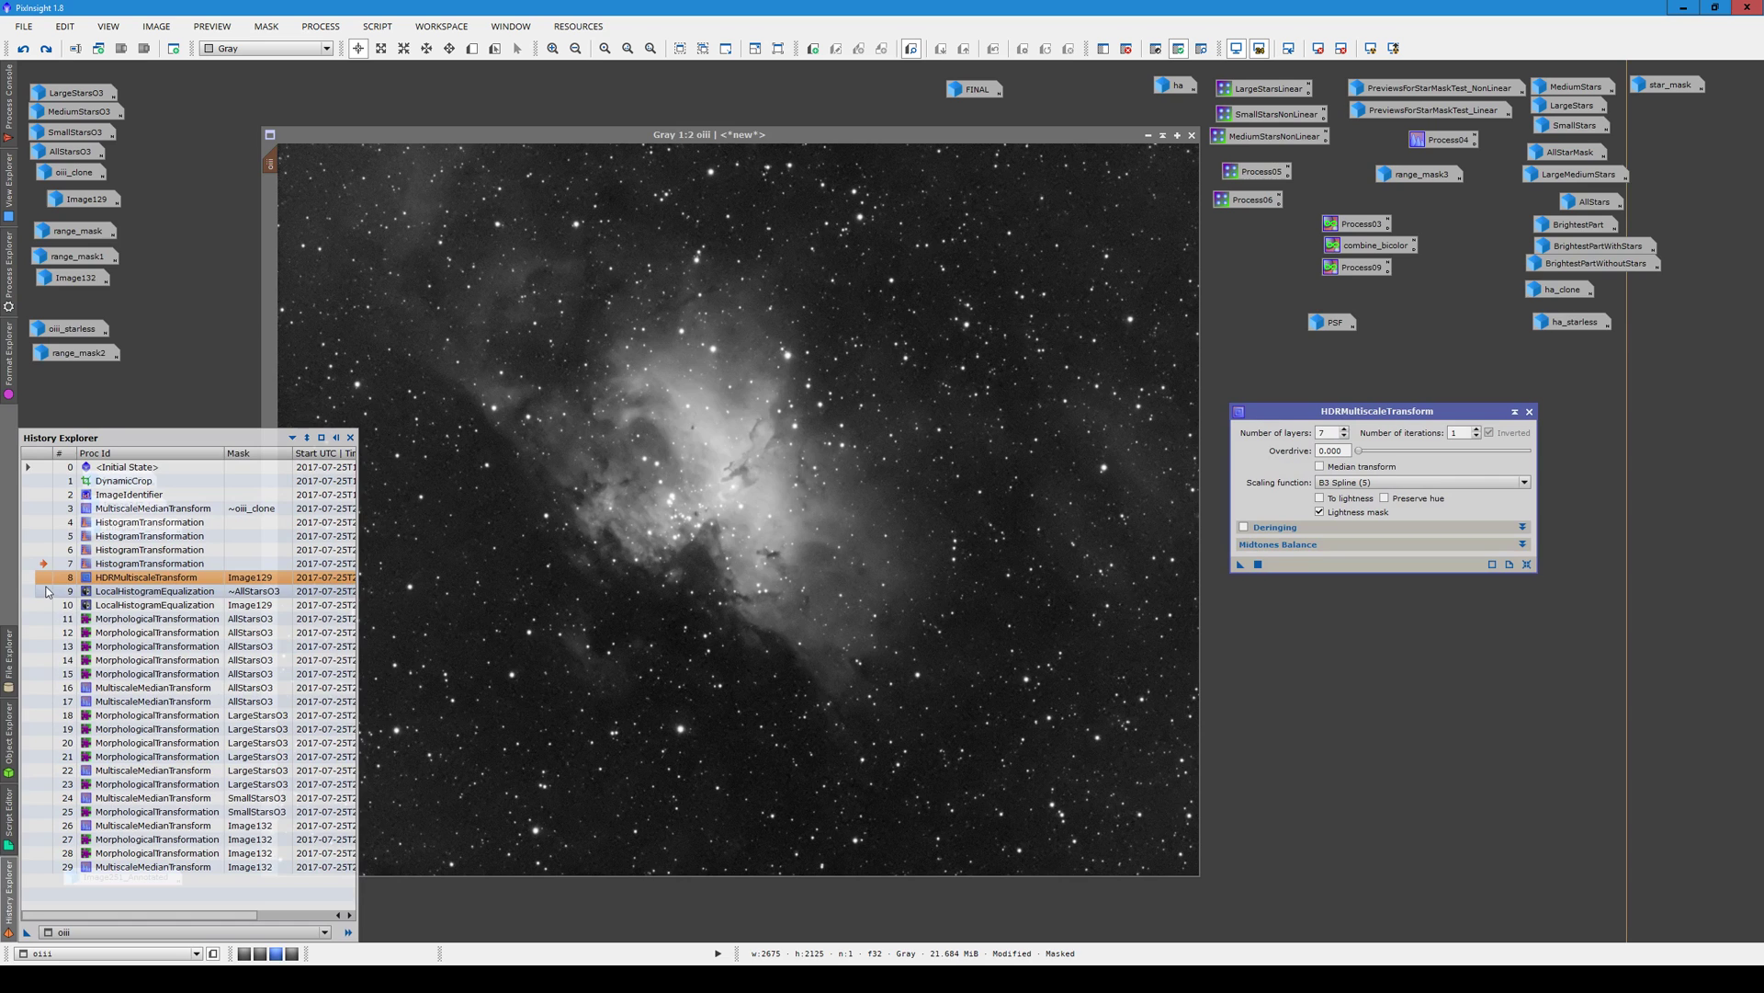
Advance oiii from HDRMultiscaleTransform through both LocalHistogramEqualization states
click(46, 577)
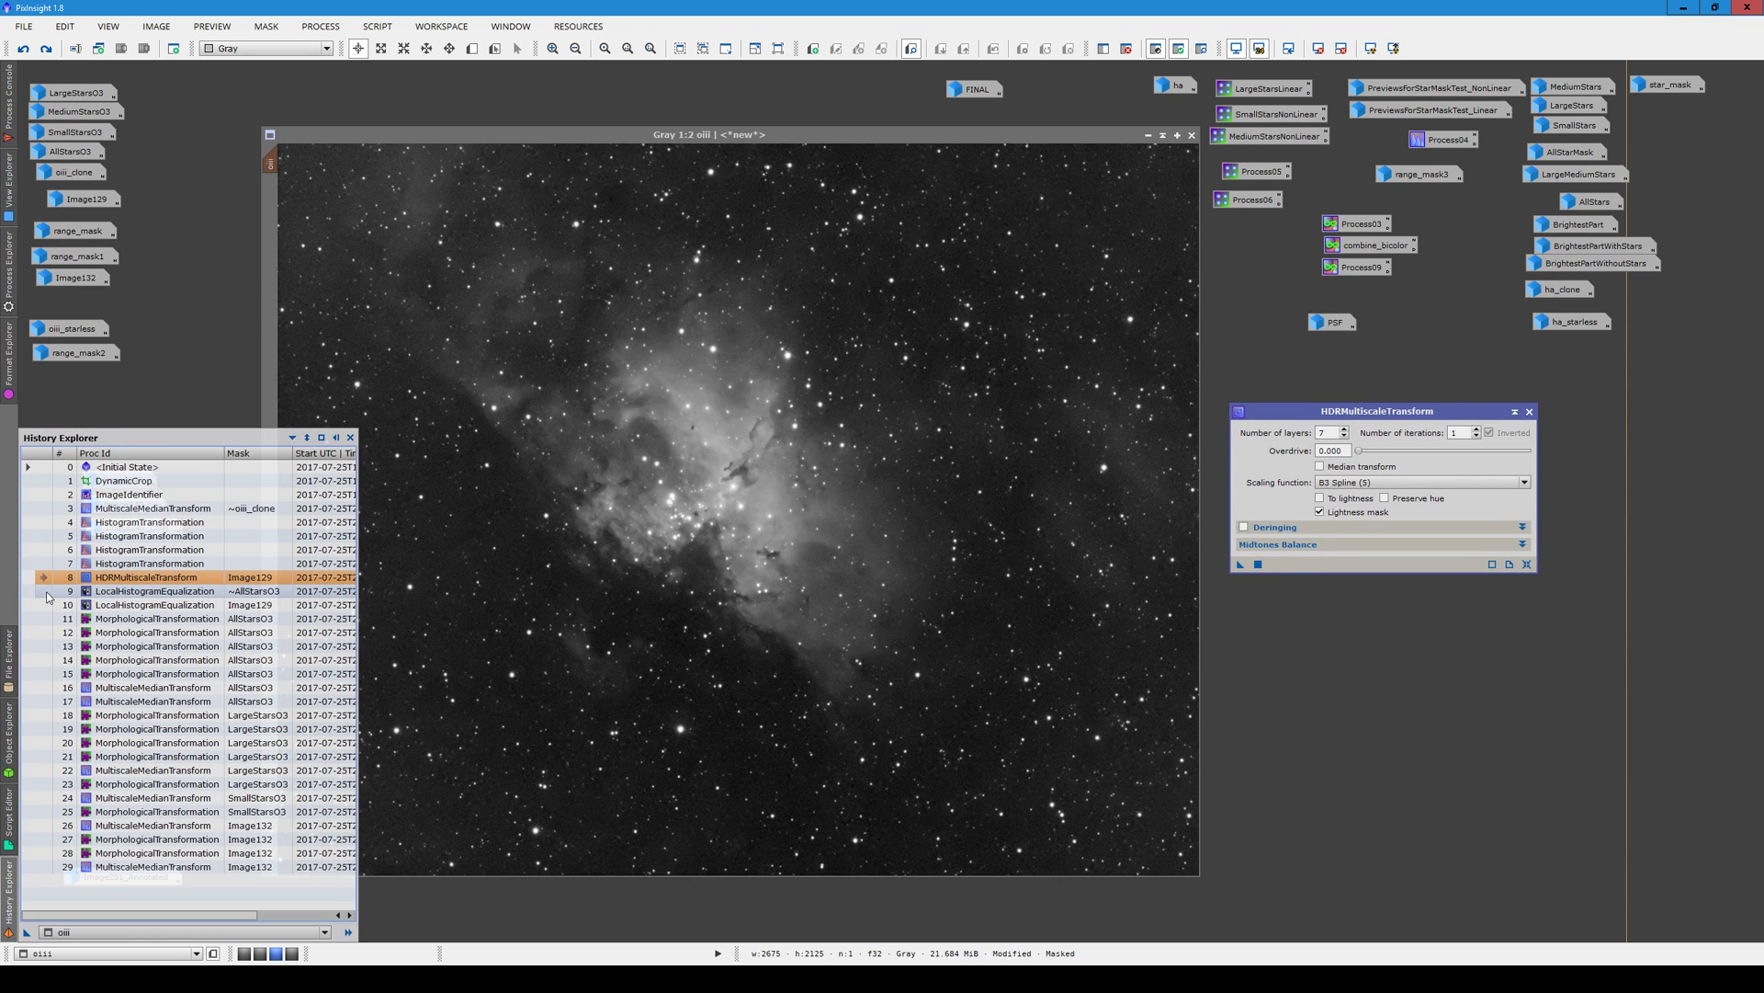
click(44, 592)
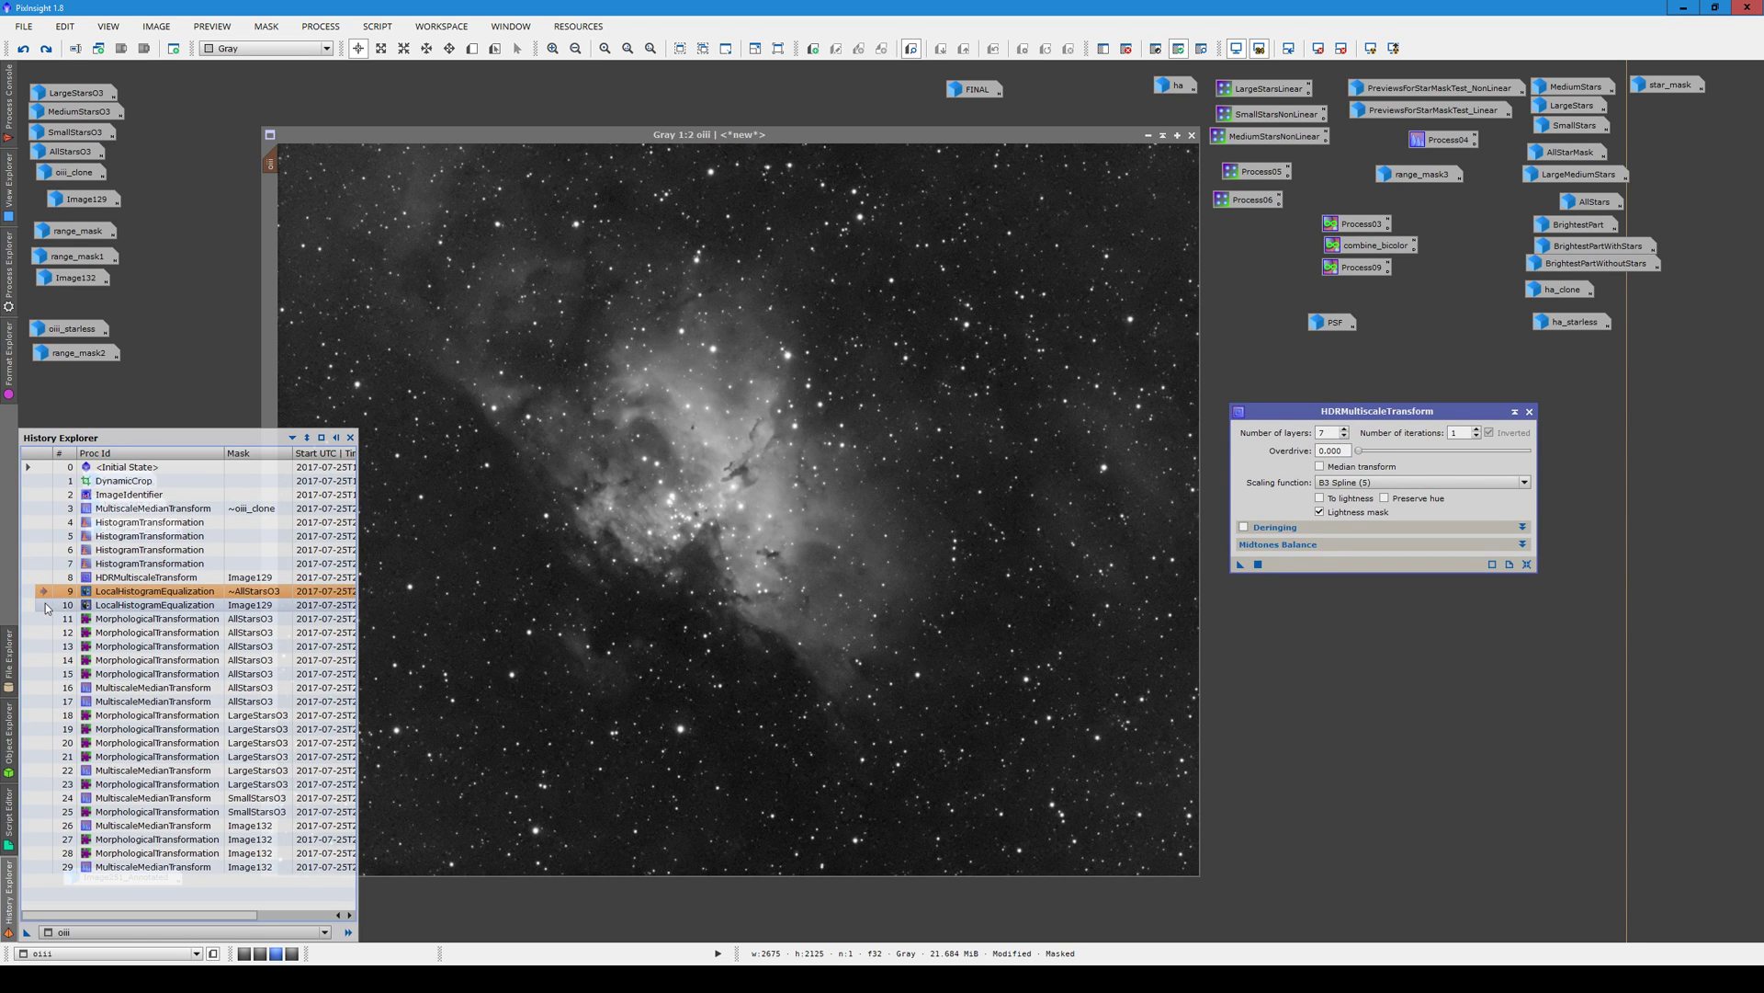
click(44, 606)
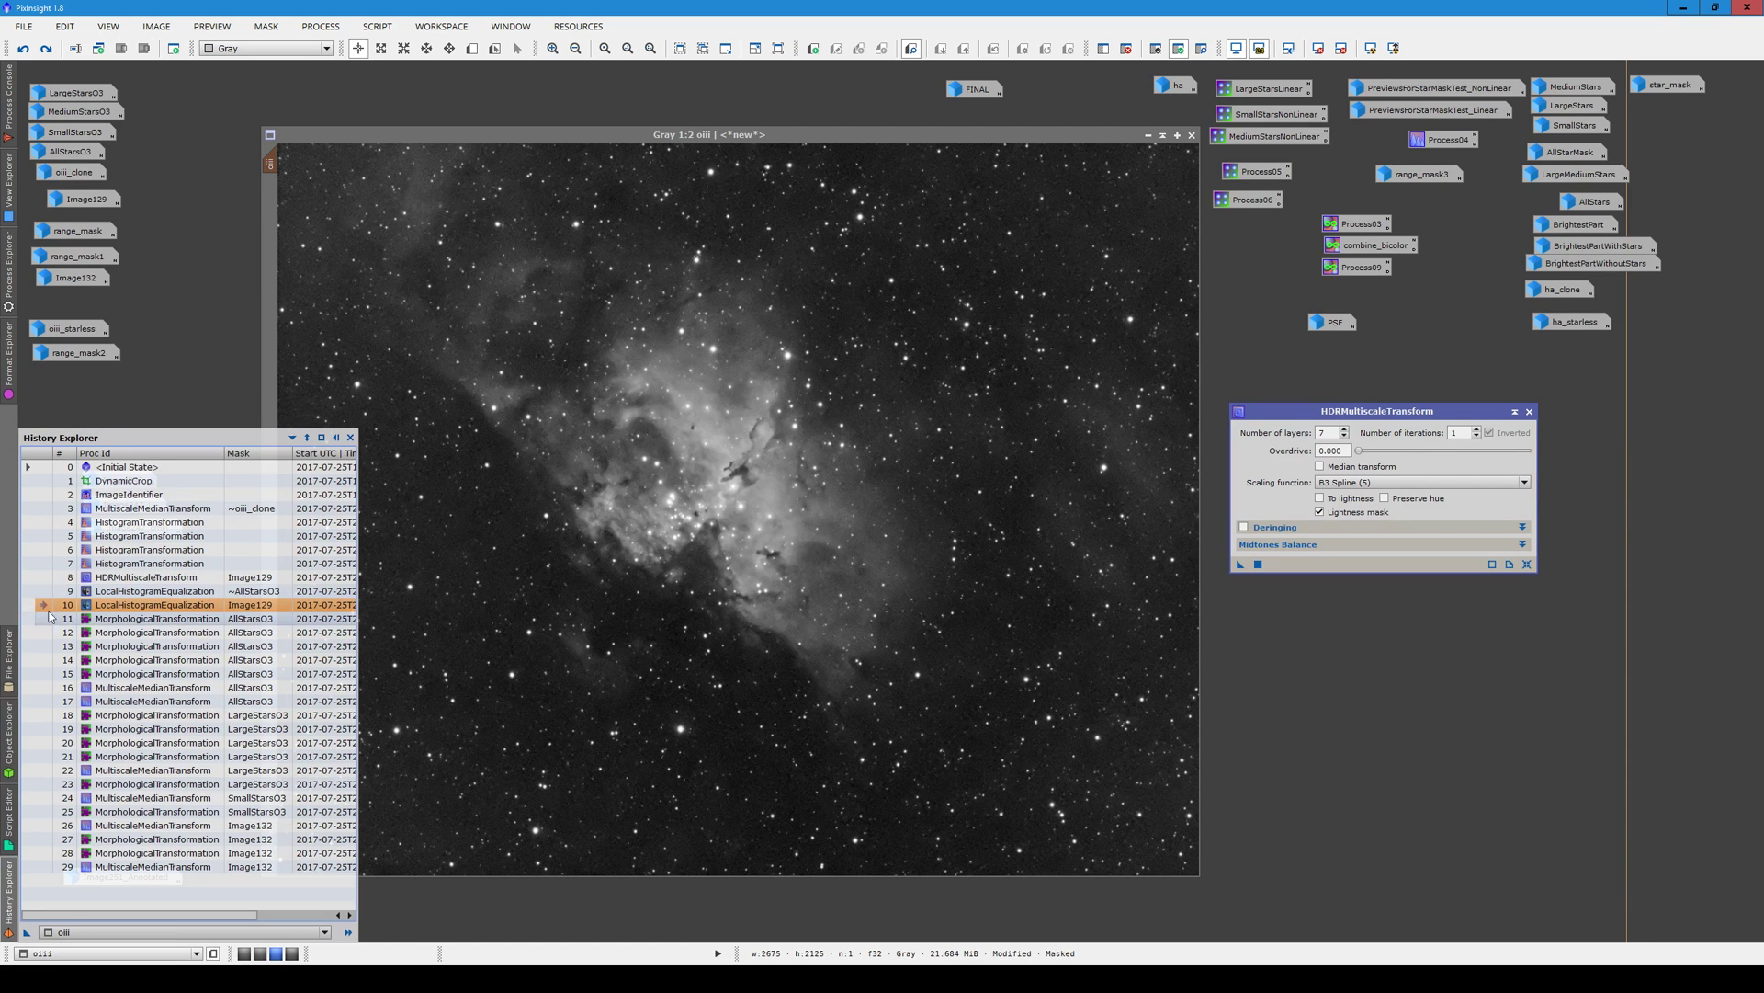
Close the HDRMultiscaleTransform dialog, reposition the oiii window, and show History Explorer
click(1529, 412)
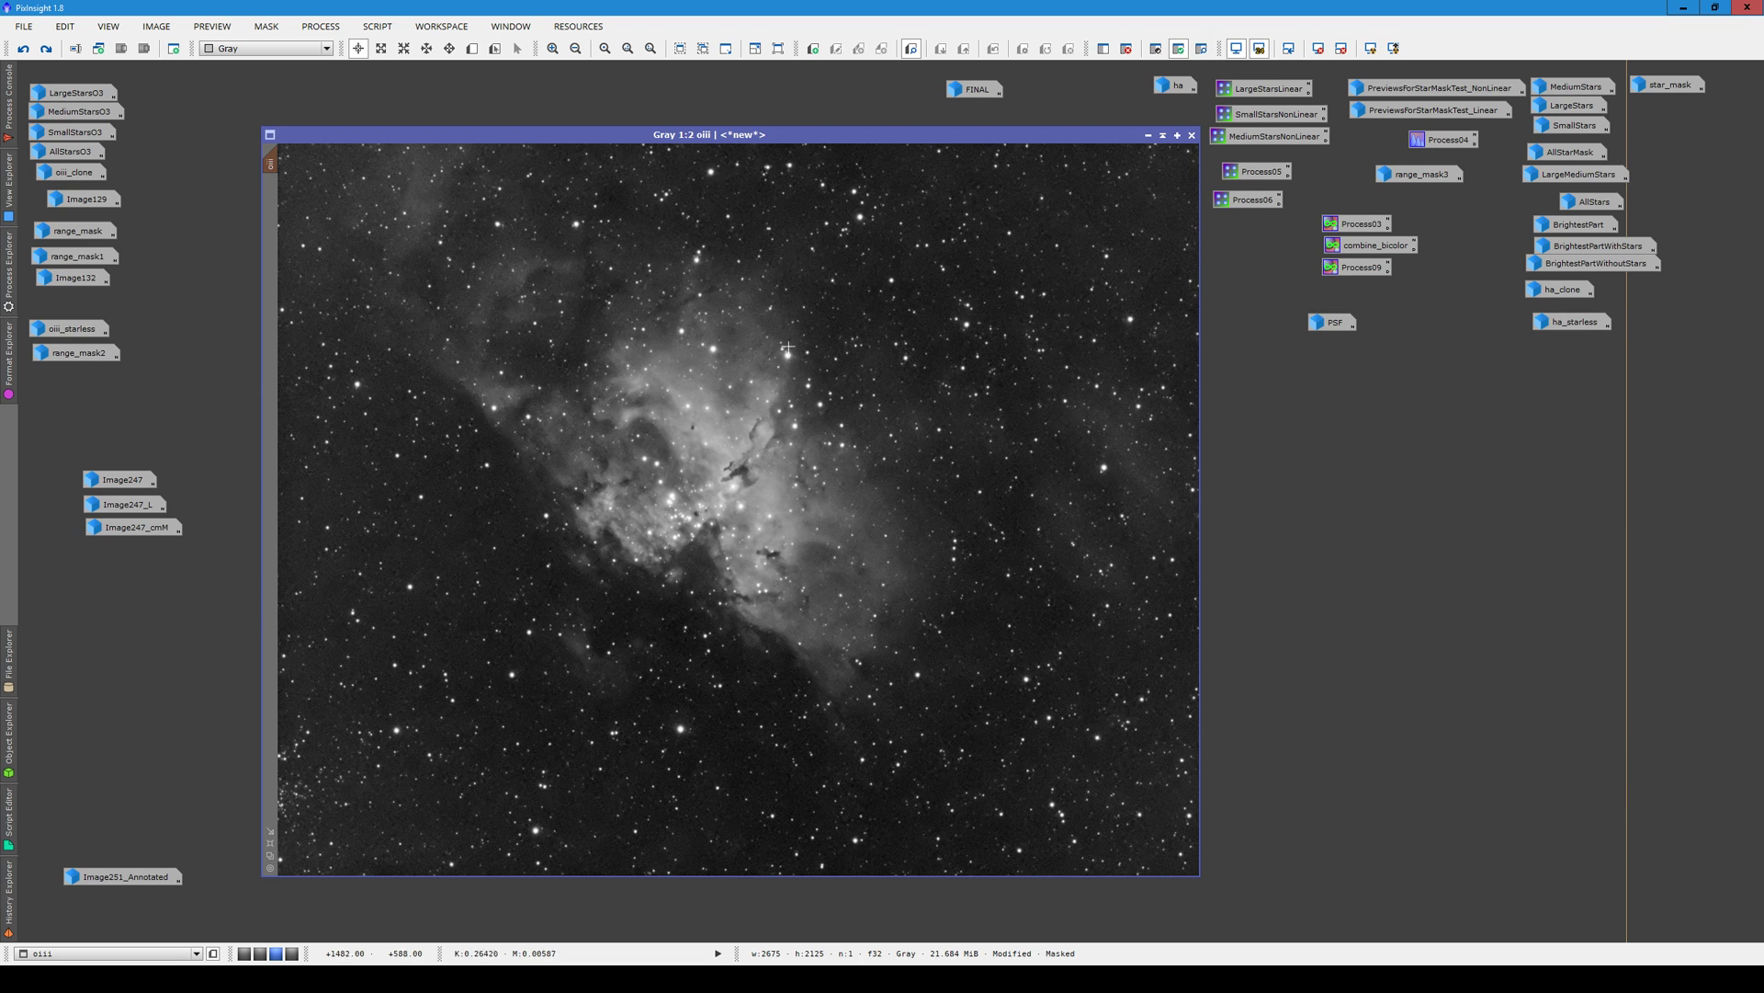
drag(1083, 137, 1146, 131)
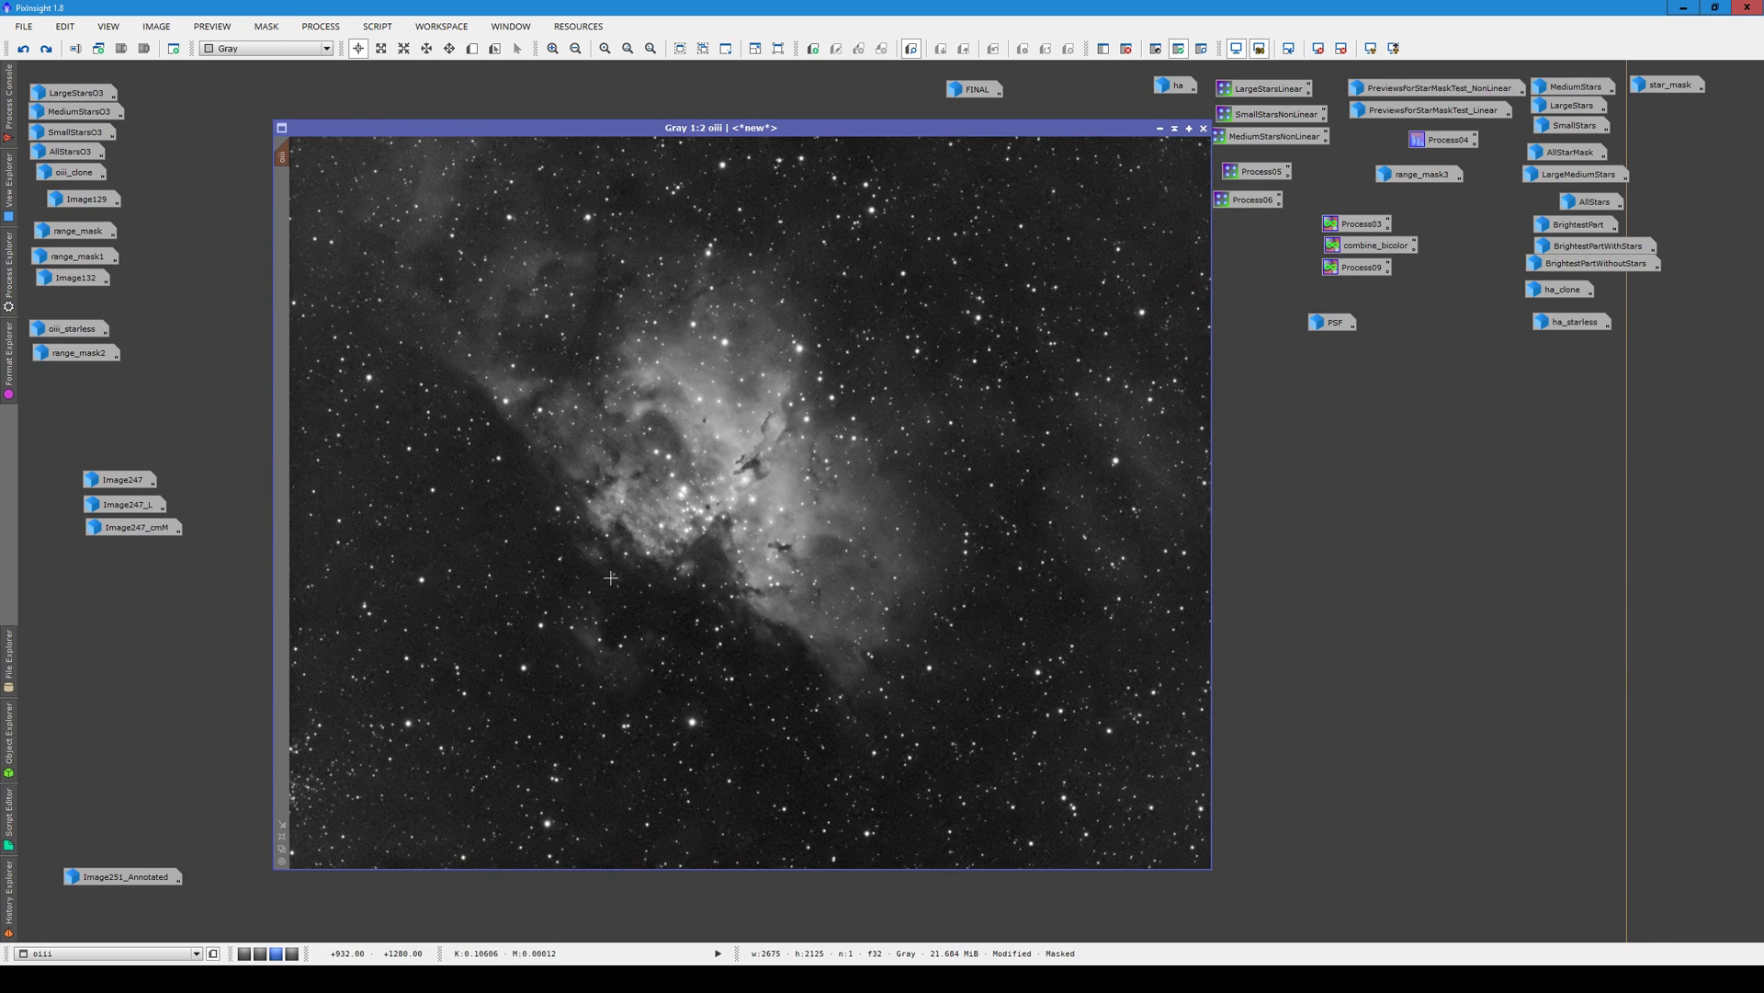
click(6, 907)
Recall the MorphologicalTransformation and star-masked MultiscaleMedianTransform settings from oiii's history
click(5, 909)
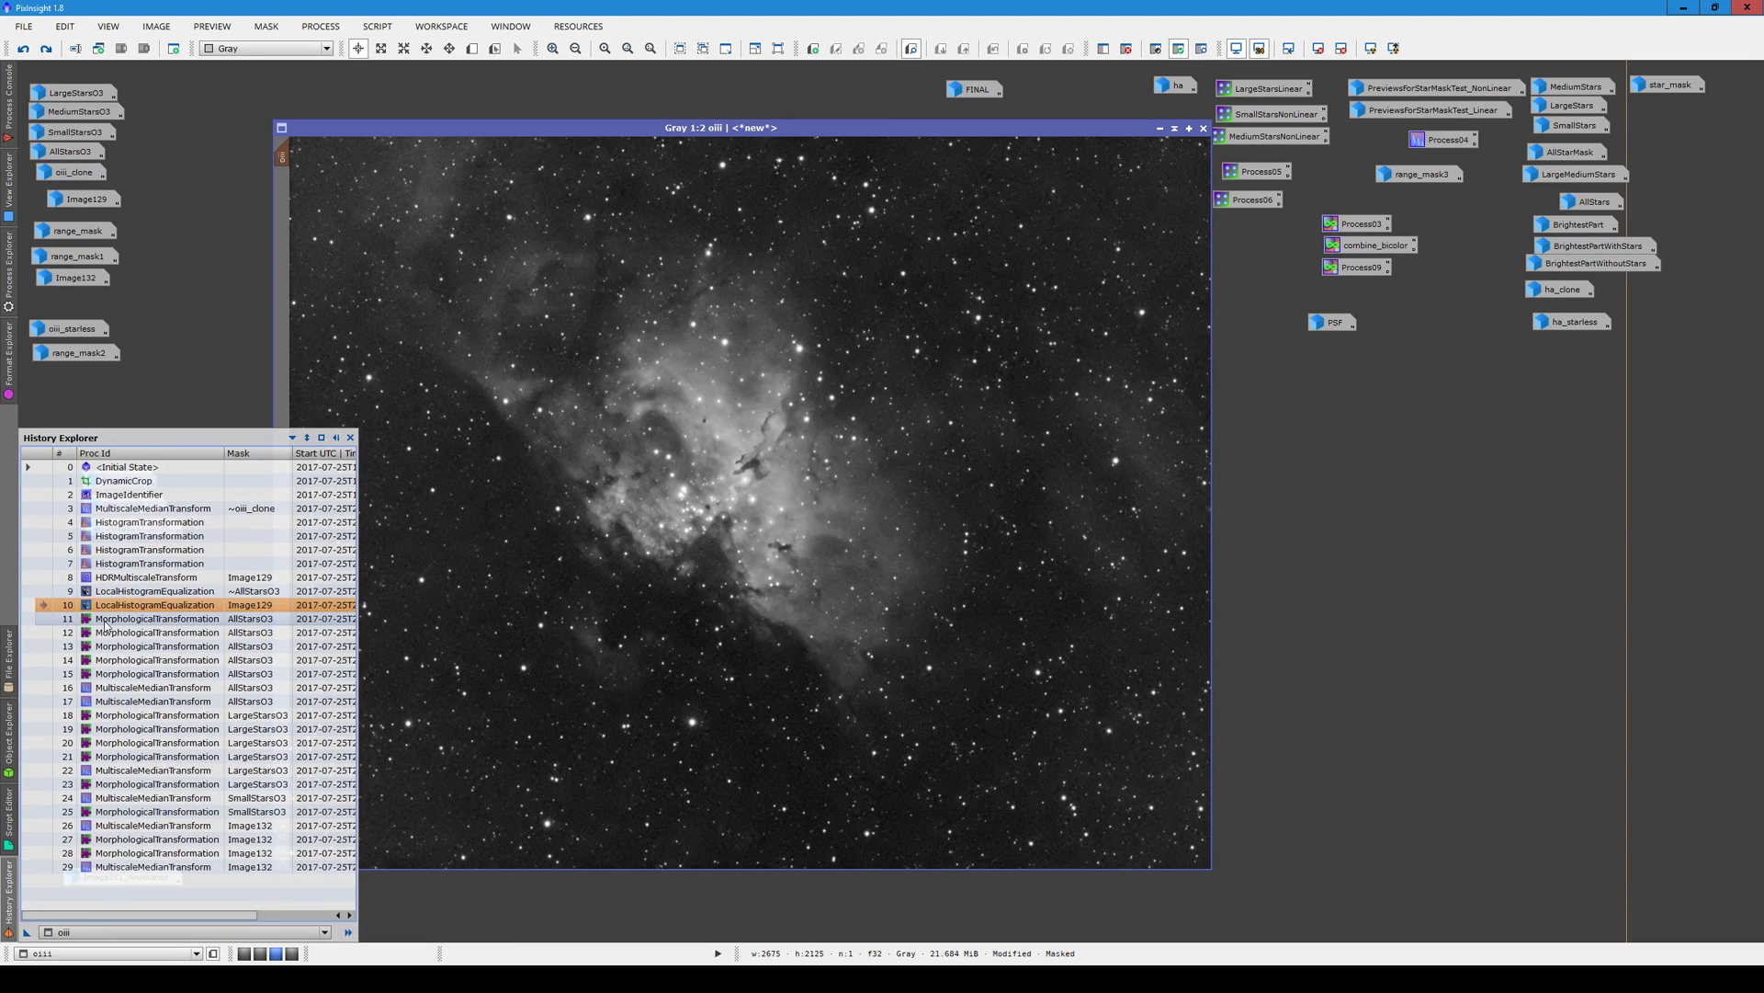
double_click(103, 625)
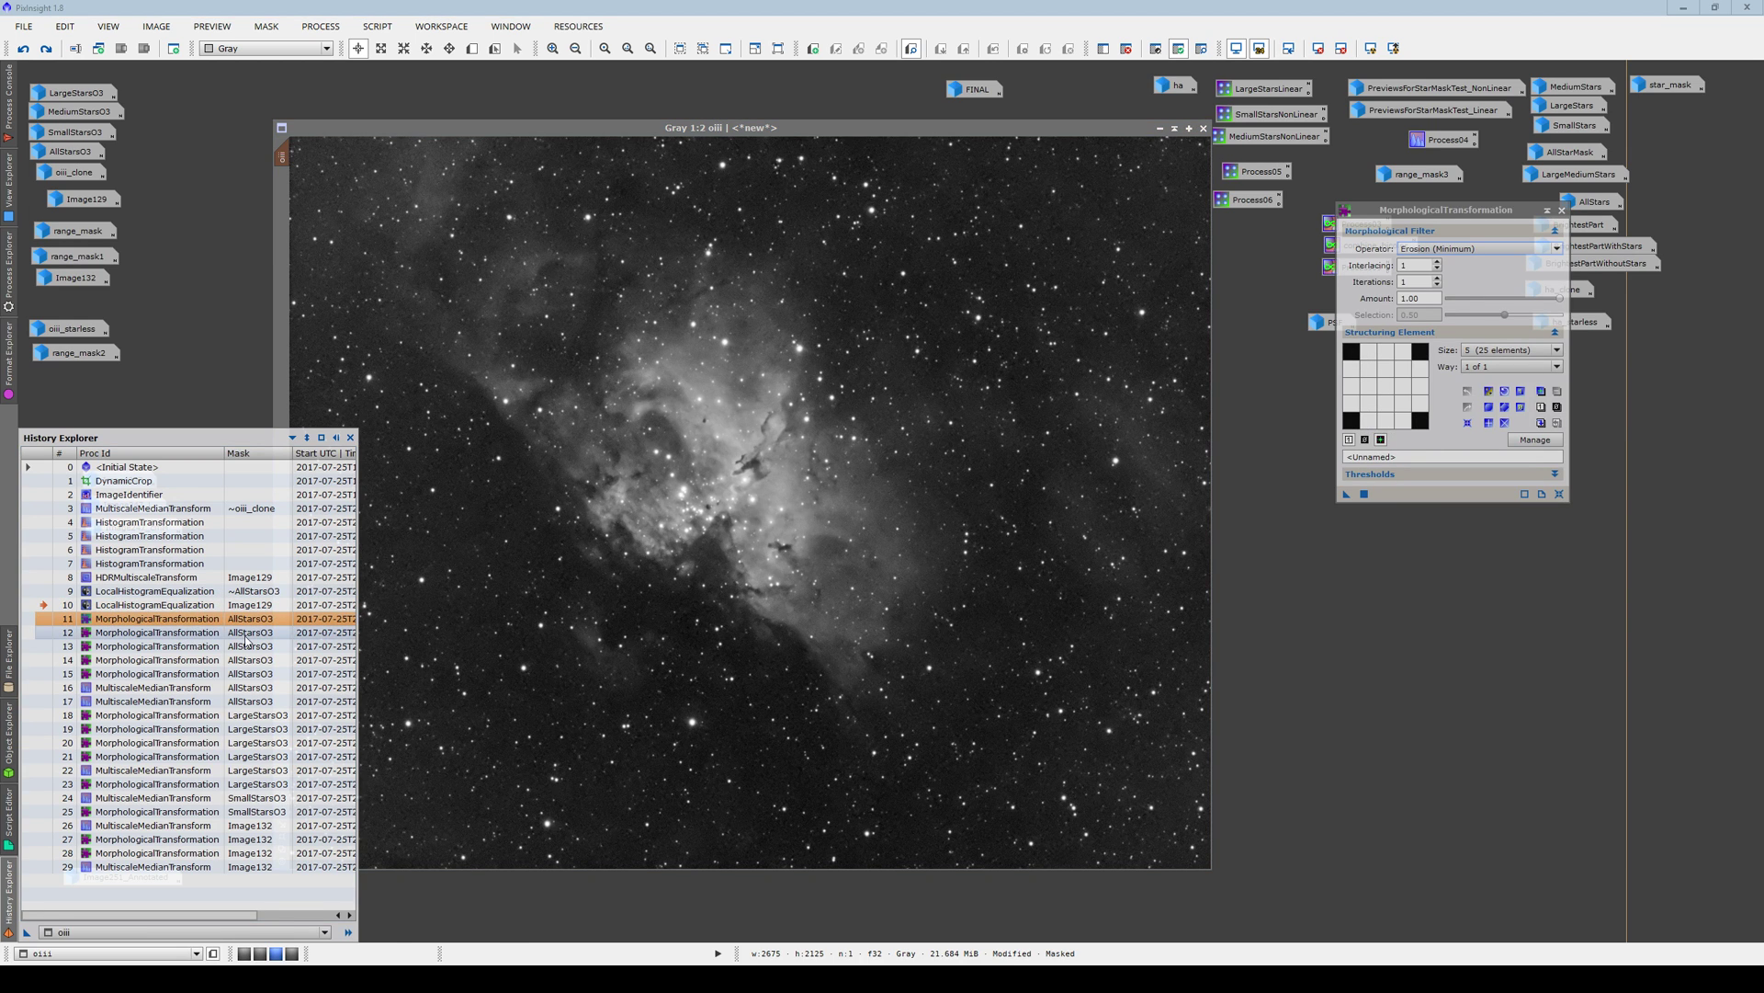
drag(1436, 214, 1347, 396)
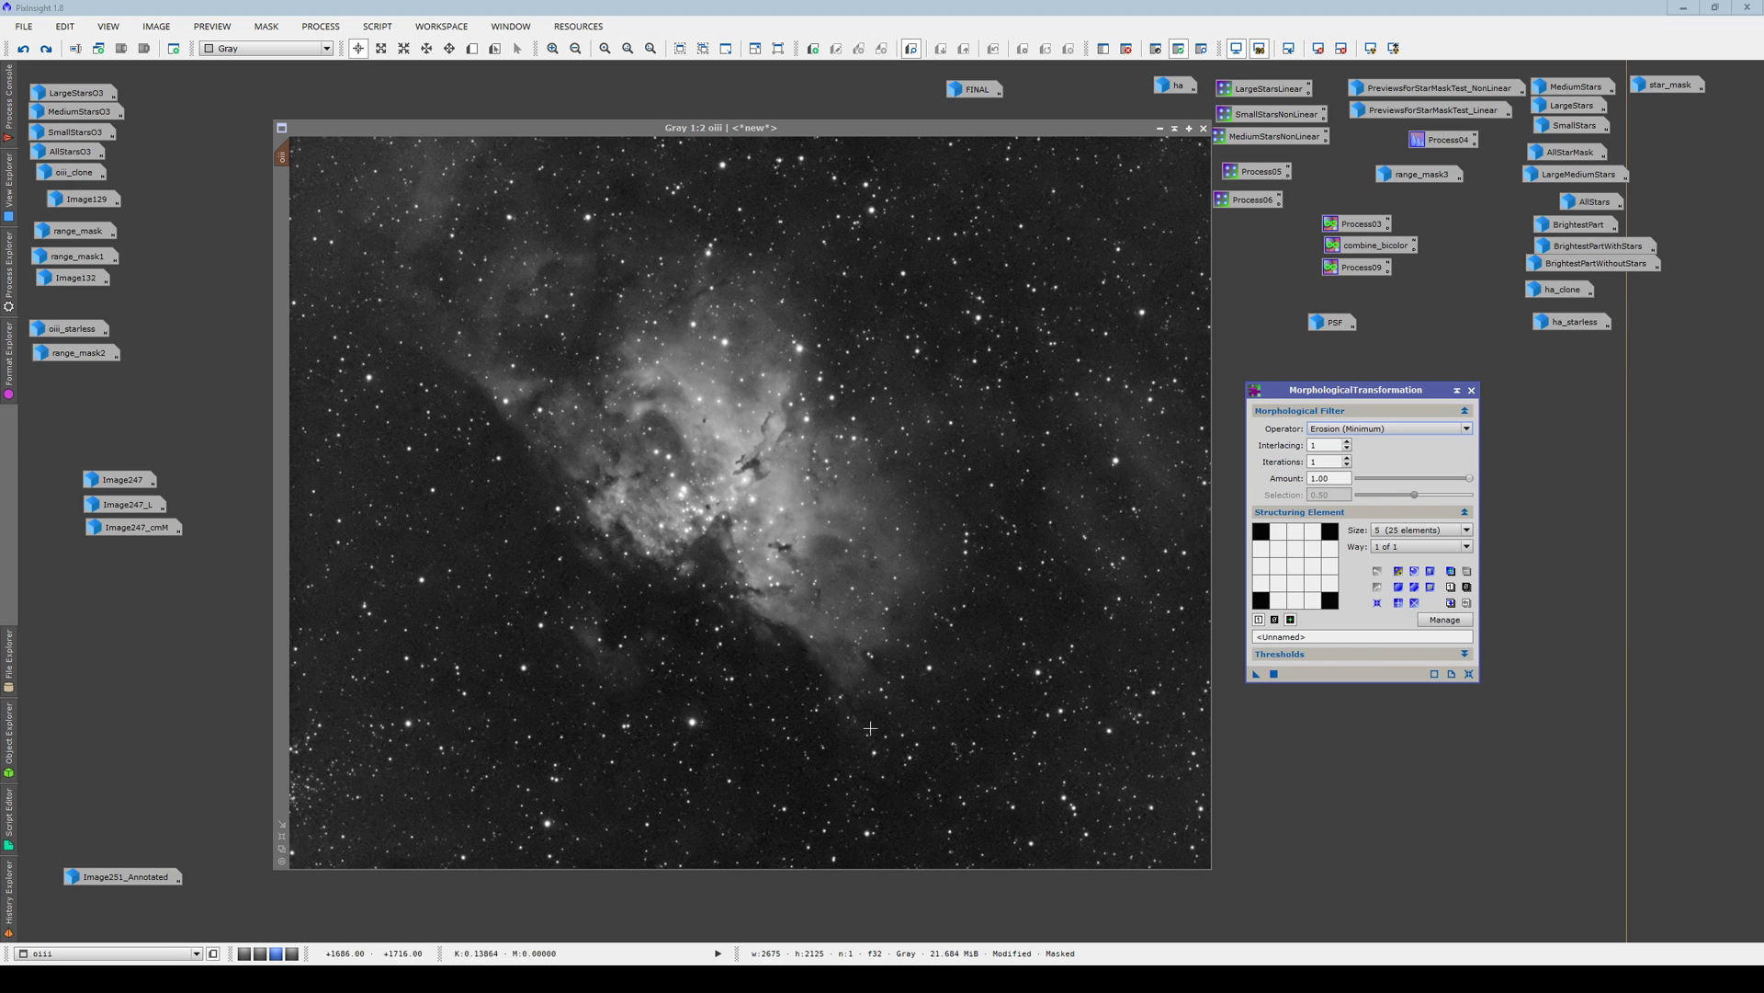
click(7, 896)
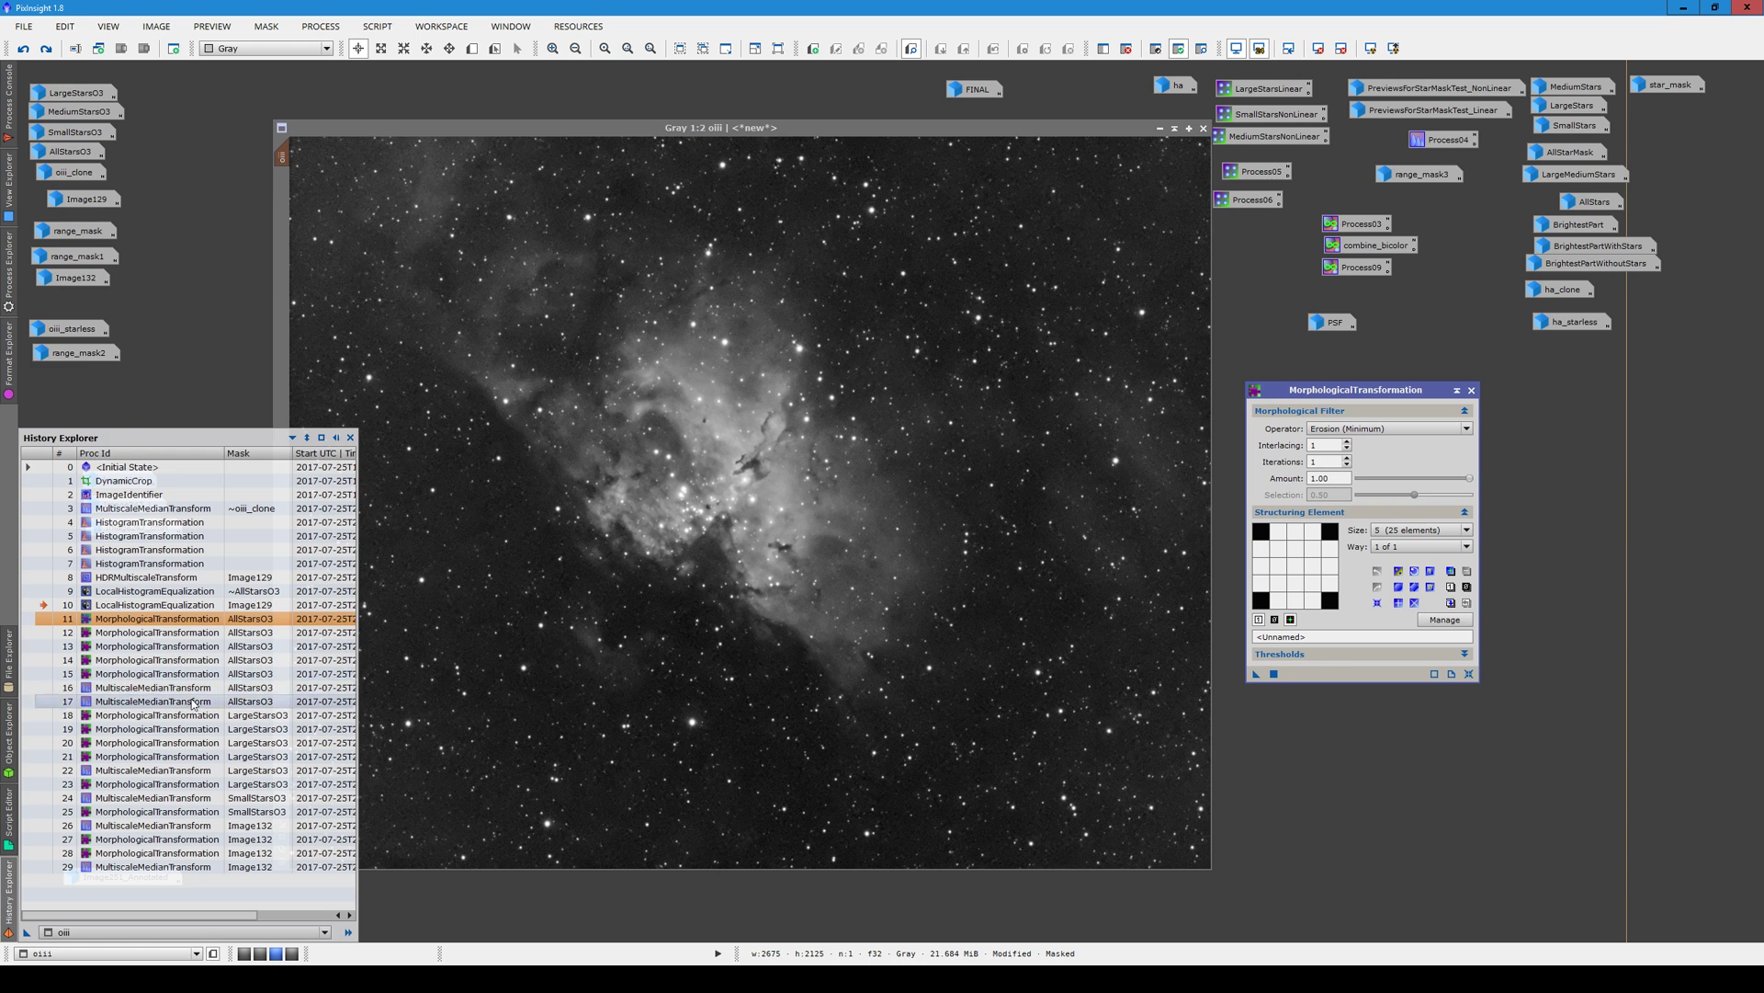
double_click(132, 694)
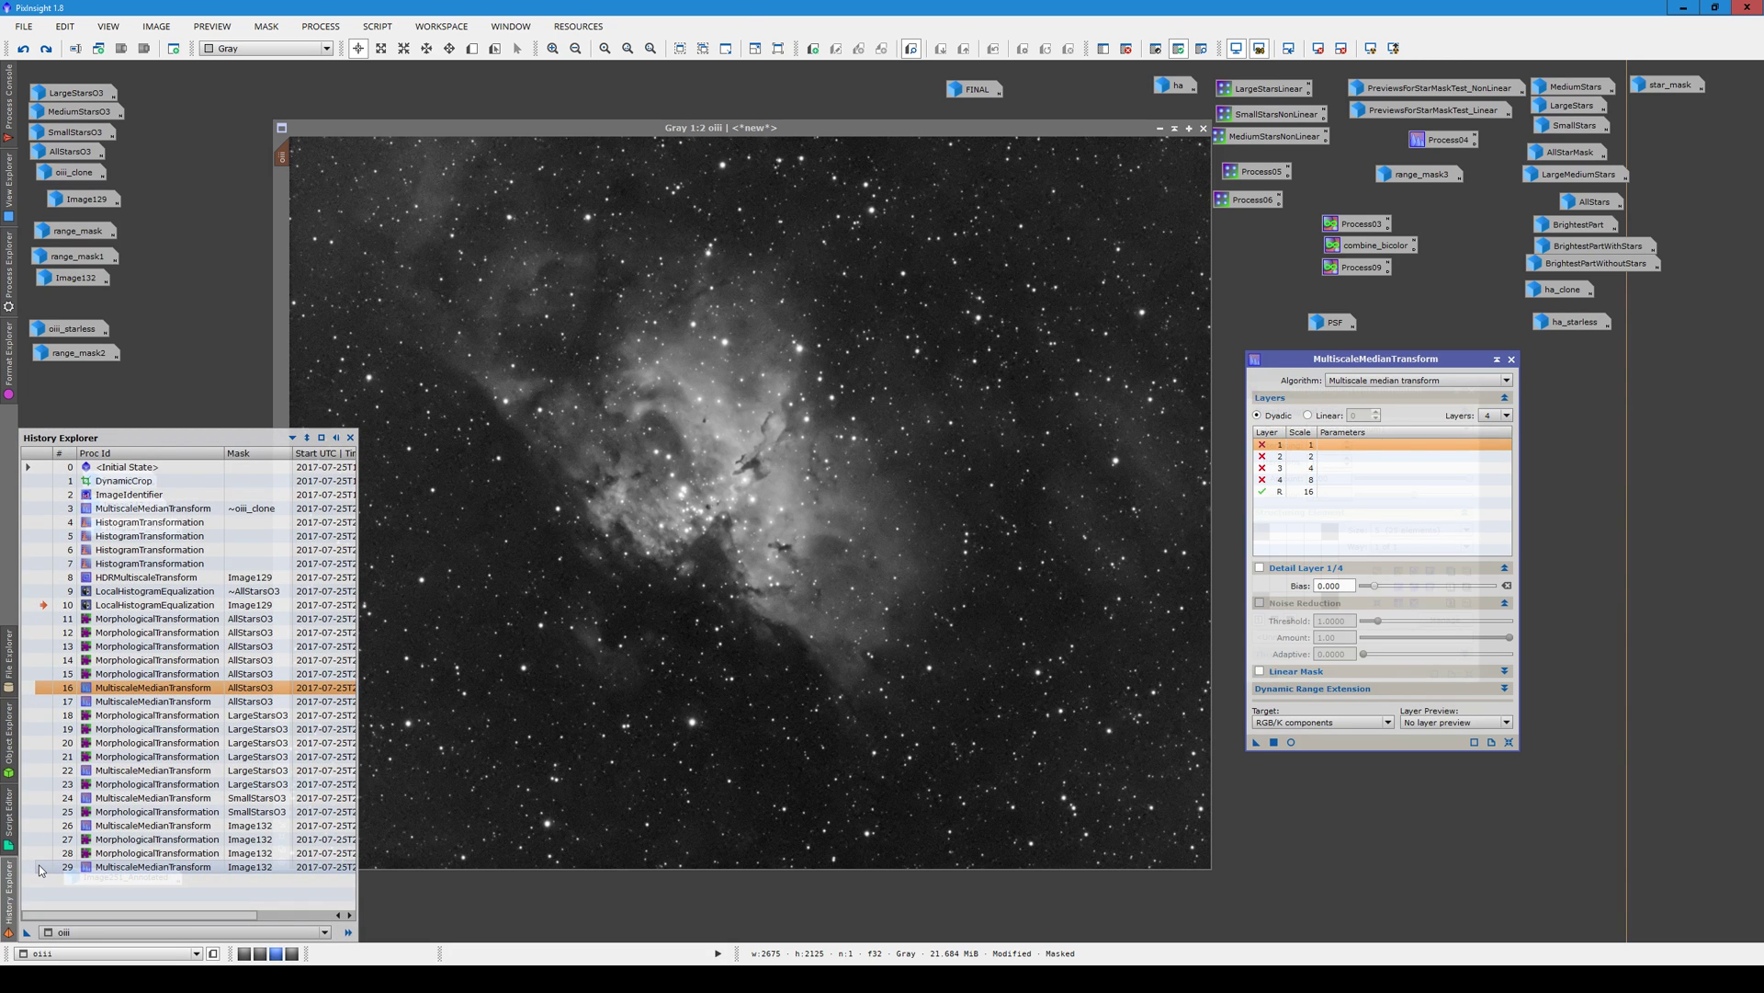
Step oiii from LocalHistogramEqualization into its star-reducing morphology states
click(40, 867)
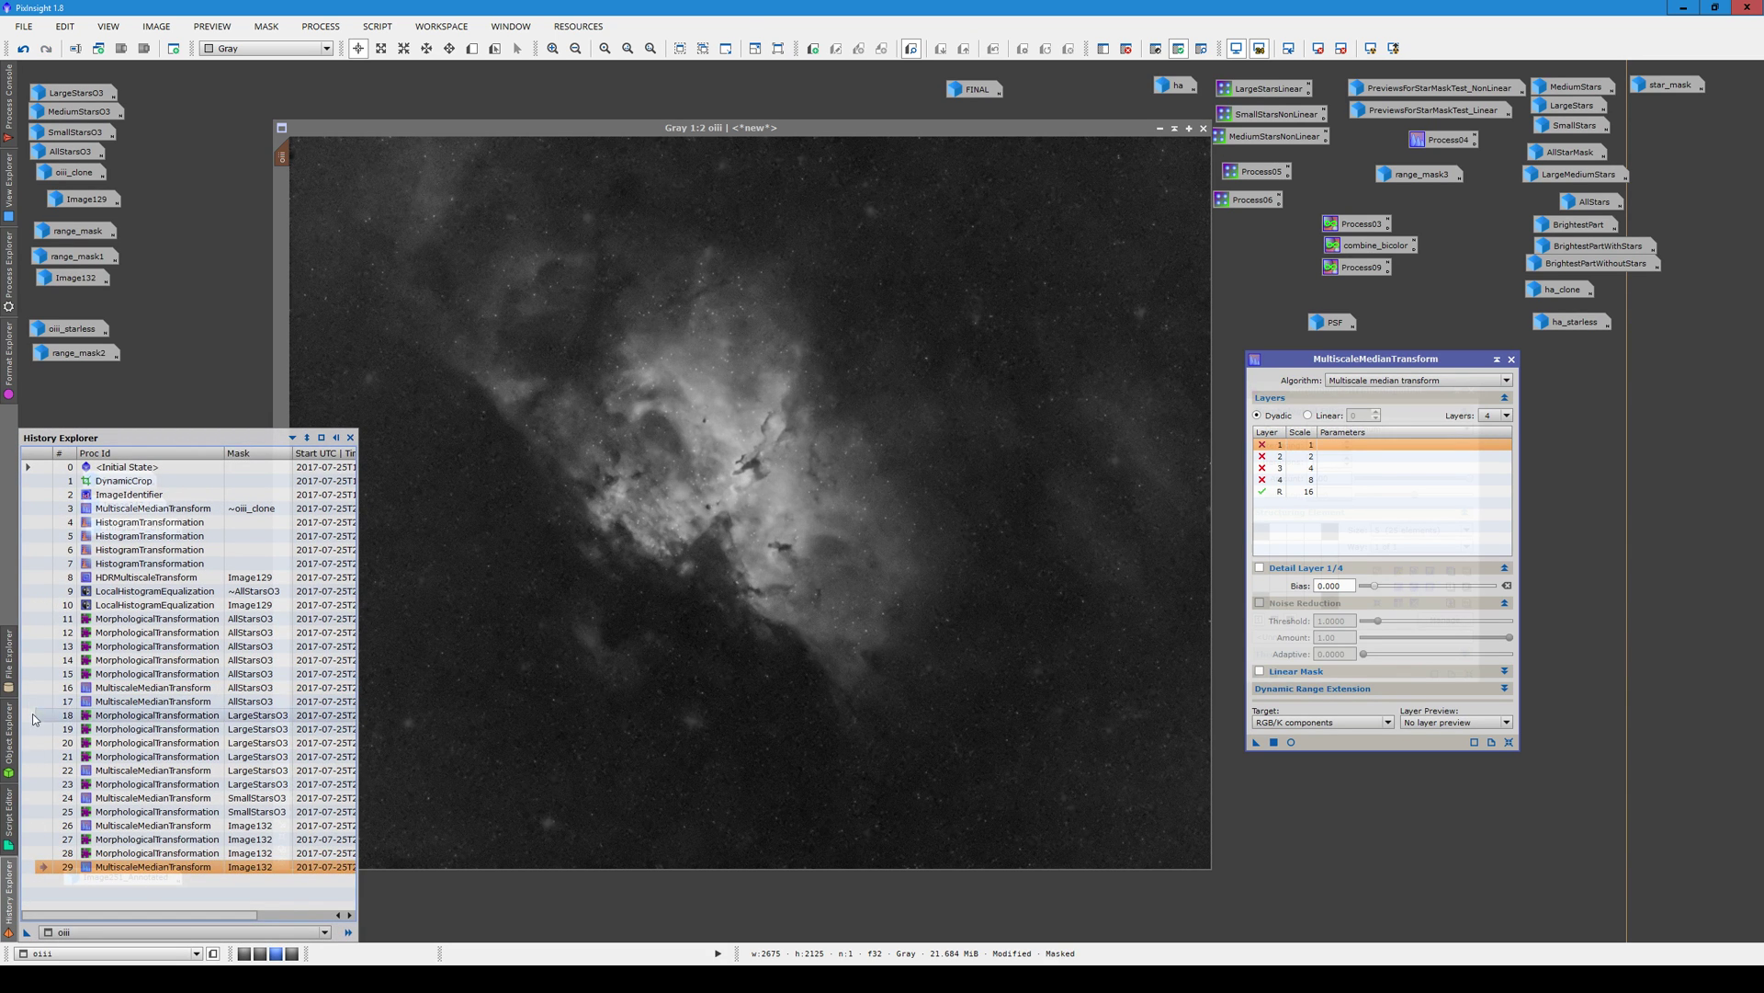
click(43, 605)
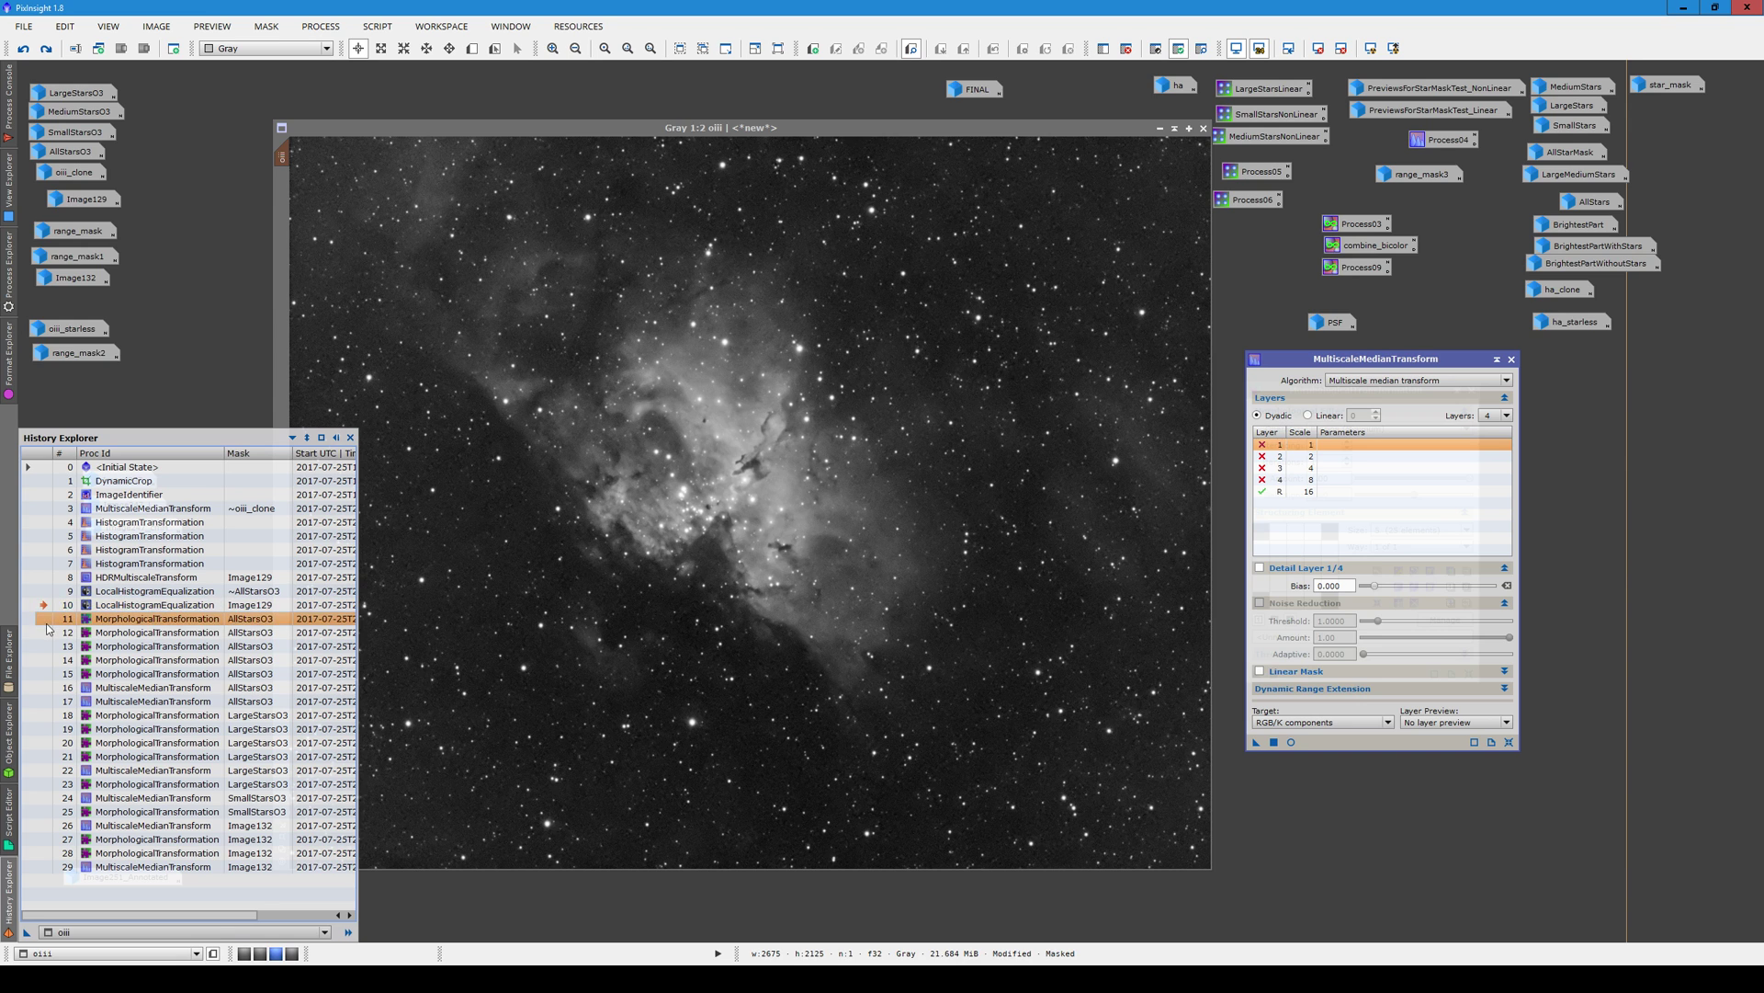
click(46, 647)
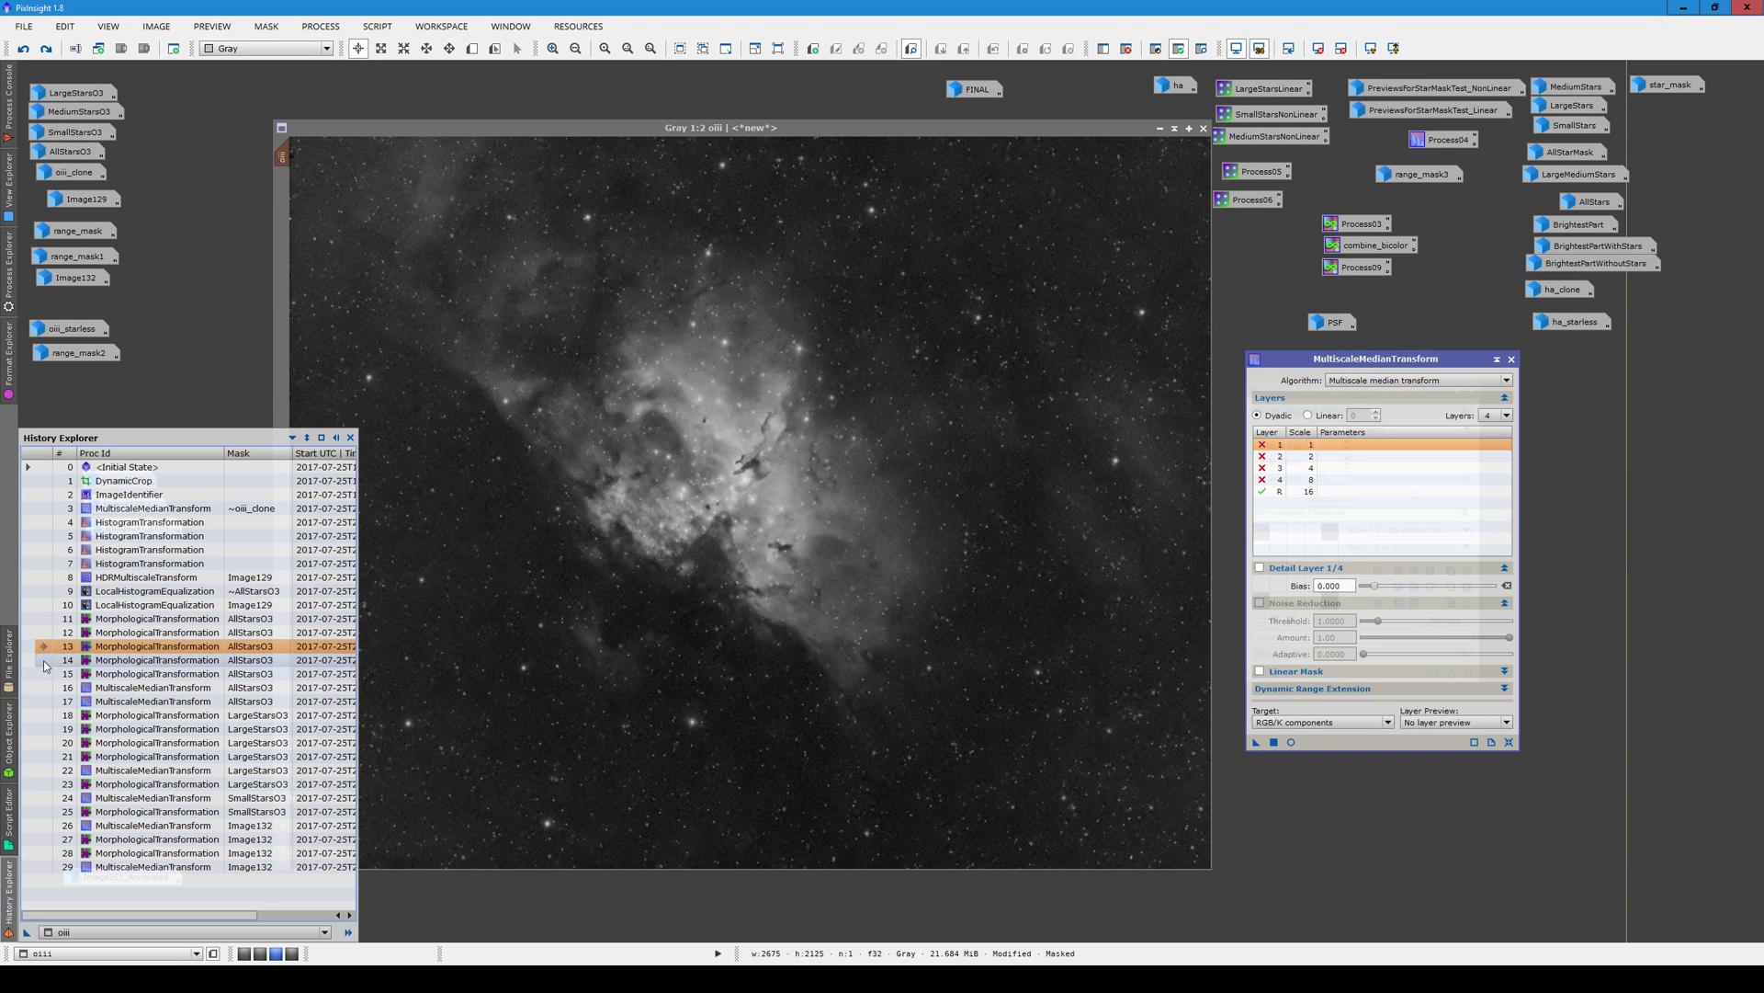
click(45, 659)
click(49, 686)
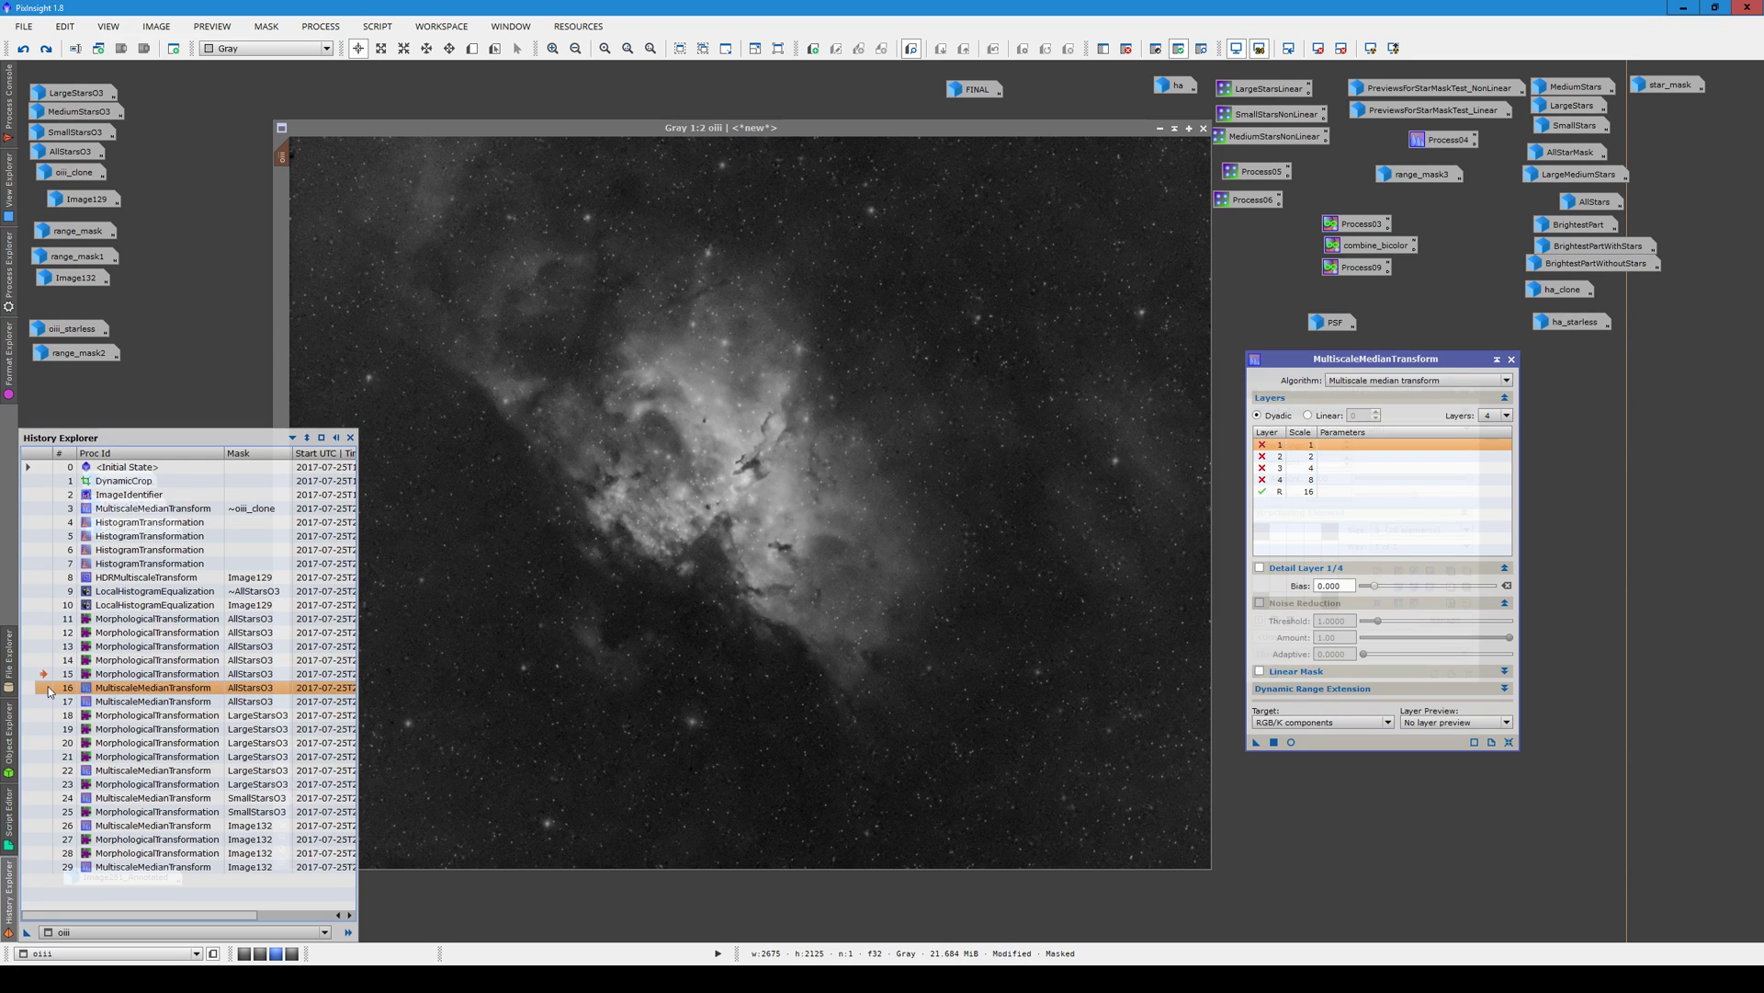
Advance oiii through the later star reductions to its latest state and close the median settings
click(43, 727)
click(36, 800)
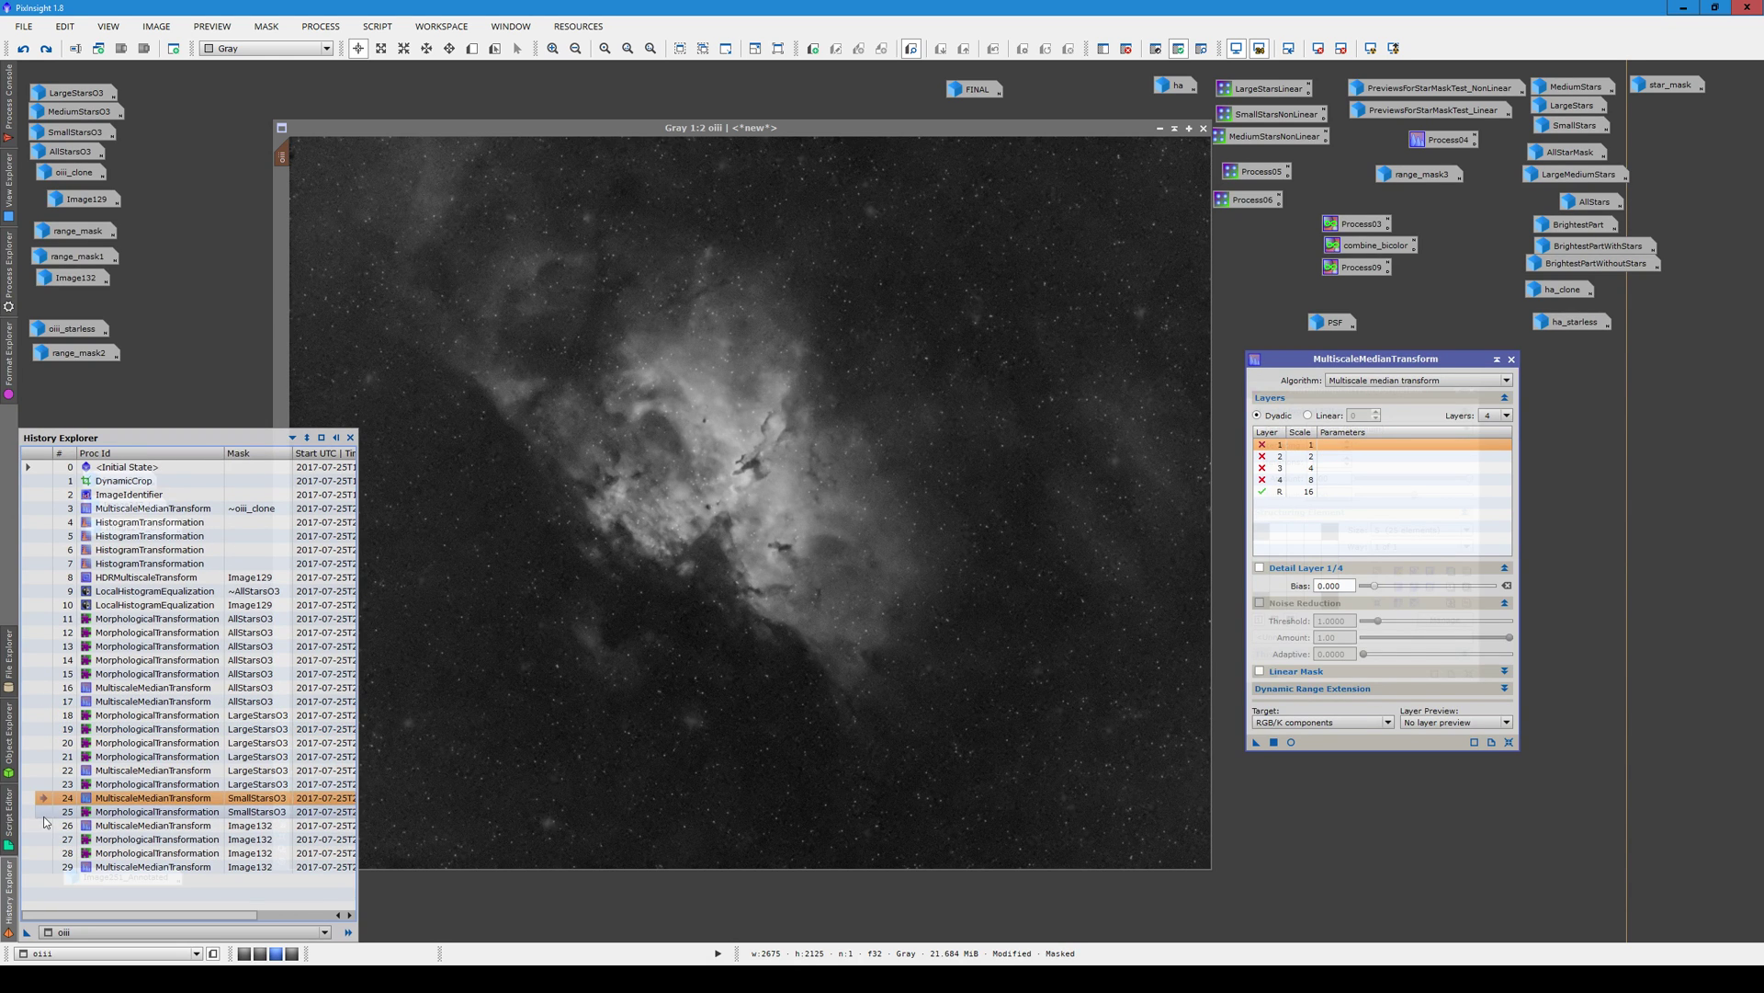
click(44, 825)
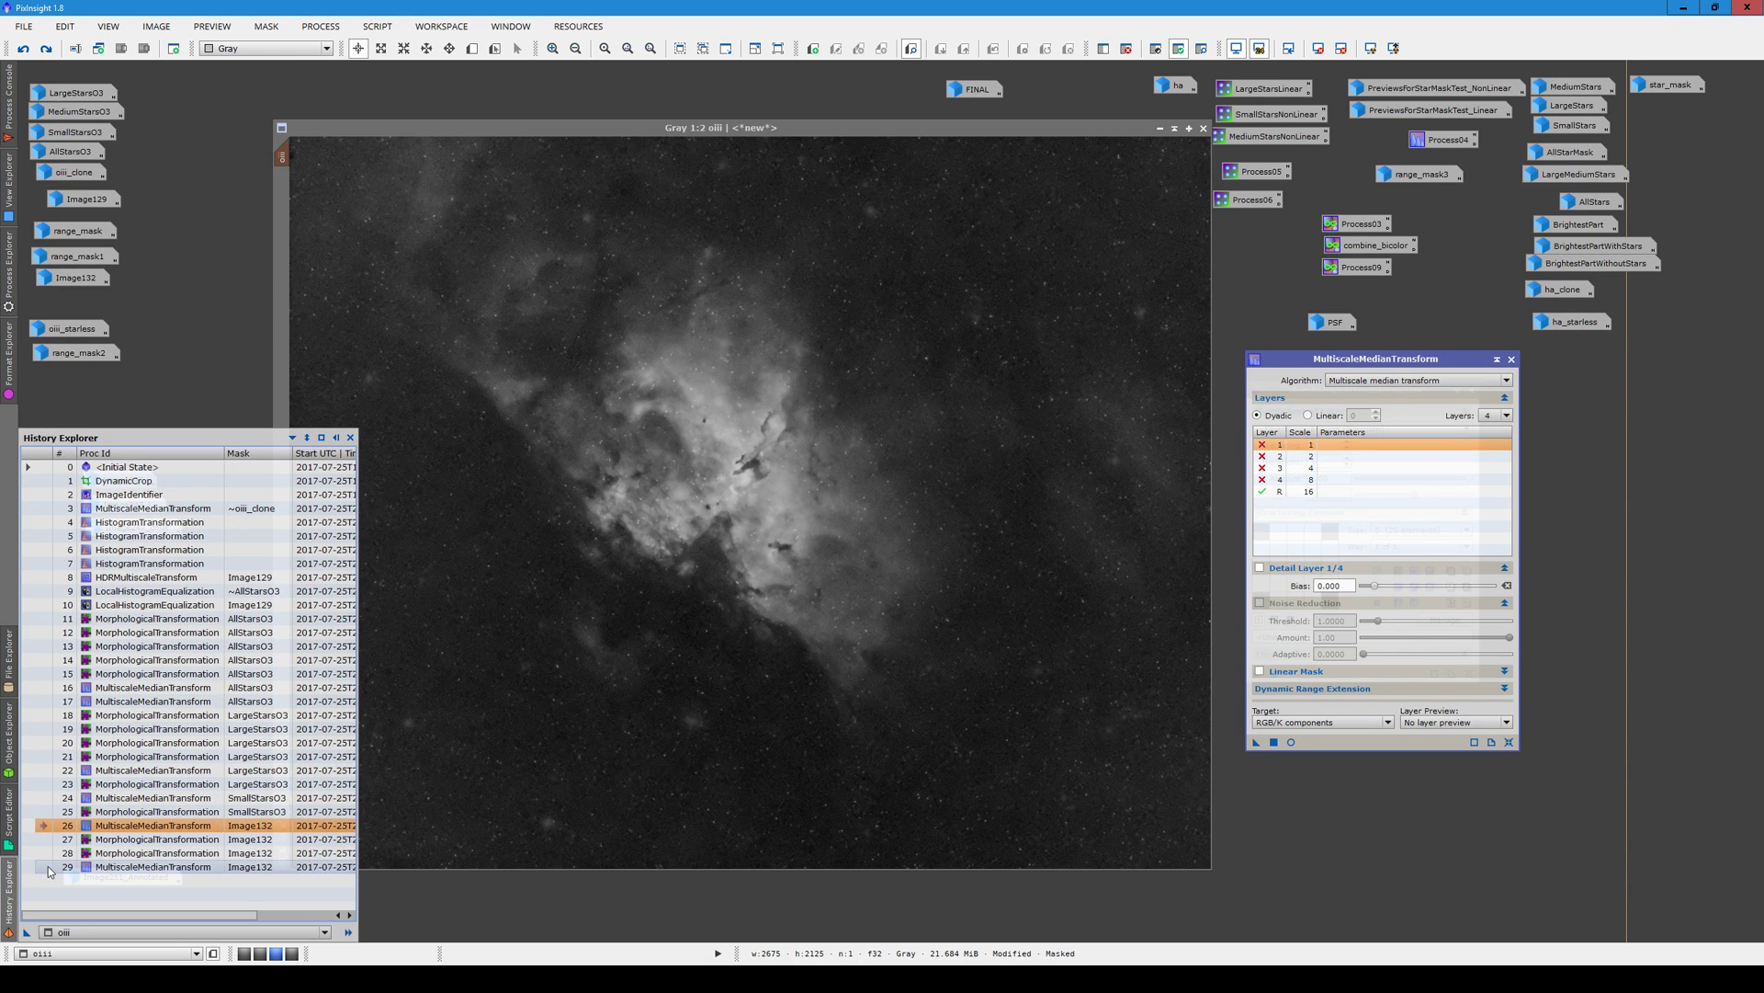
click(48, 866)
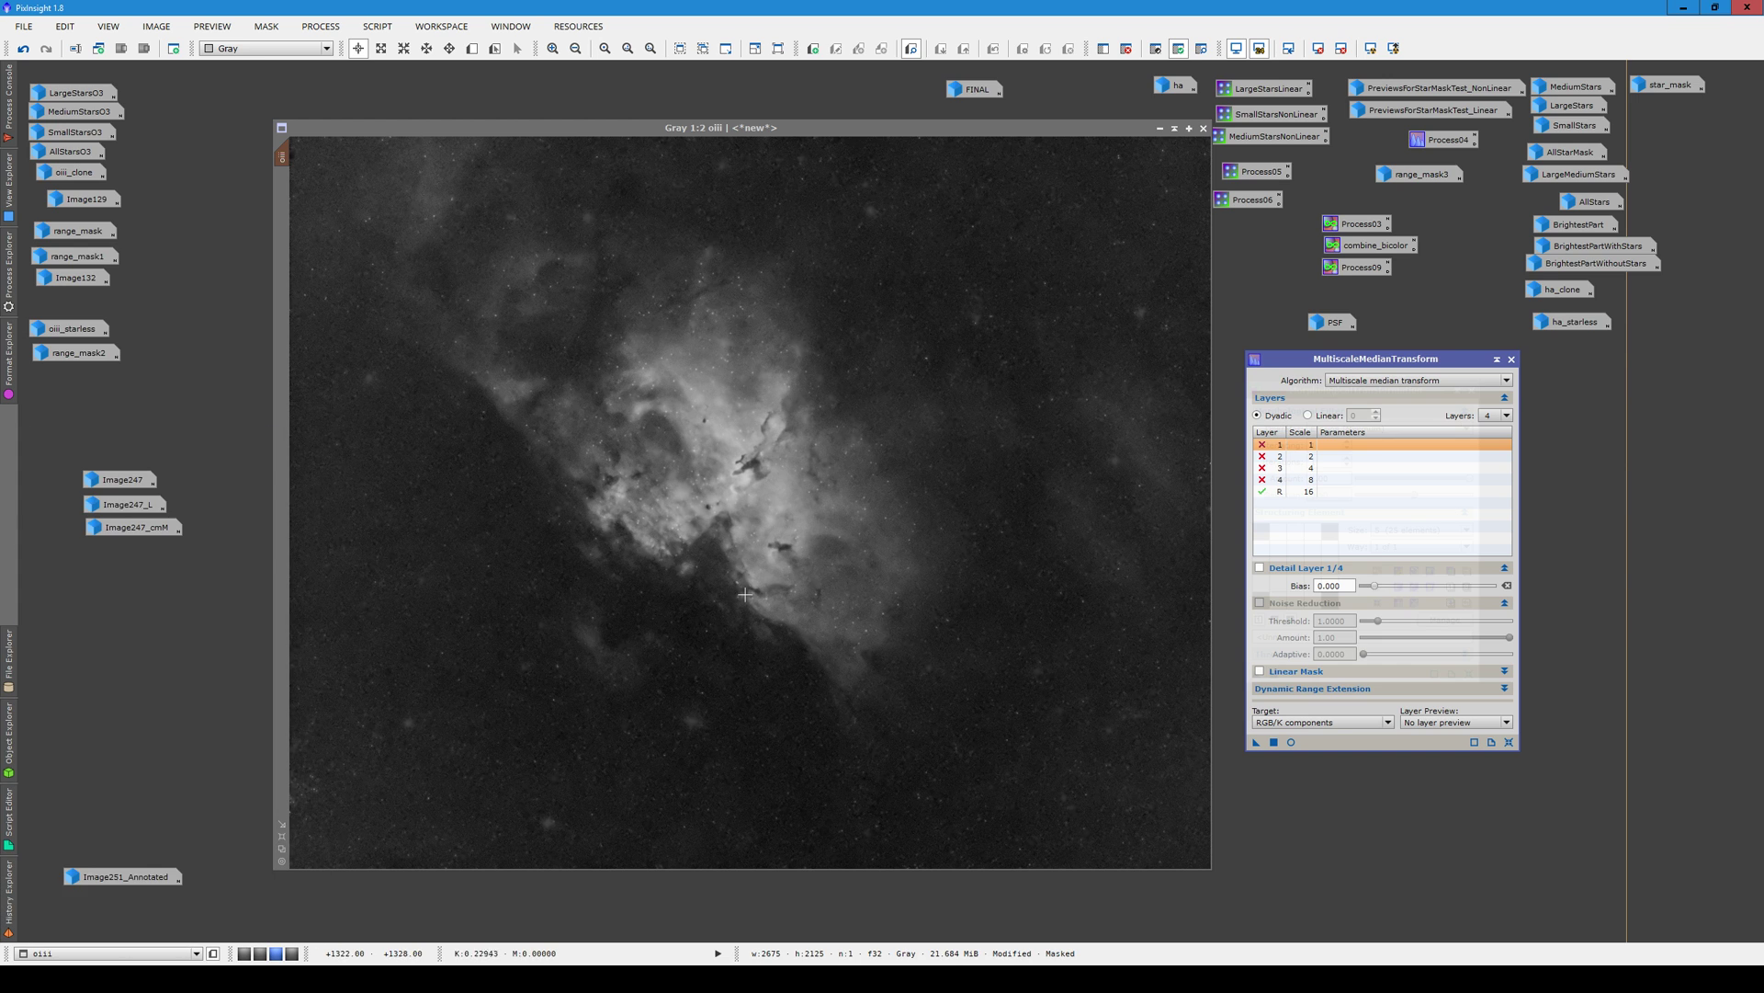
click(1511, 361)
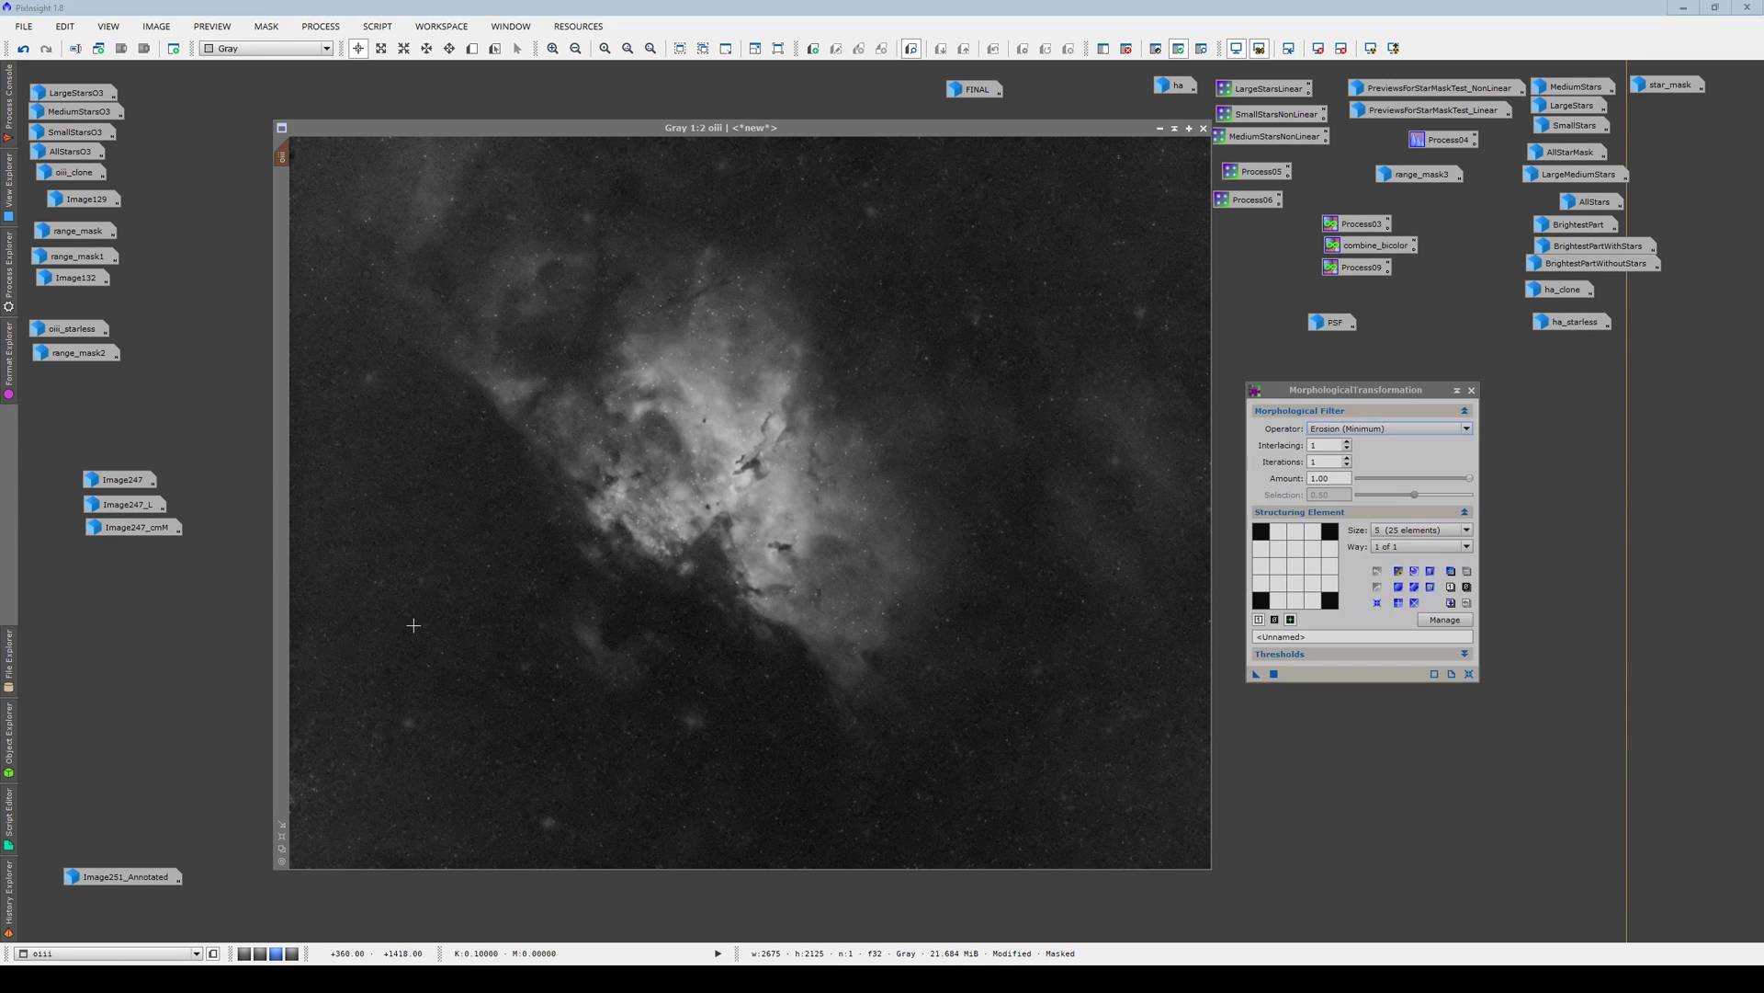
Iconize oiii, open oiii_starless, and show its processing history
click(1160, 131)
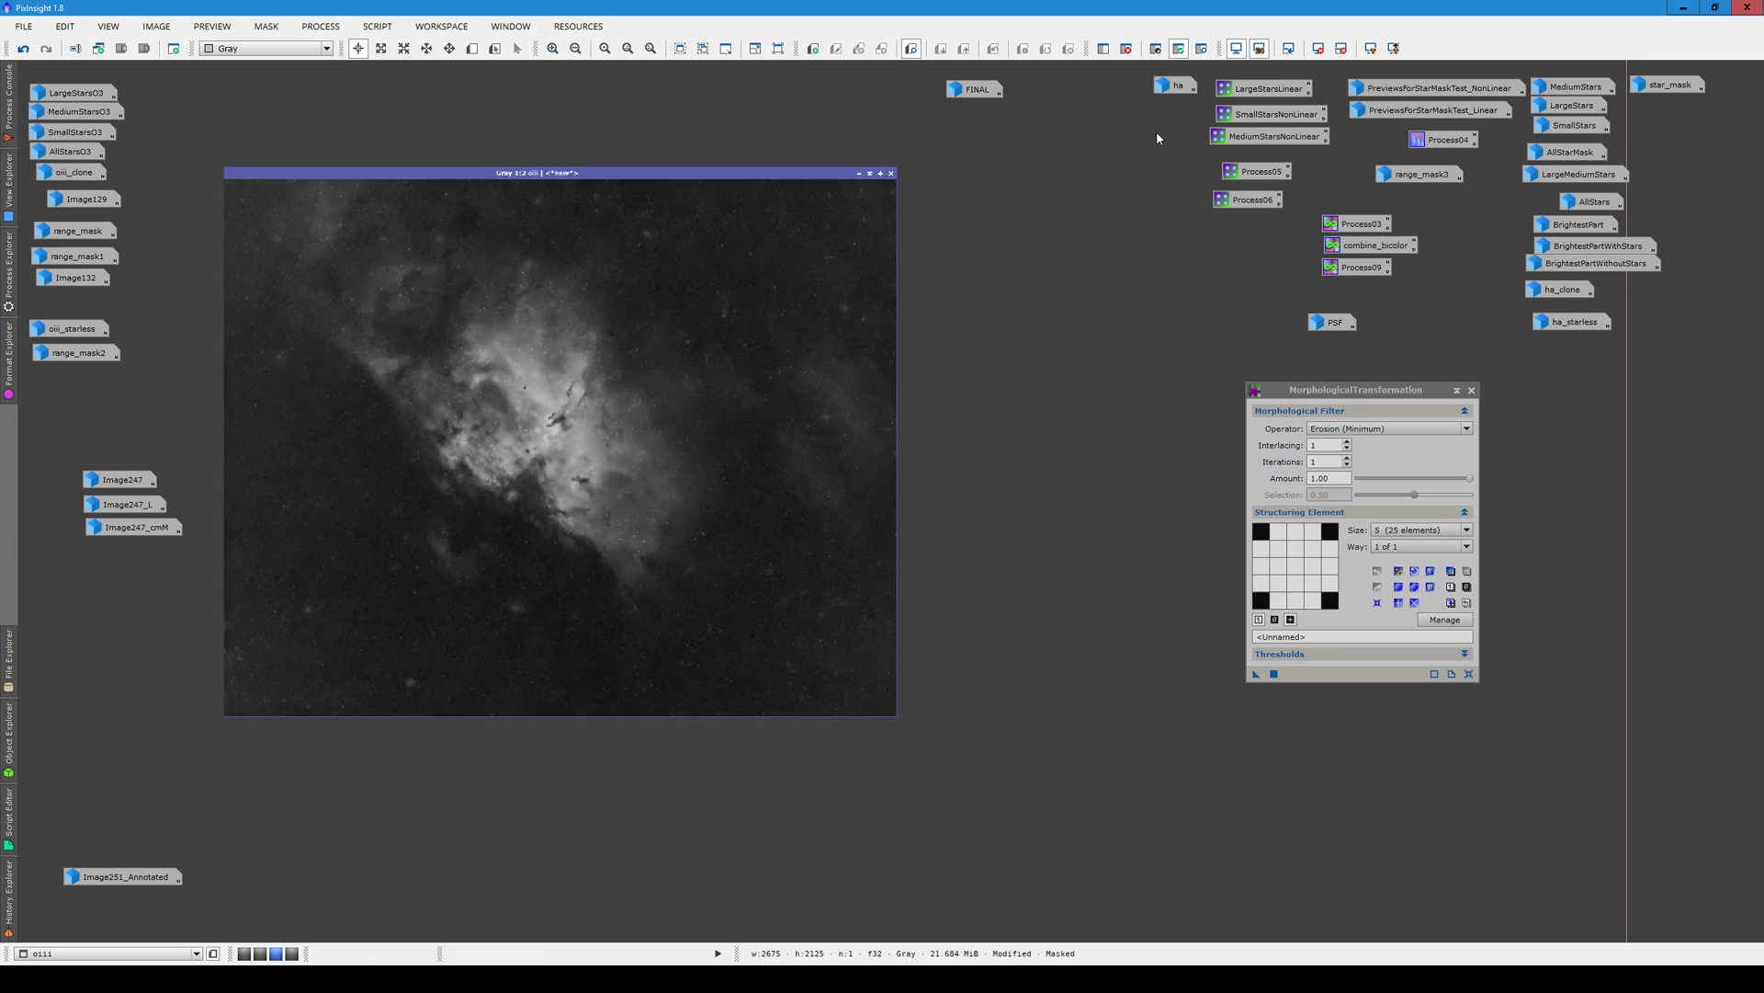
click(858, 172)
double_click(67, 331)
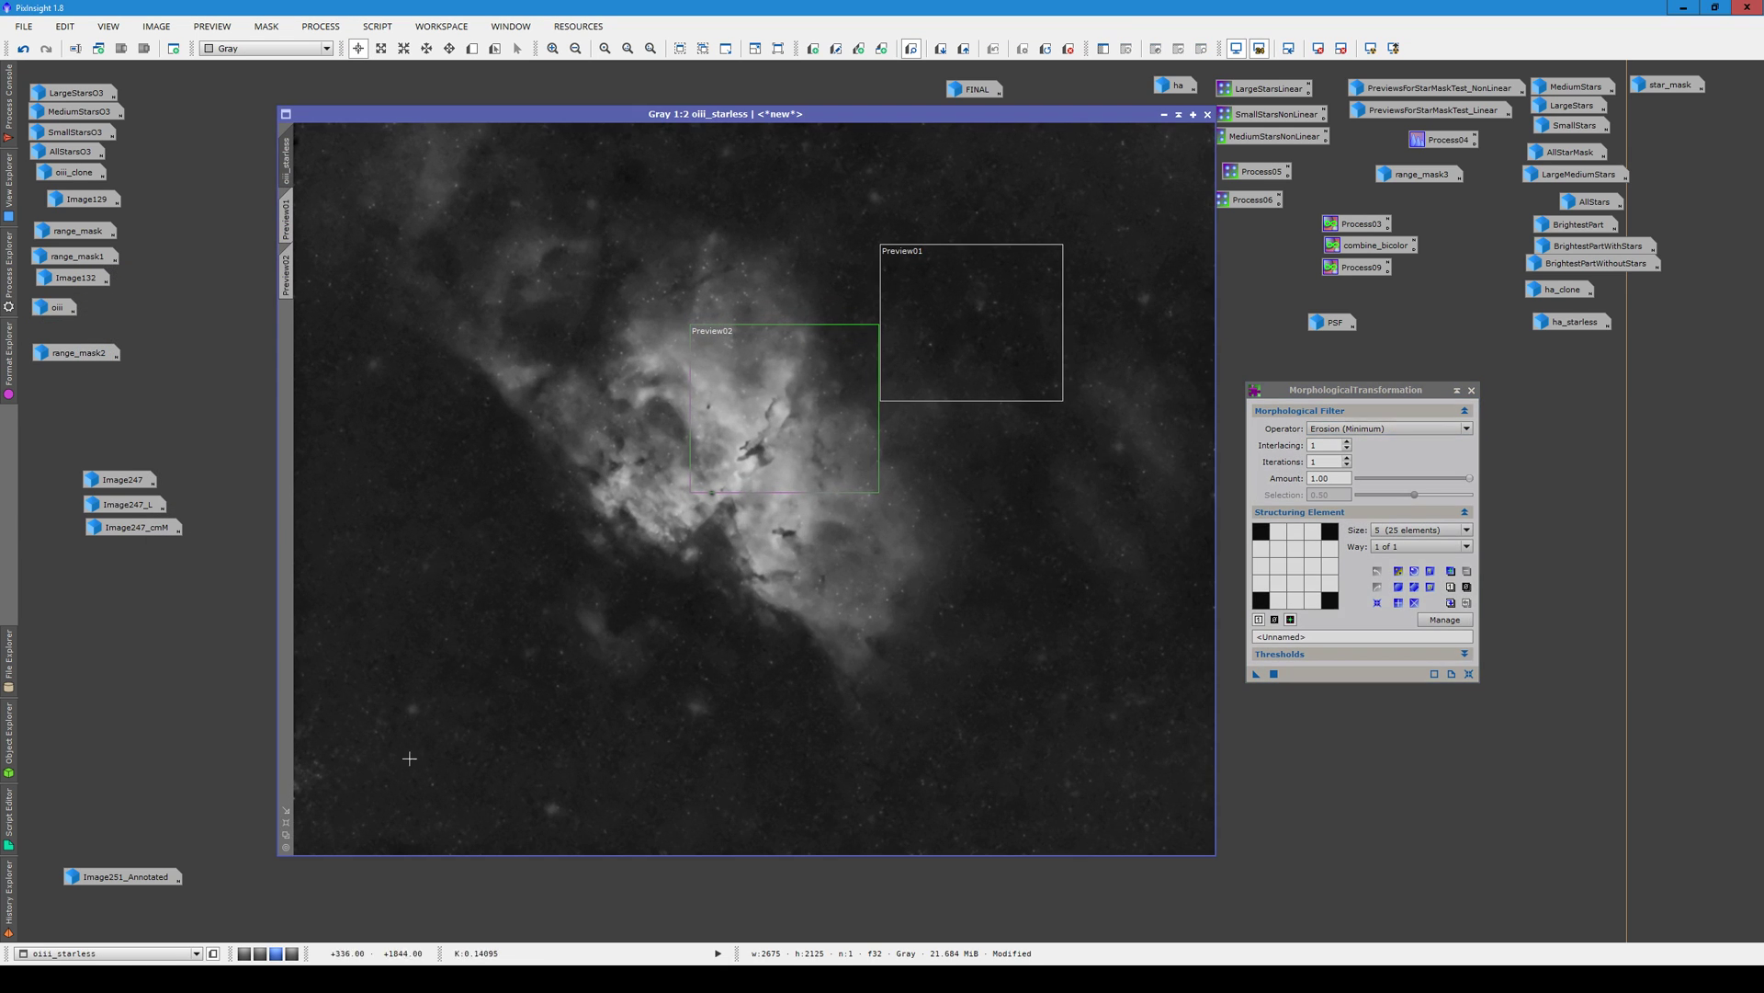
click(99, 933)
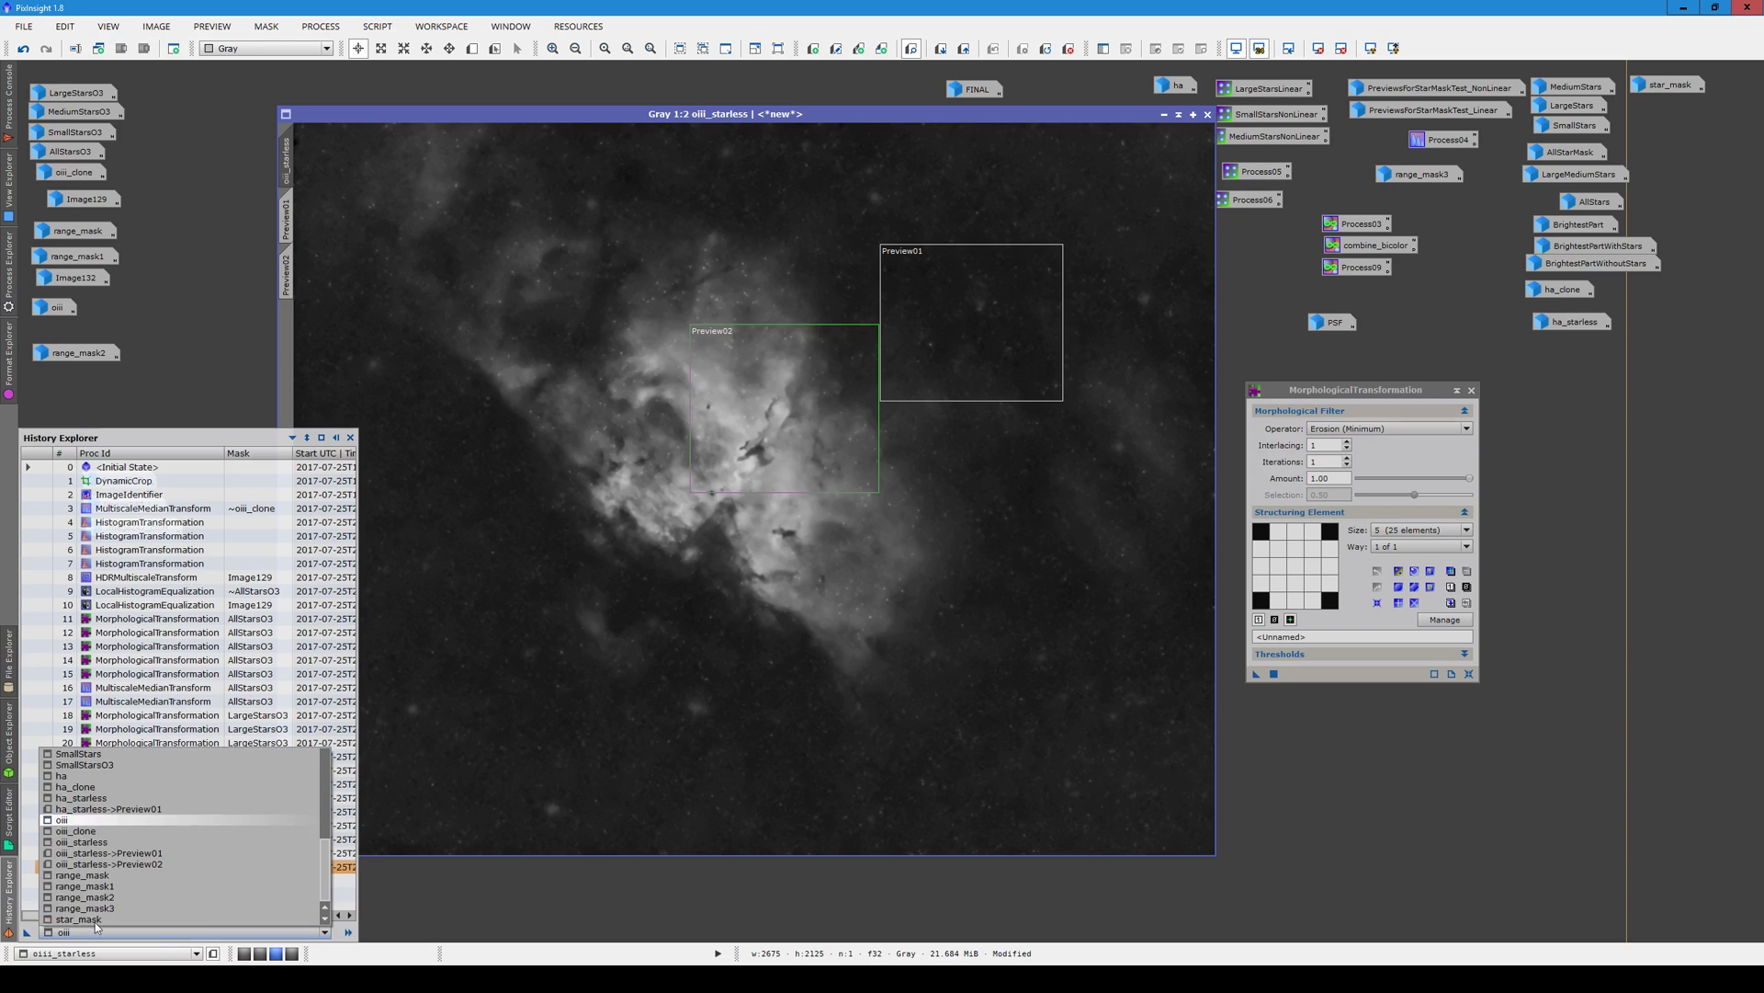
click(104, 842)
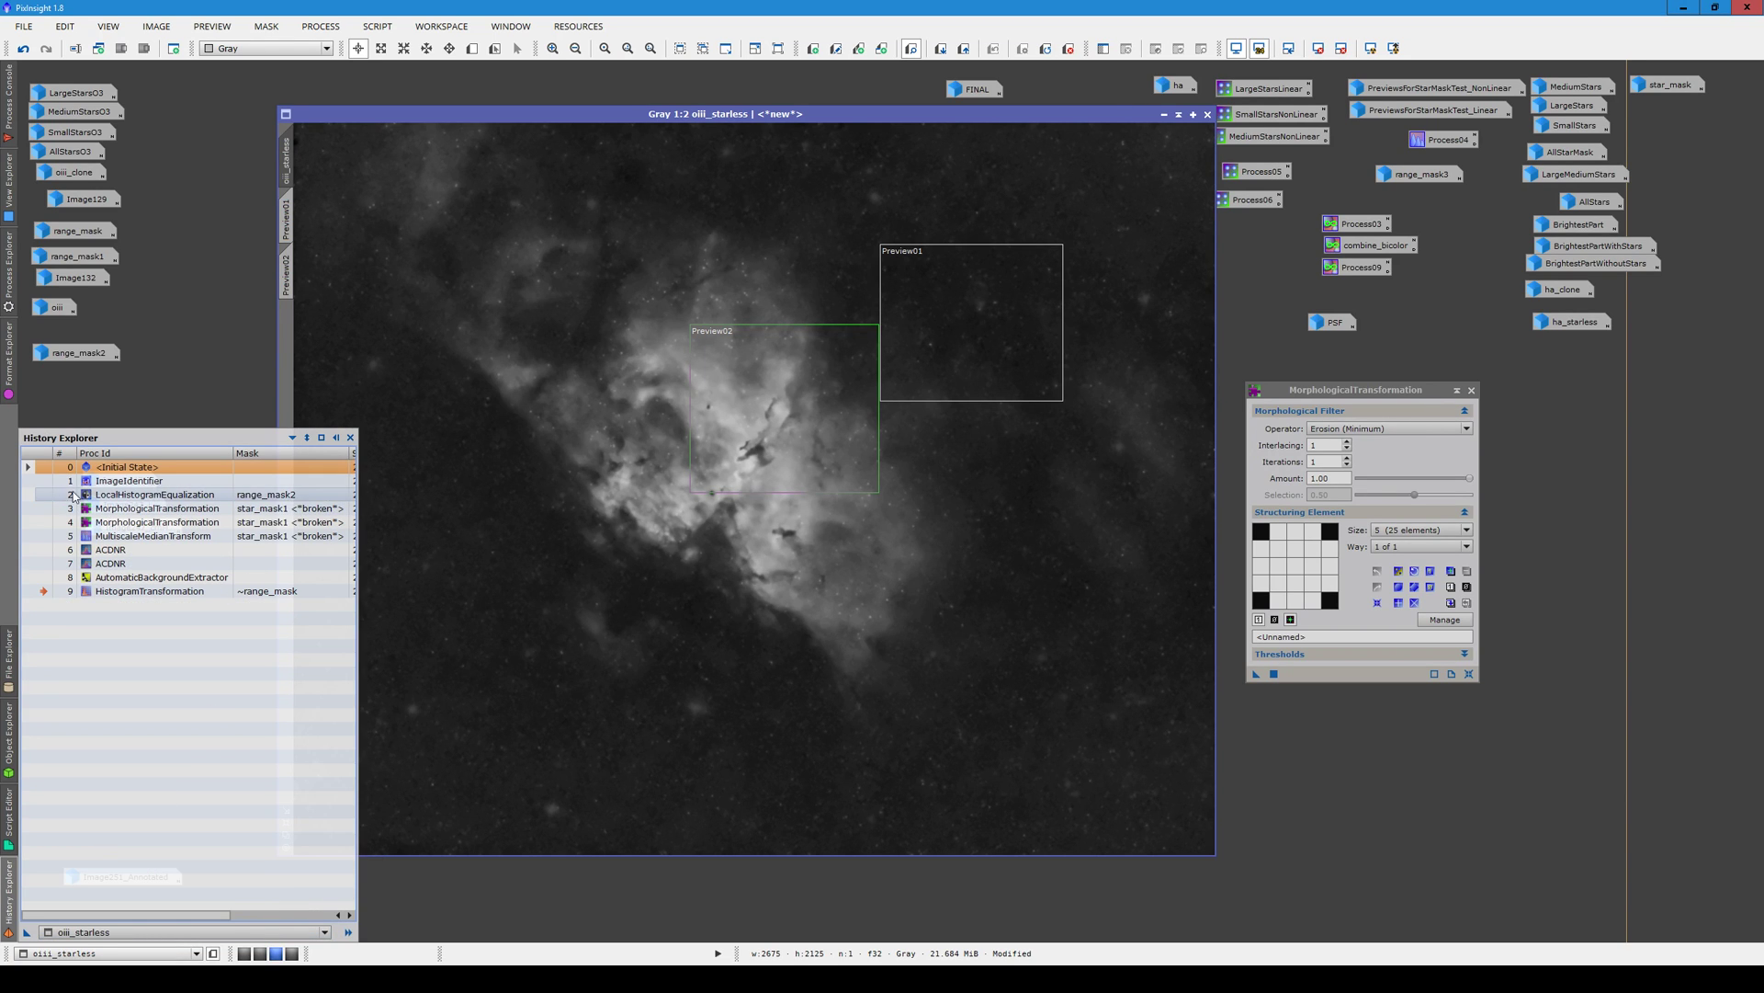
Step oiii_starless through LocalHistogramEqualization and MorphologicalTransformation, recalling both ACDNR steps' settings
double_click(42, 496)
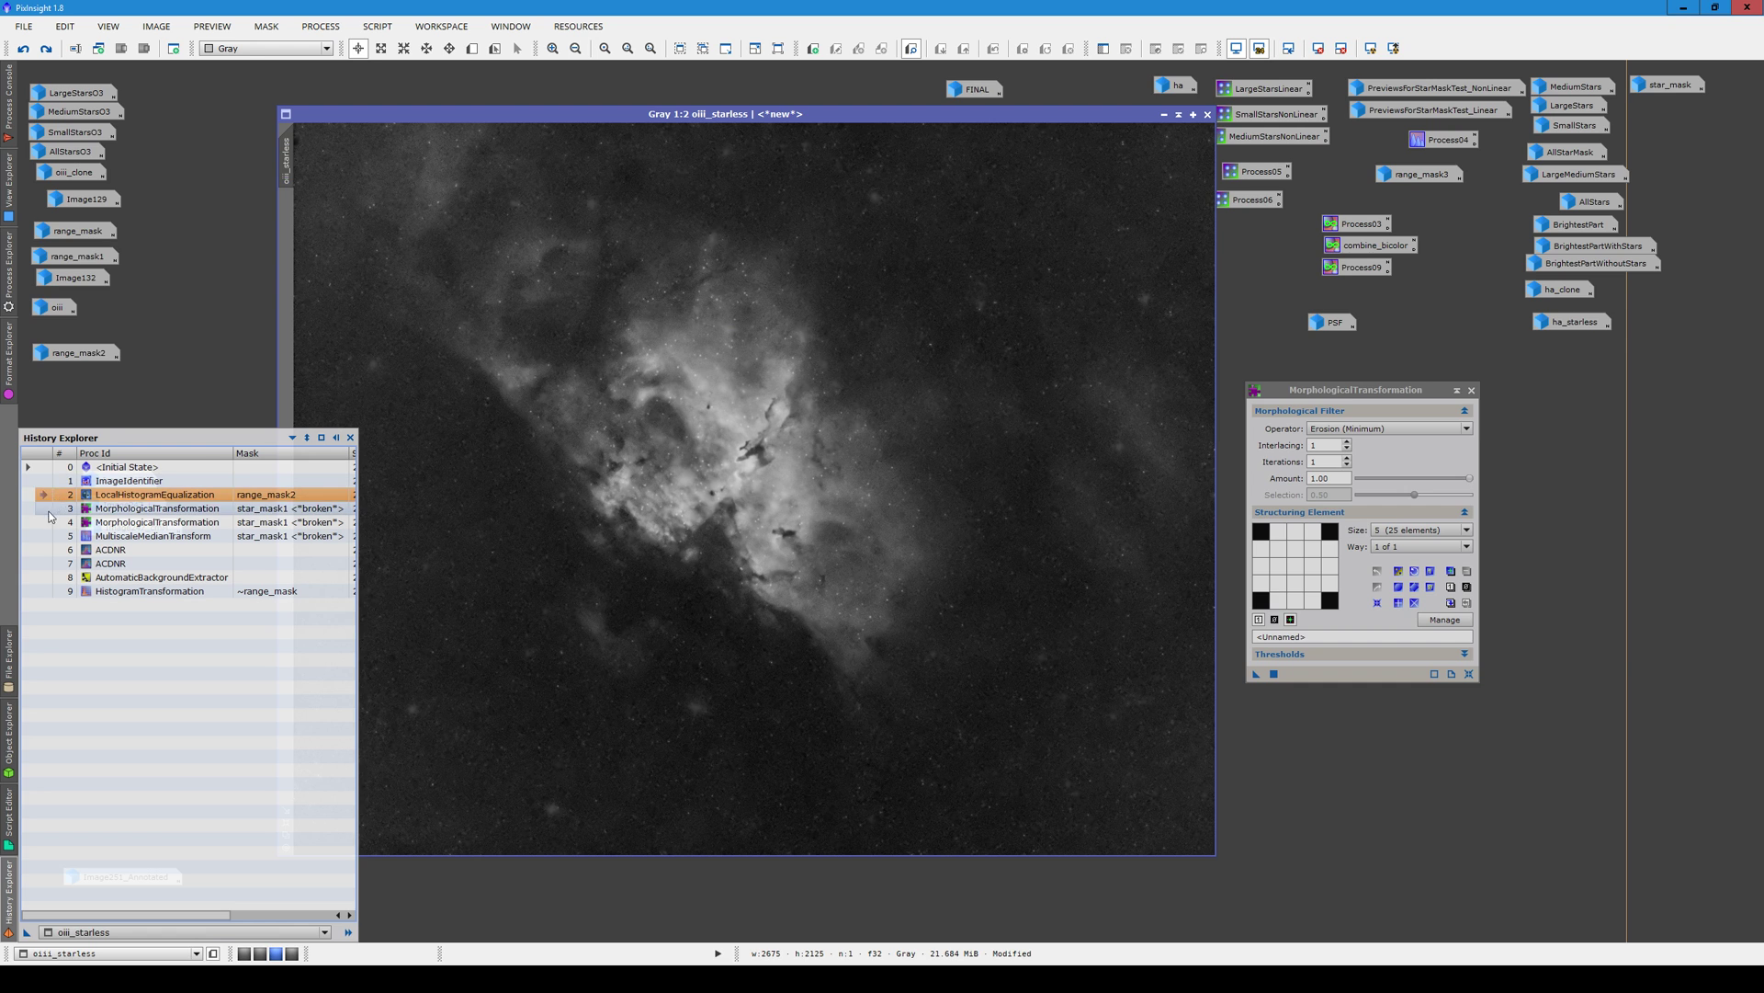
click(40, 507)
double_click(38, 524)
double_click(41, 549)
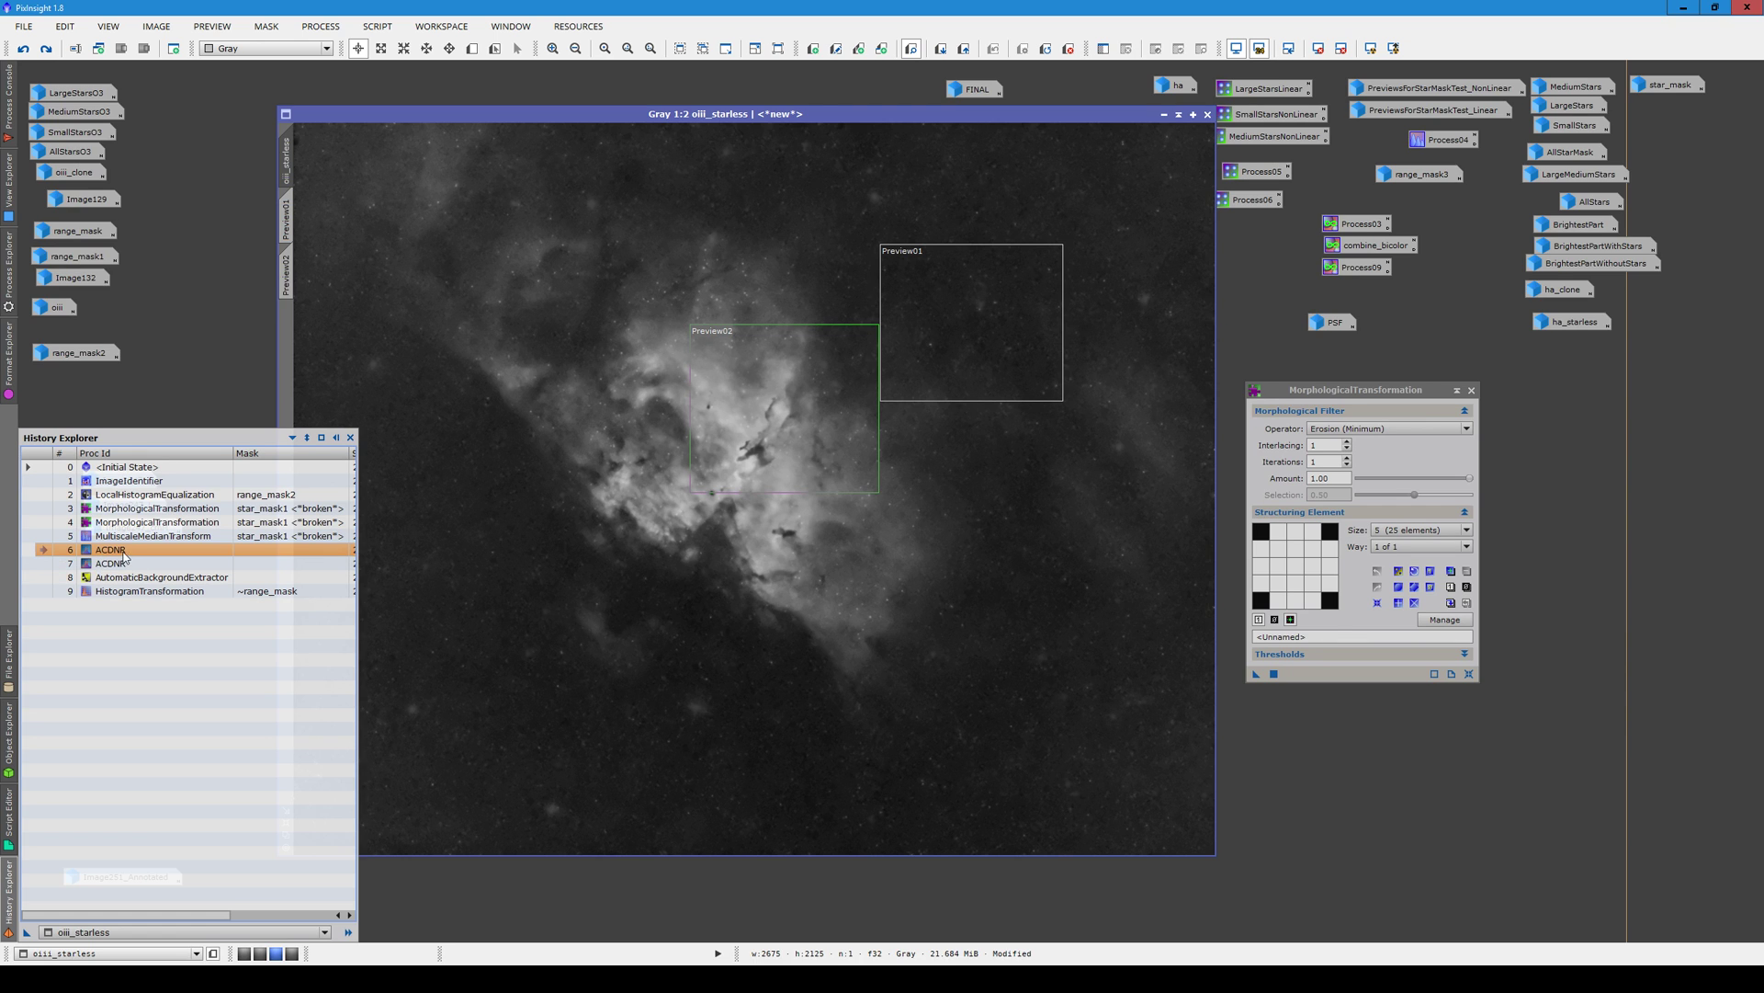
double_click(117, 552)
double_click(121, 562)
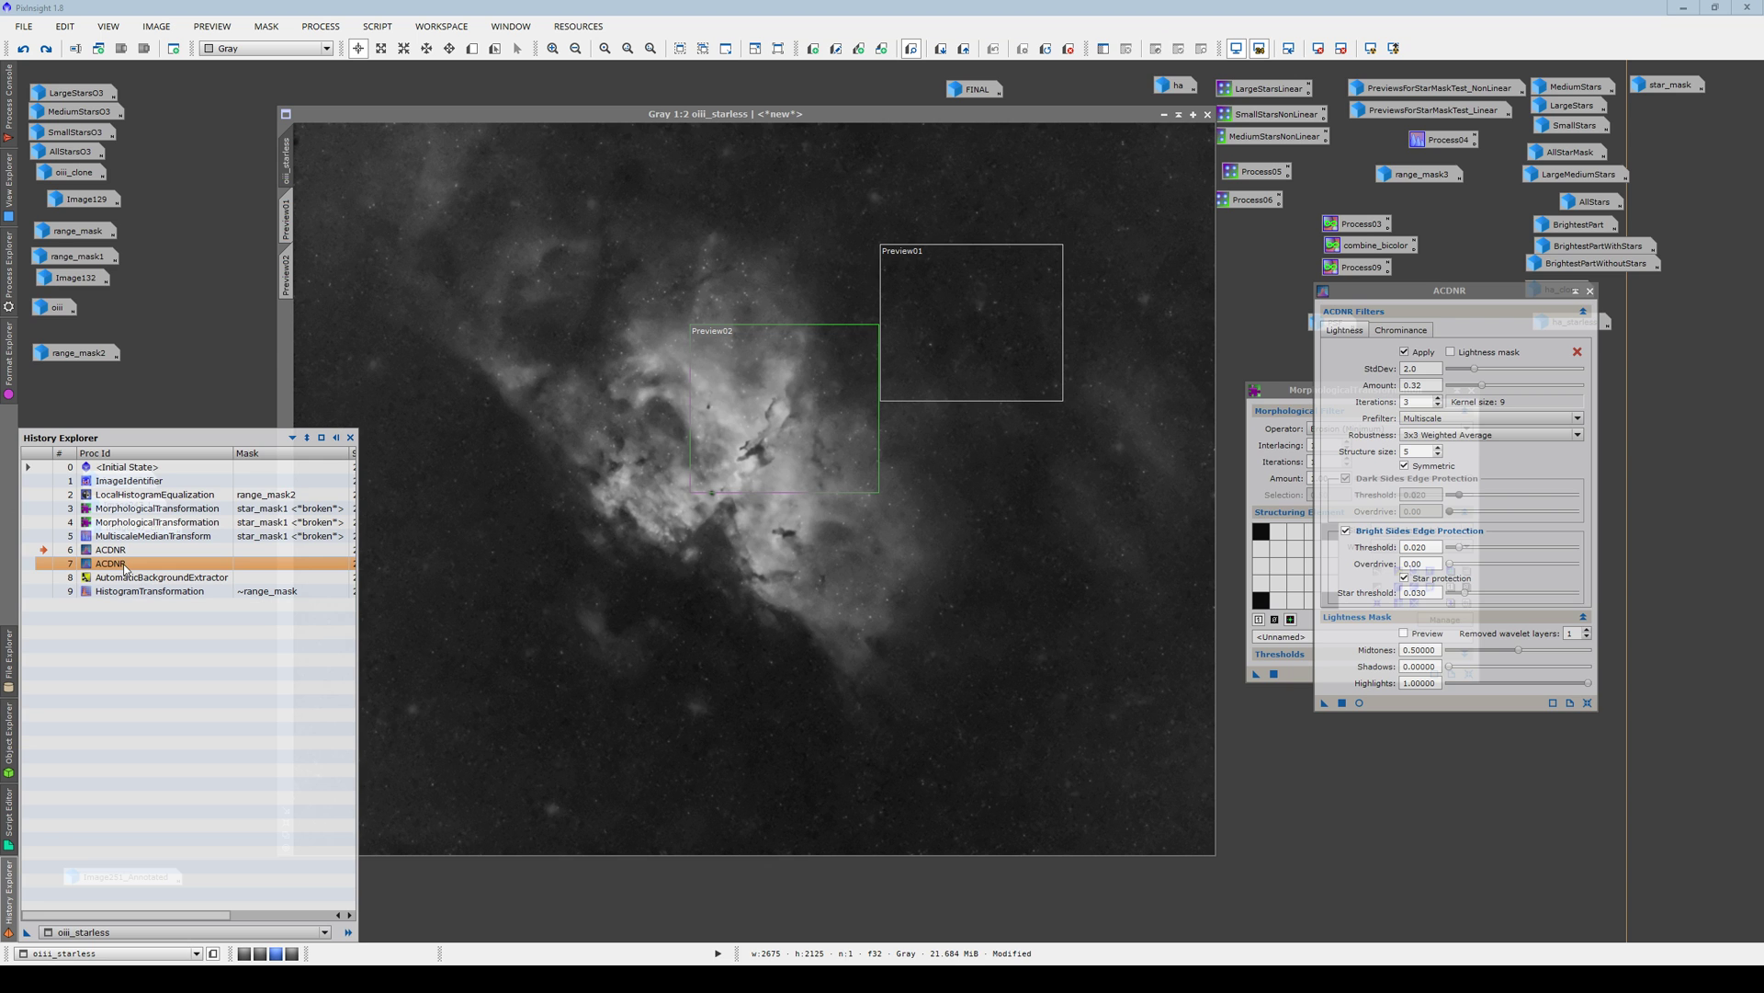
Select the AutomaticBackgroundExtractor step and close the ACDNR and morphology settings
click(208, 578)
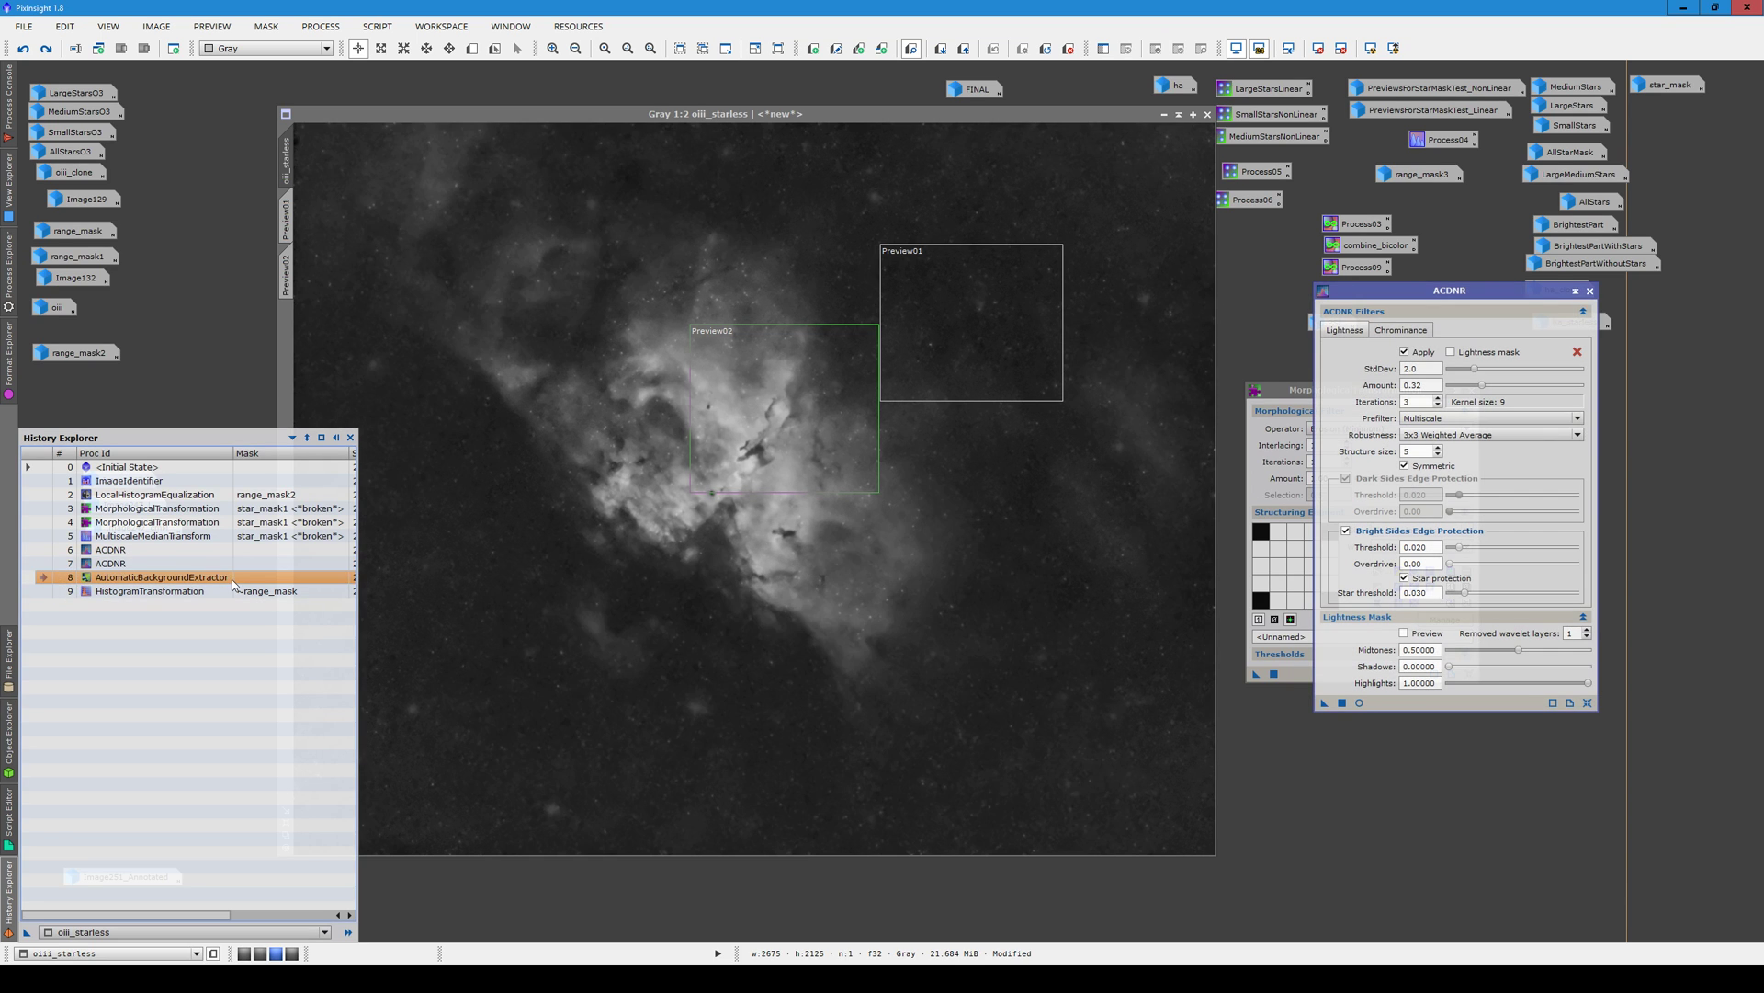
click(1589, 291)
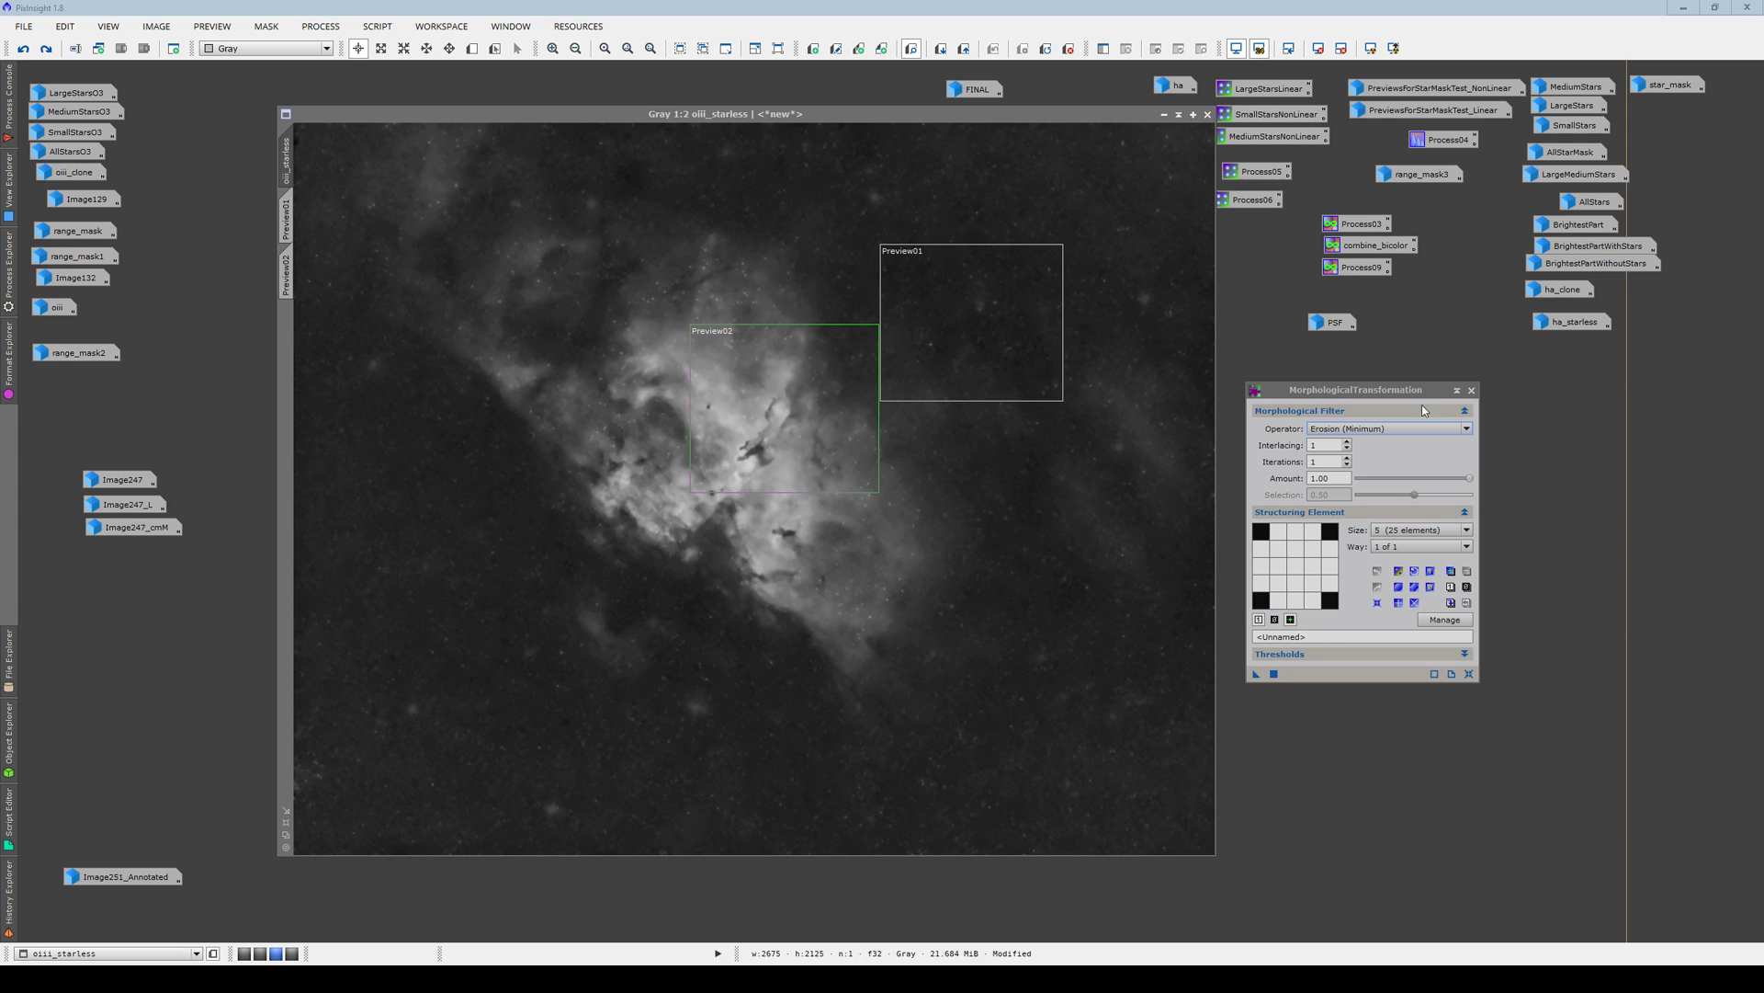
click(1472, 393)
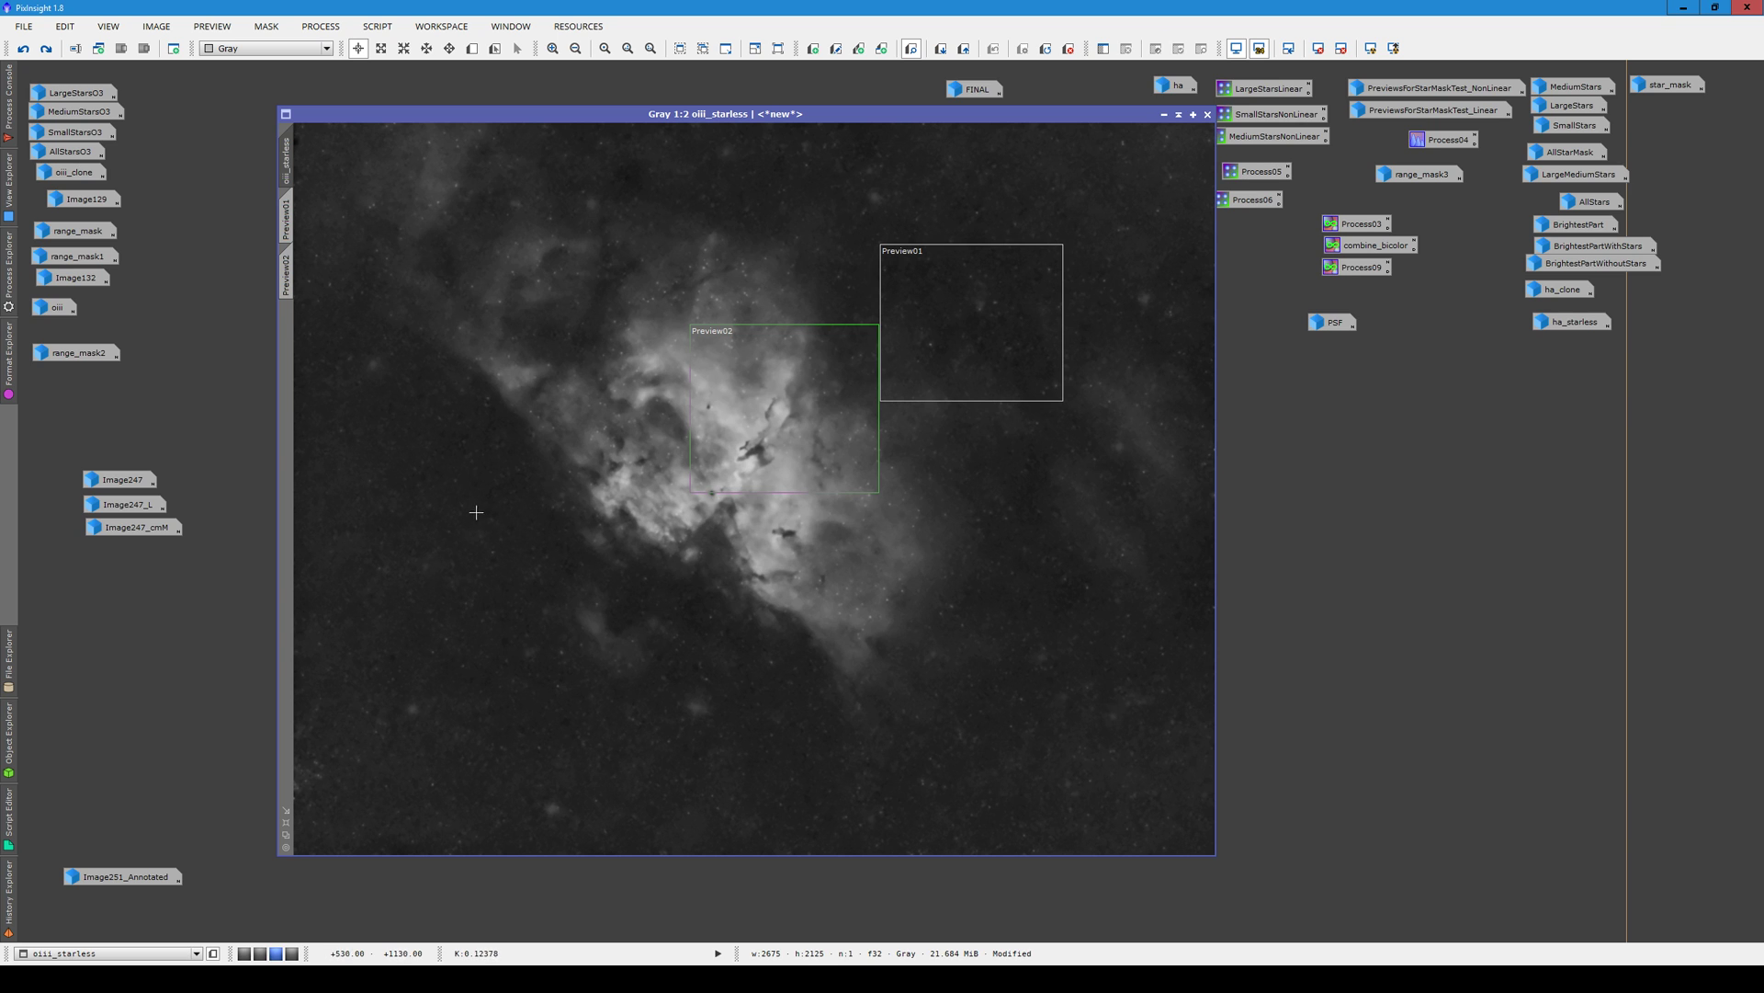
click(5, 905)
click(7, 904)
click(1167, 115)
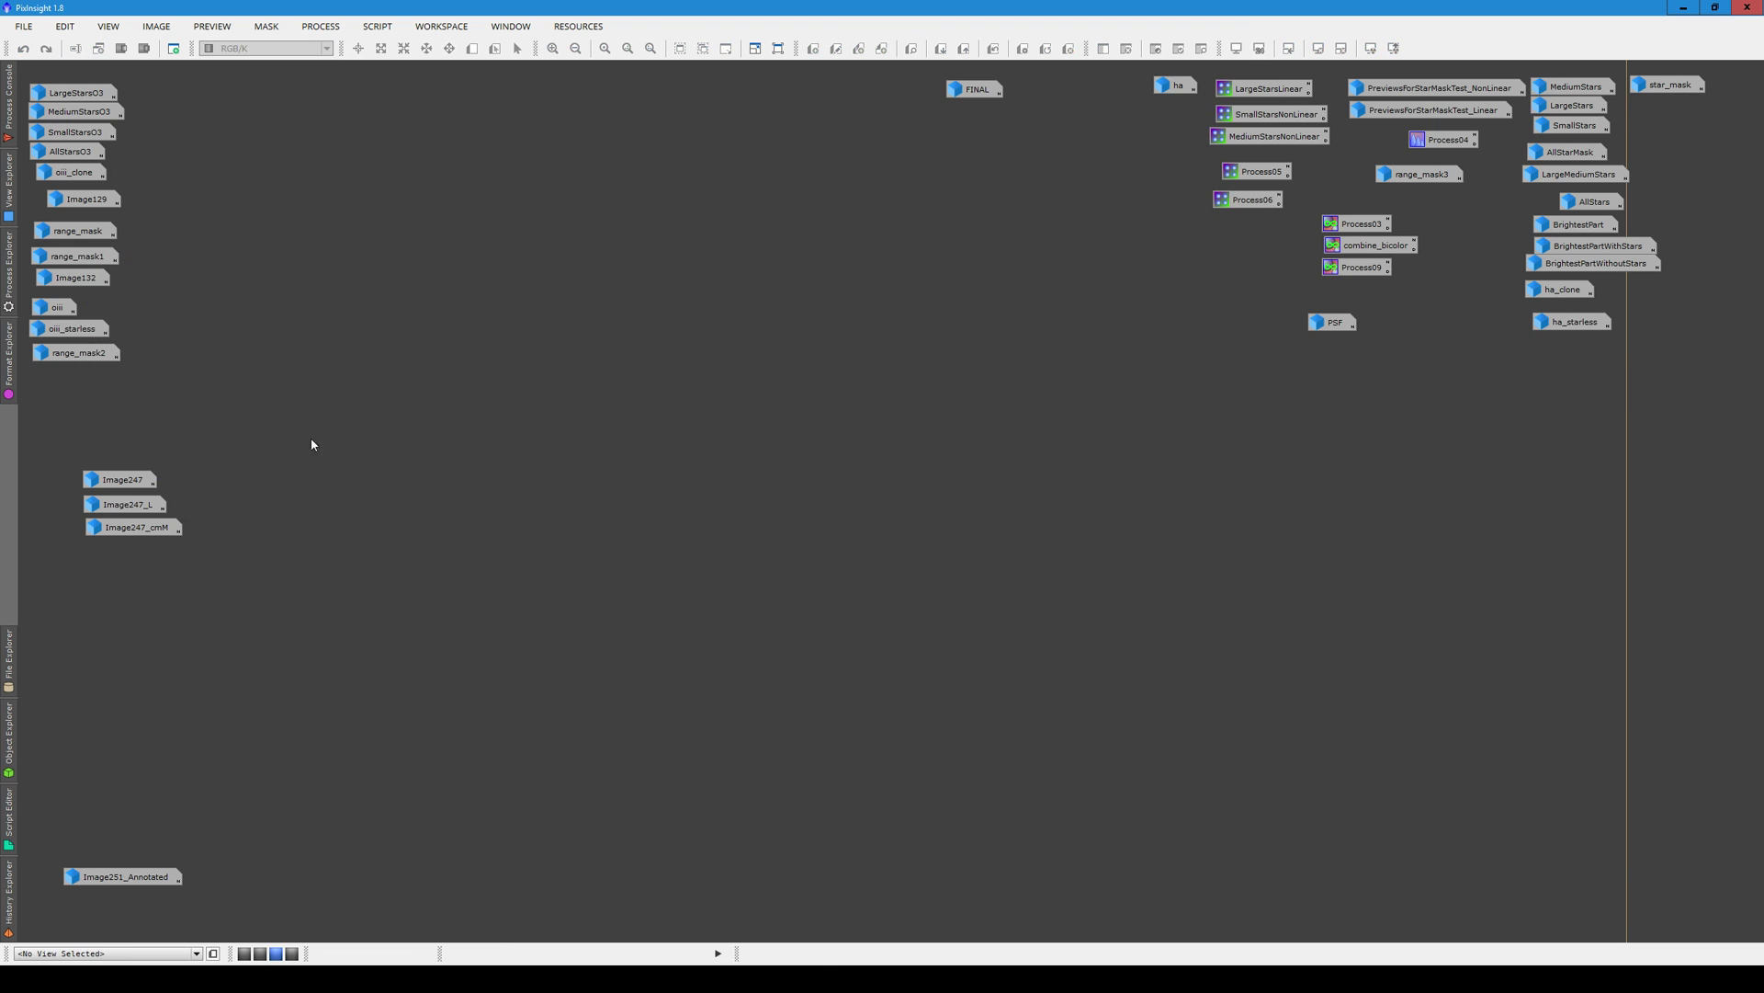
double_click(1359, 246)
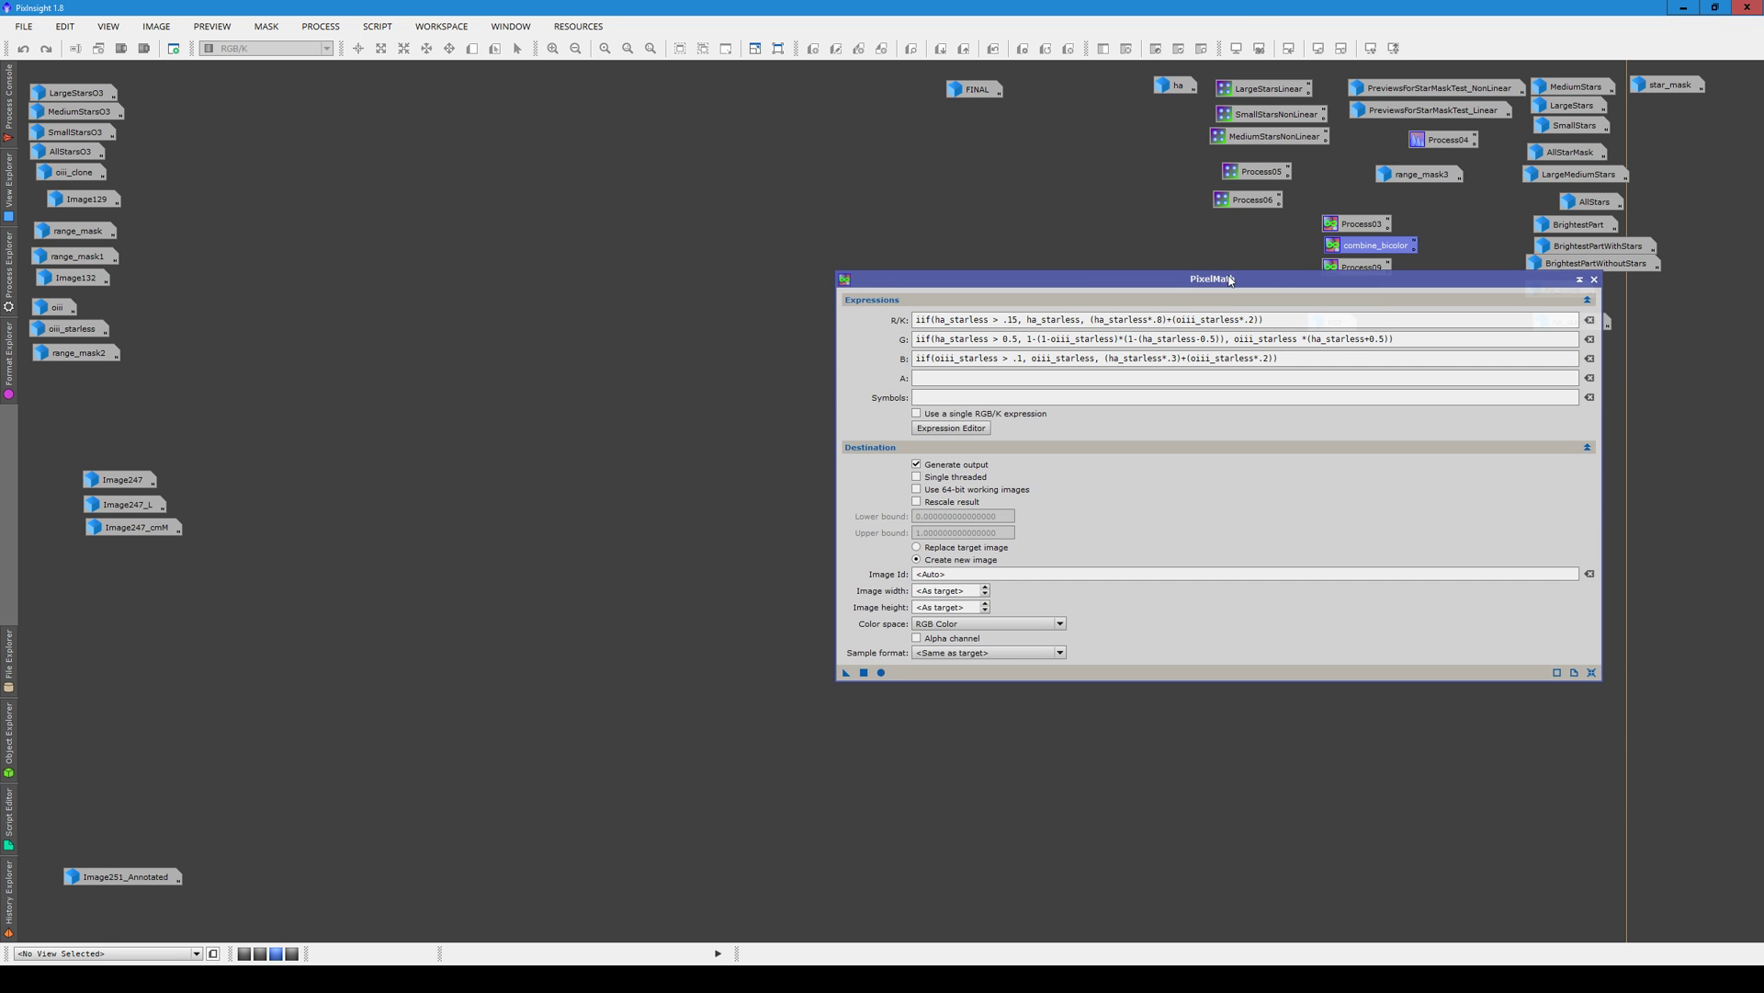
mouse_move(1230, 284)
mouse_down()
mouse_move(1216, 405)
mouse_move(1243, 378)
mouse_up()
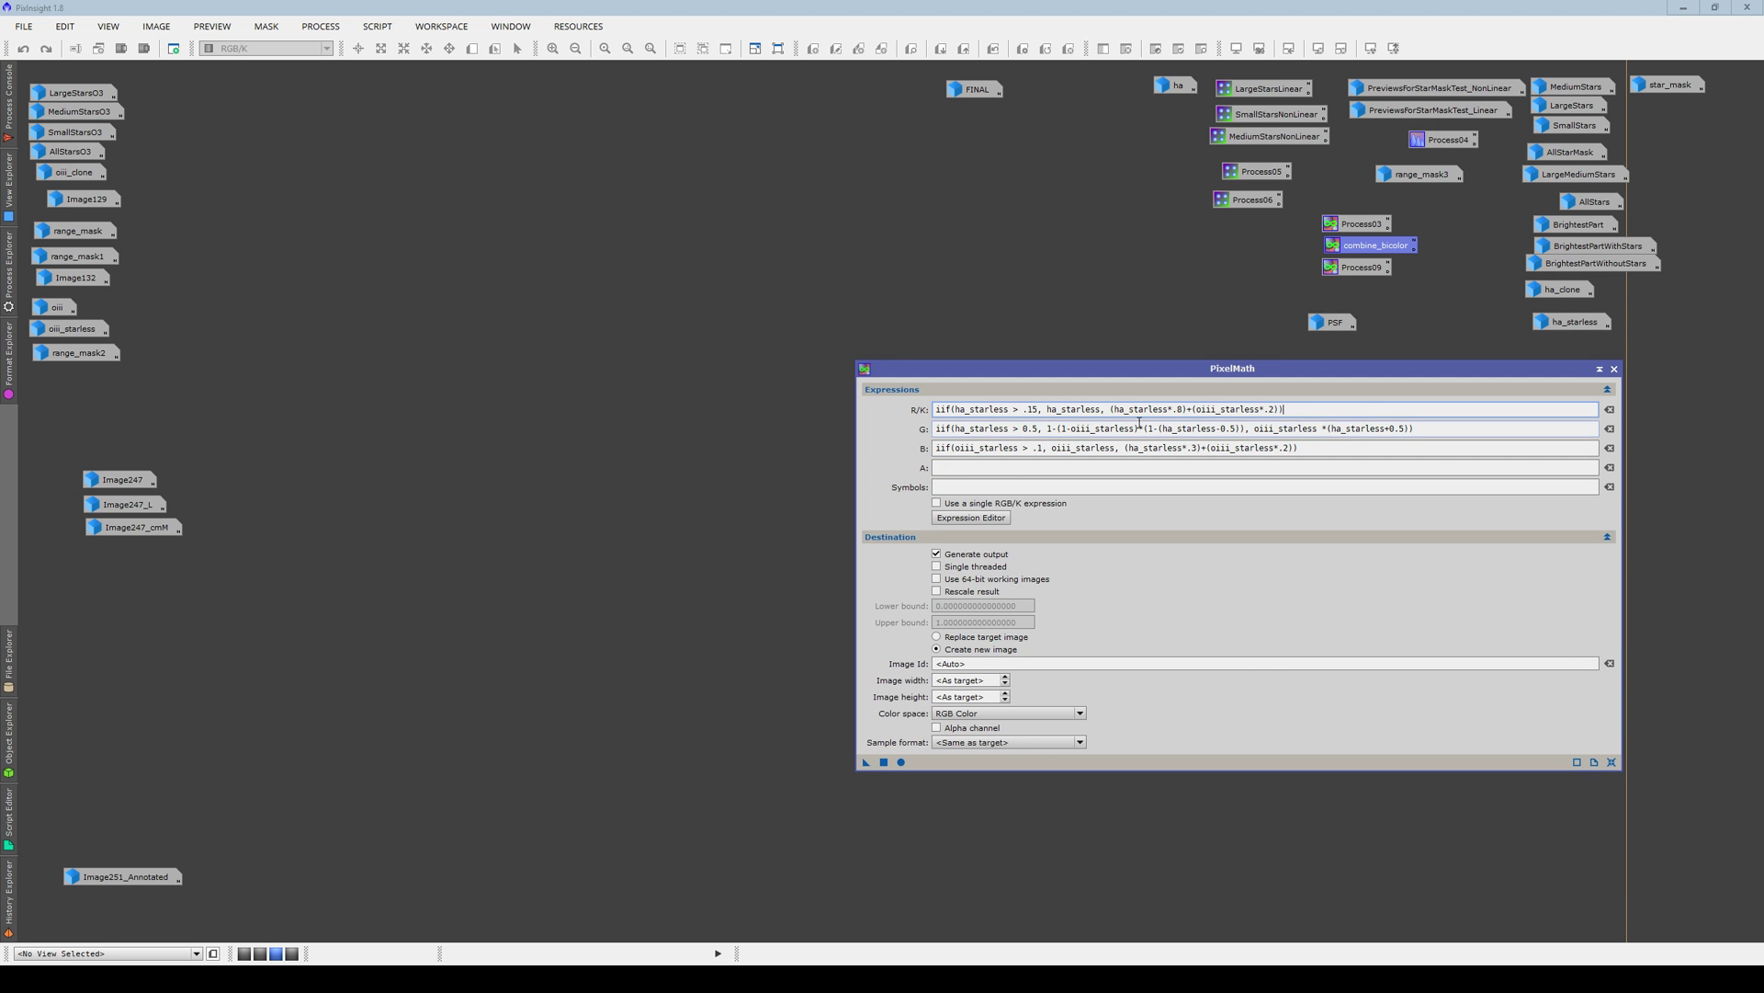
drag(1345, 409, 913, 429)
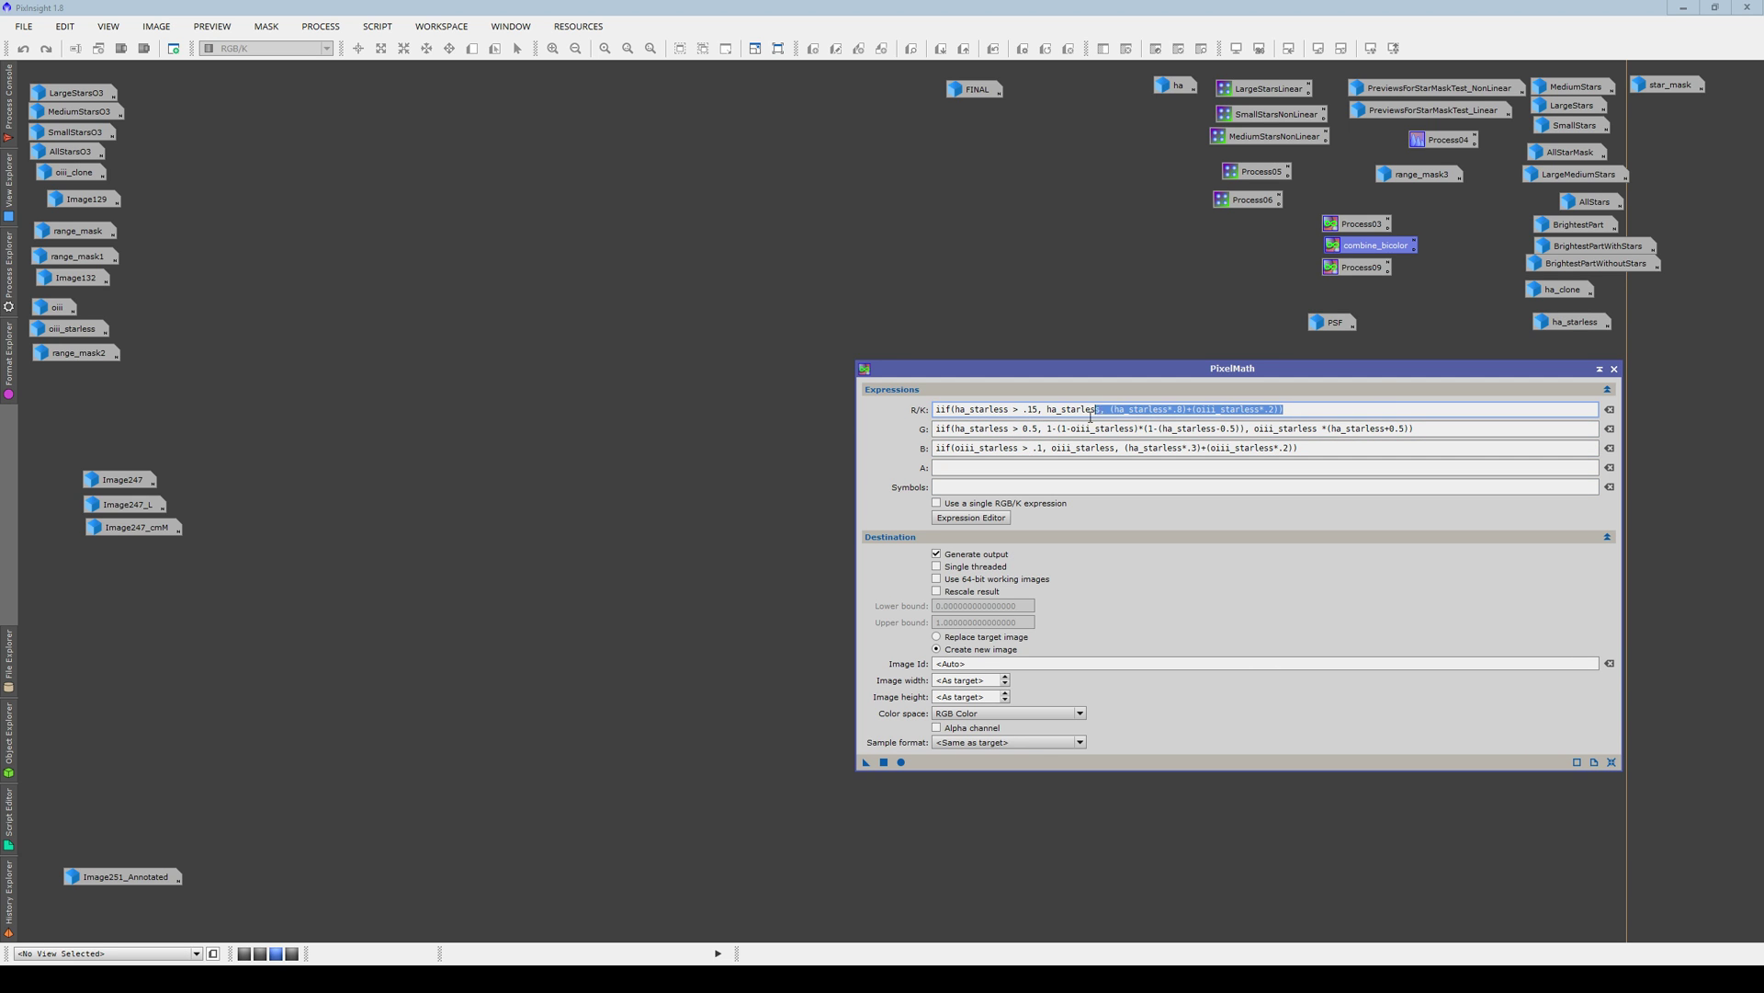
click(937, 410)
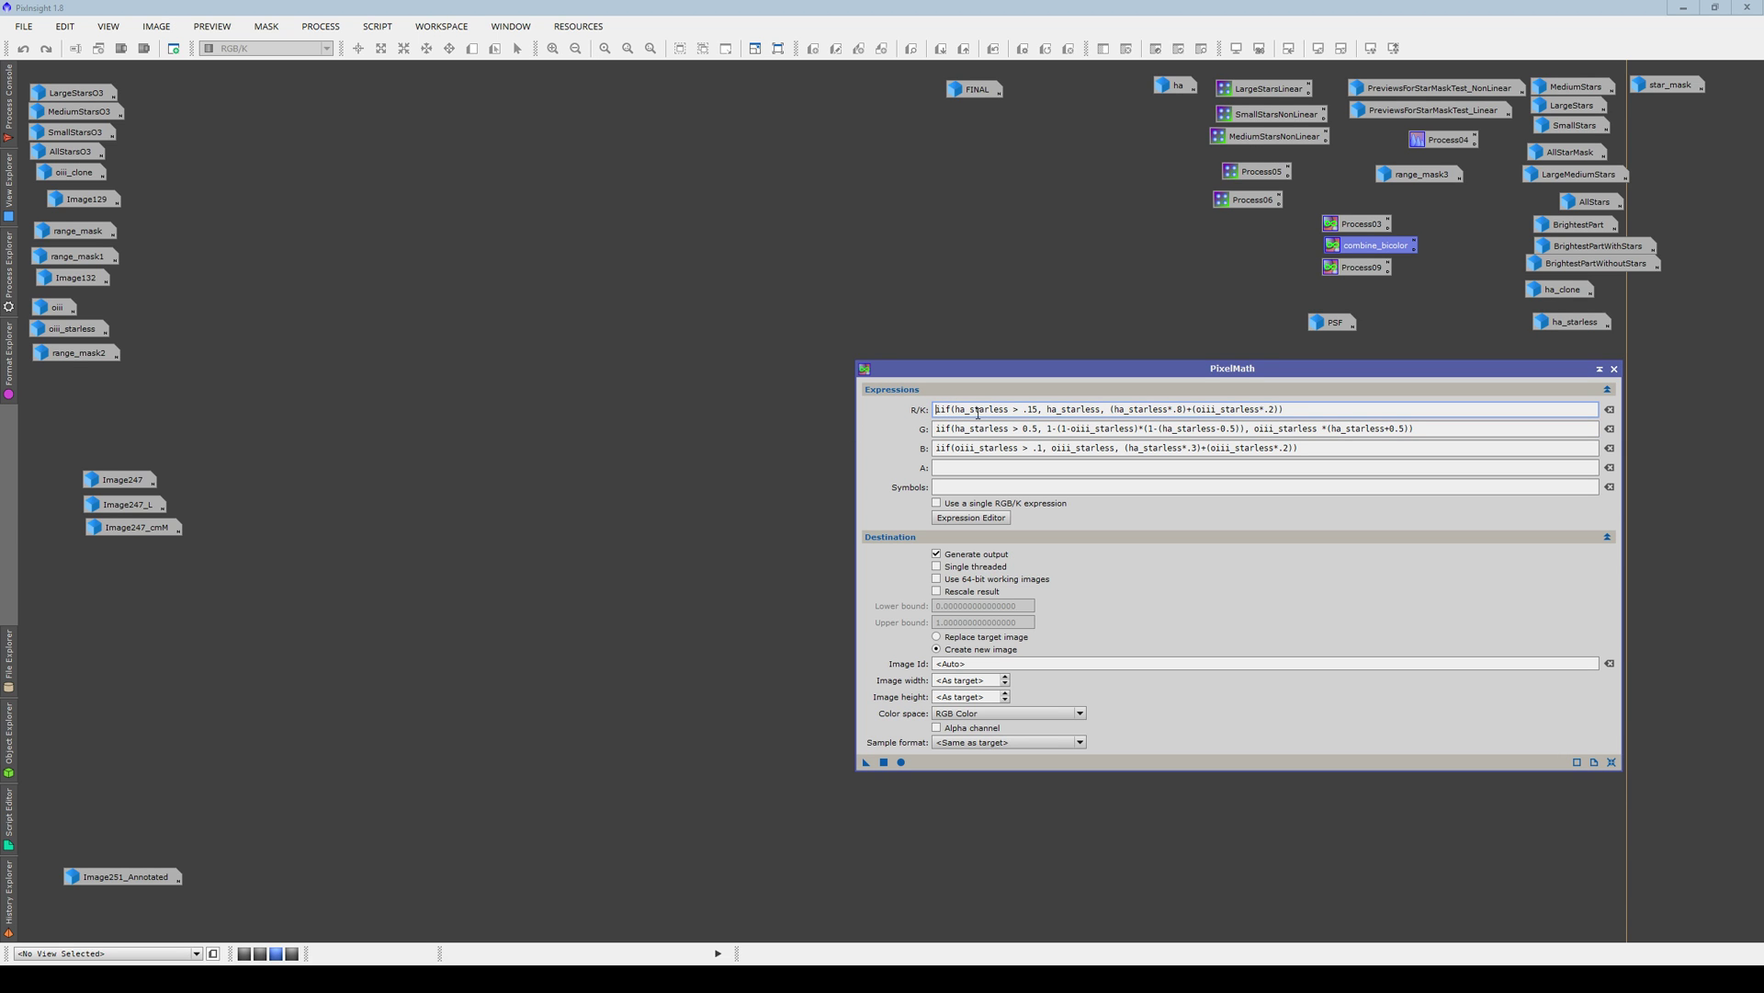
double_click(989, 410)
click(1025, 409)
double_click(1076, 410)
double_click(1032, 409)
double_click(1151, 409)
double_click(1243, 410)
double_click(946, 429)
double_click(1016, 430)
click(1613, 368)
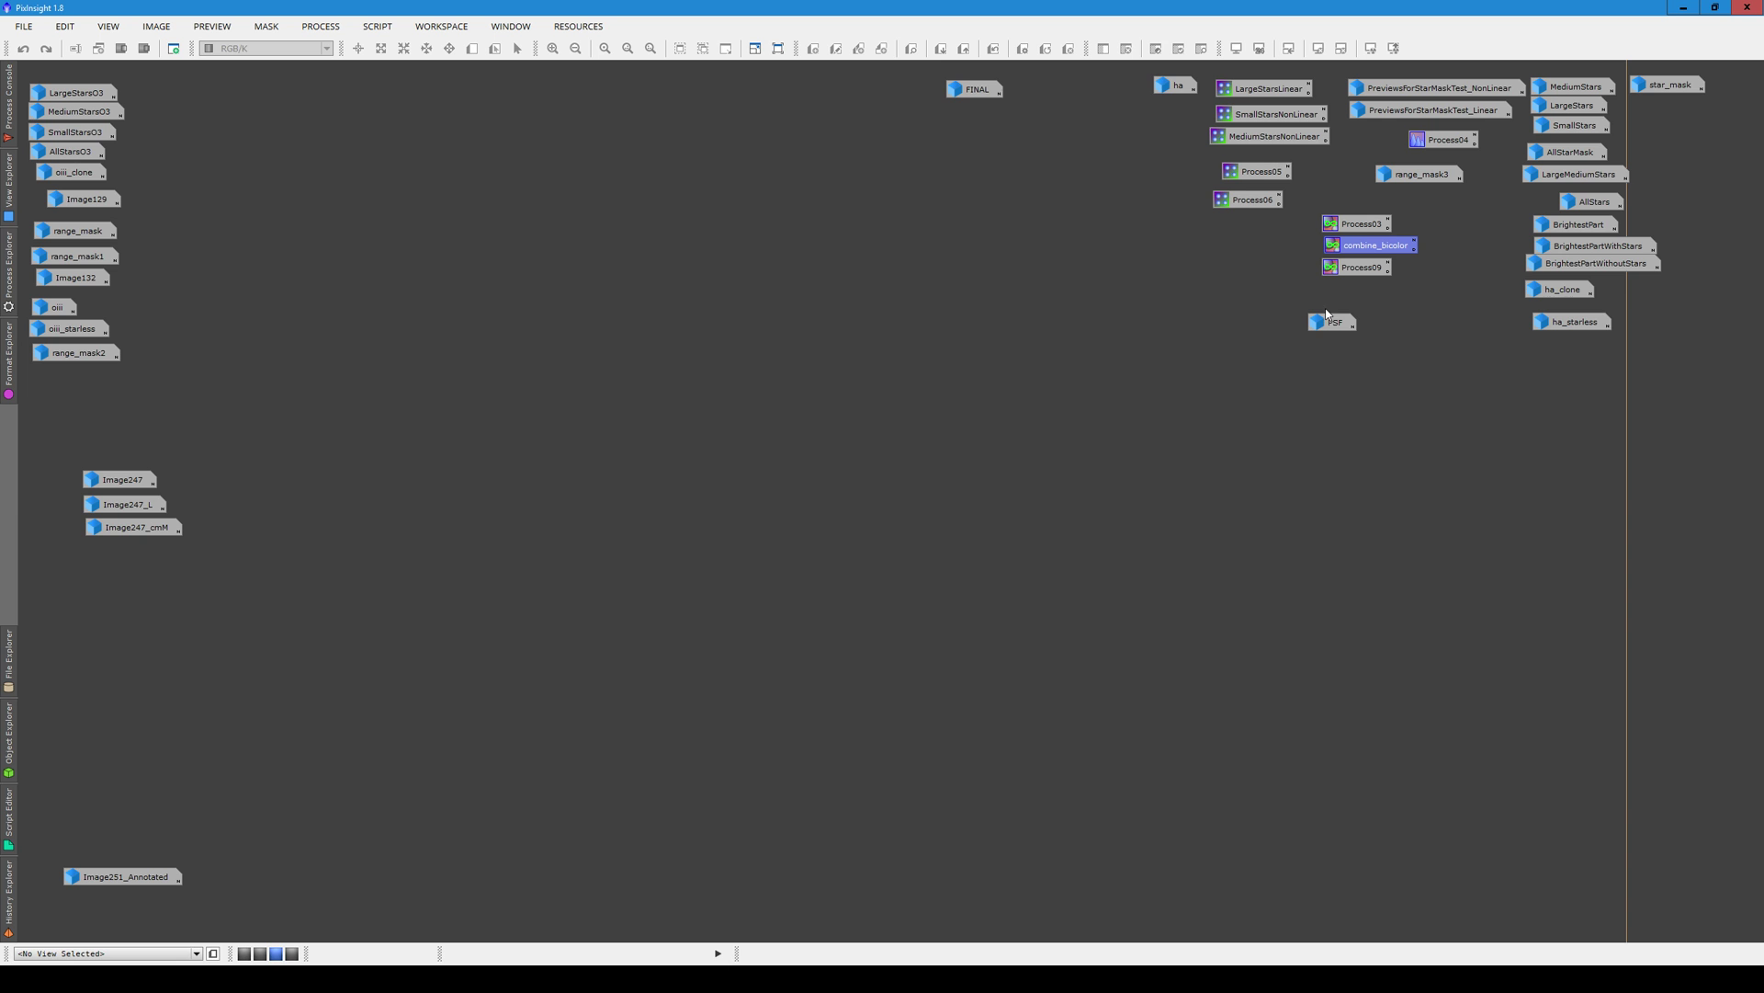
double_click(976, 90)
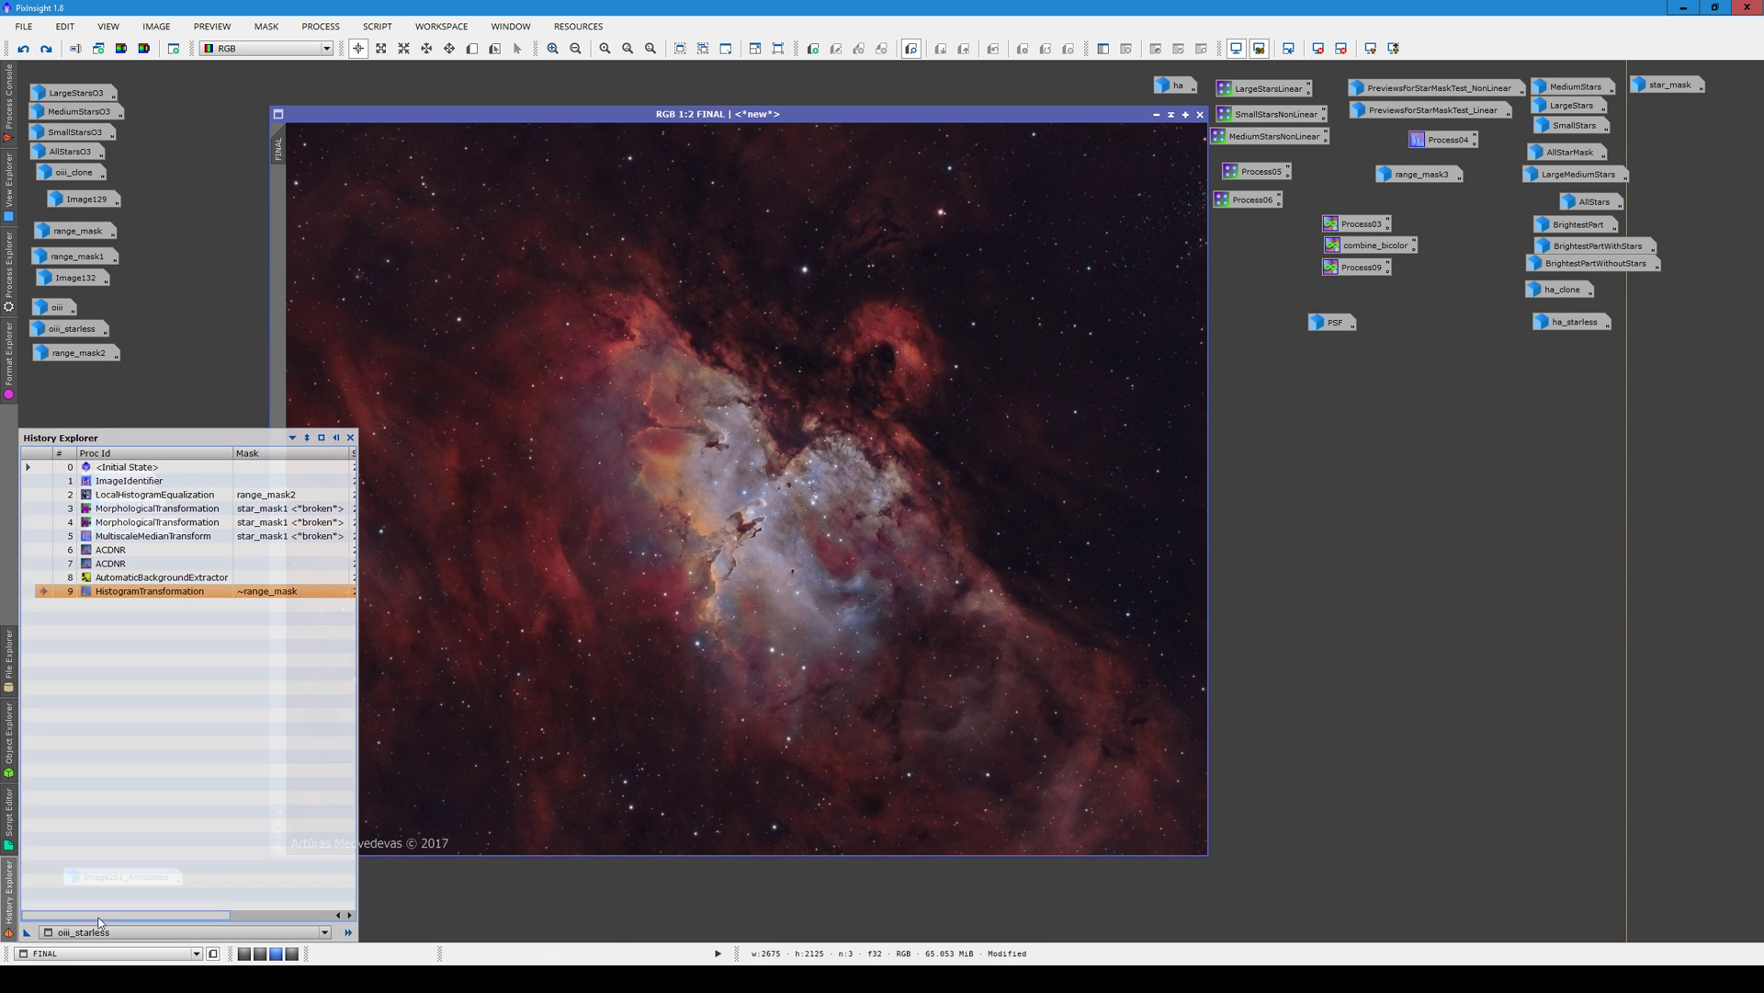
click(95, 933)
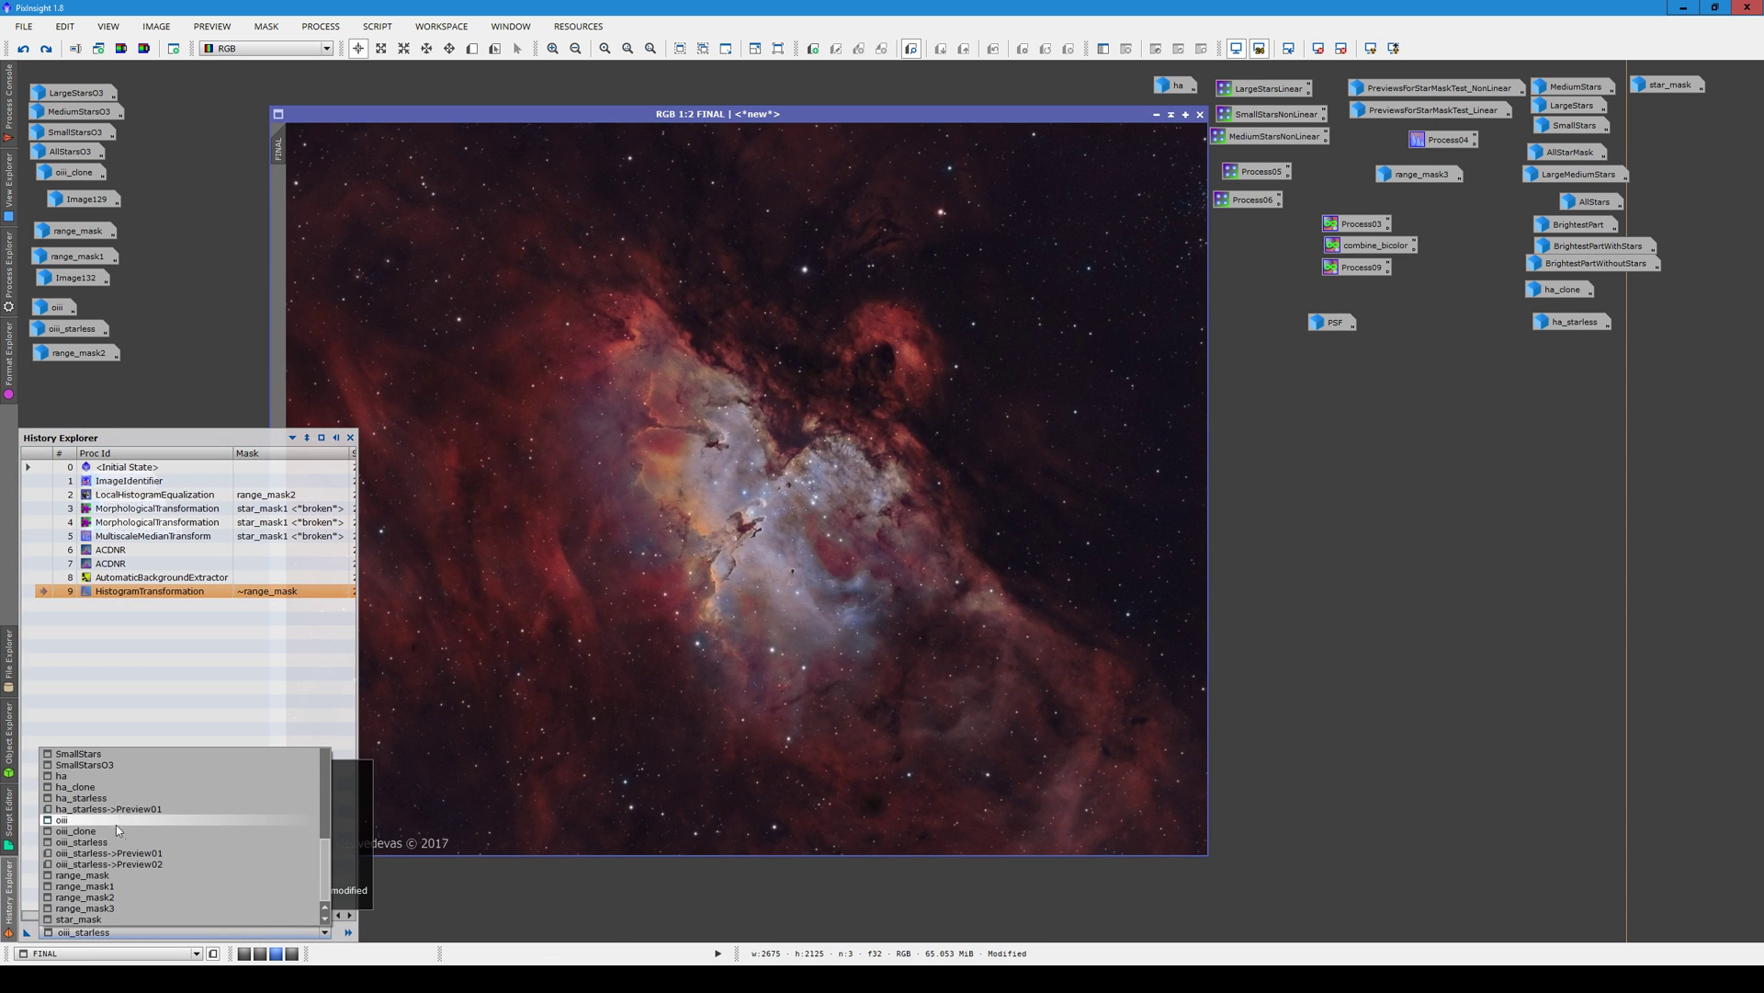
scroll(97, 842, up, 4)
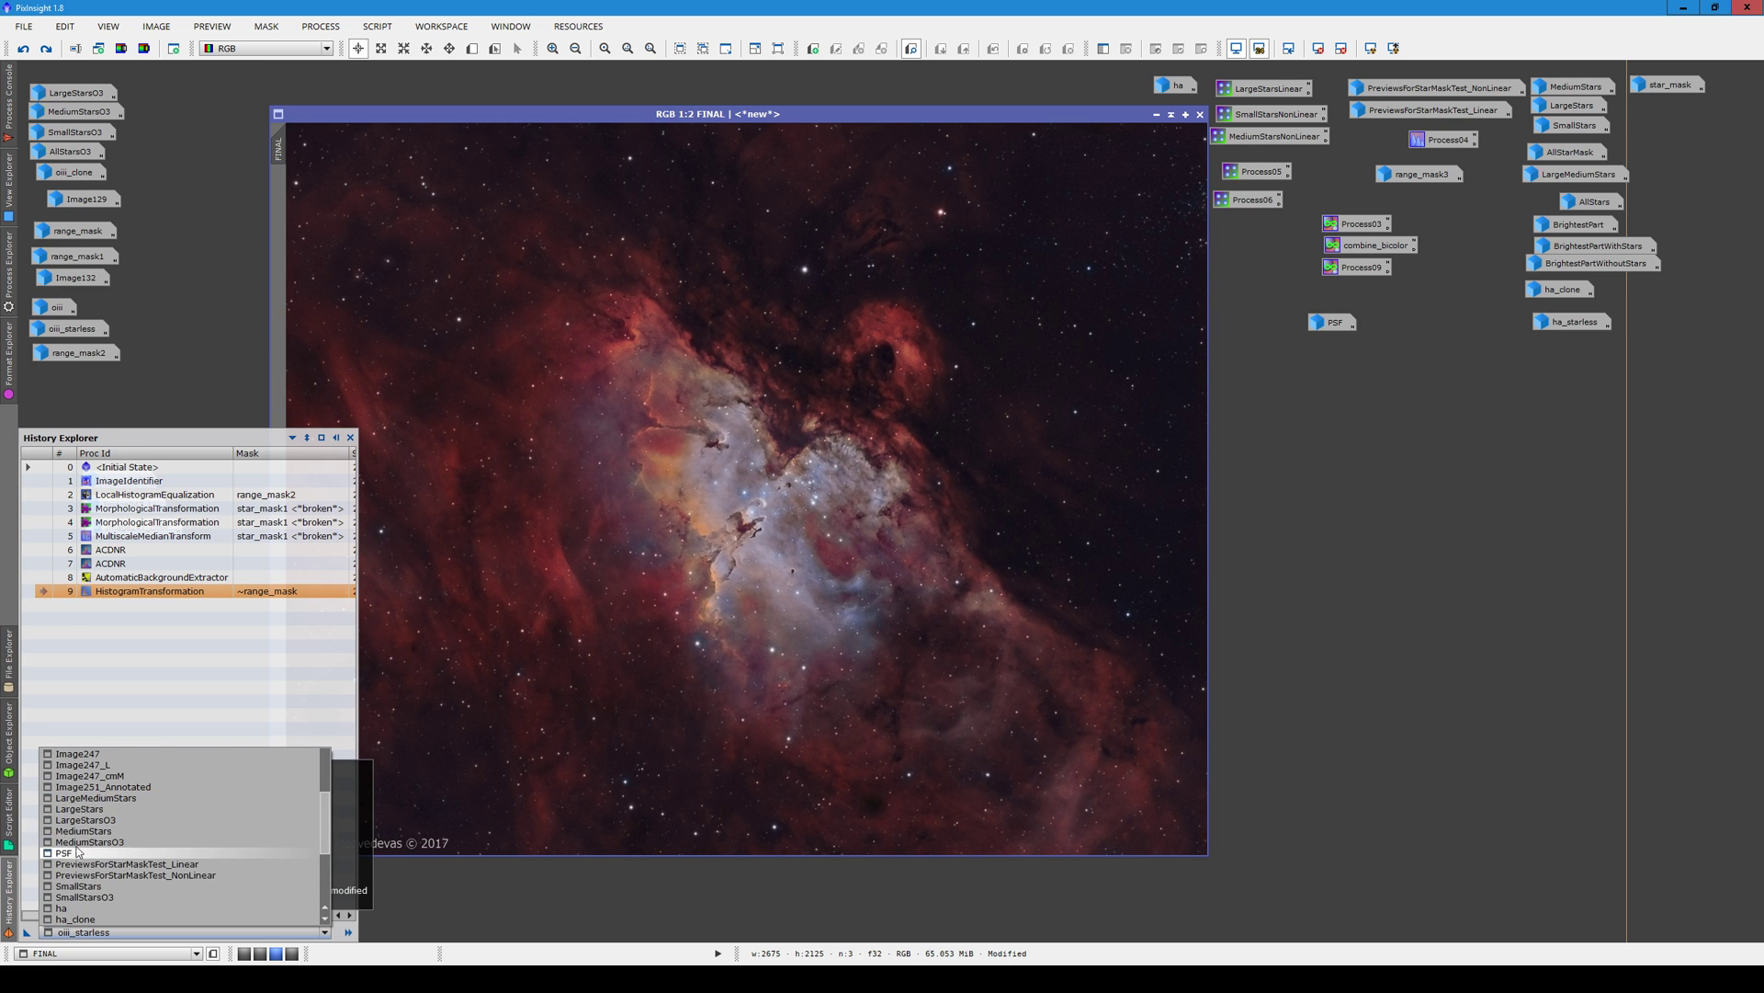
scroll(77, 851, up, 3)
click(89, 813)
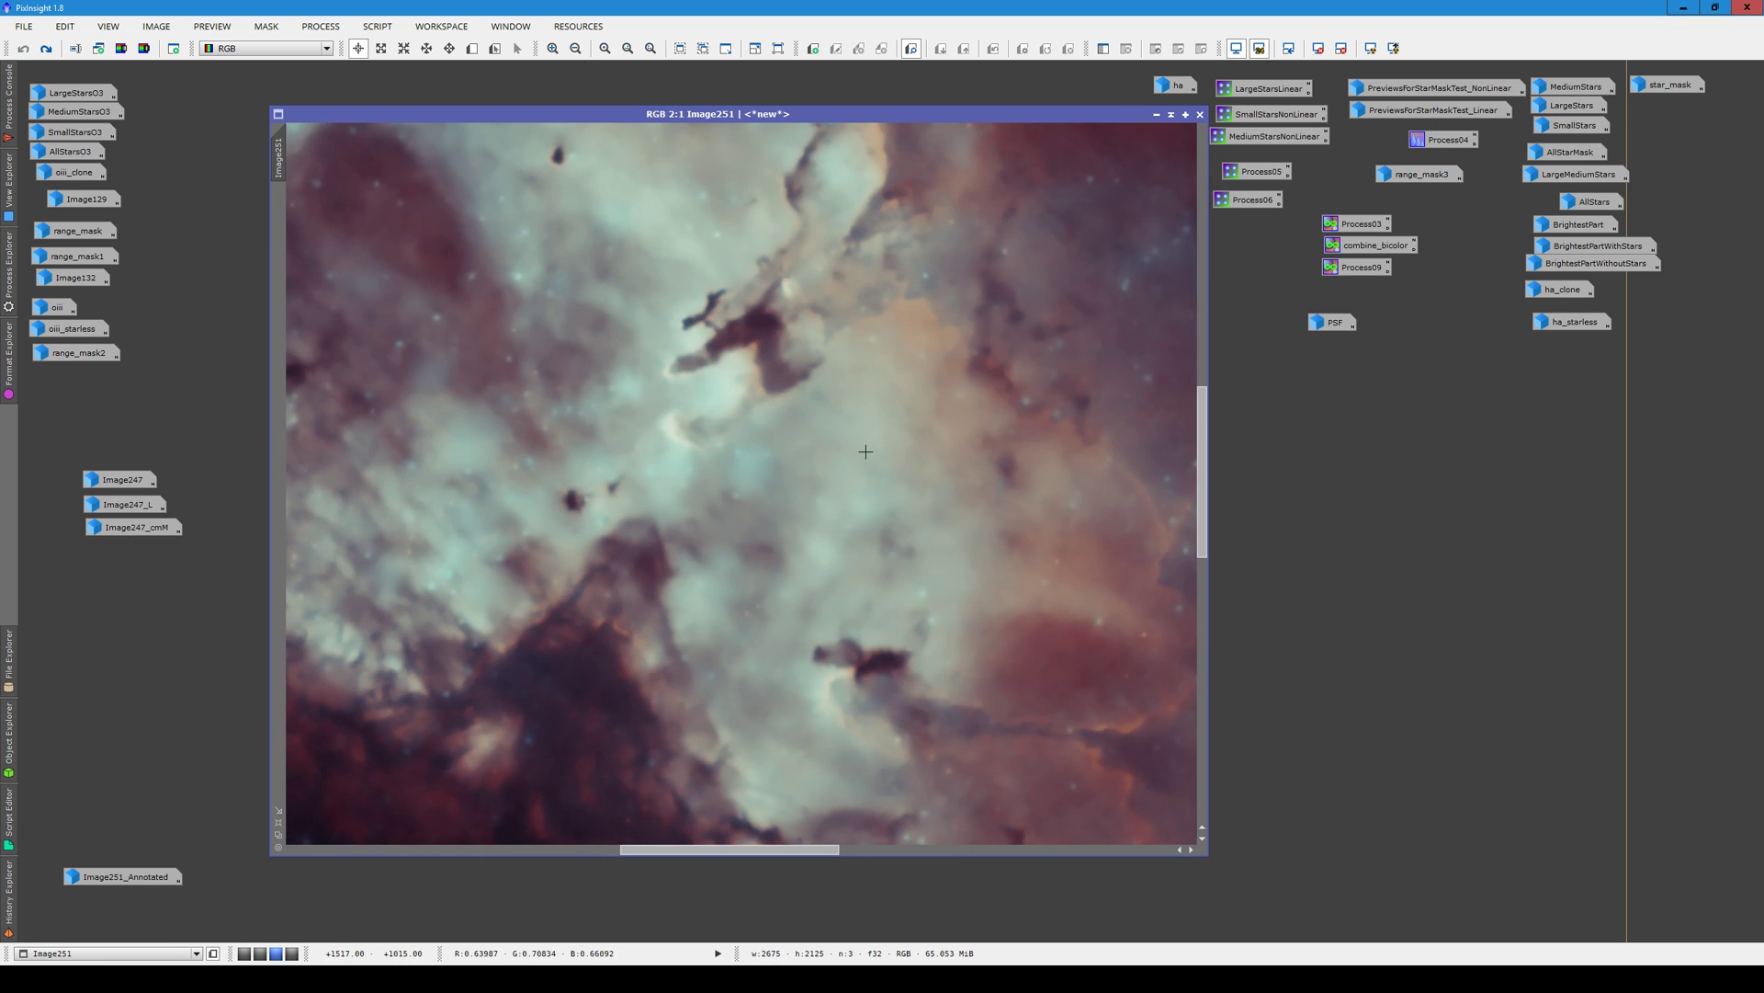
scroll(866, 451, down, 2)
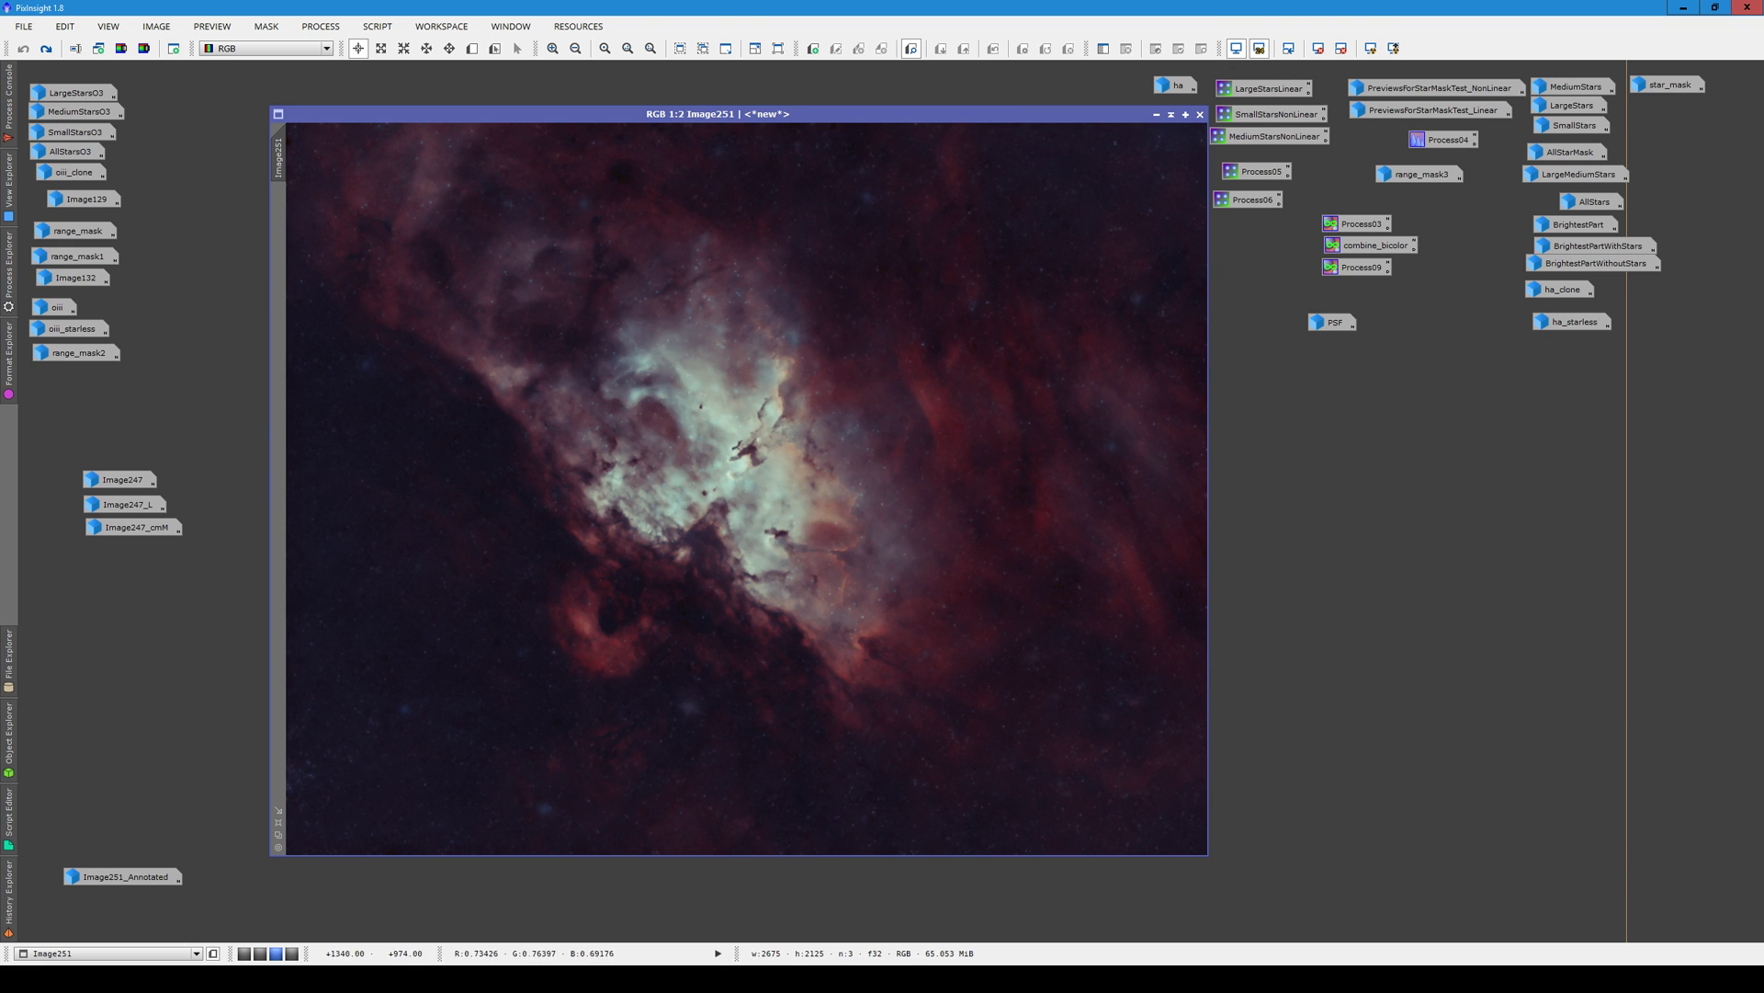
double_click(1551, 323)
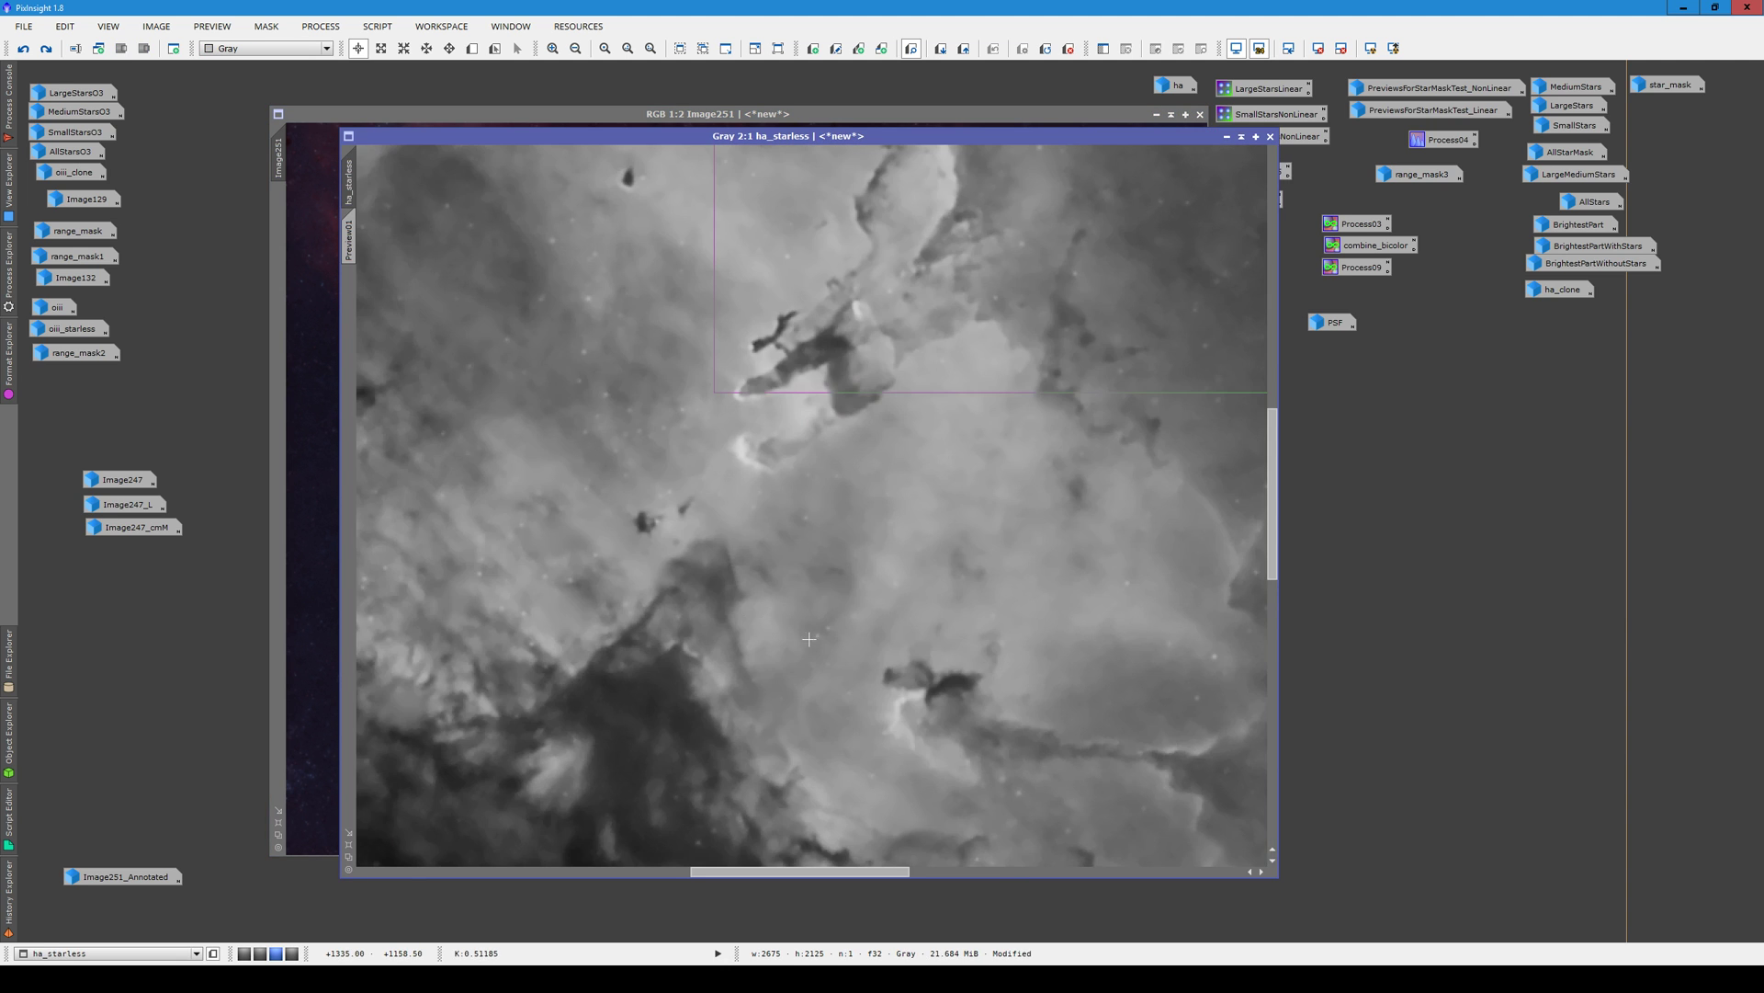
scroll(809, 636, down, 1)
scroll(870, 590, down, 1)
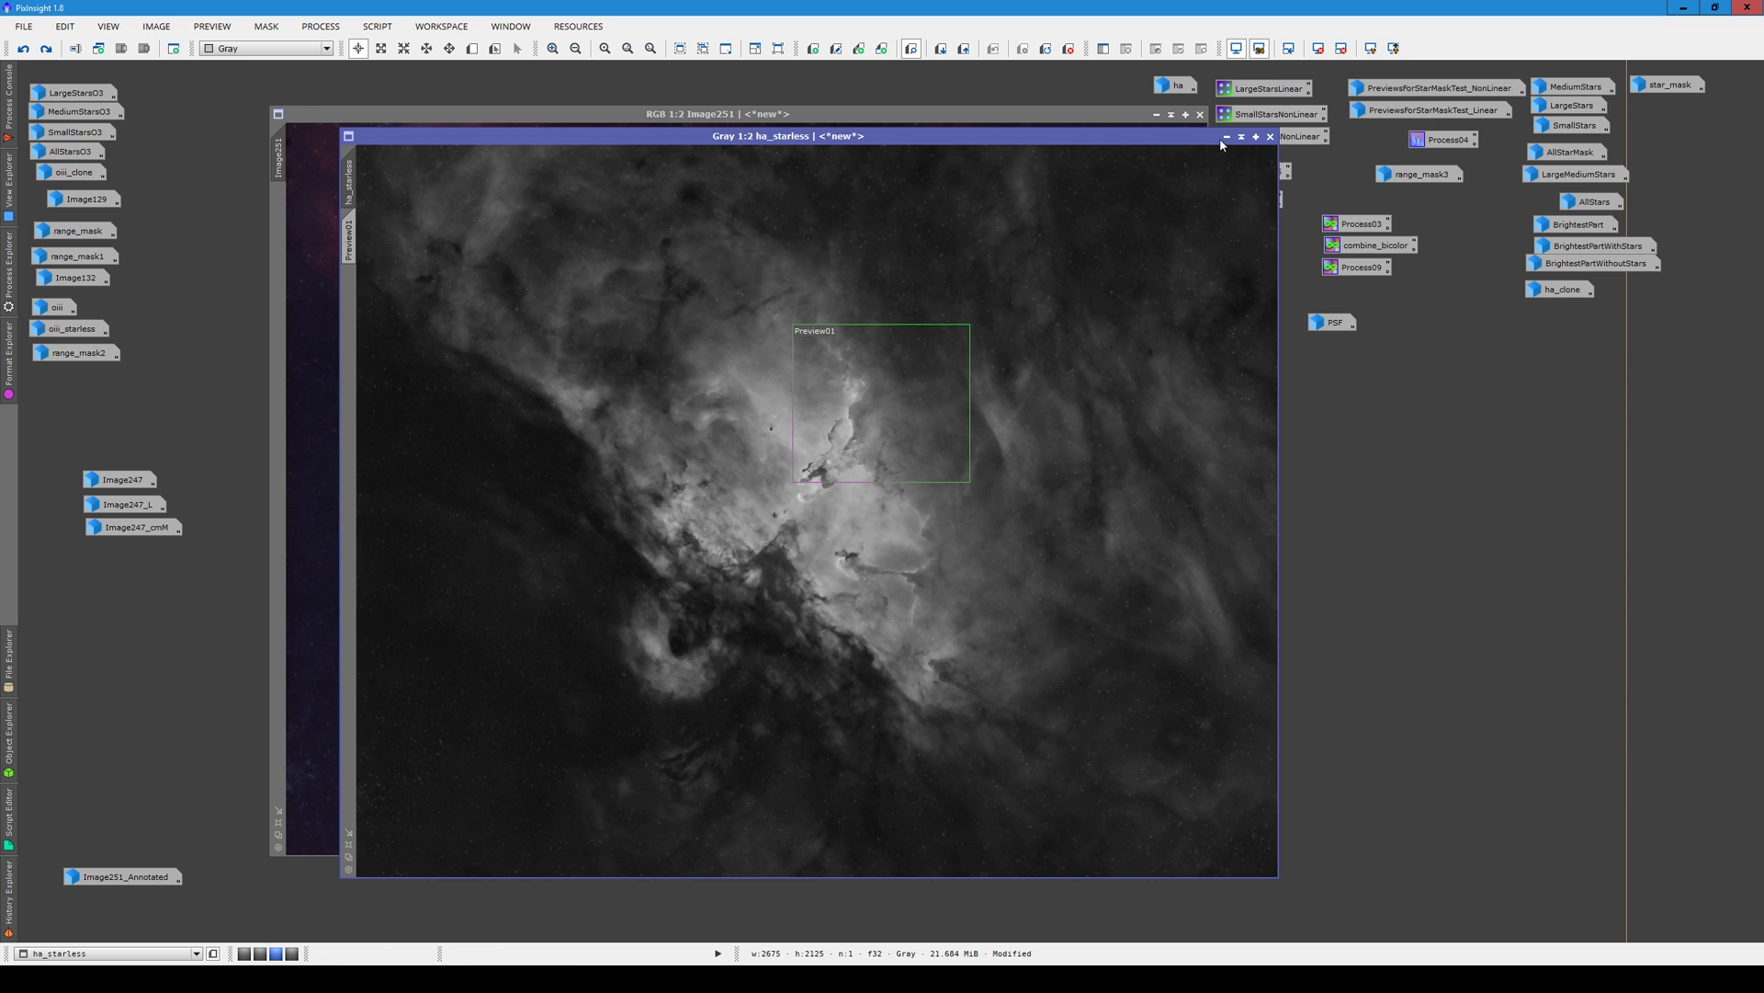
click(1225, 136)
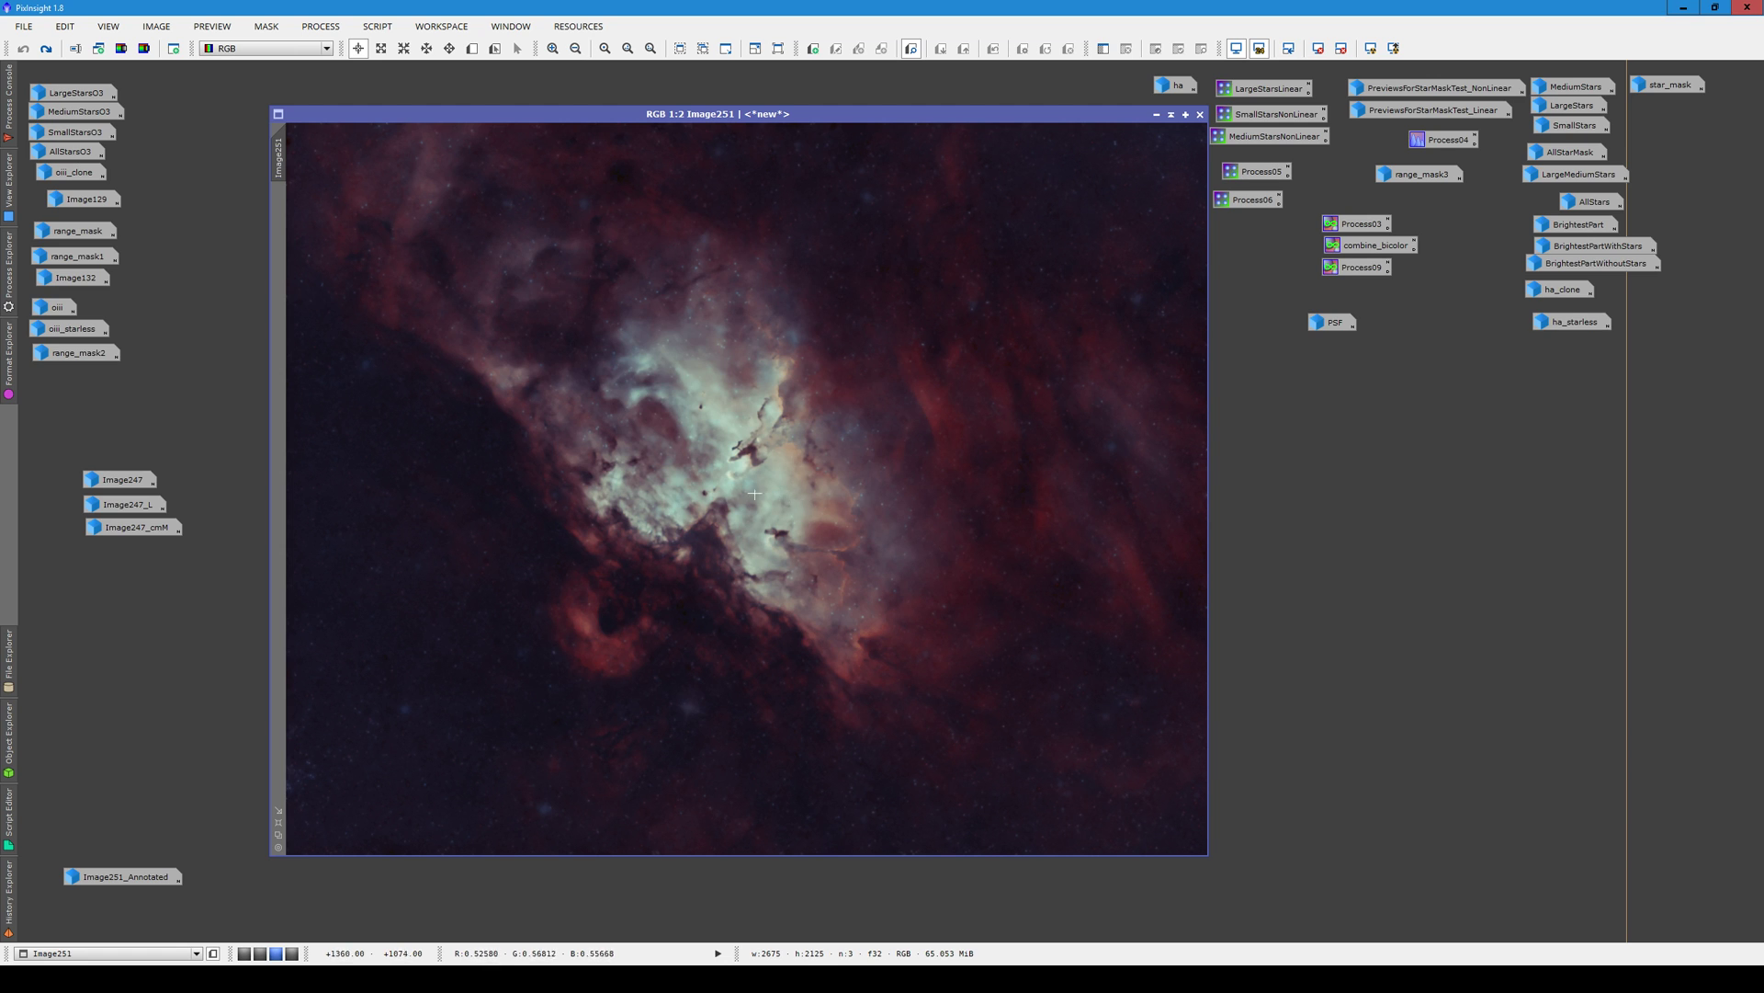
Revert to the first SCNR step and recall LRGBCombination (ha luminance) and first CurvesTransformation settings
click(9, 893)
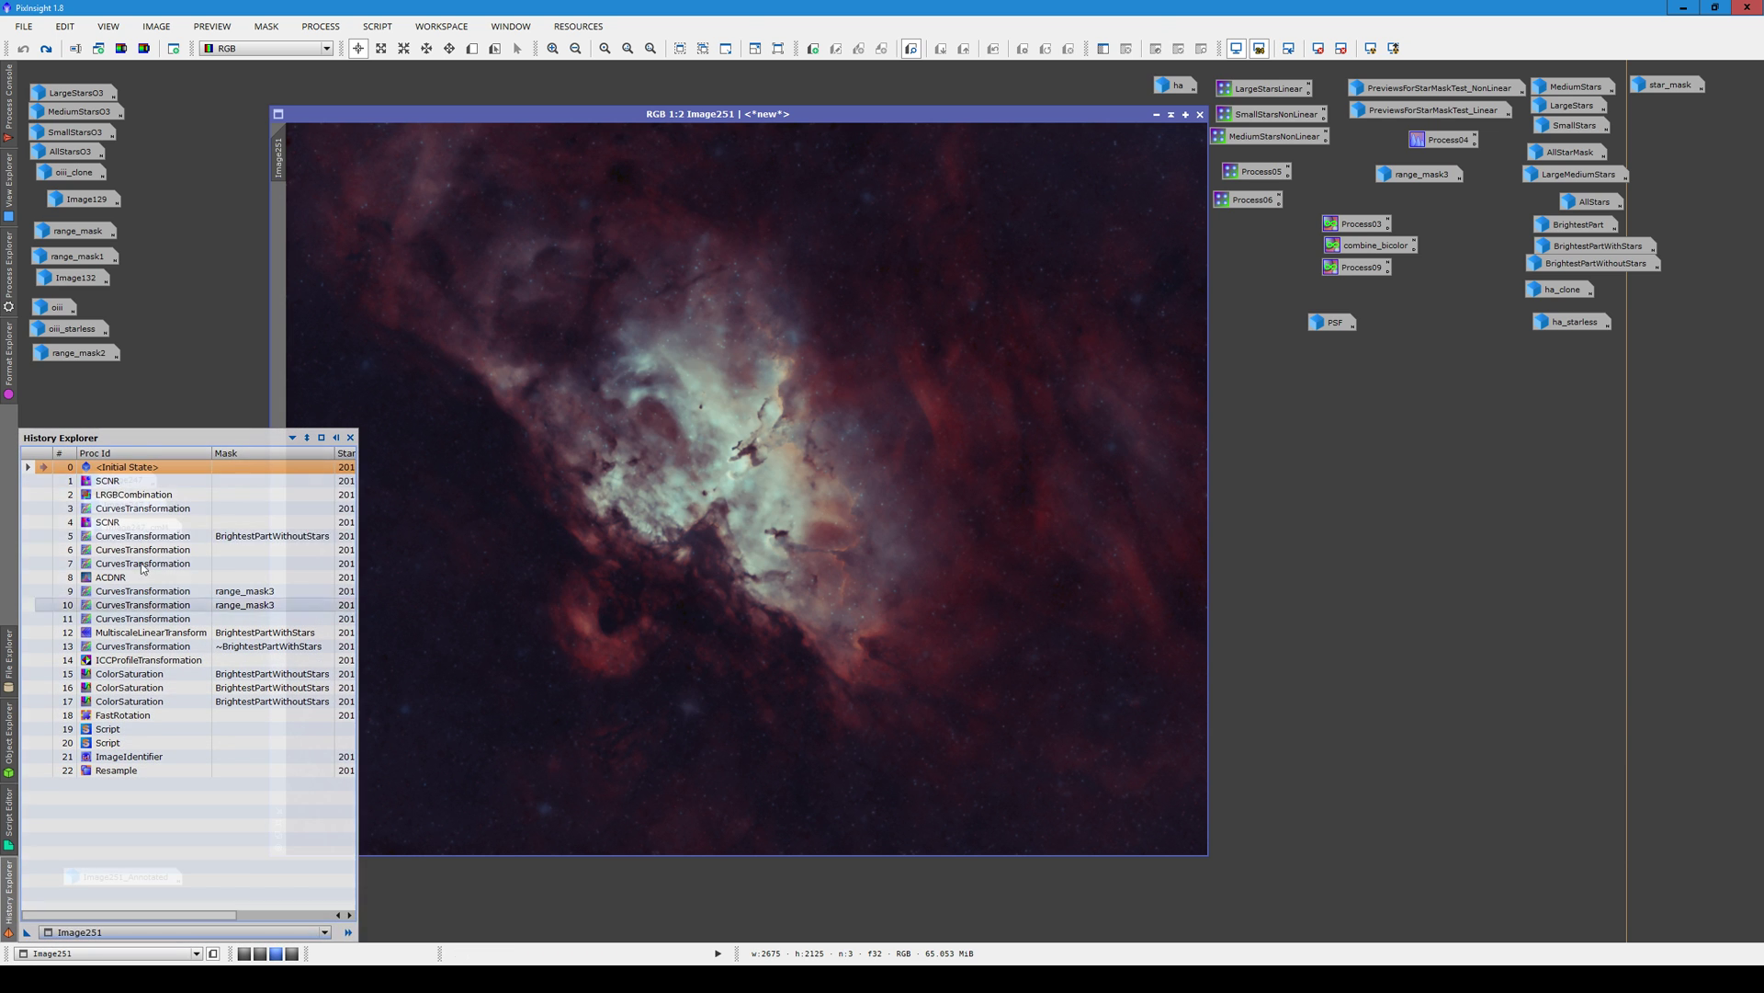
click(45, 484)
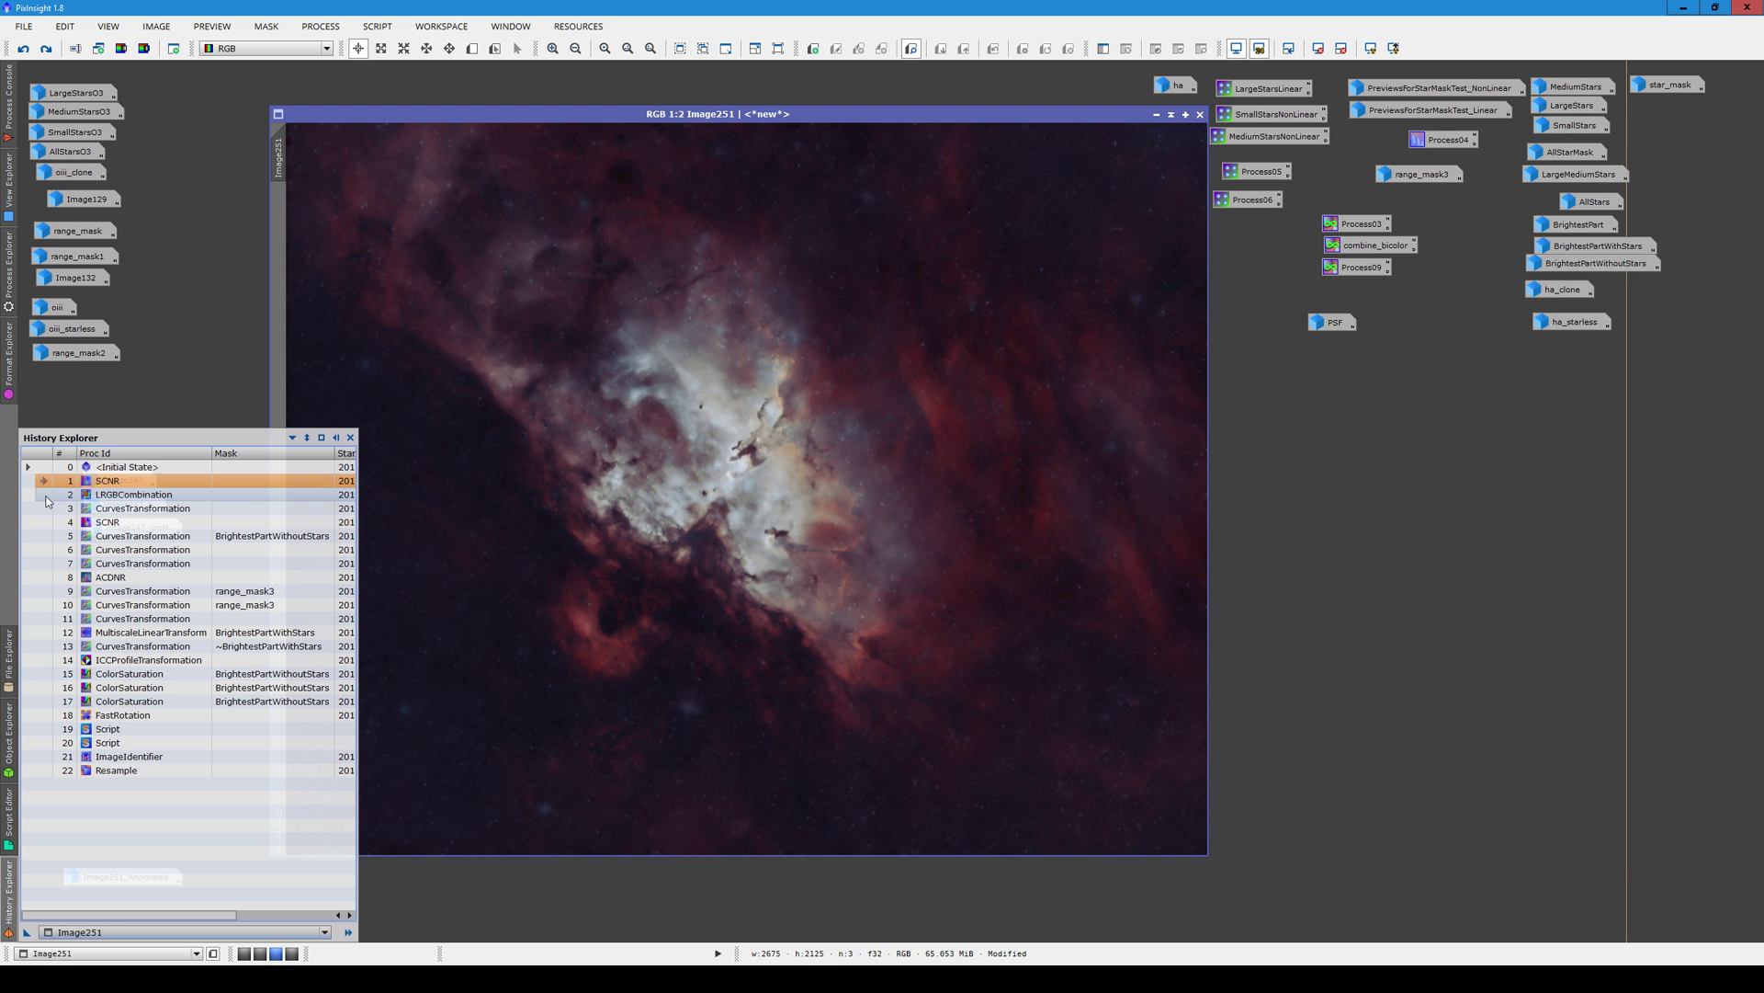
click(139, 495)
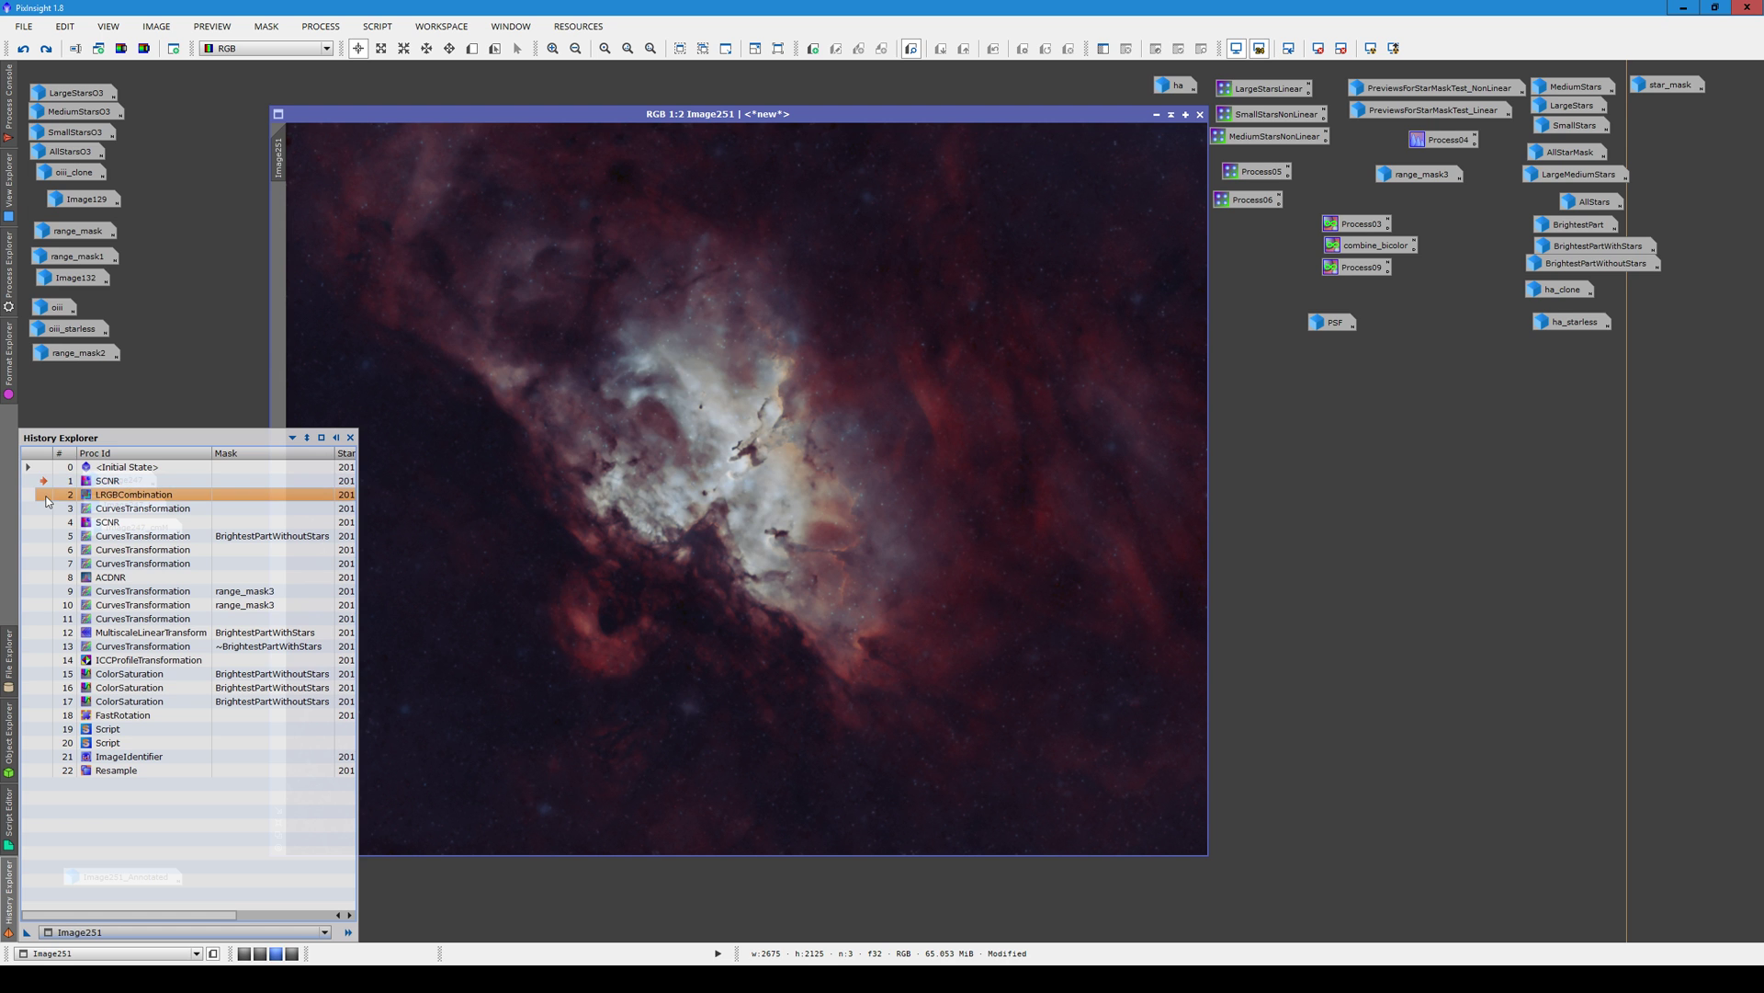
double_click(117, 496)
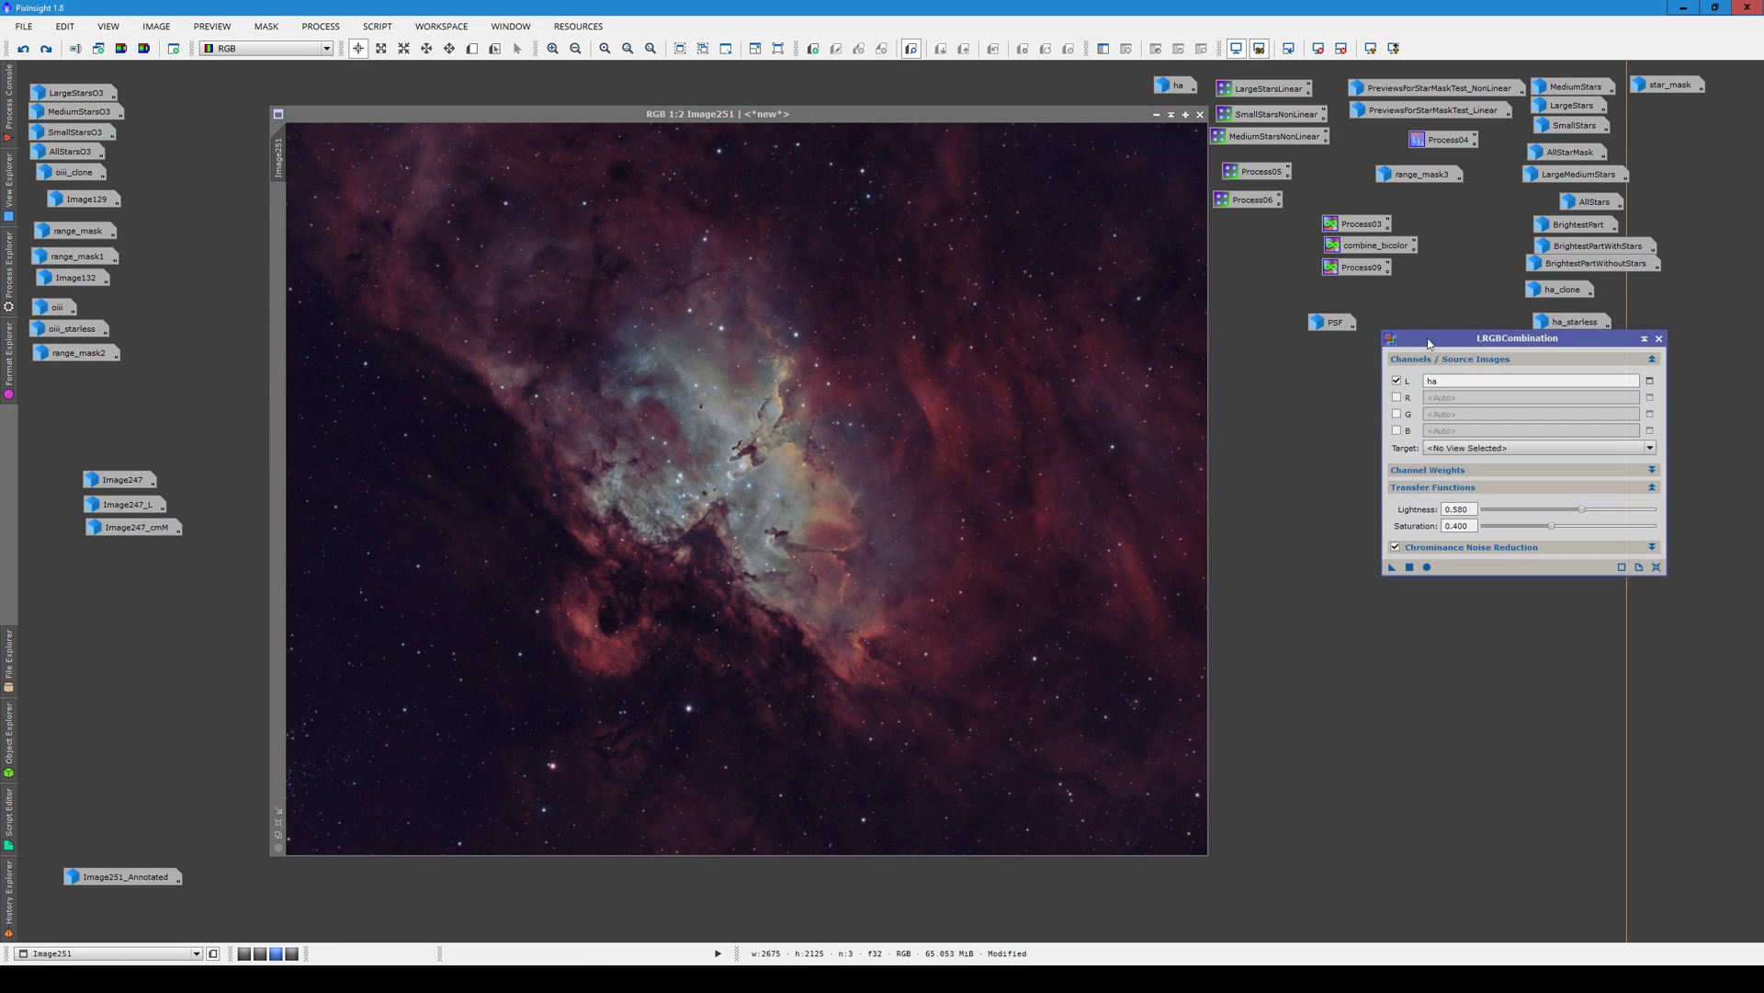
drag(1428, 342, 1318, 406)
double_click(1316, 444)
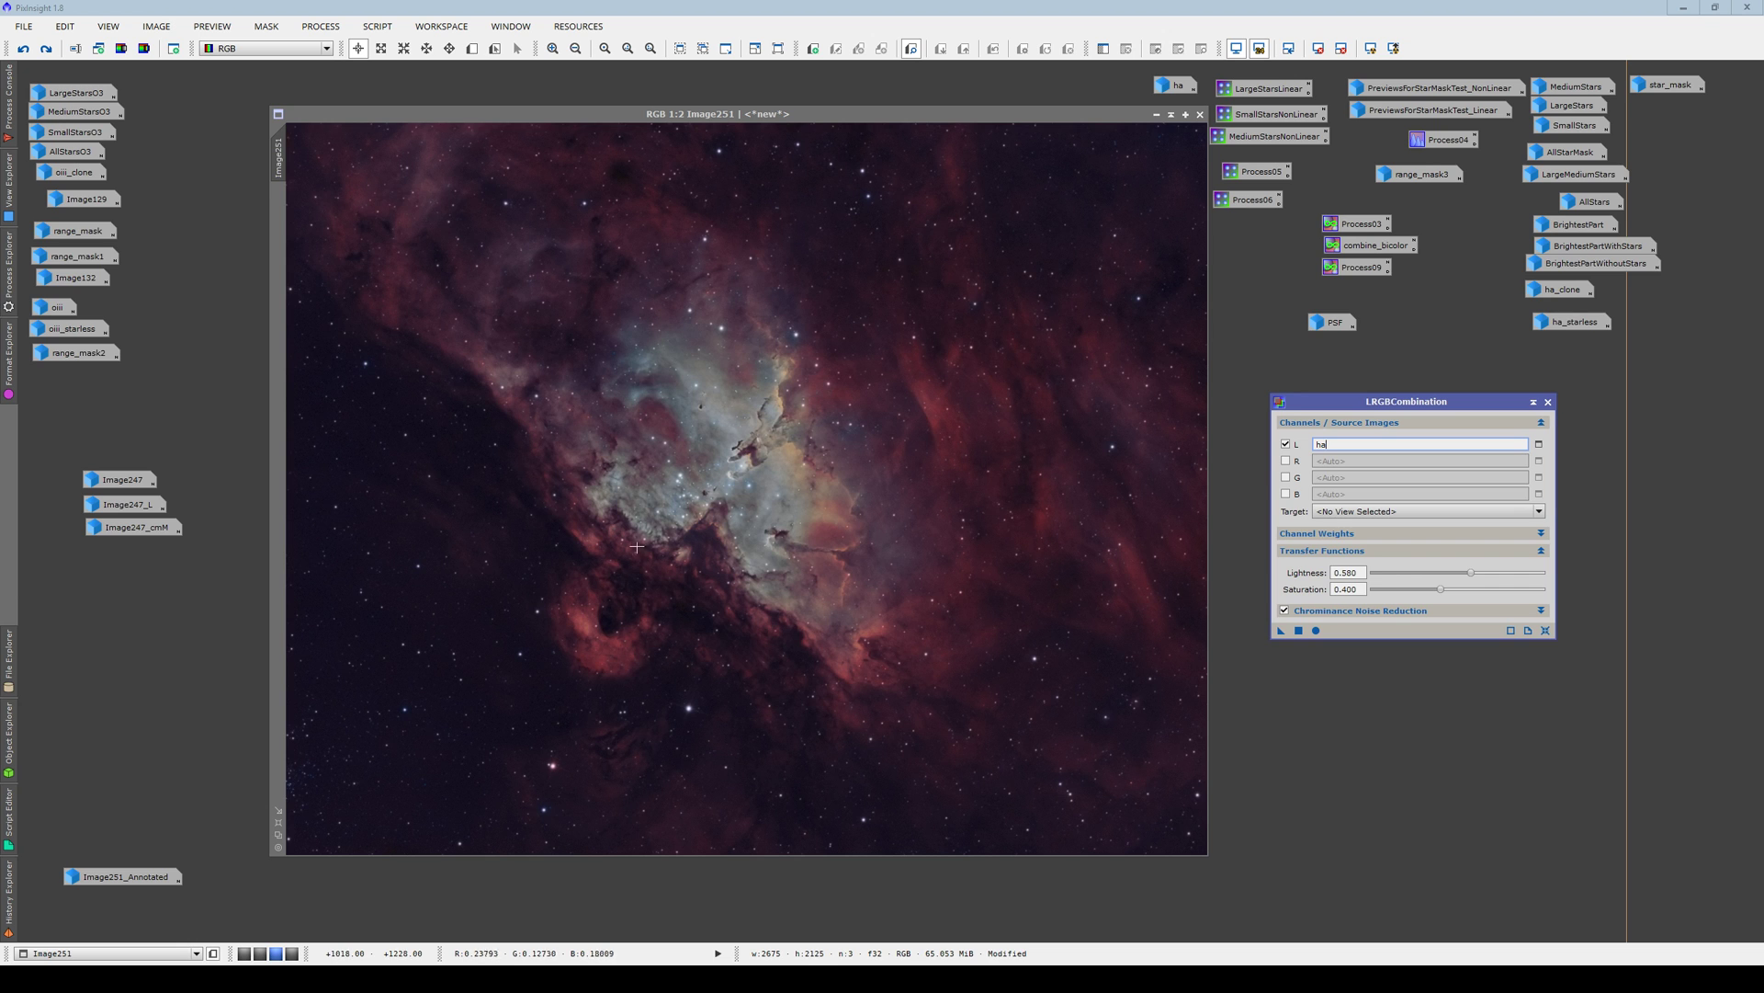
click(9, 893)
double_click(116, 510)
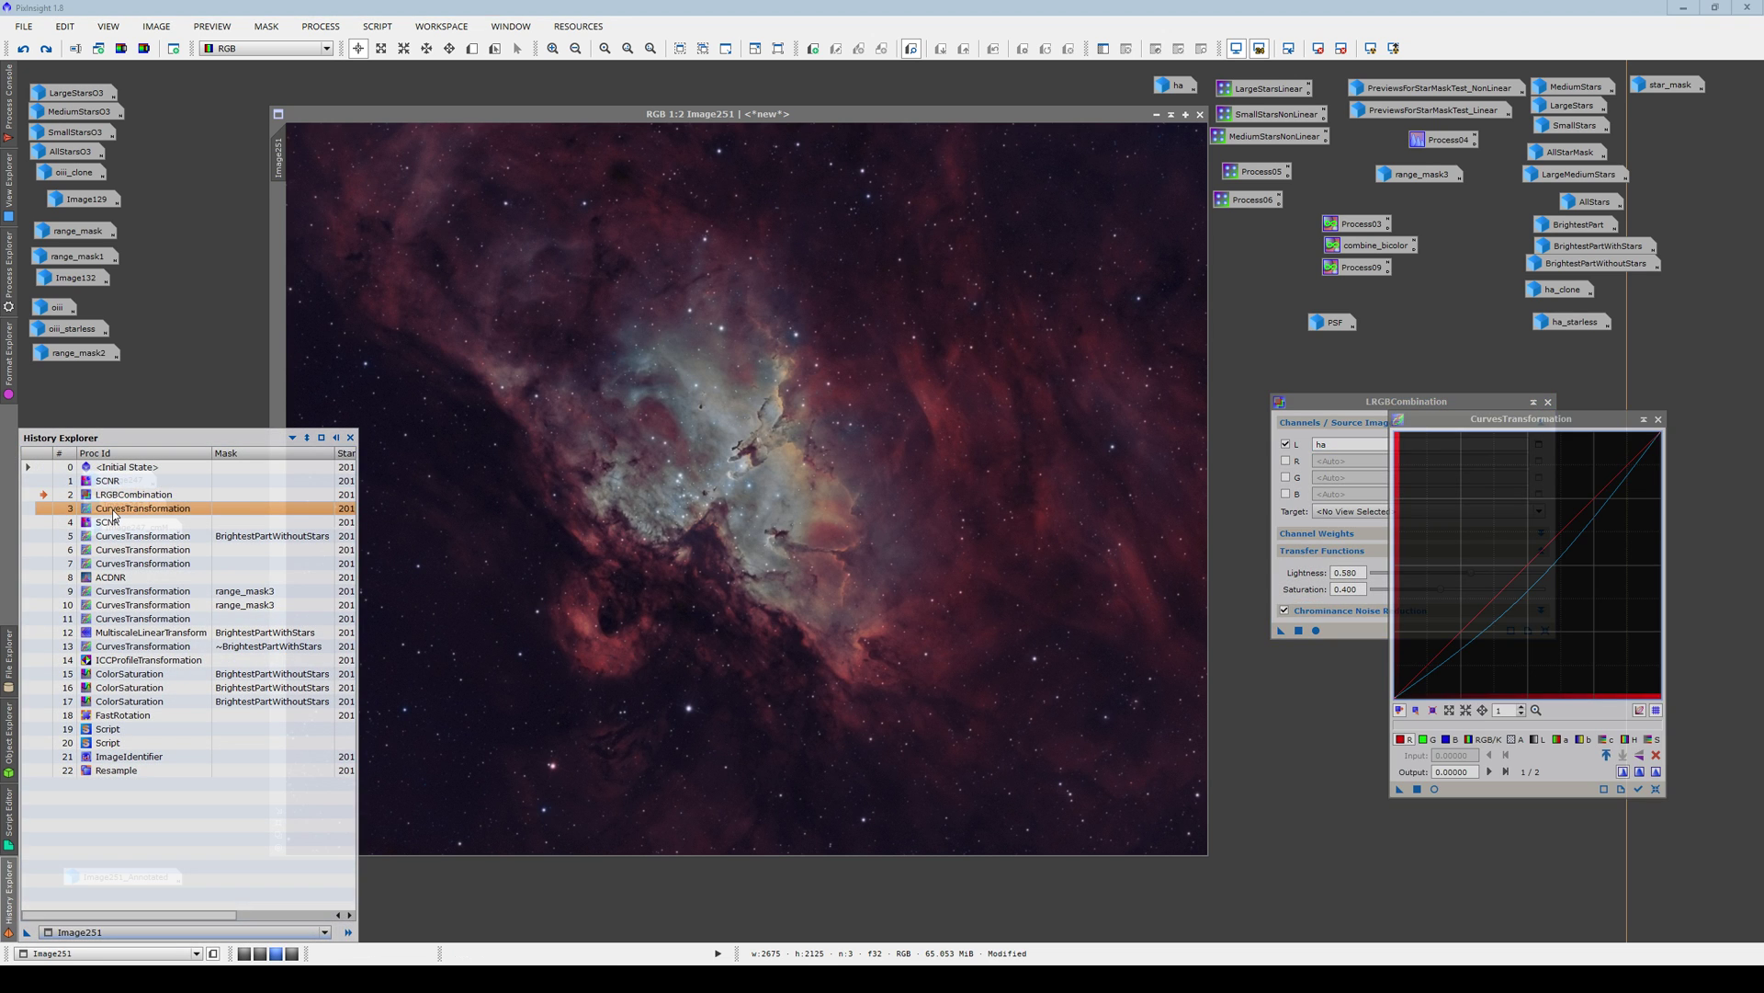
Advance the image through the first curves and second SCNR steps, recalling the next curves settings
click(44, 509)
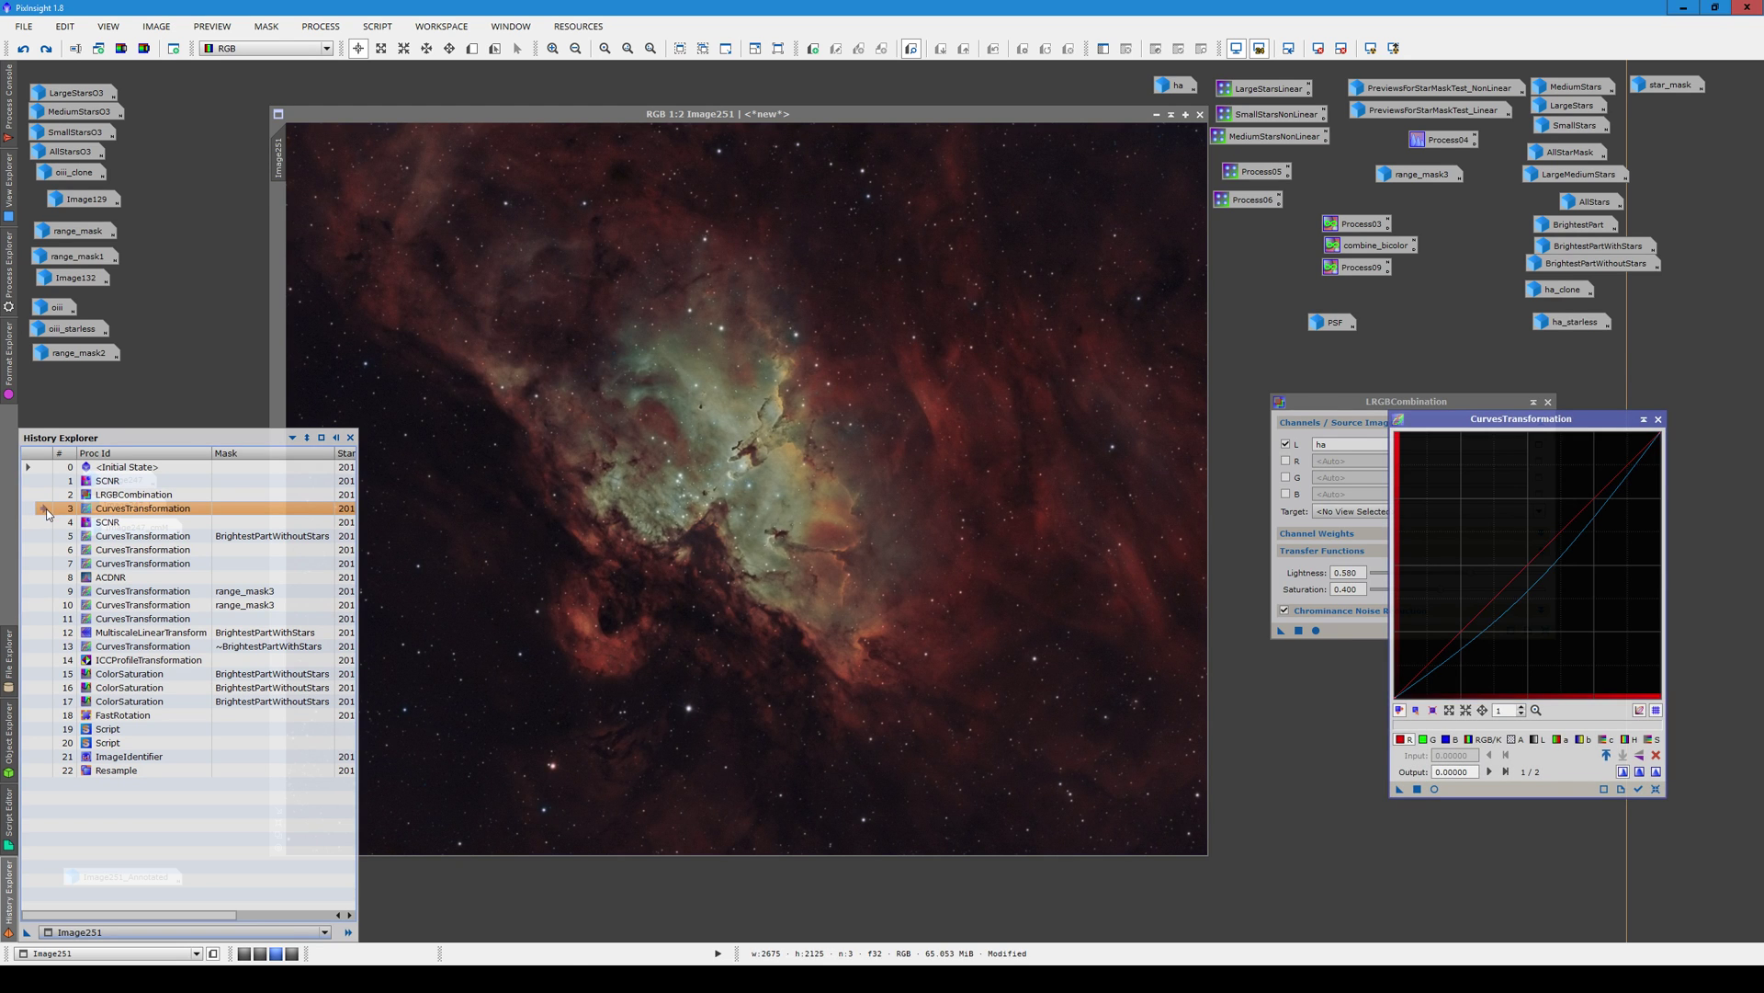
click(3, 866)
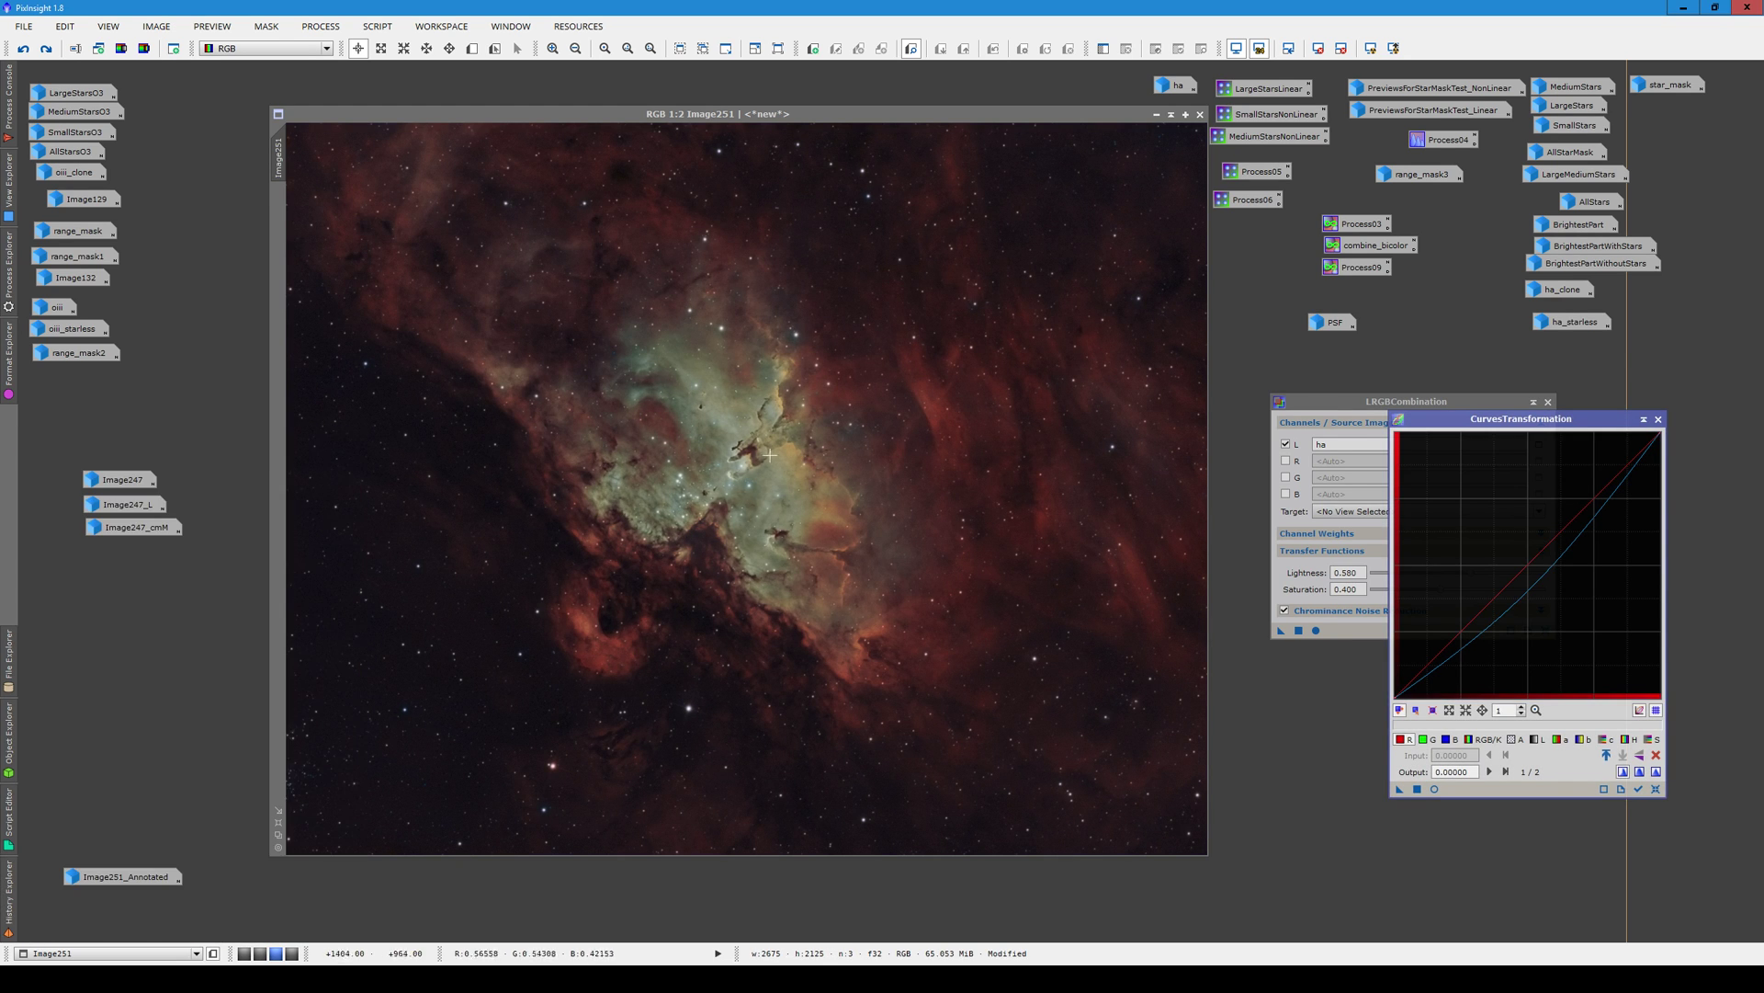
click(4, 869)
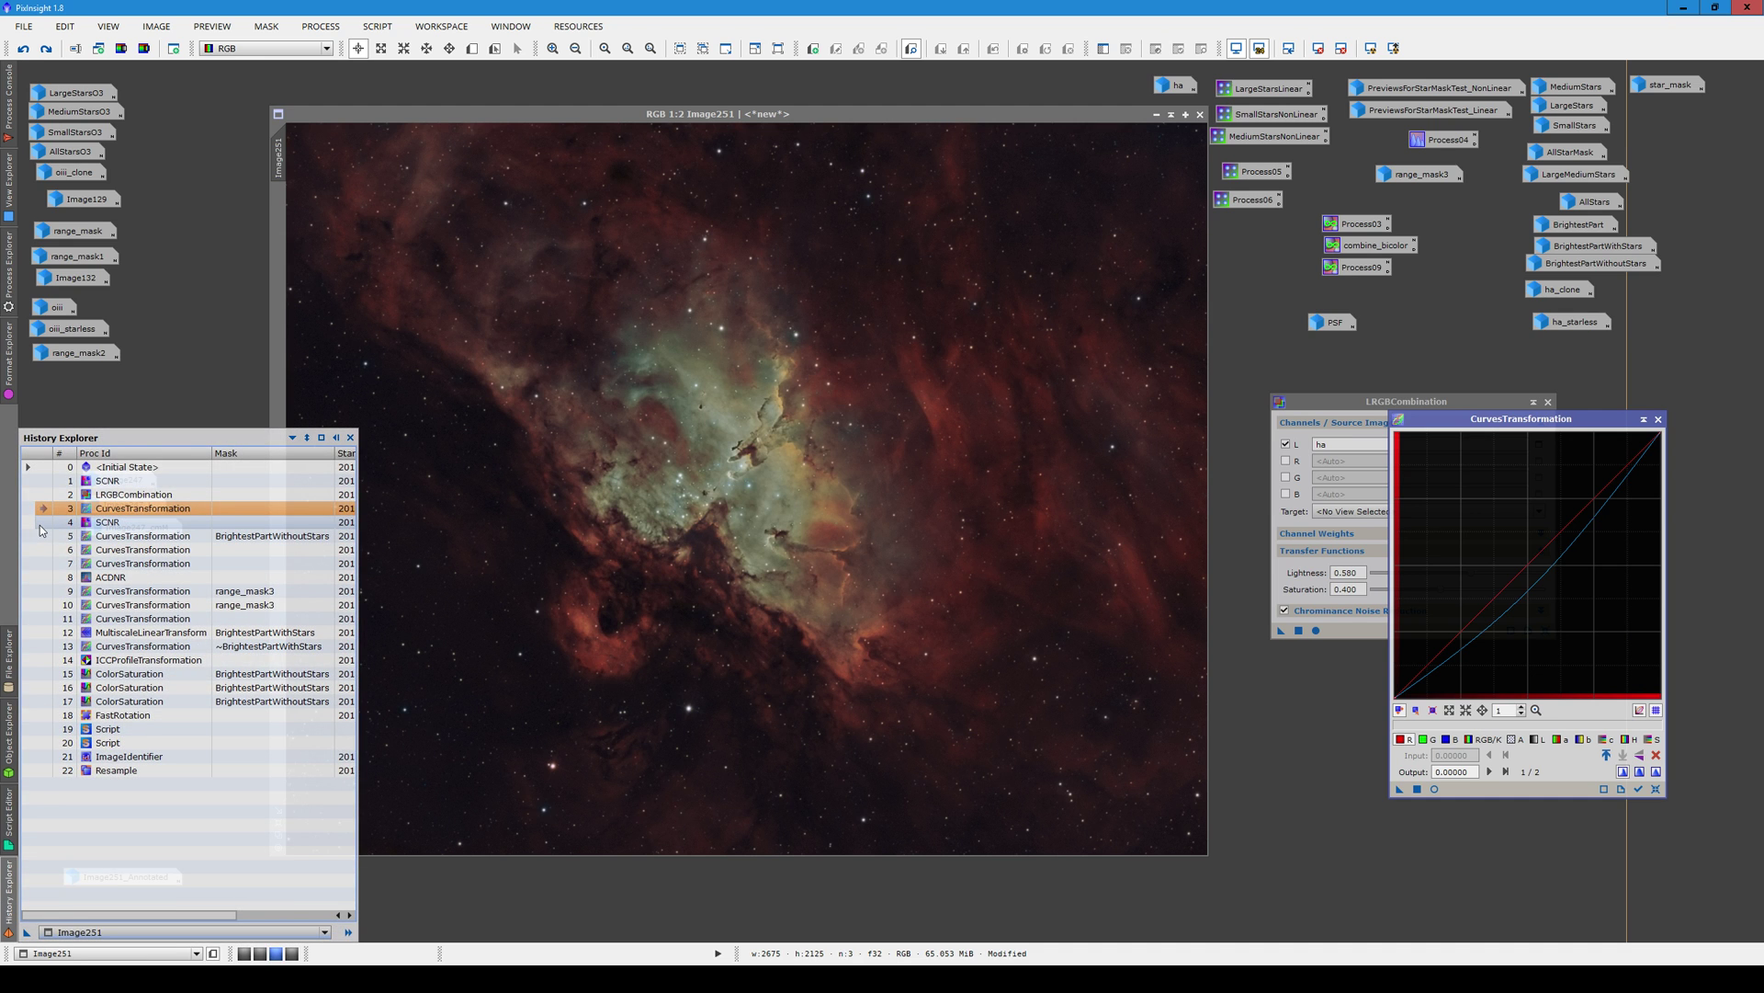
click(41, 523)
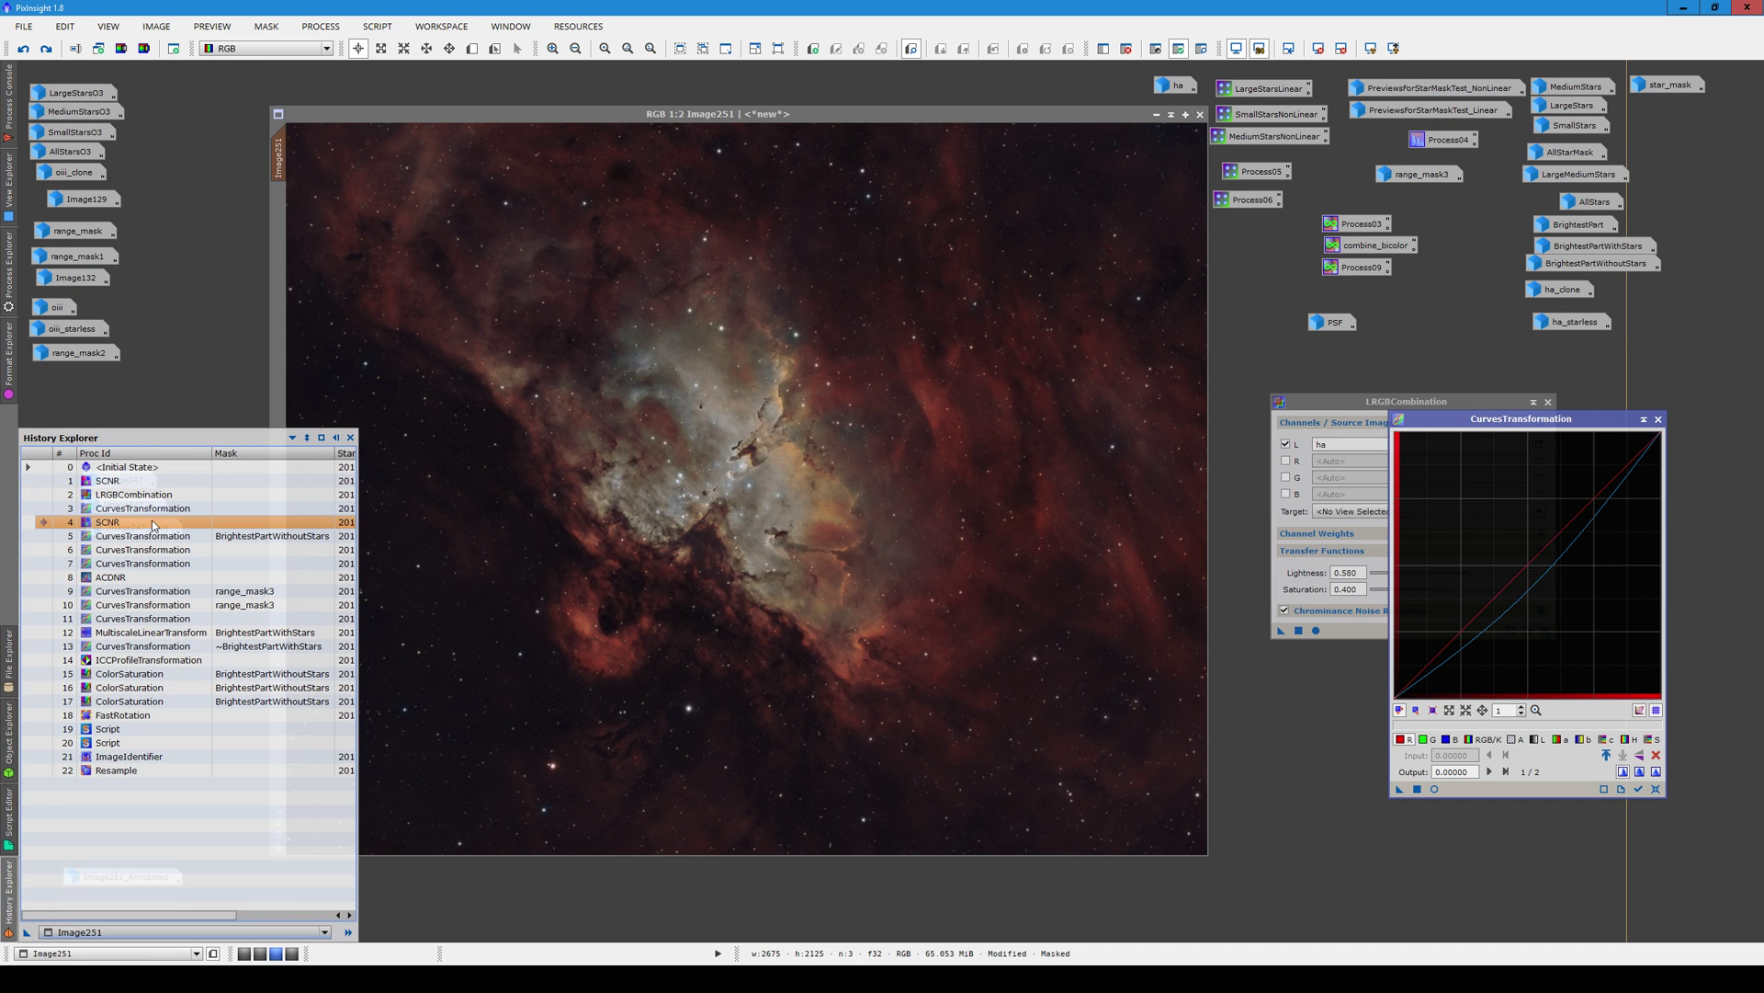
double_click(113, 542)
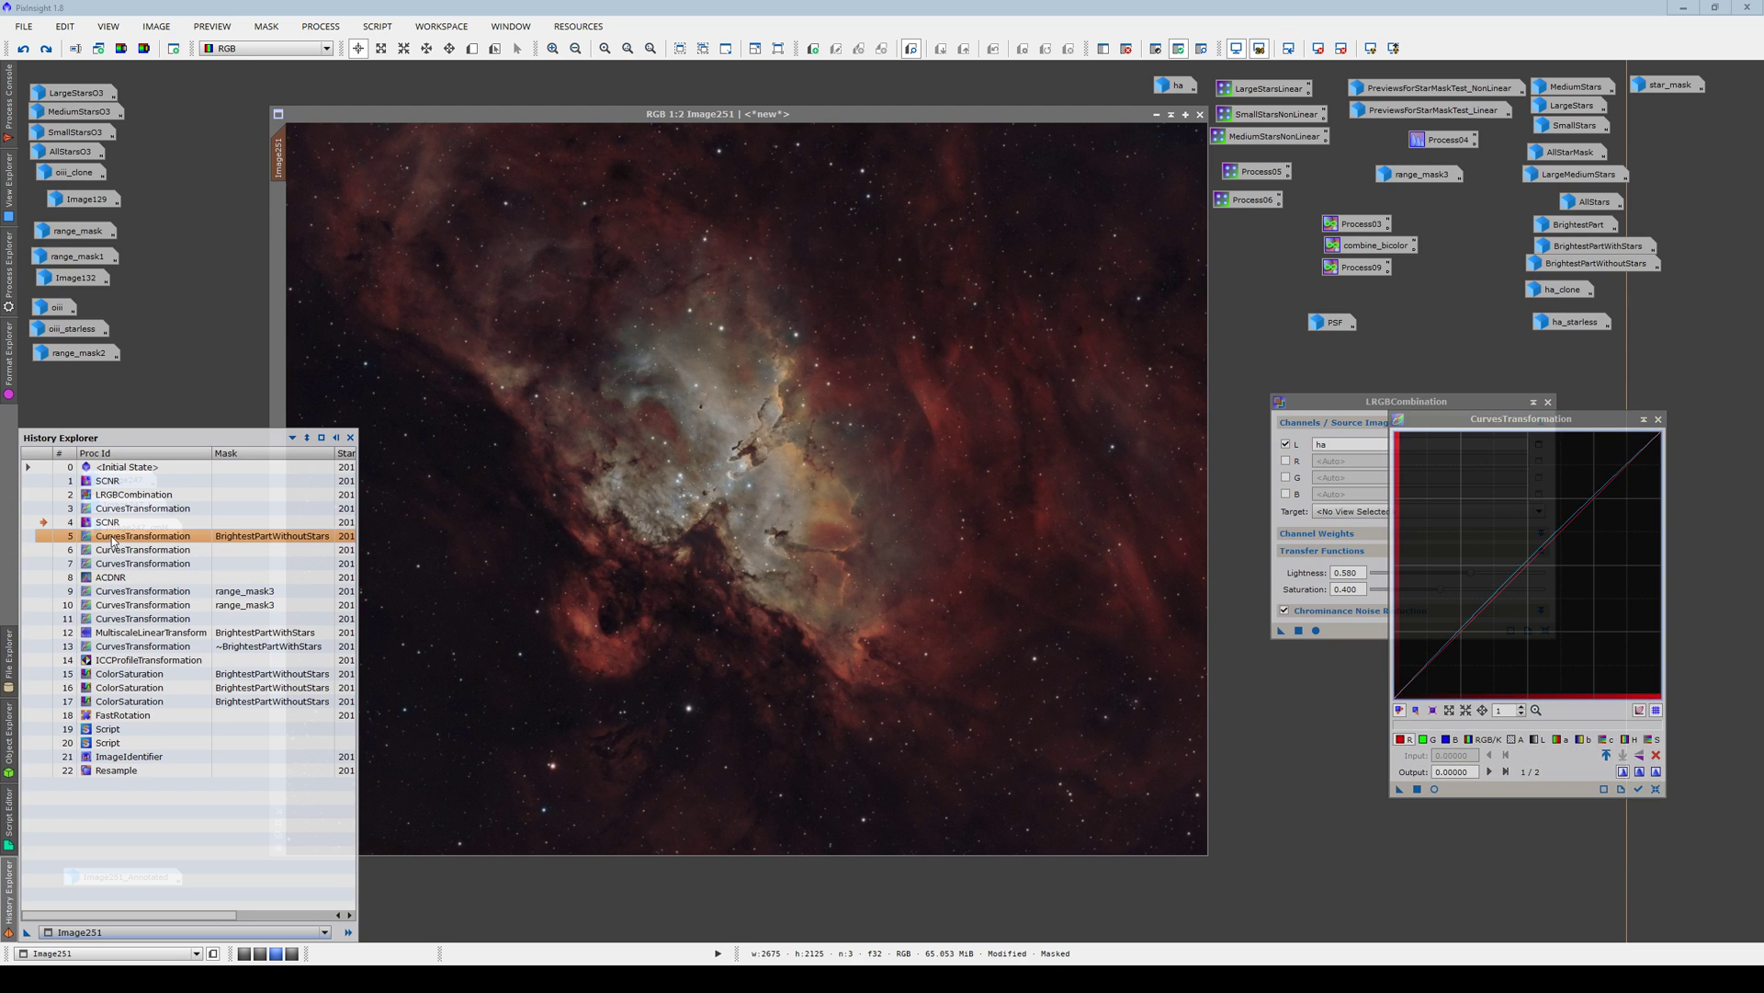
click(42, 538)
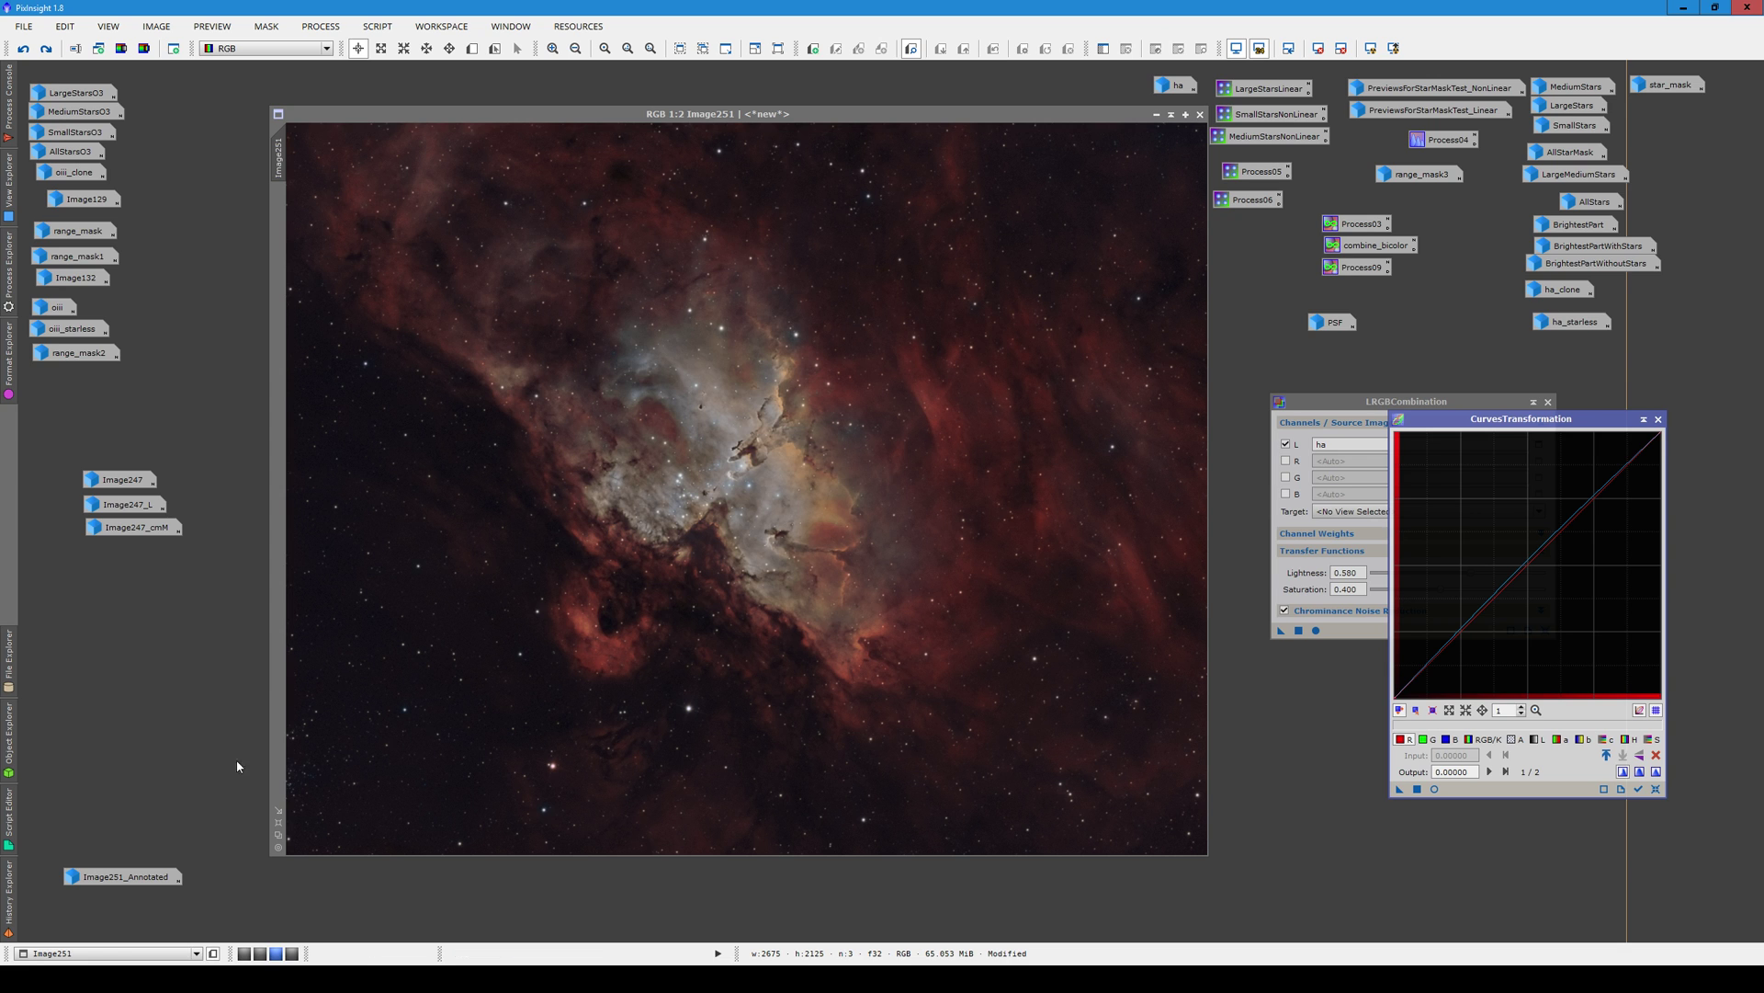
Select the next CurvesTransformation step and close the curves and LRGBCombination dialogs
click(3, 896)
click(107, 556)
click(5, 922)
drag(1517, 417, 1366, 368)
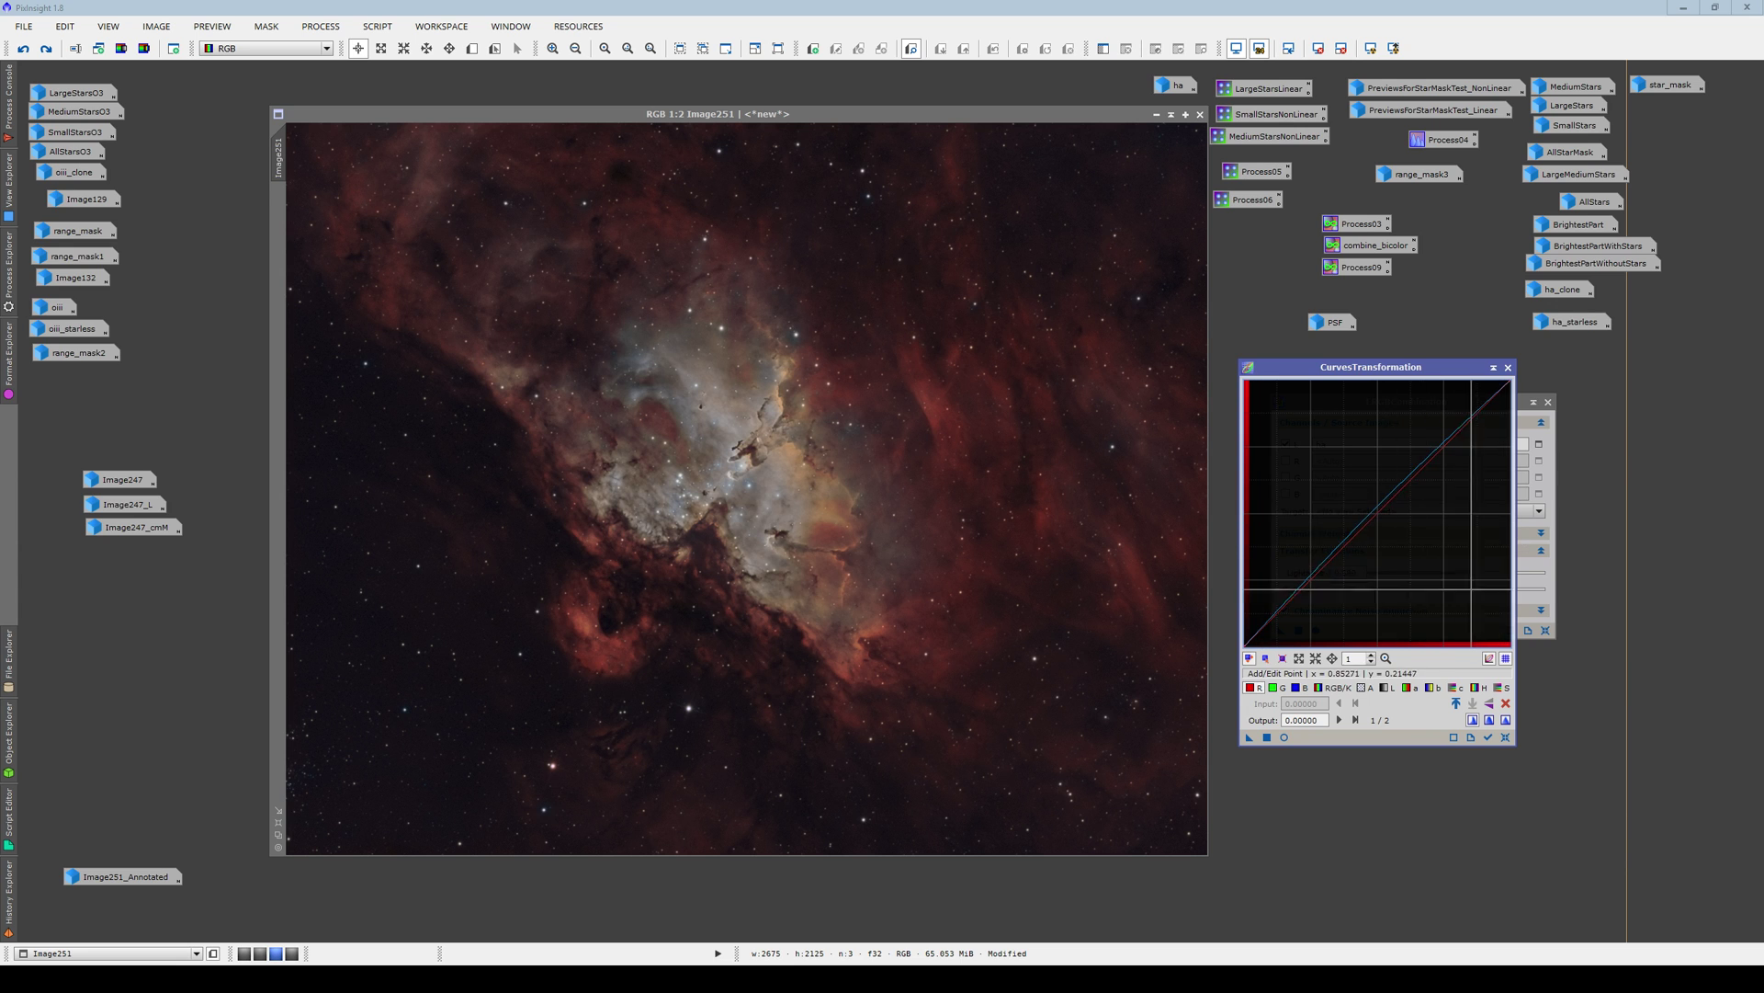
click(1508, 367)
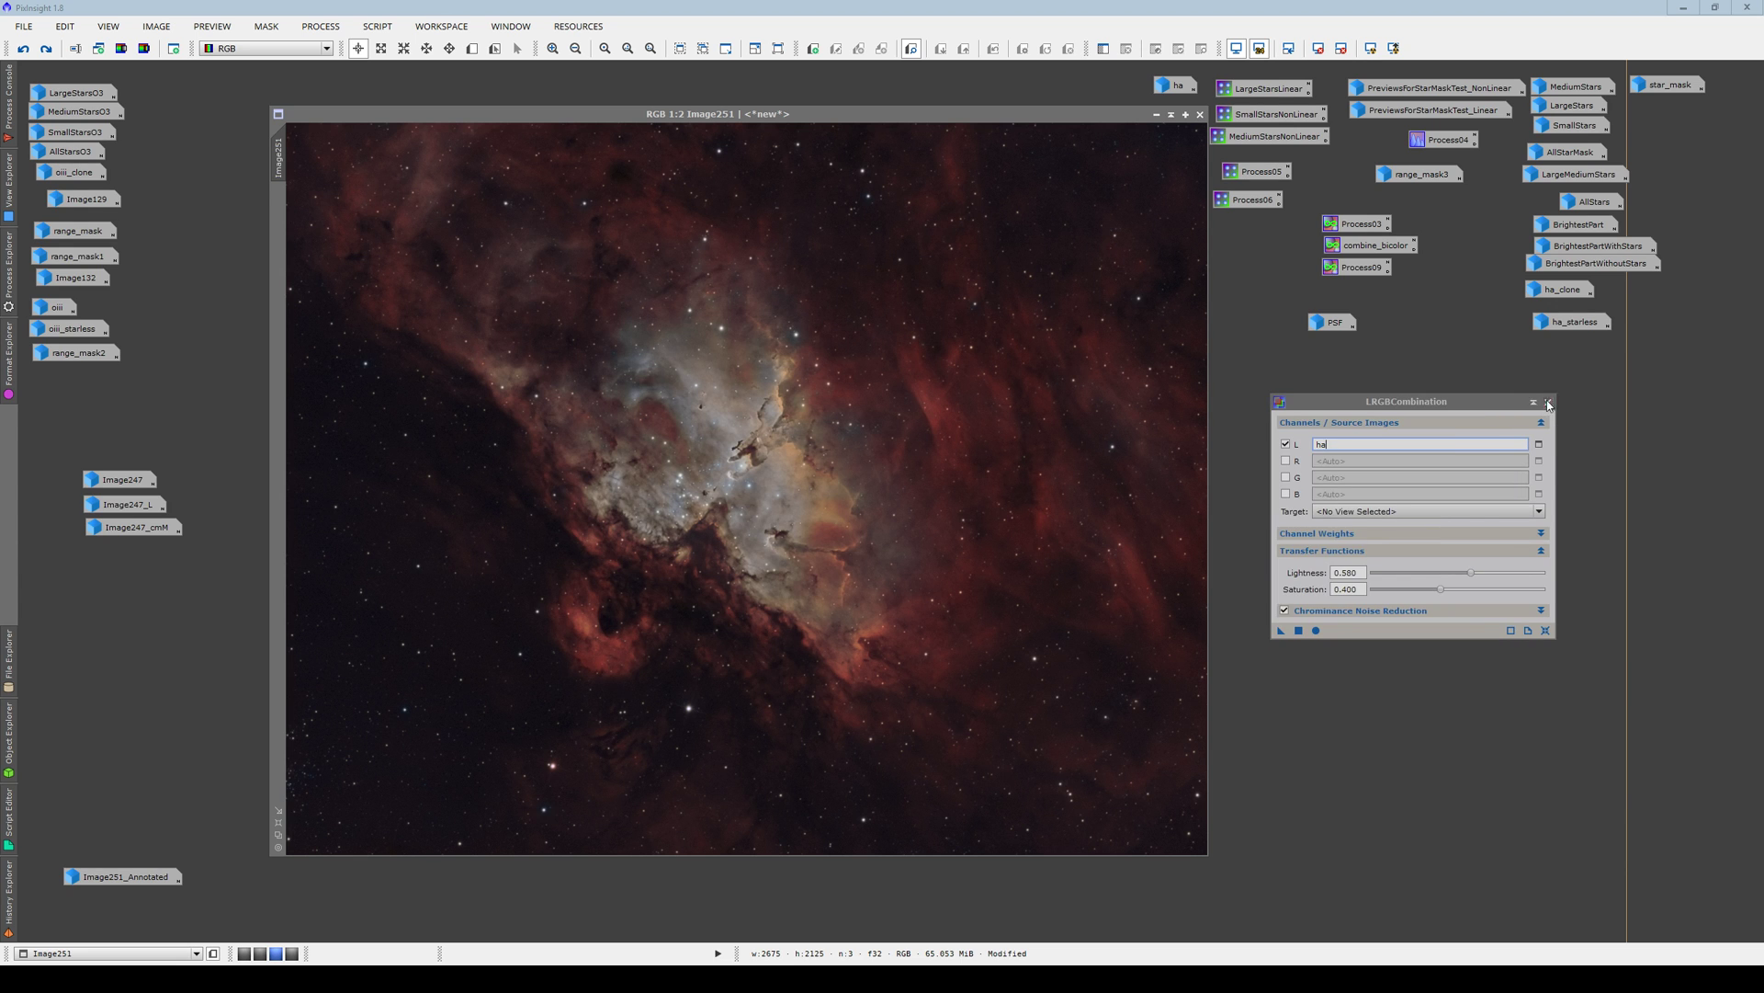
click(1549, 402)
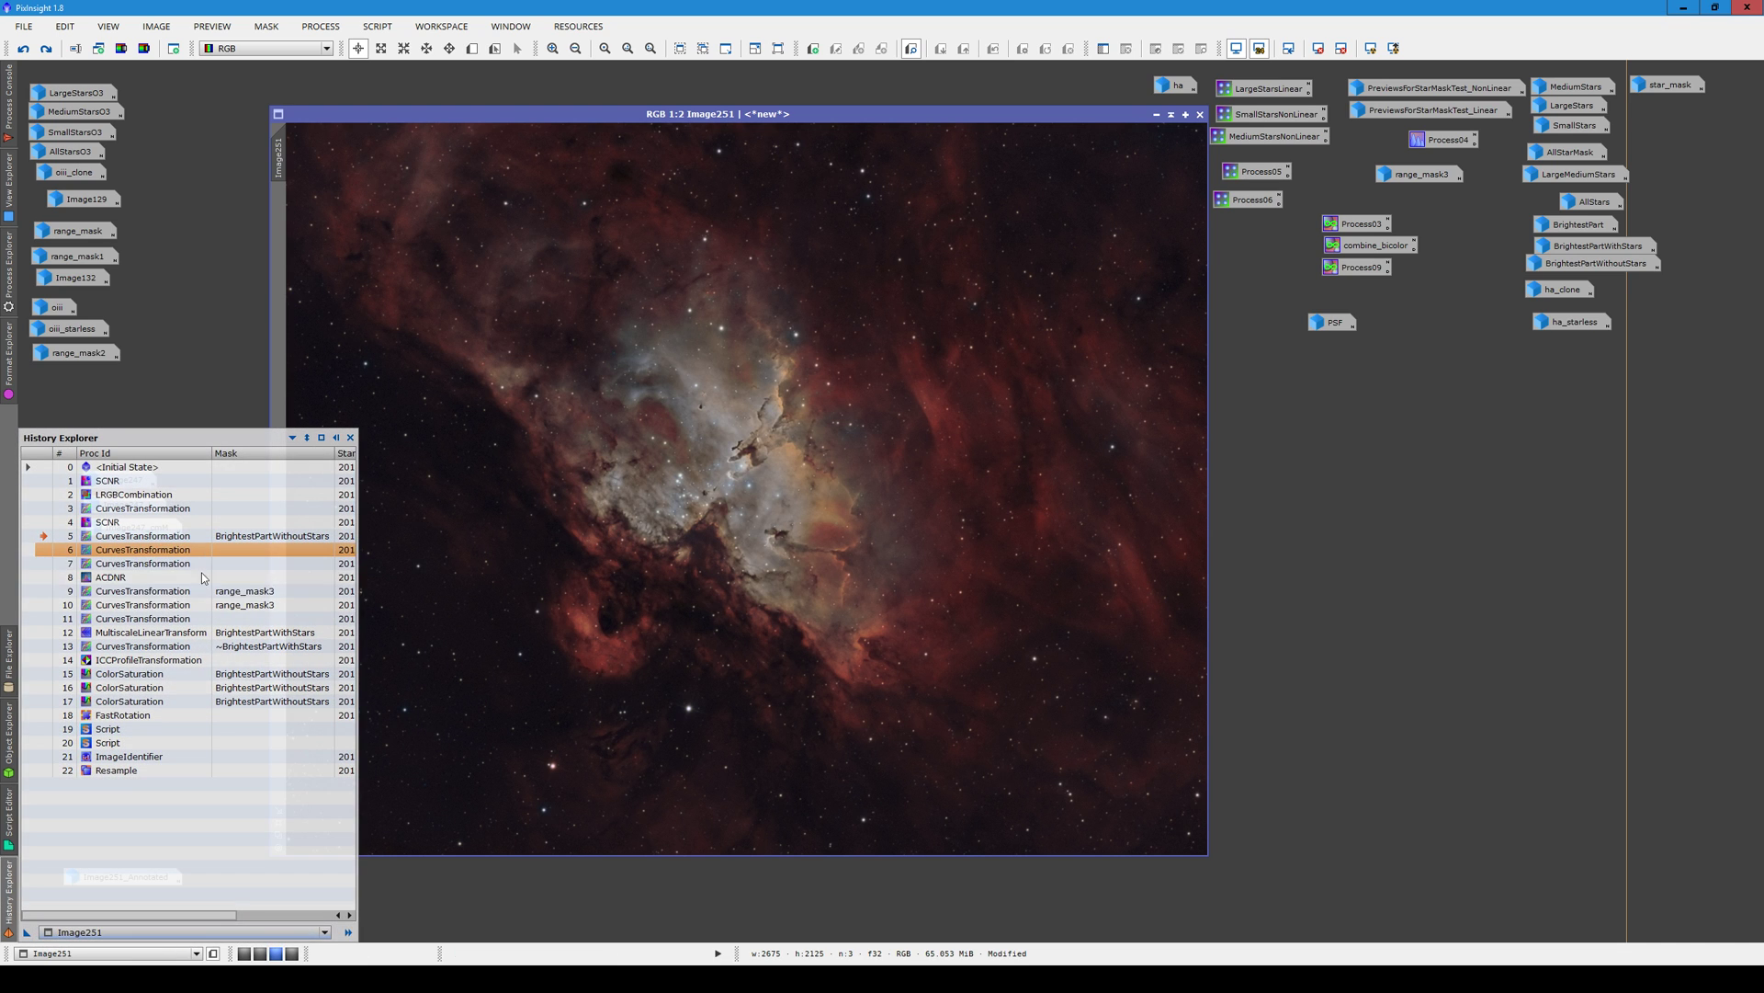
Recall the row 7 curves settings and advance the image to the ACDNR step
double_click(156, 562)
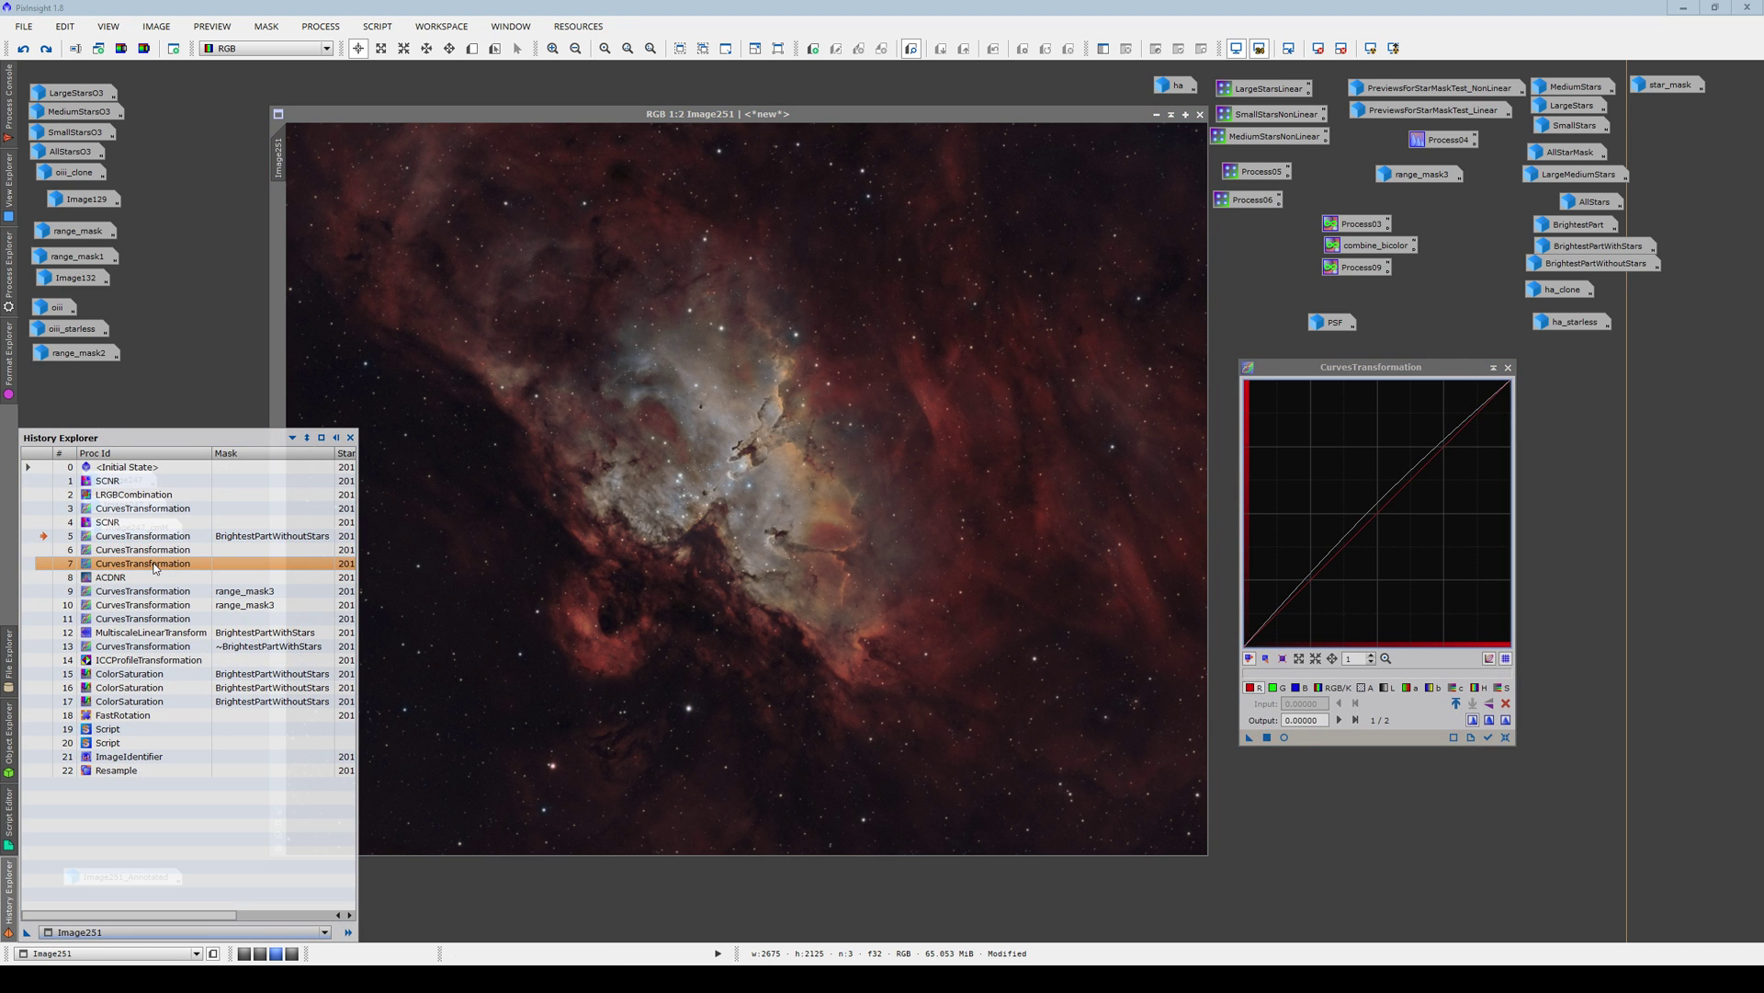
click(44, 563)
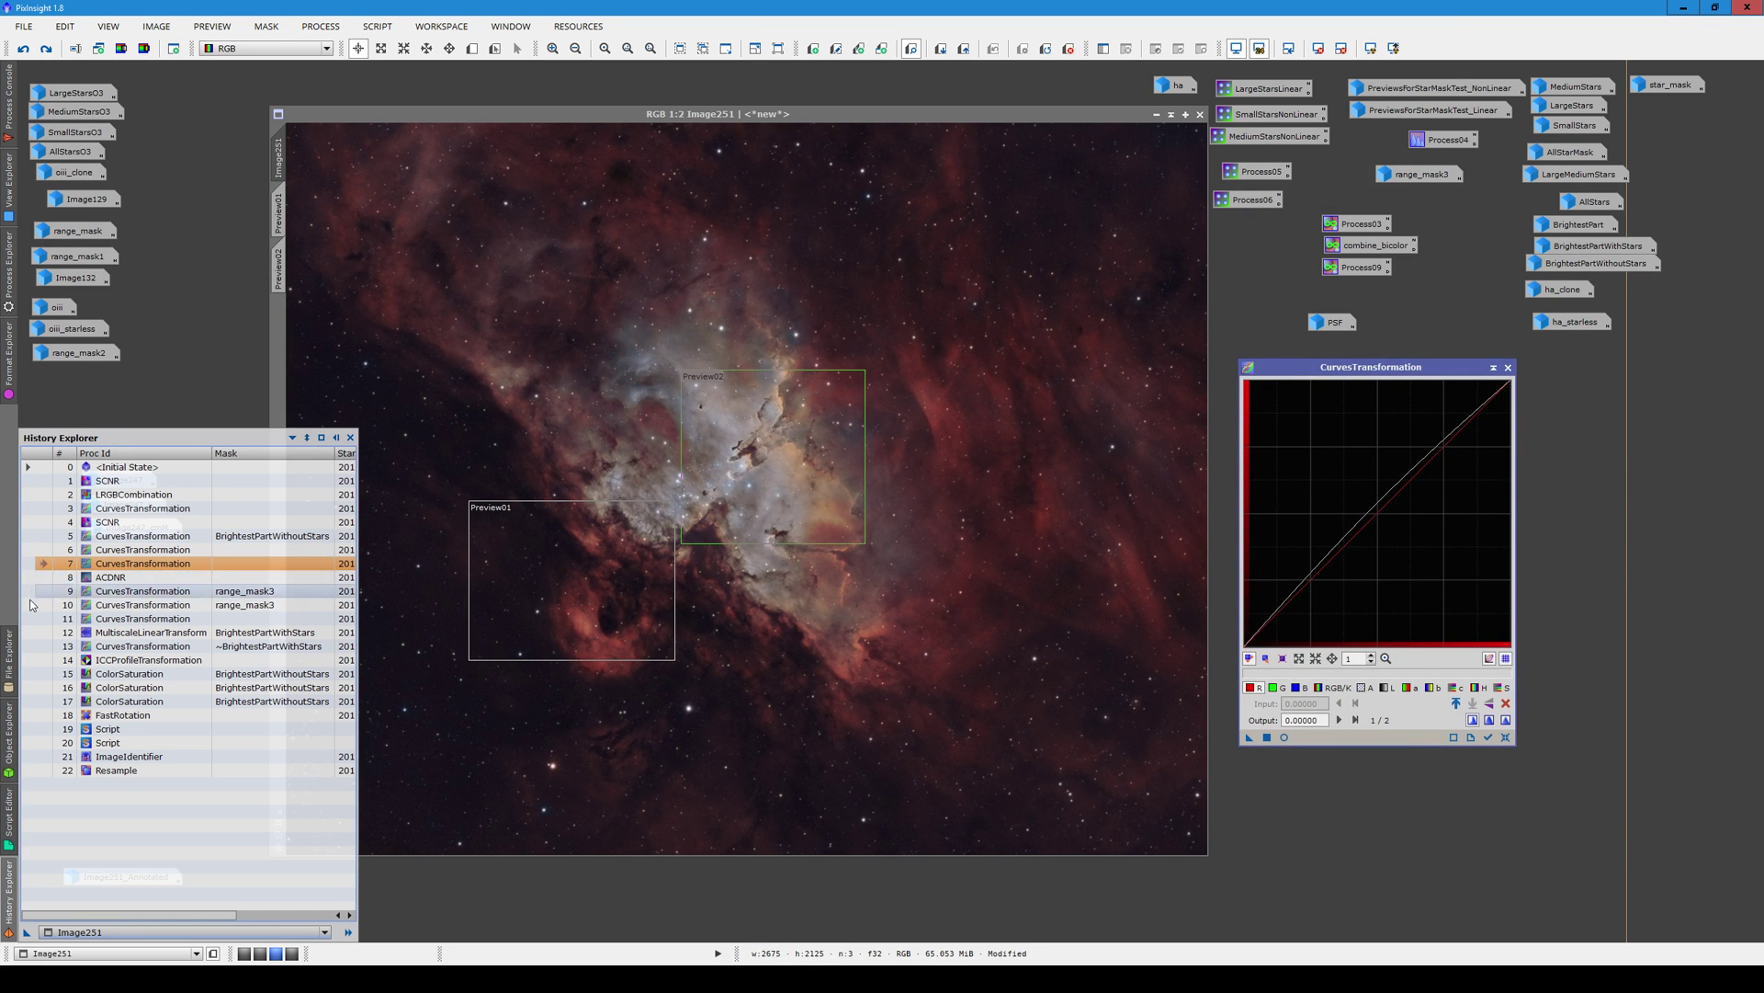
click(44, 576)
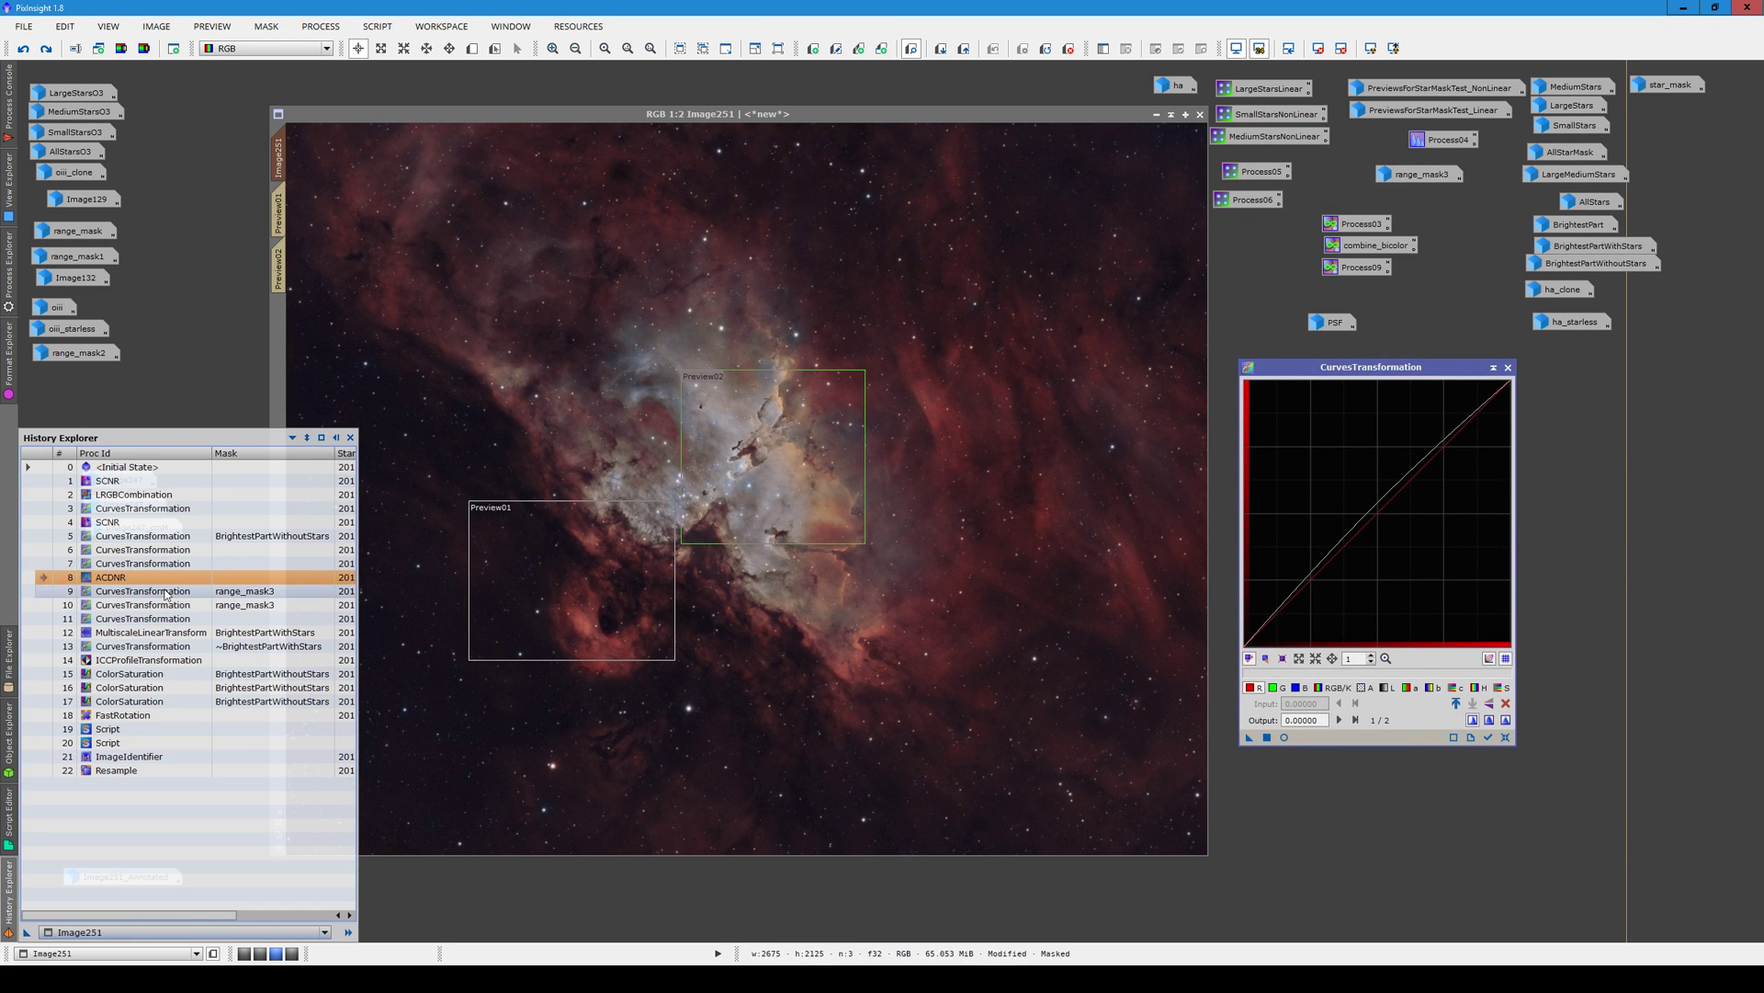
Recall the ACDNR settings, close curves, and toggle the mask off and on to compare
double_click(115, 578)
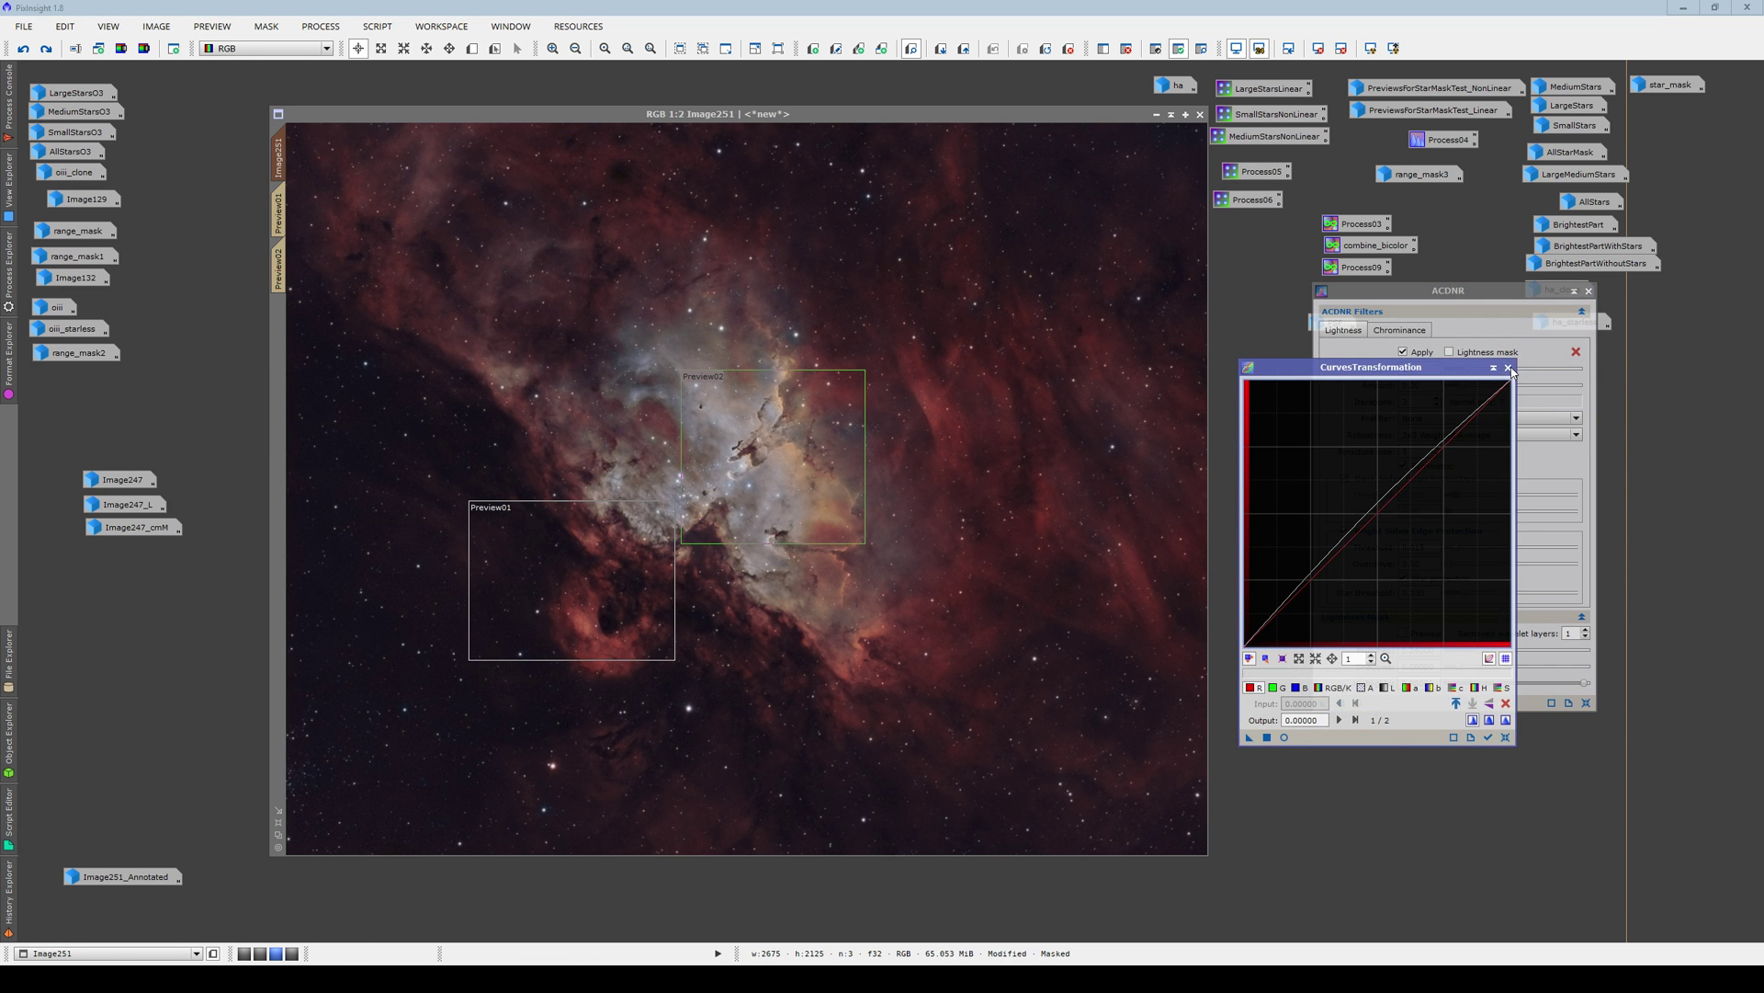
click(1508, 369)
scroll(751, 490, up, 2)
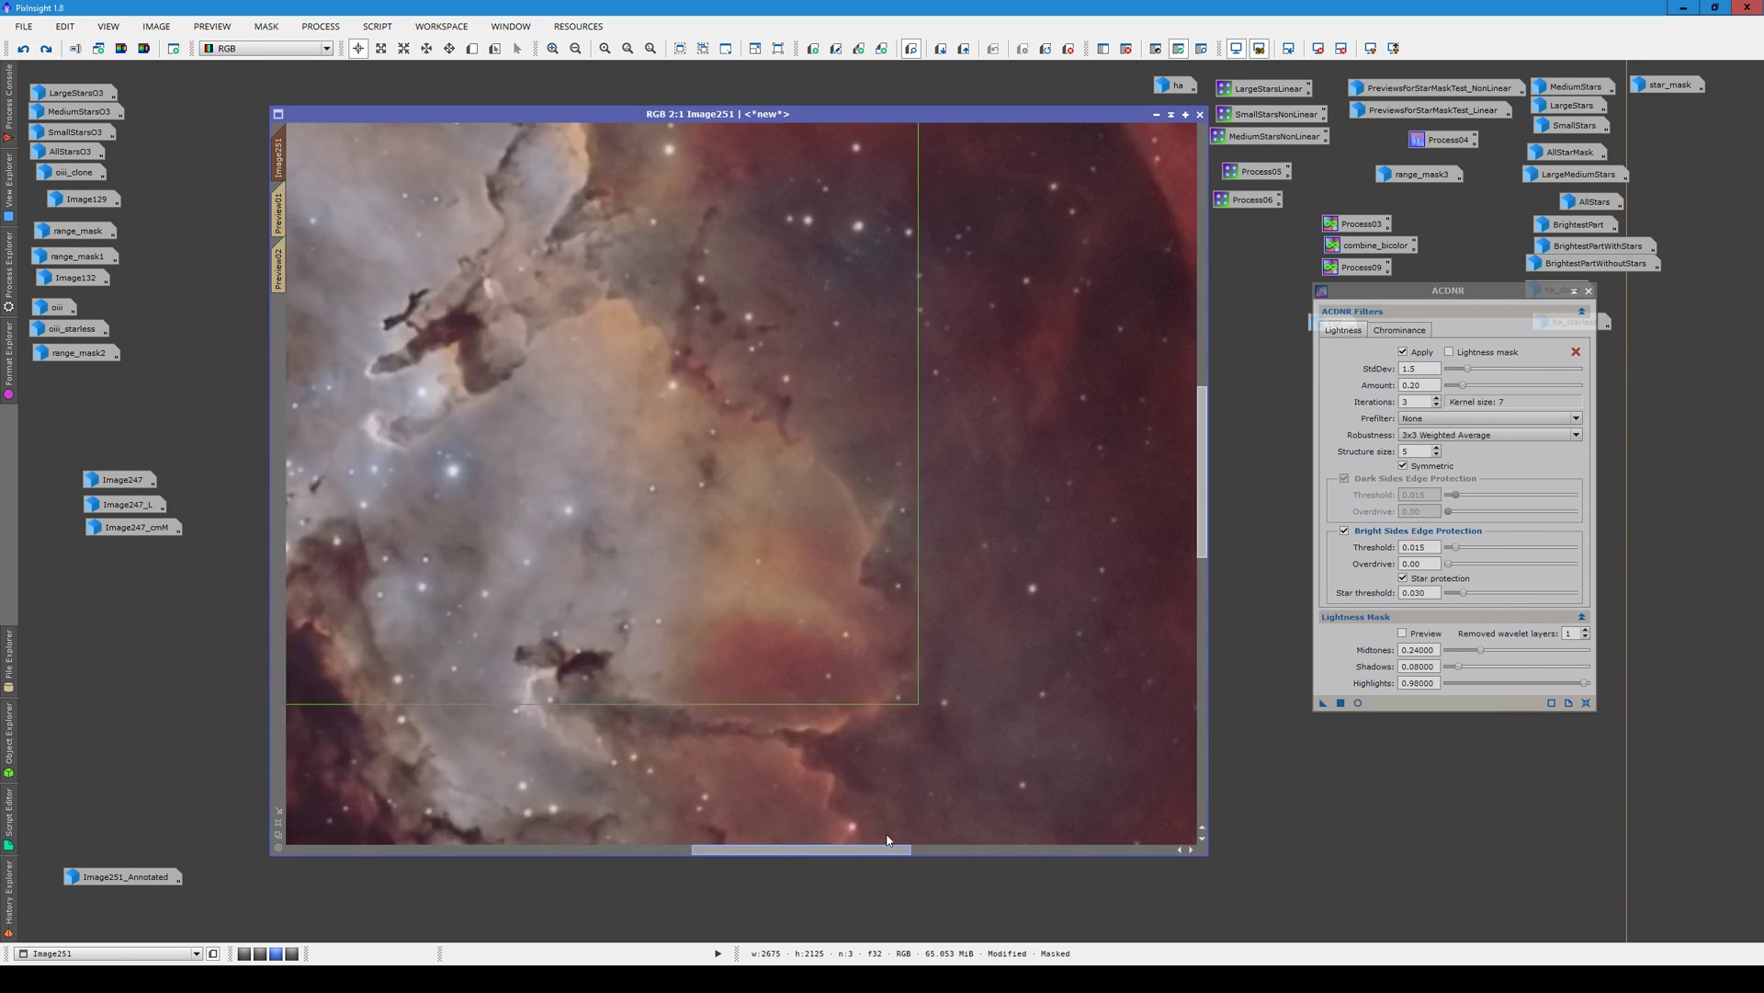
drag(779, 851, 993, 851)
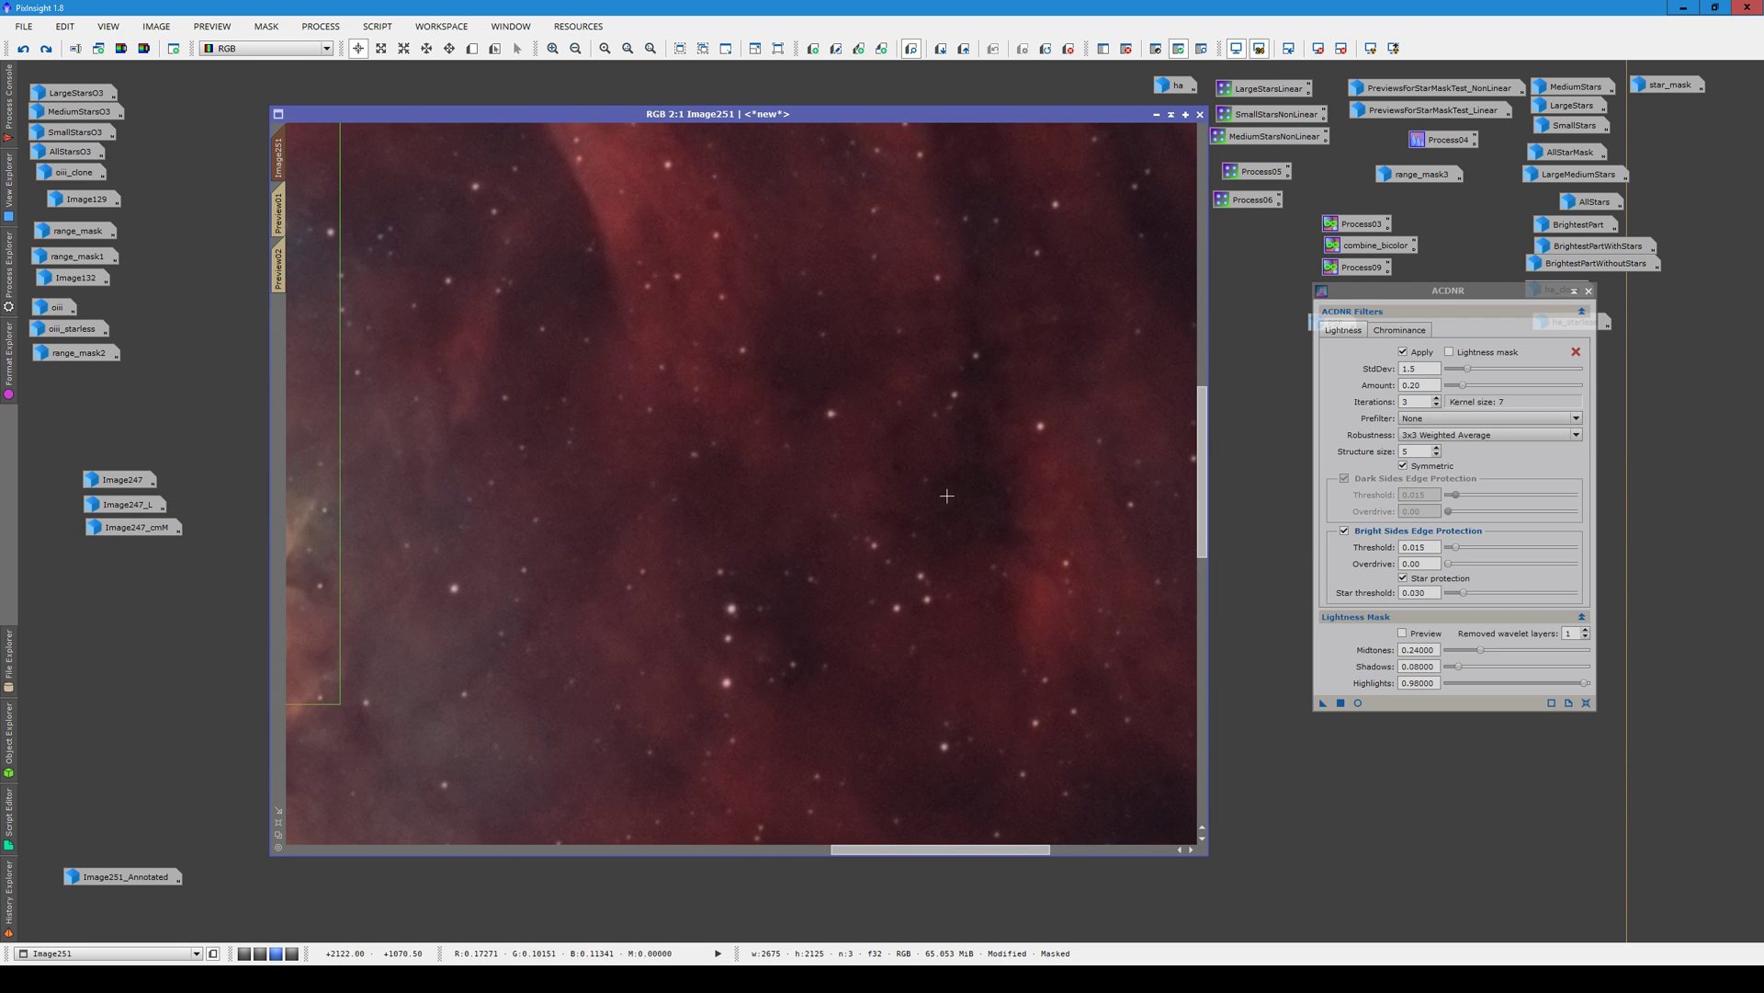
key(ctrl+shift+k)
key(ctrl+shift+k)
key(ctrl+shift+k)
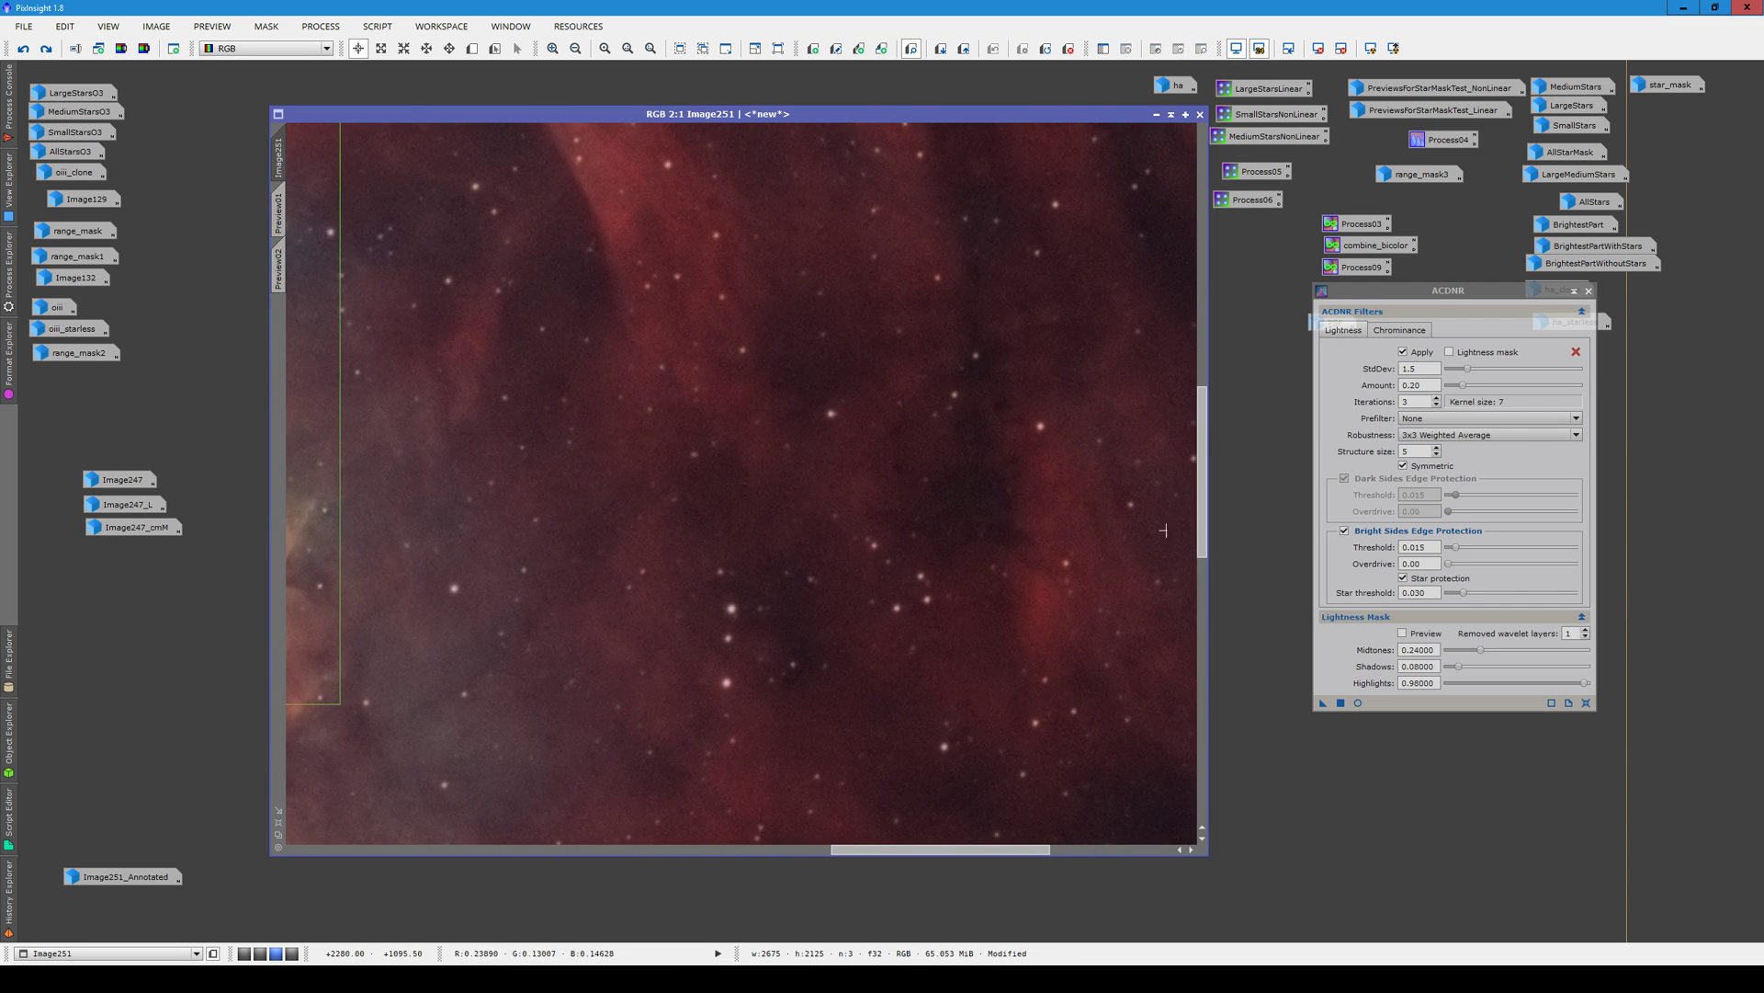
key(ctrl+shift+k)
mouse_move(1202, 529)
mouse_down()
mouse_move(1240, 334)
mouse_move(1217, 291)
mouse_up()
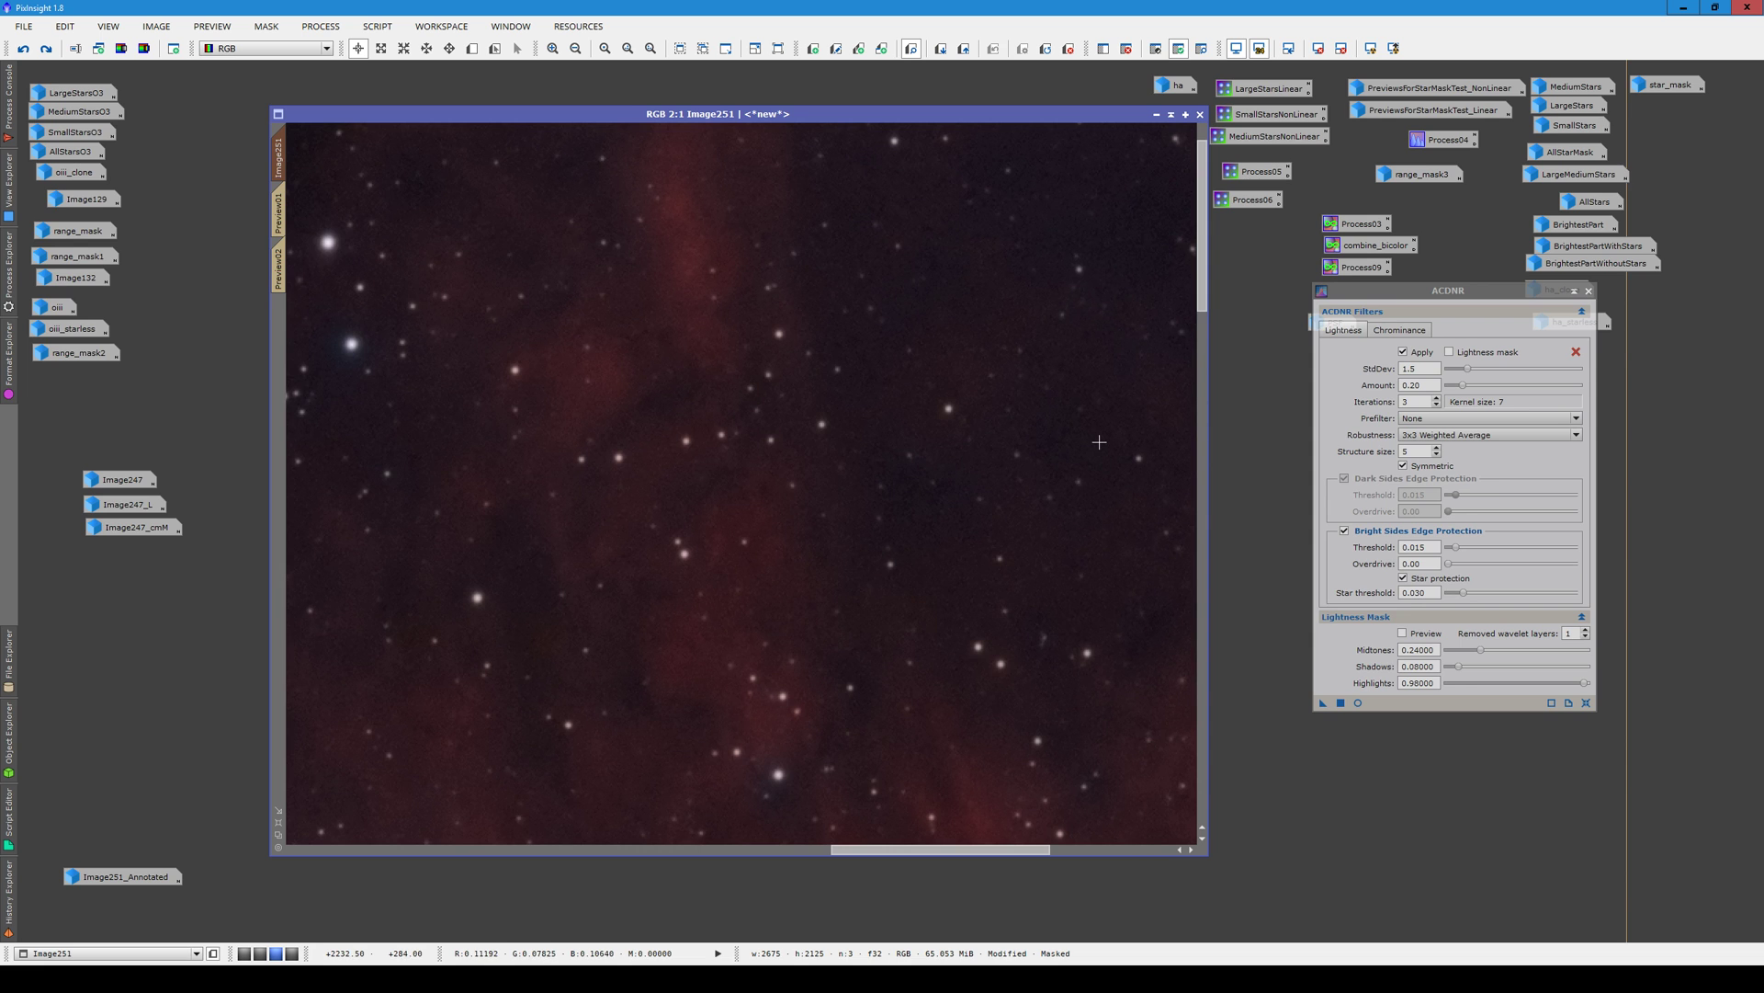
key(ctrl+shift+k)
key(ctrl+shift+k)
key(ctrl+shift+k)
key(ctrl+shift+k)
drag(987, 849, 478, 849)
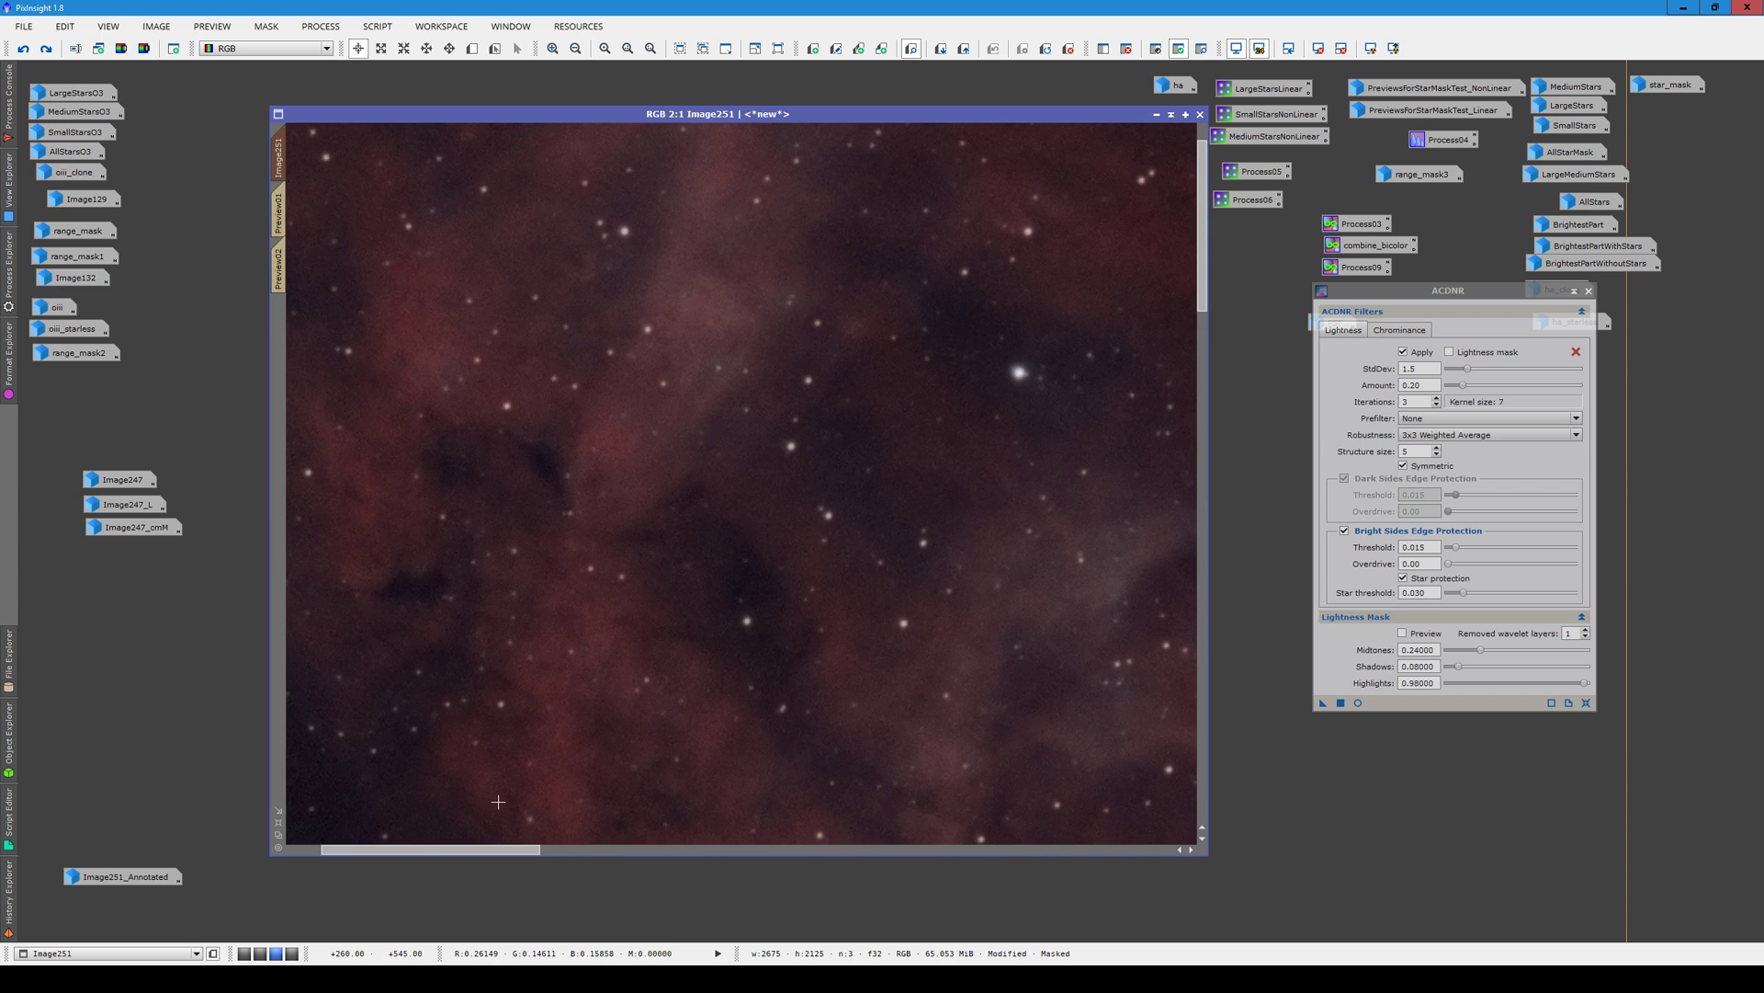
scroll(498, 802, down, 2)
click(10, 896)
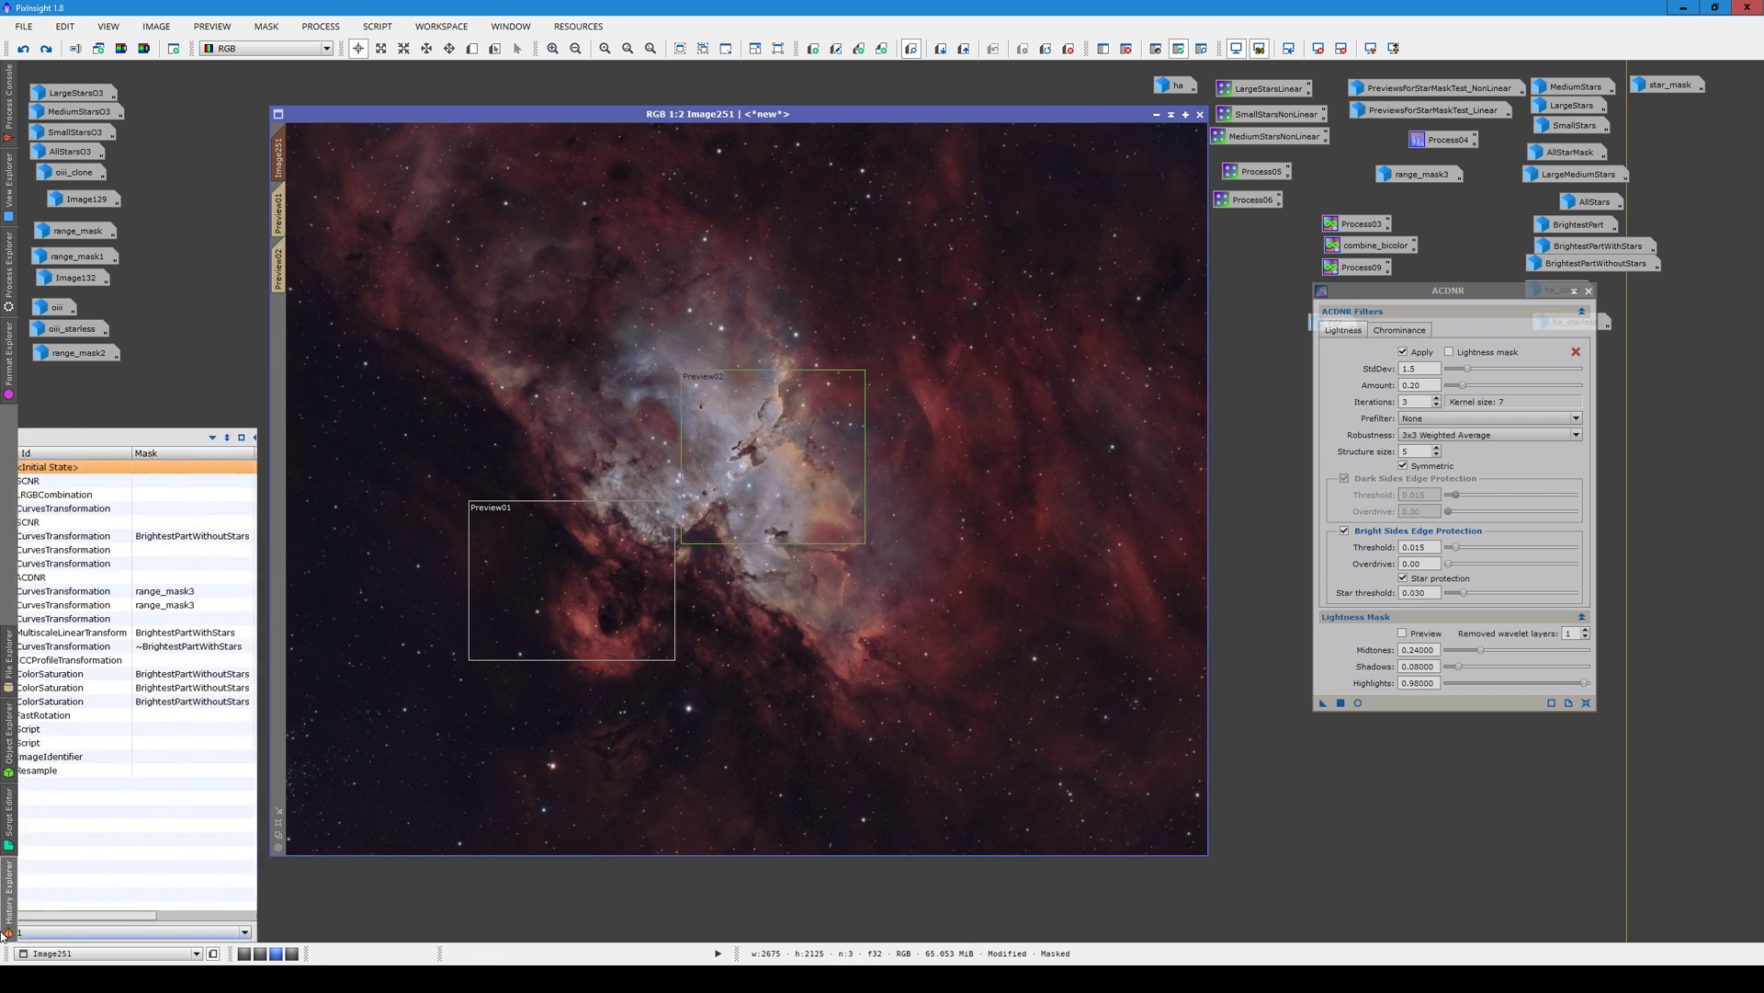
click(164, 593)
Recall the row 9 curves settings and step through range-masked curves to MultiscaleLinearTransform
double_click(165, 594)
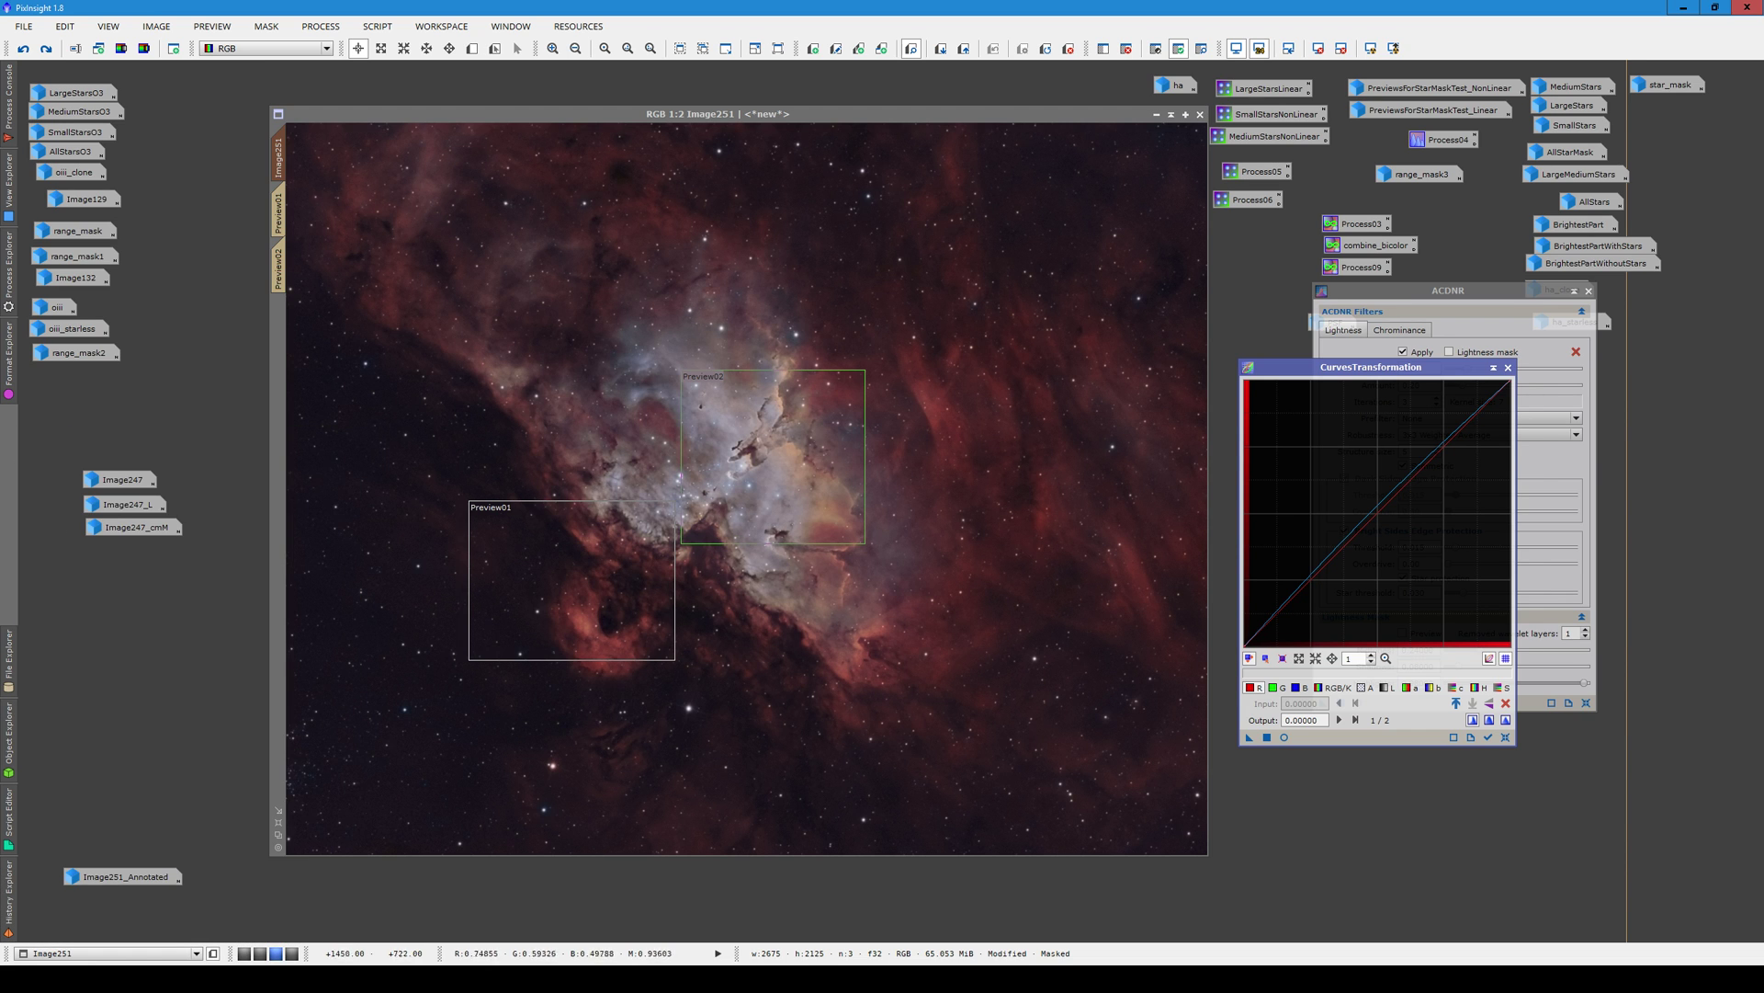
mouse_move(10, 888)
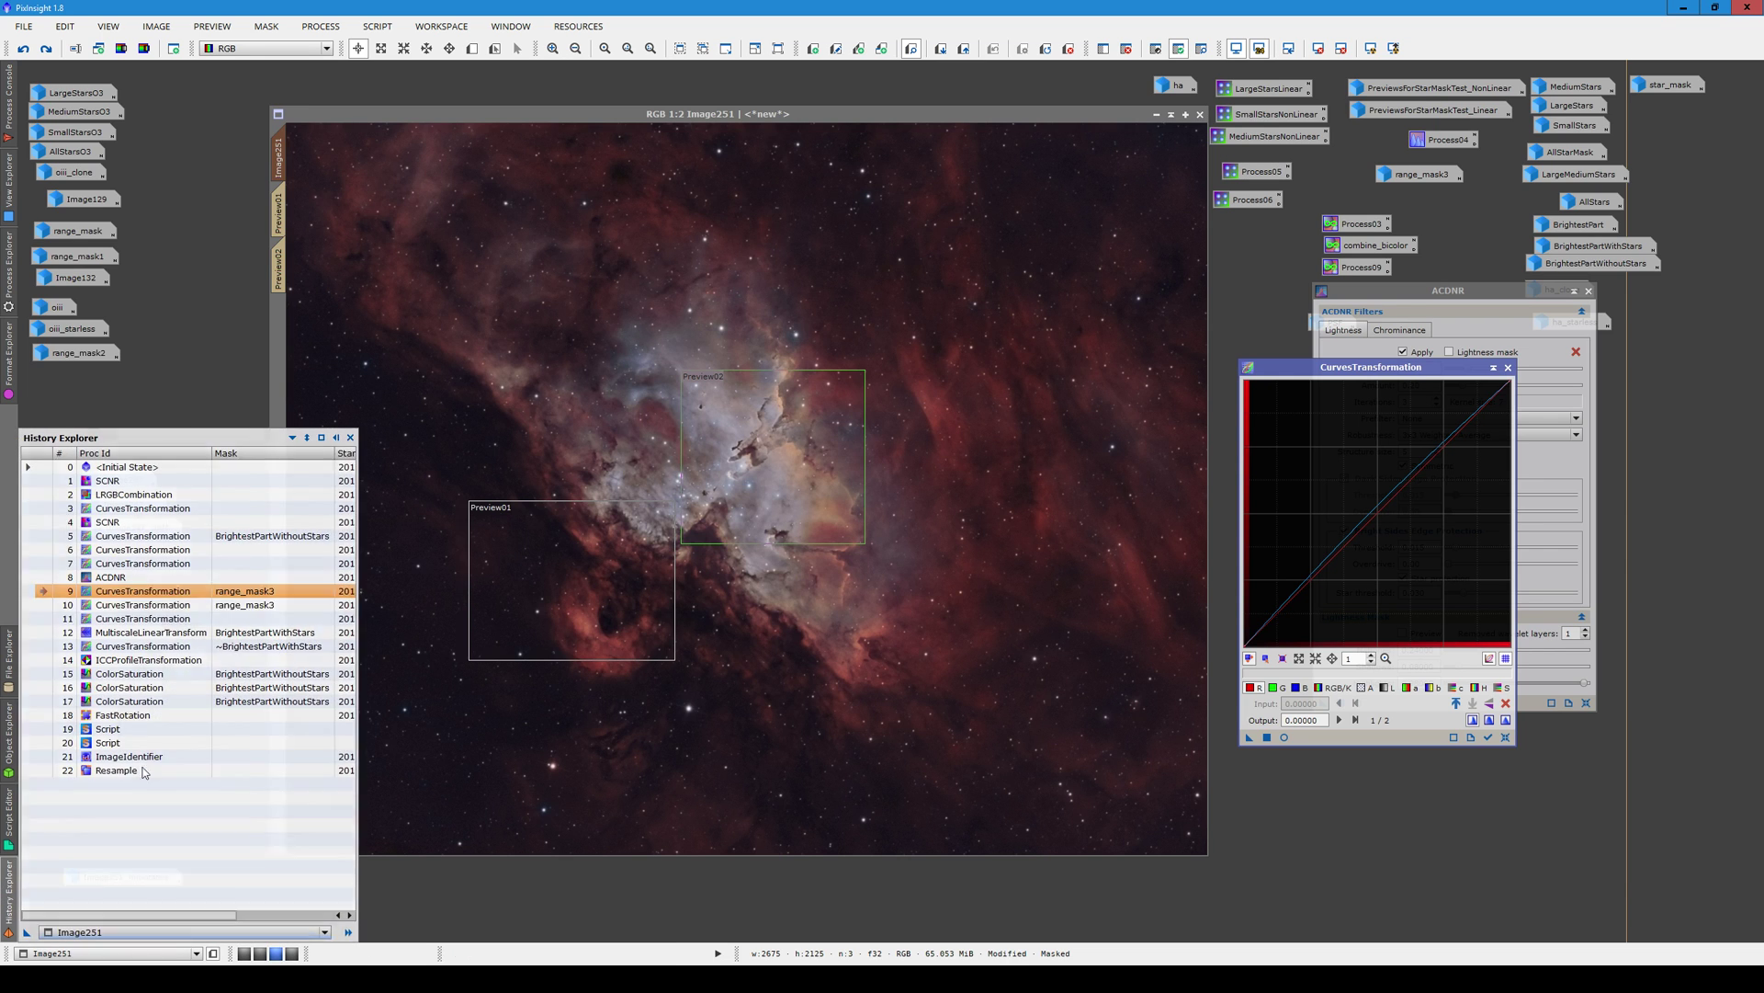
click(122, 606)
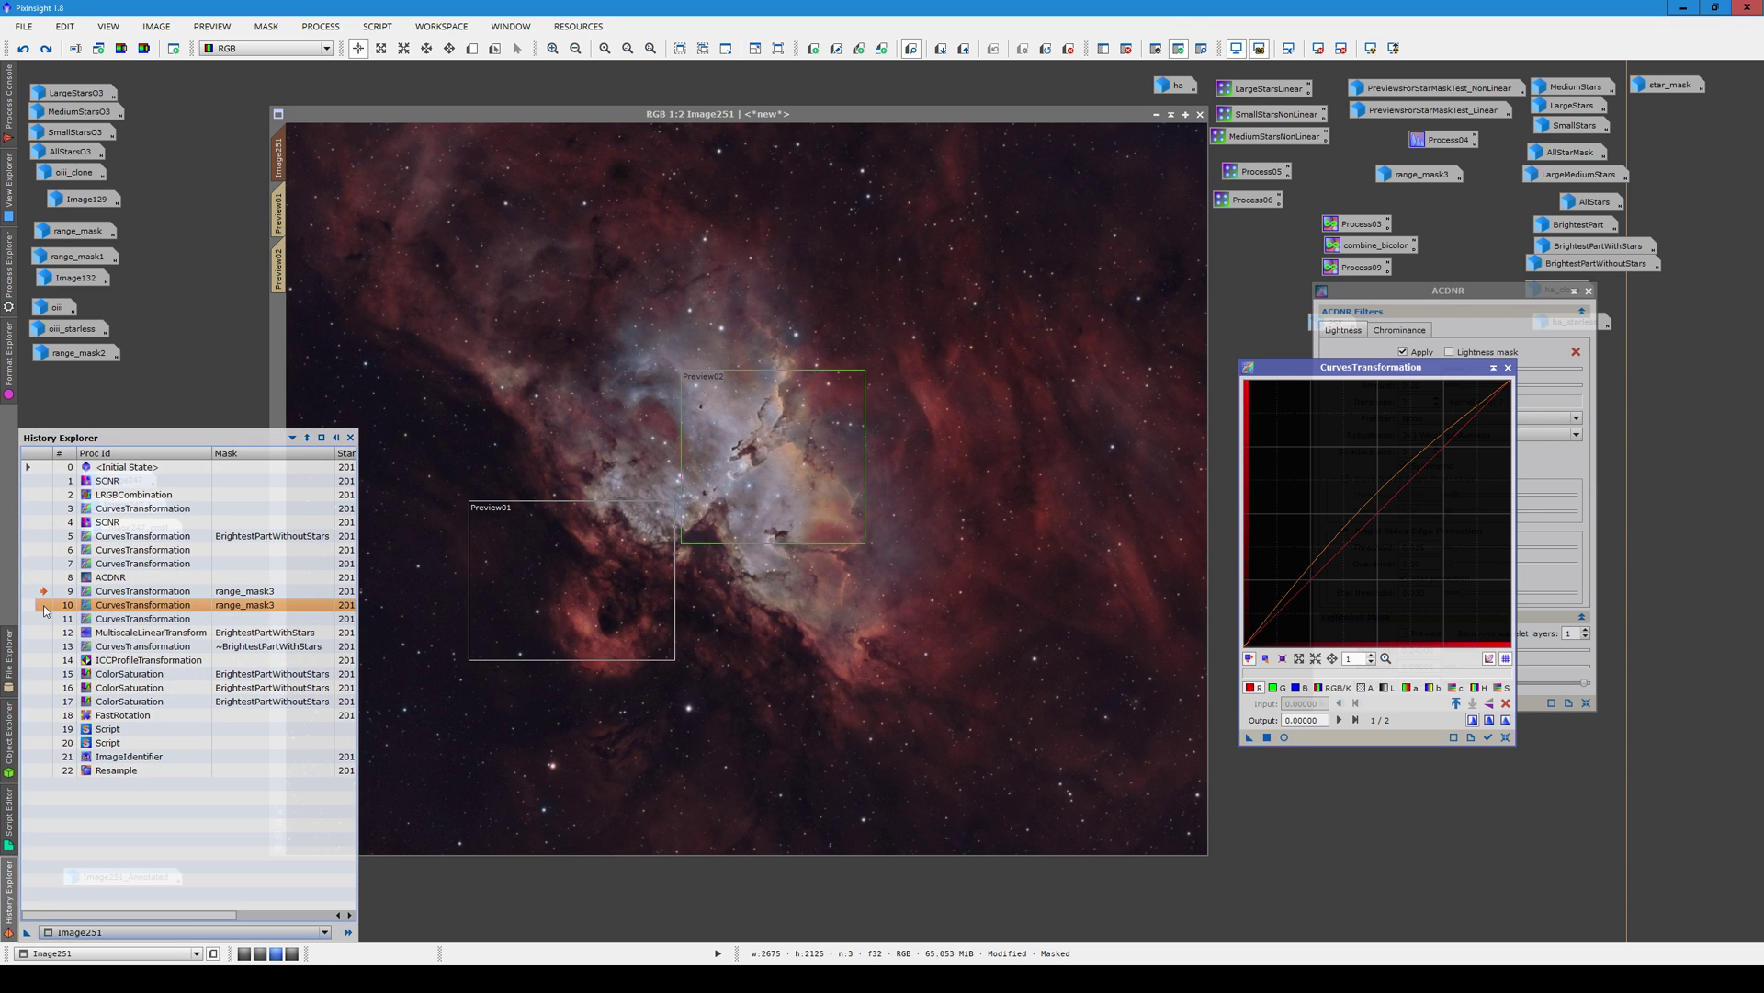
click(39, 617)
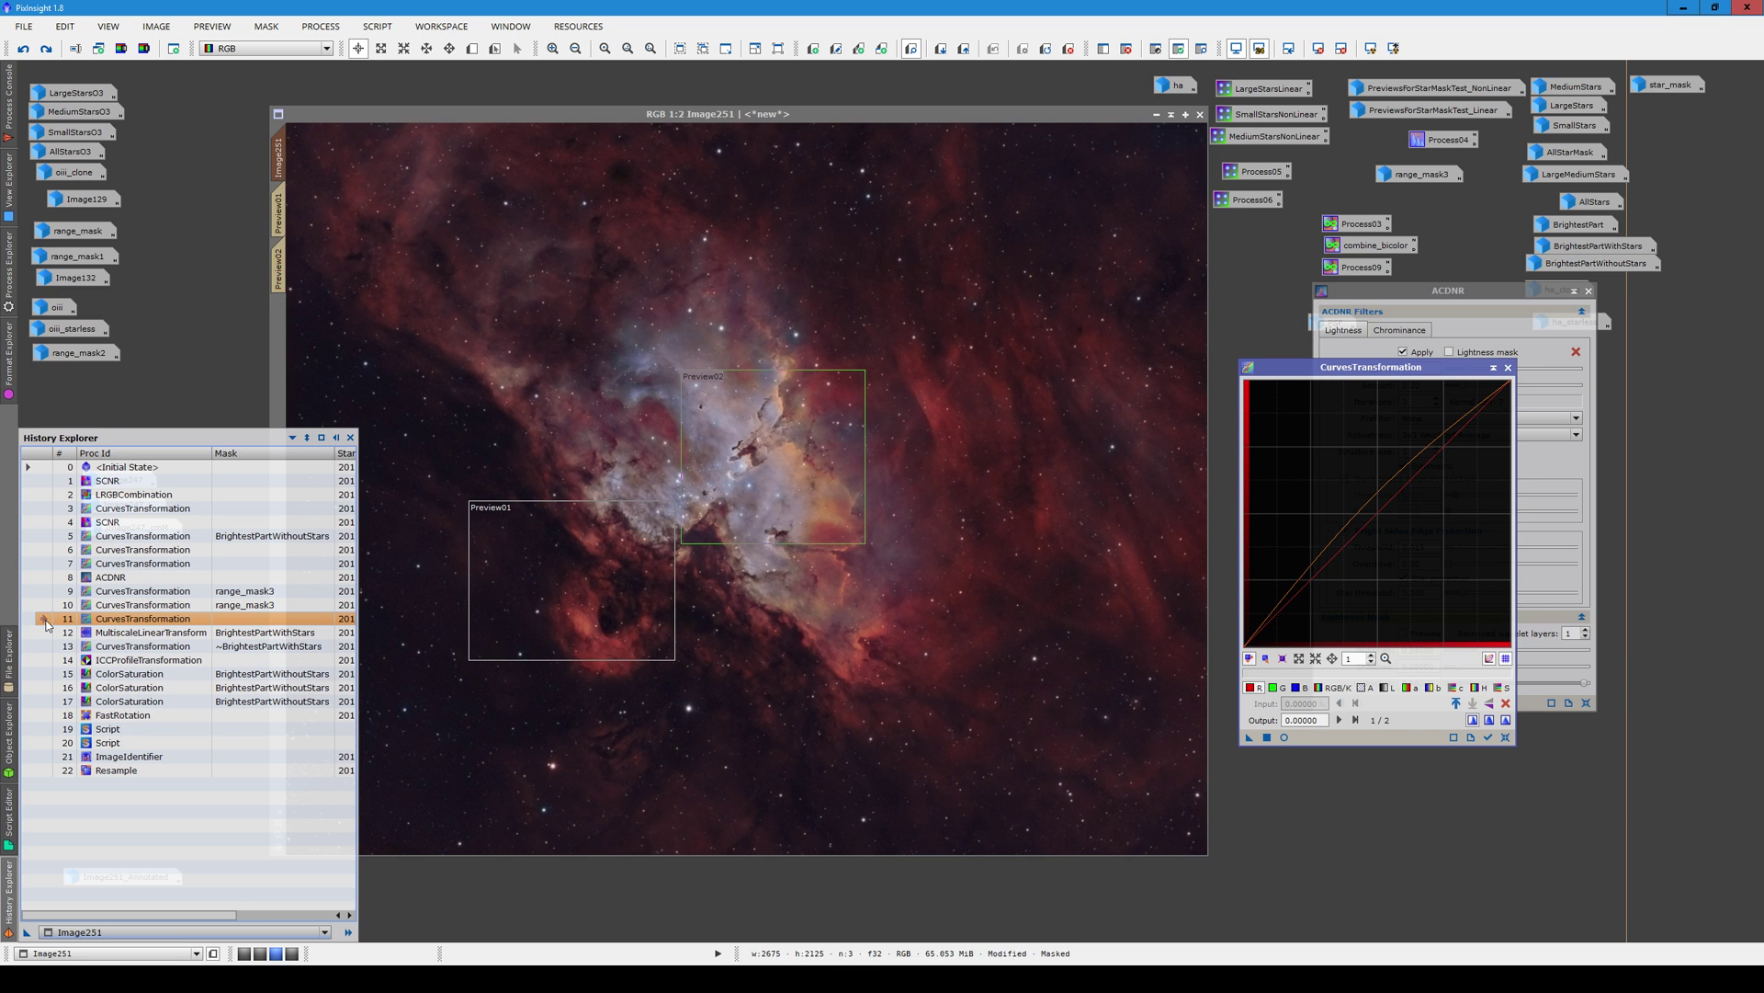
click(43, 631)
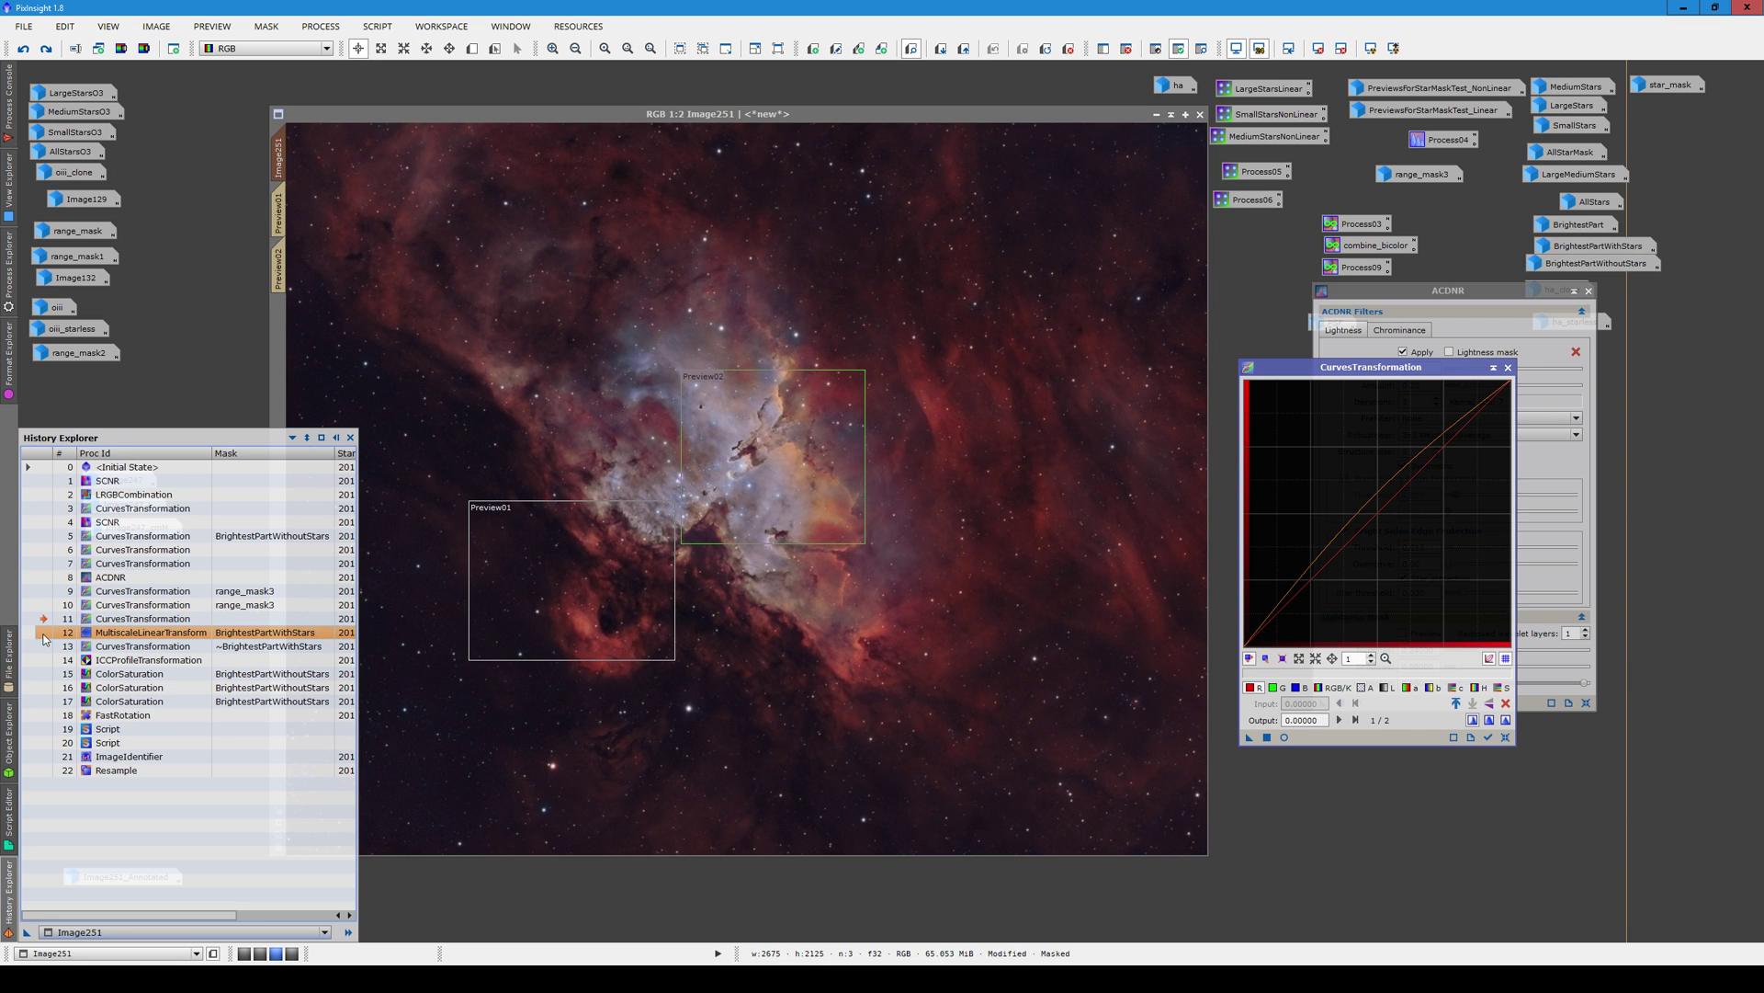
Recall the MultiscaleLinearTransform settings, check the +0.050 layer bias, and toggle the mask display
double_click(122, 635)
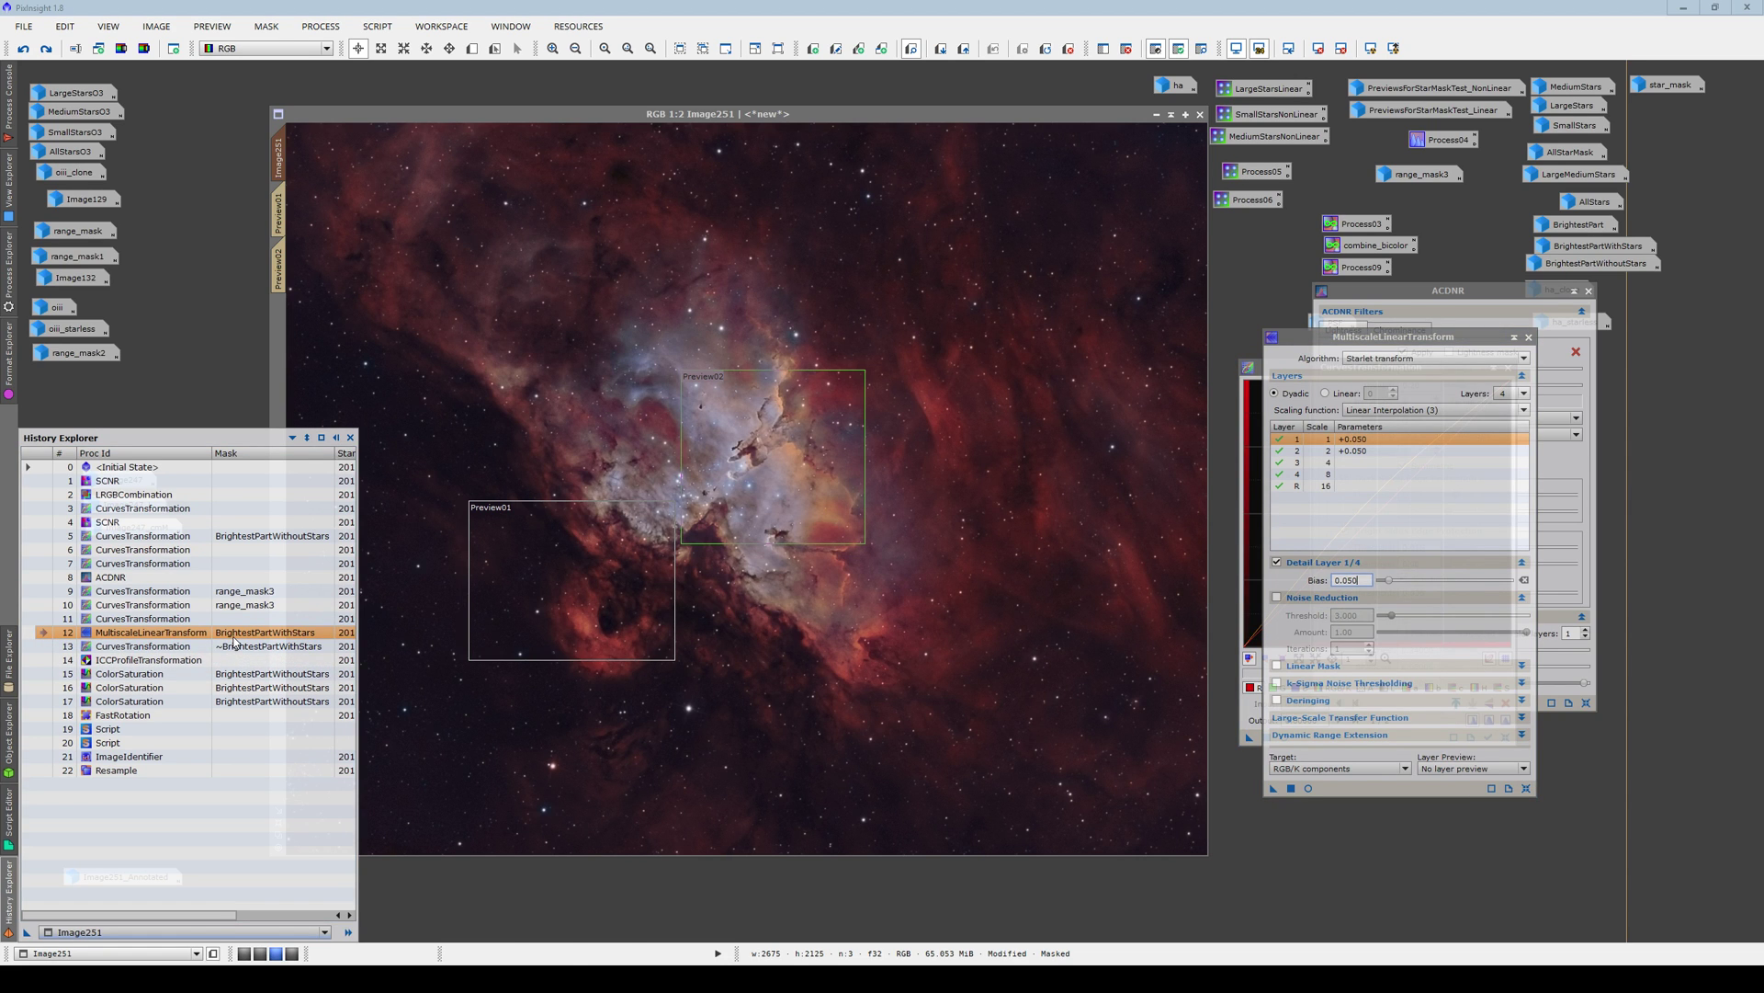
scroll(753, 469, up, 1)
scroll(753, 469, up, 2)
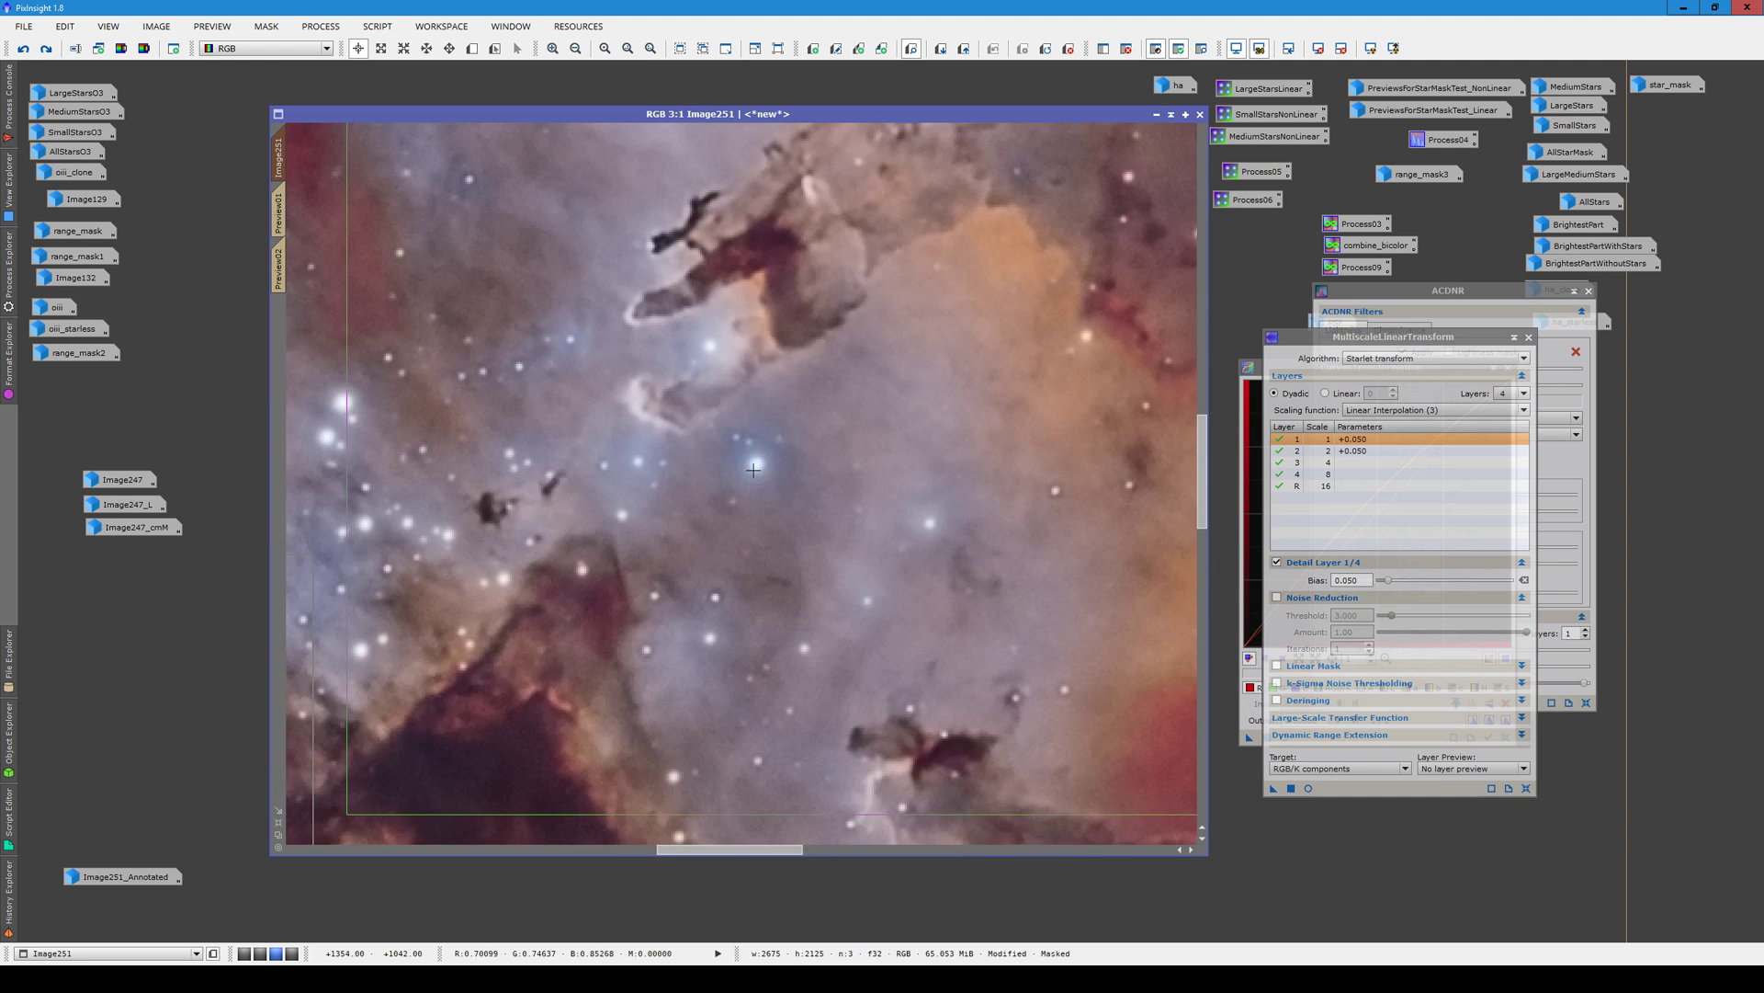
scroll(753, 469, down, 1)
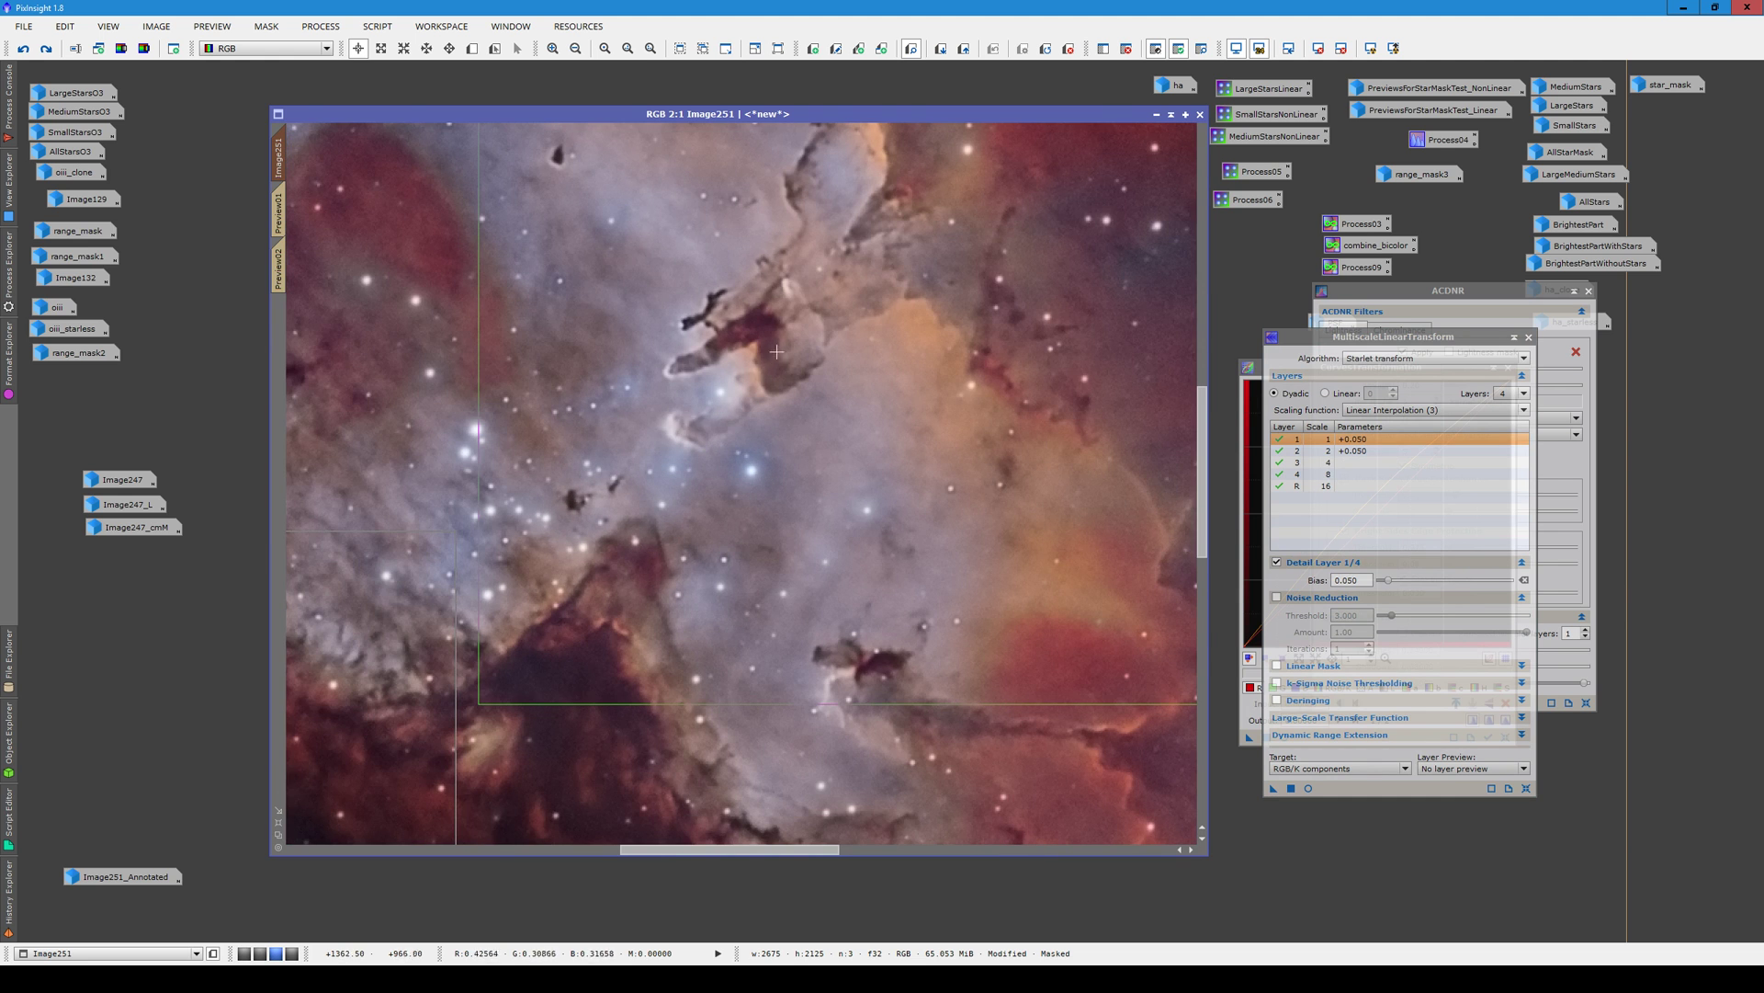
scroll(681, 425, down, 1)
scroll(1159, 418, up, 1)
drag(1201, 437, 1201, 410)
scroll(777, 558, down, 1)
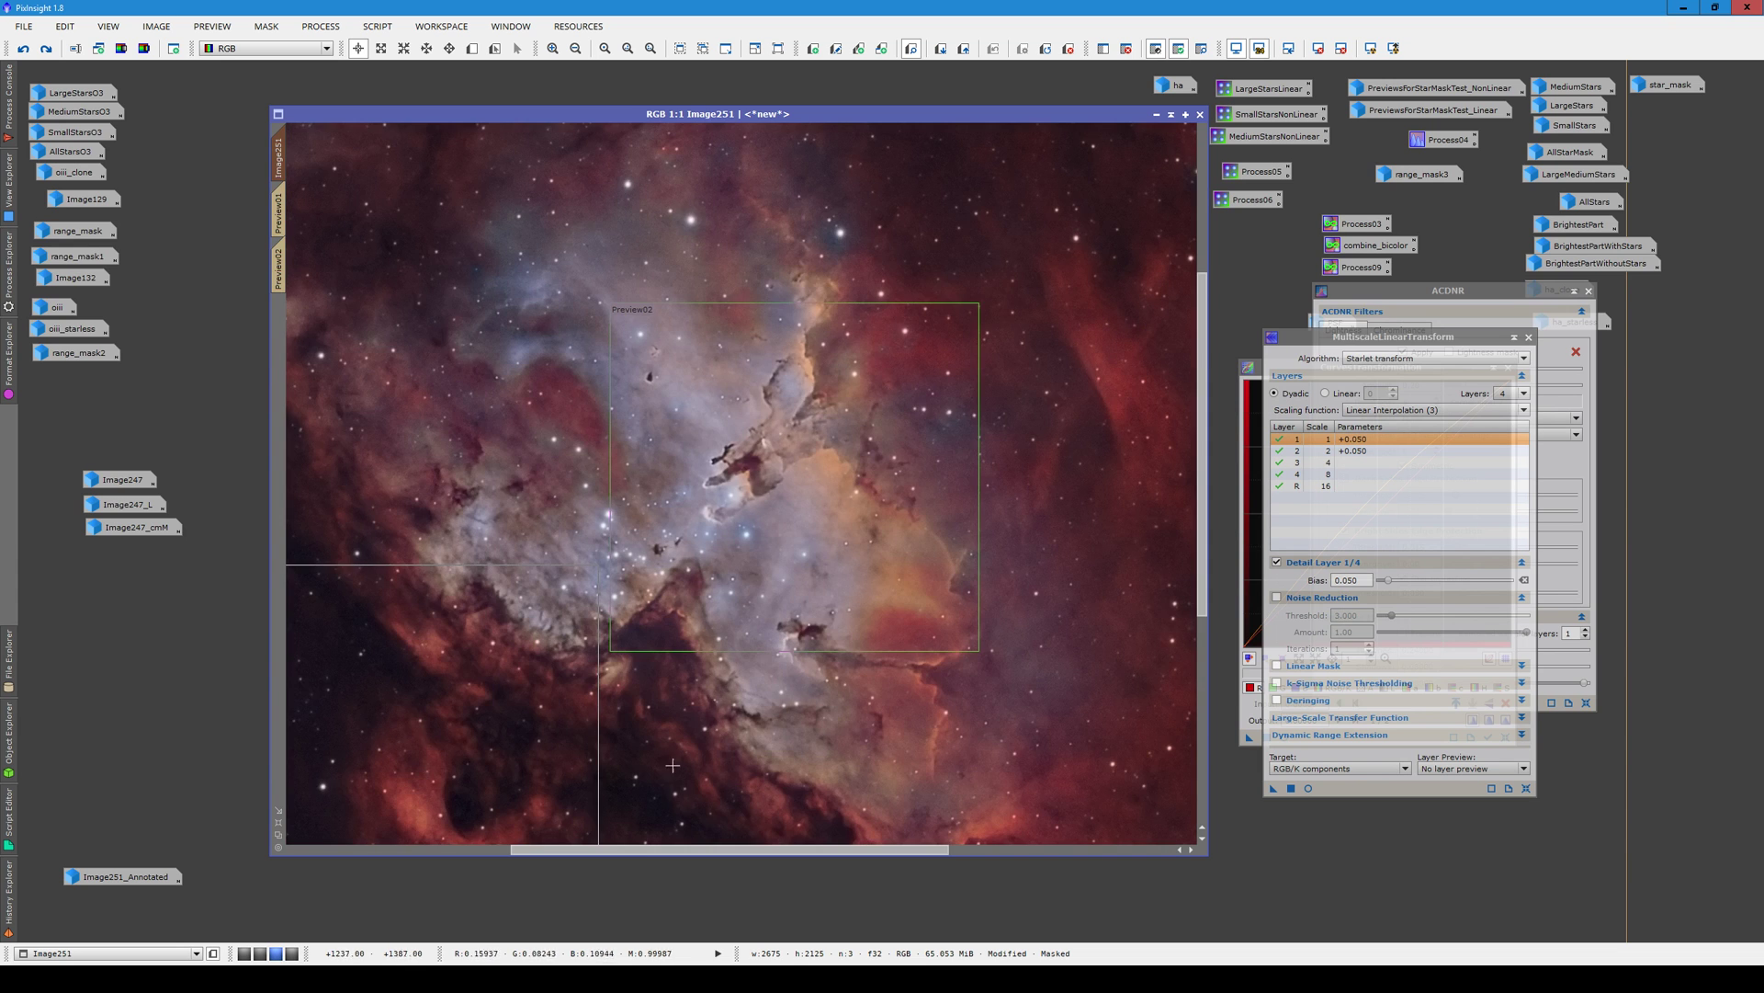
drag(731, 849, 700, 849)
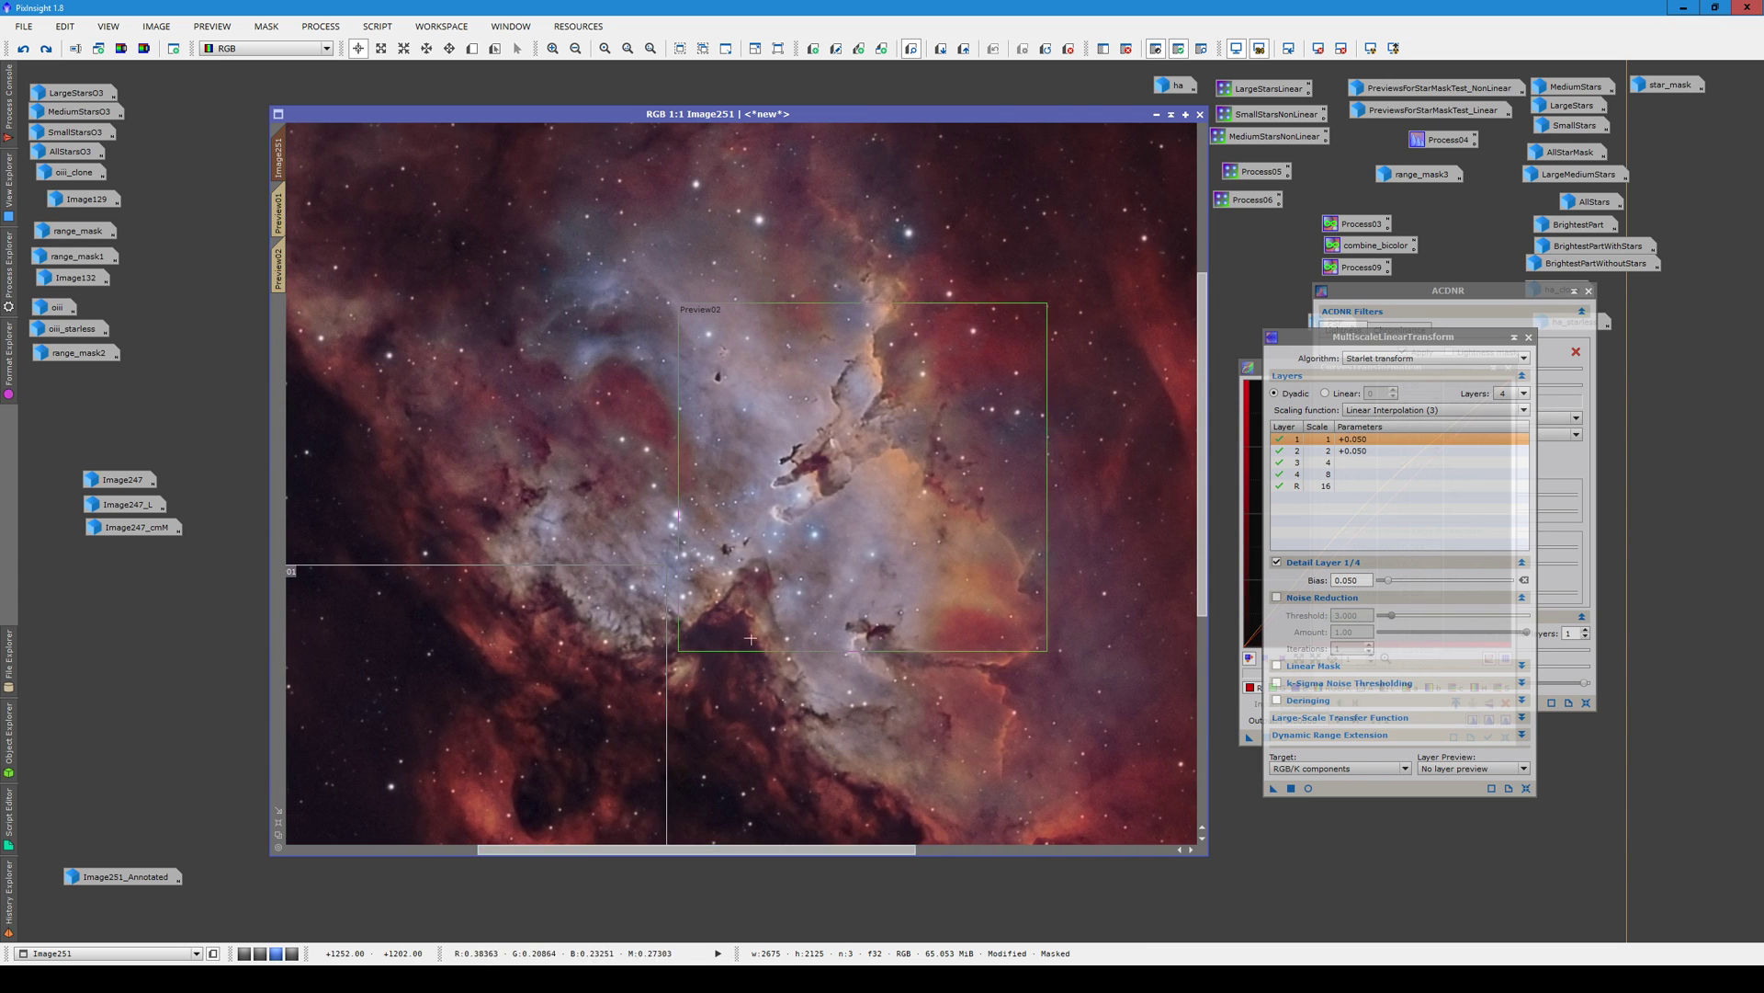
scroll(742, 481, up, 1)
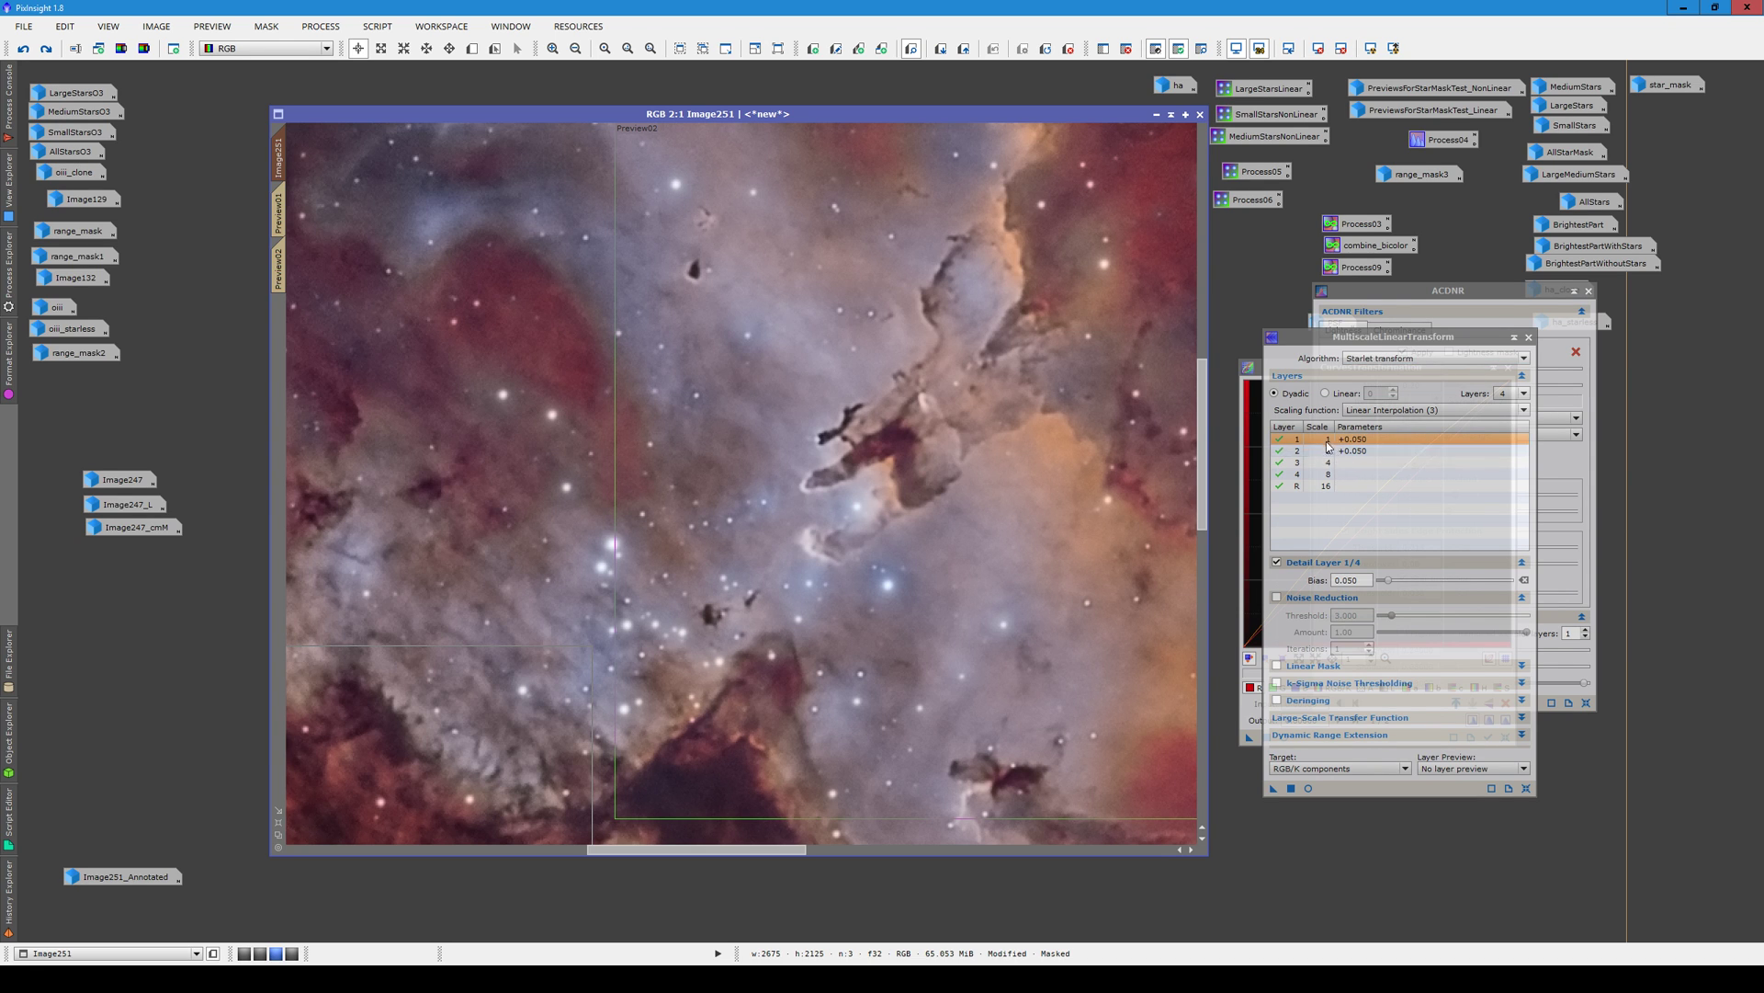
click(1348, 579)
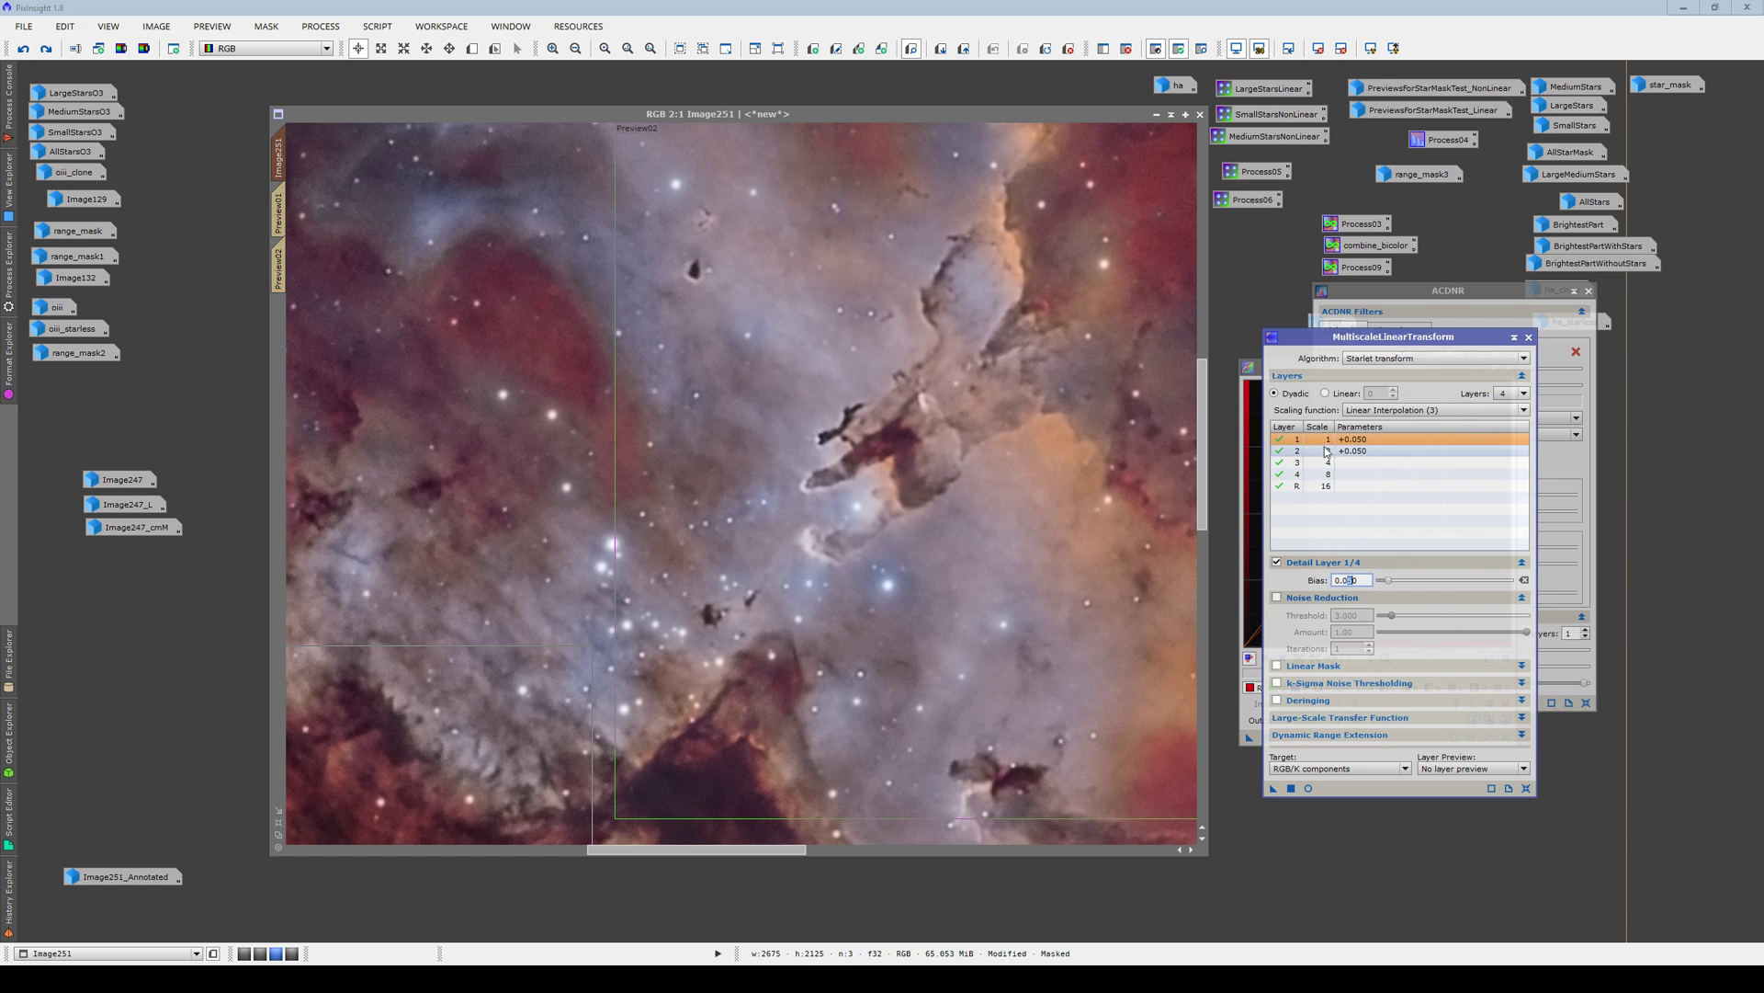
click(909, 593)
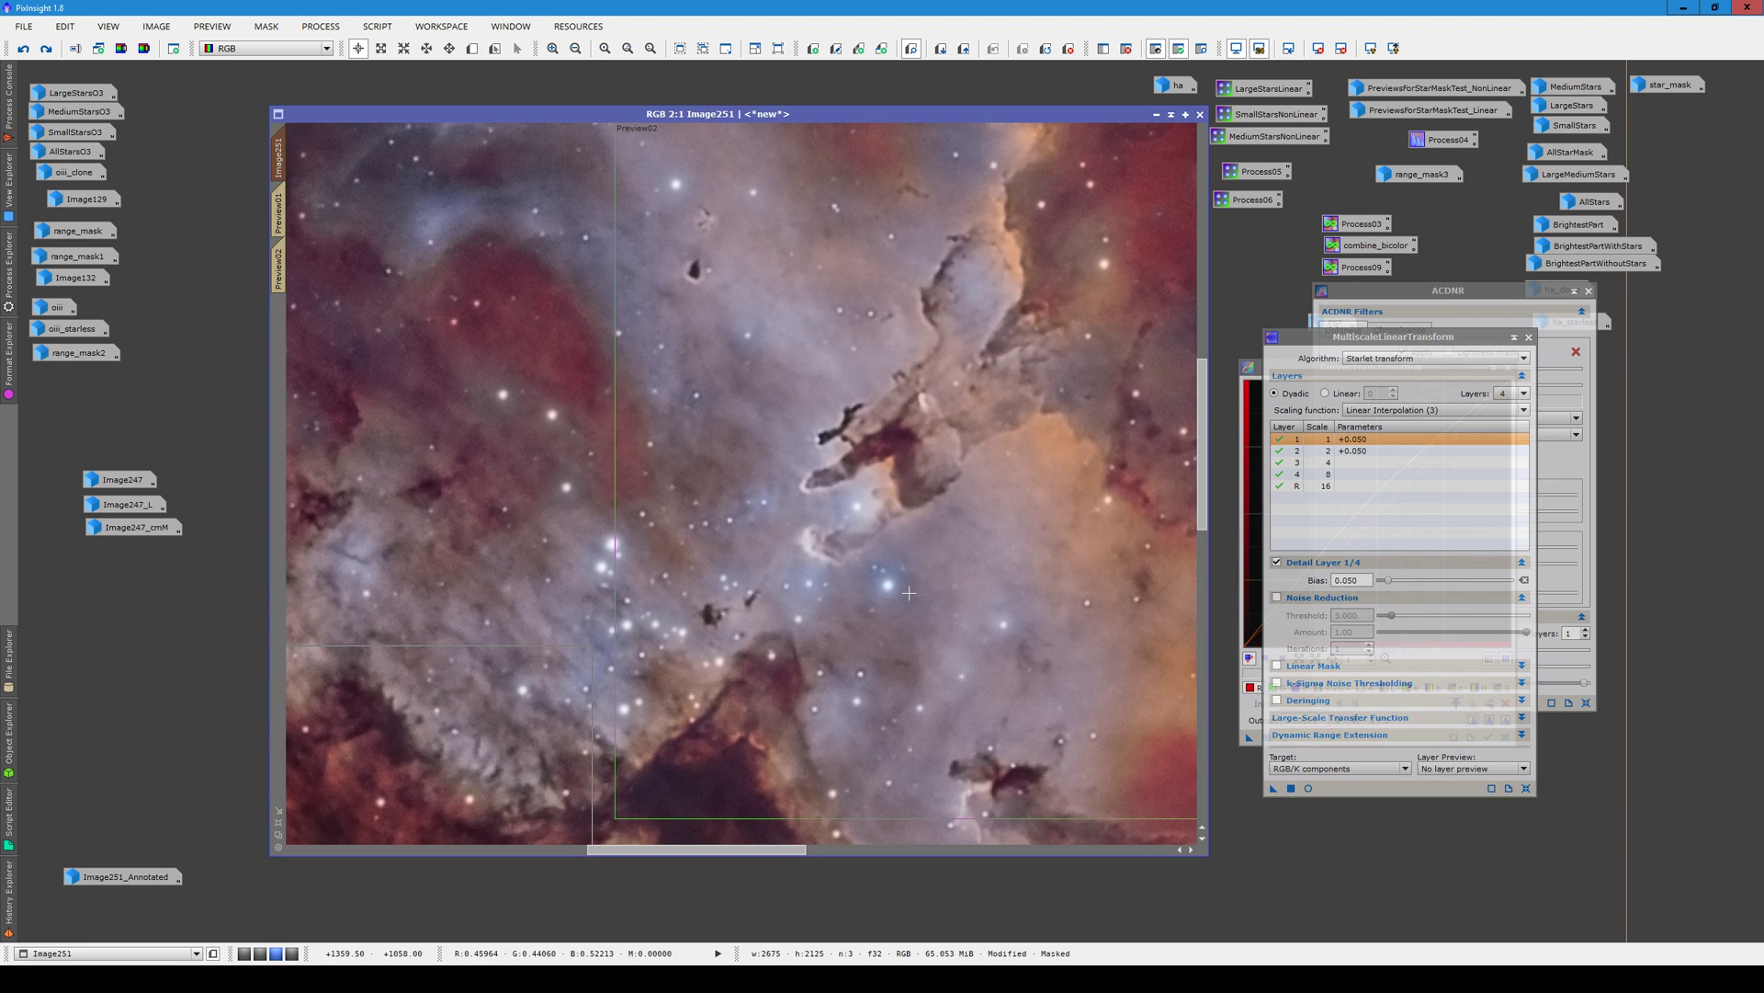
key(ctrl+k)
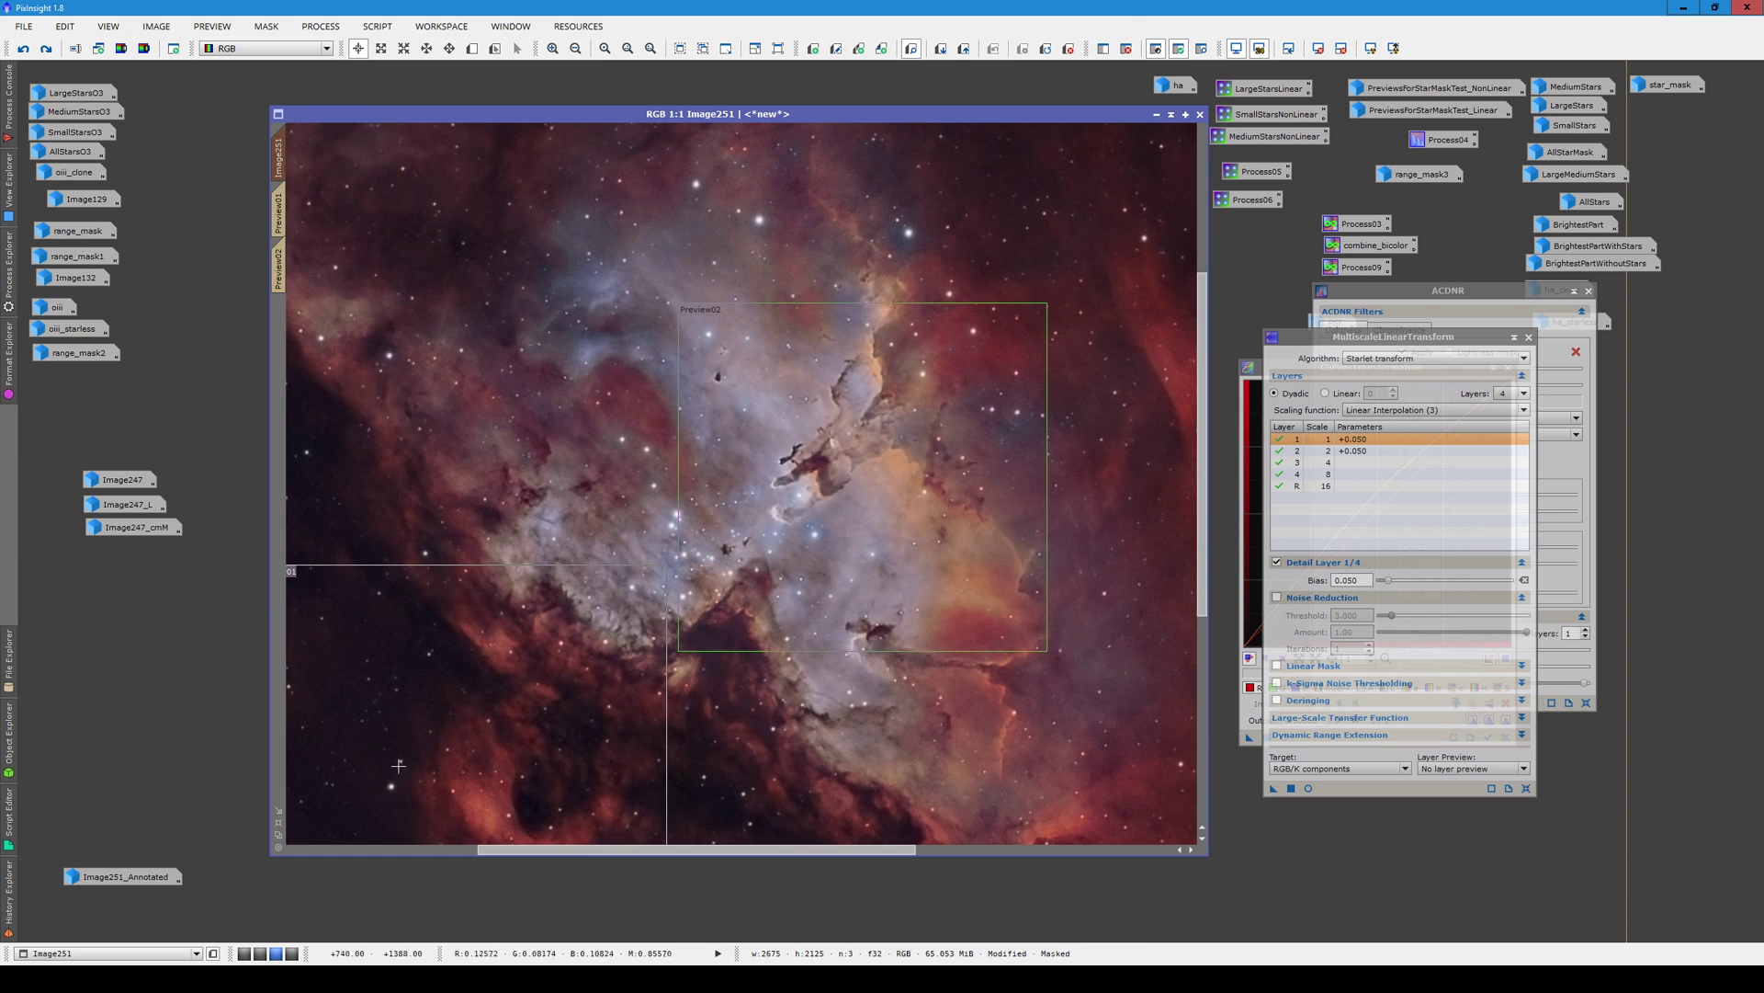
Load the star-protected Curves settings, then step the history to the first ColorSaturation row
key(minus)
click(4, 896)
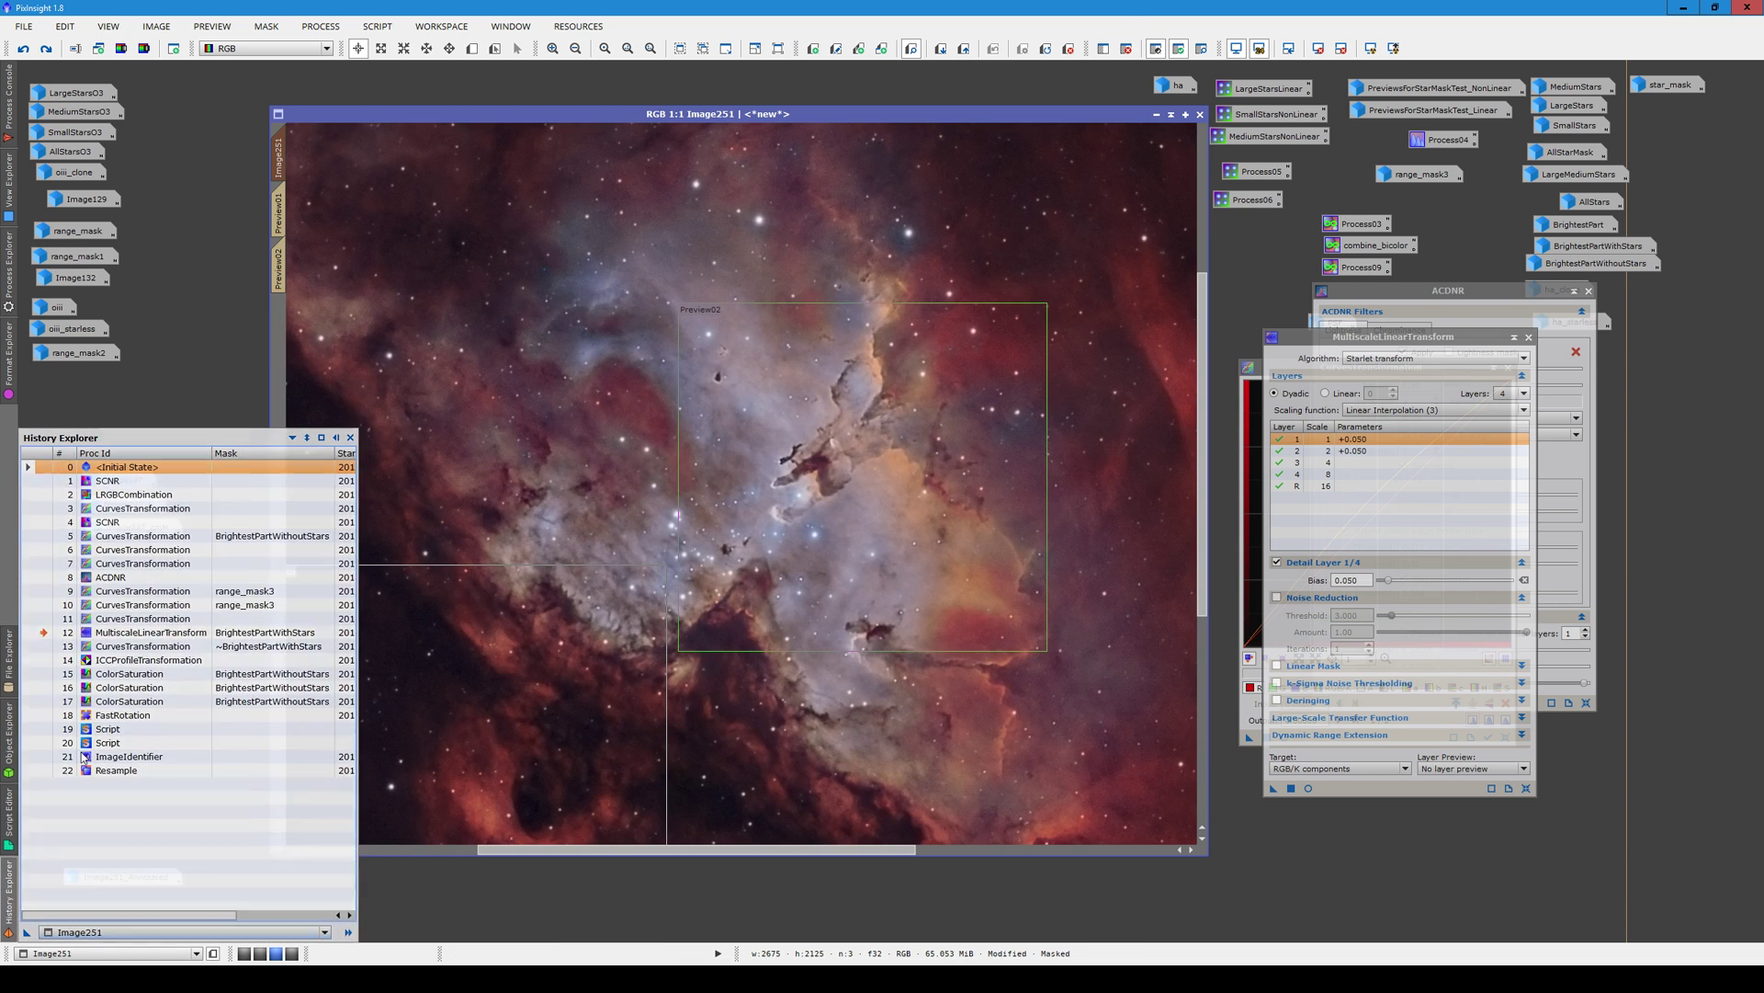
double_click(129, 647)
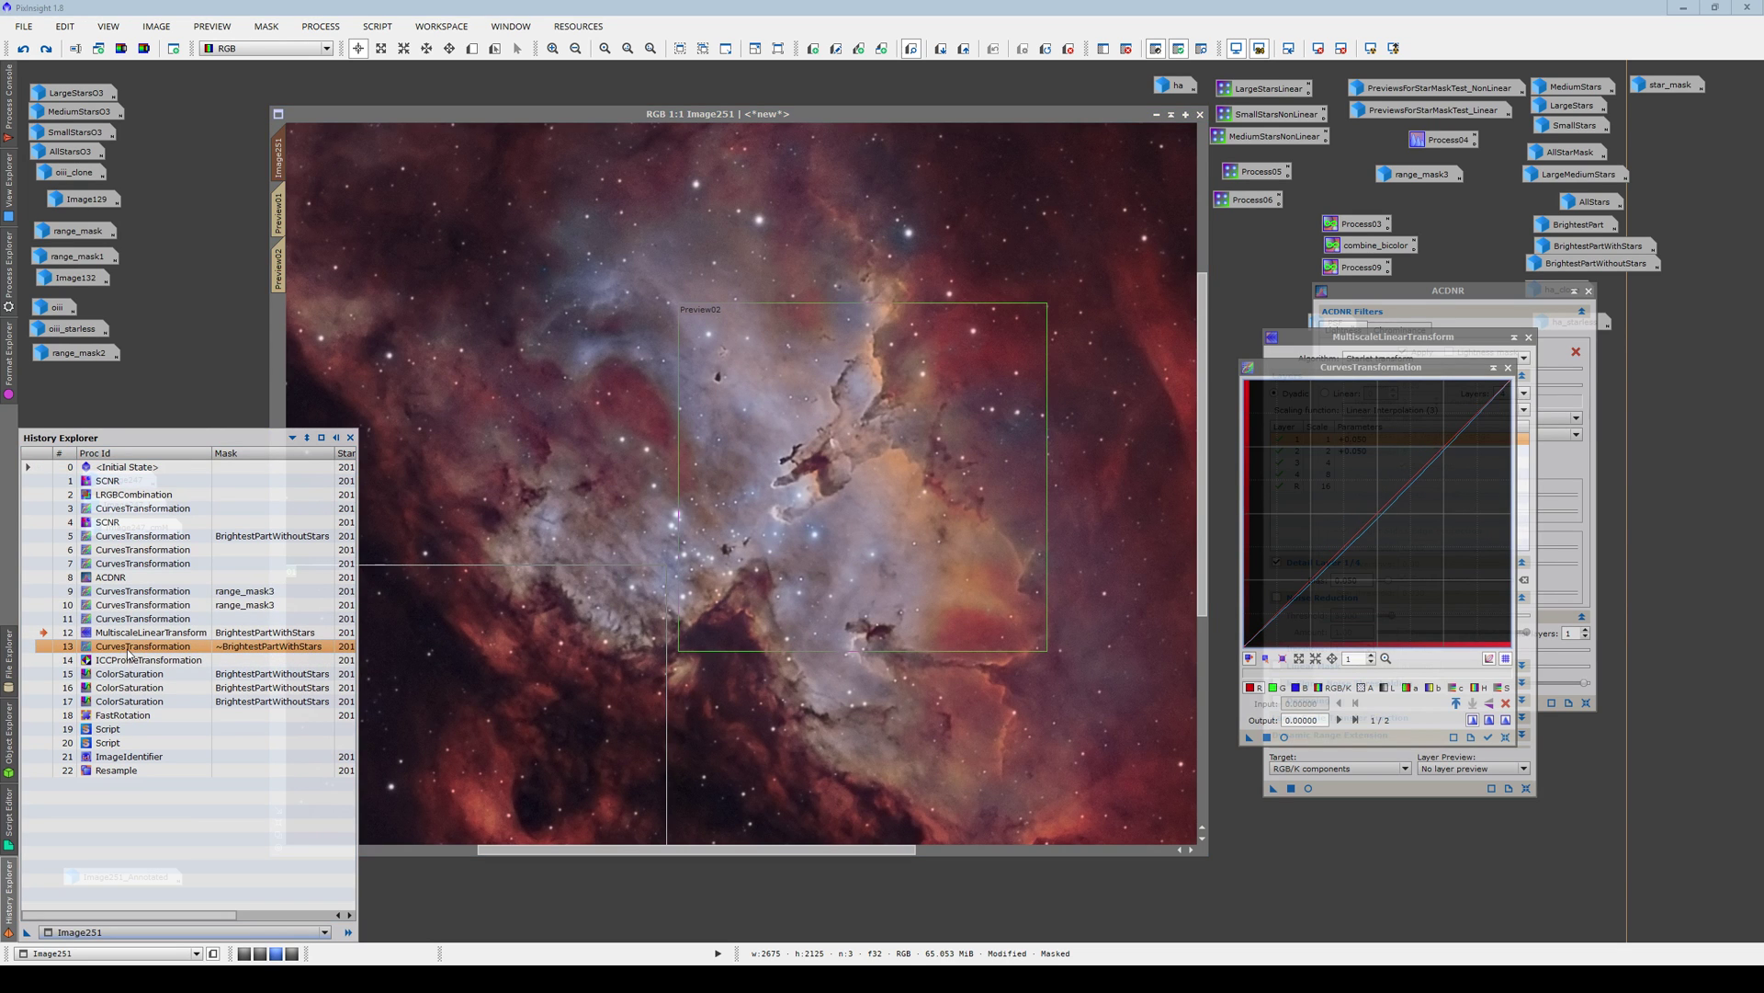
click(46, 664)
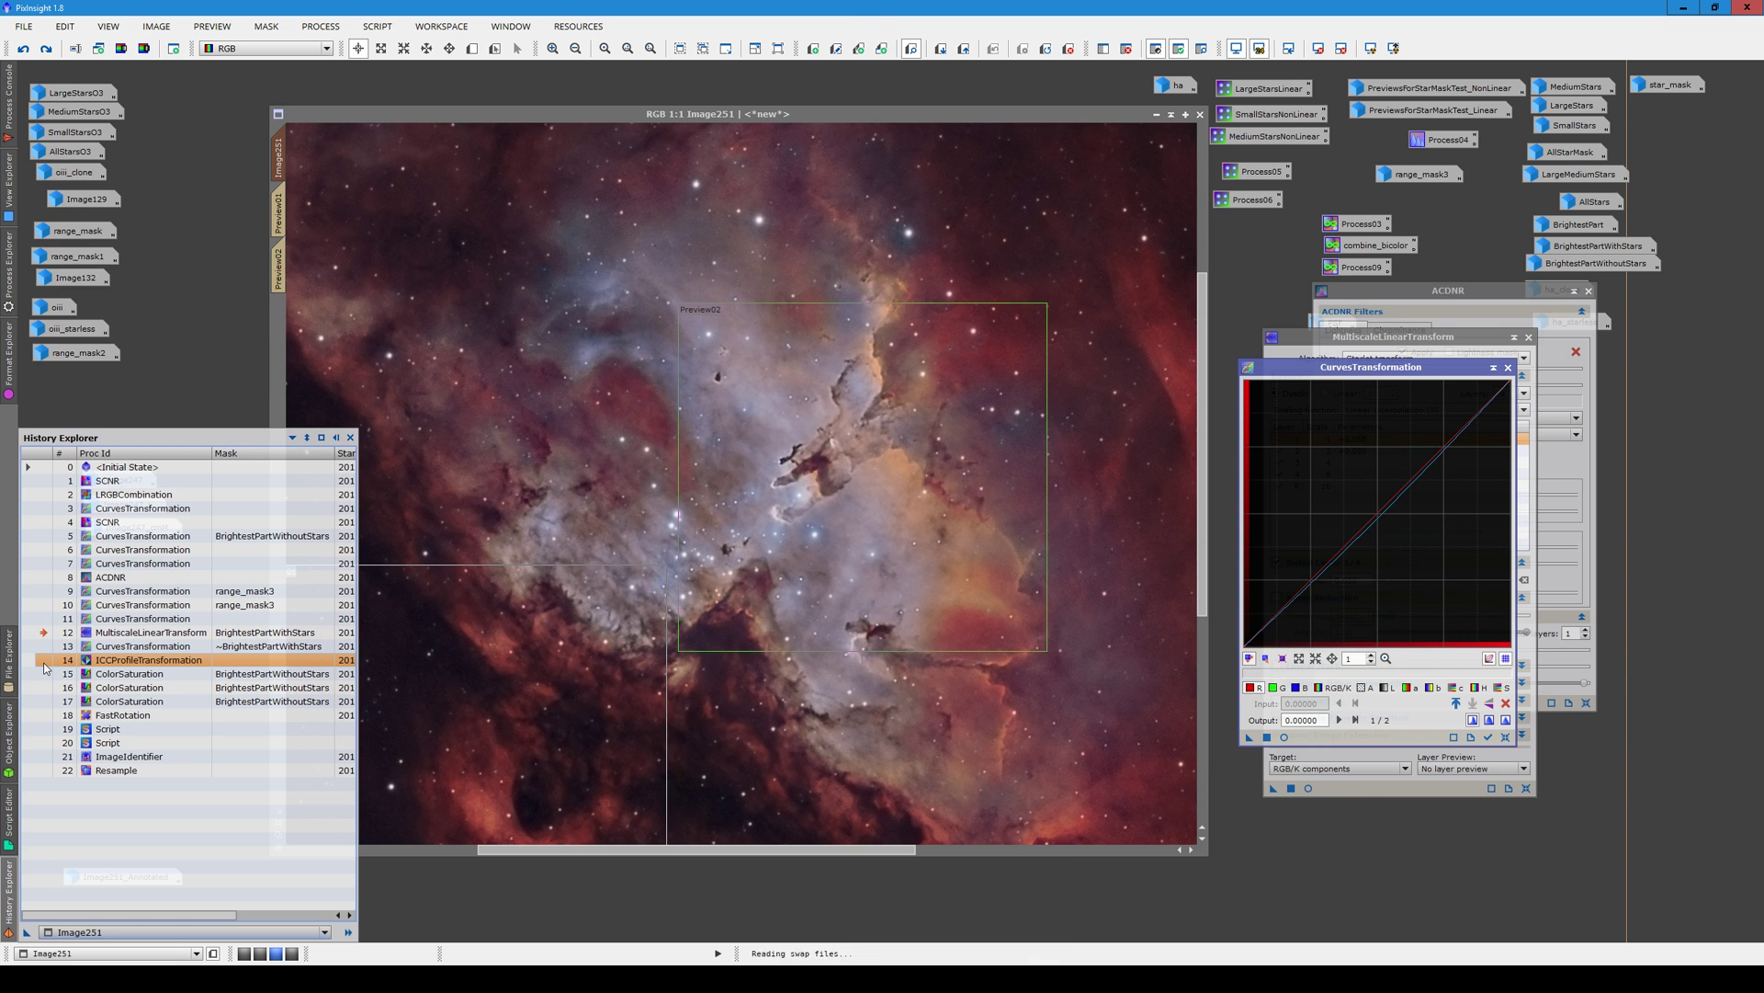
click(128, 675)
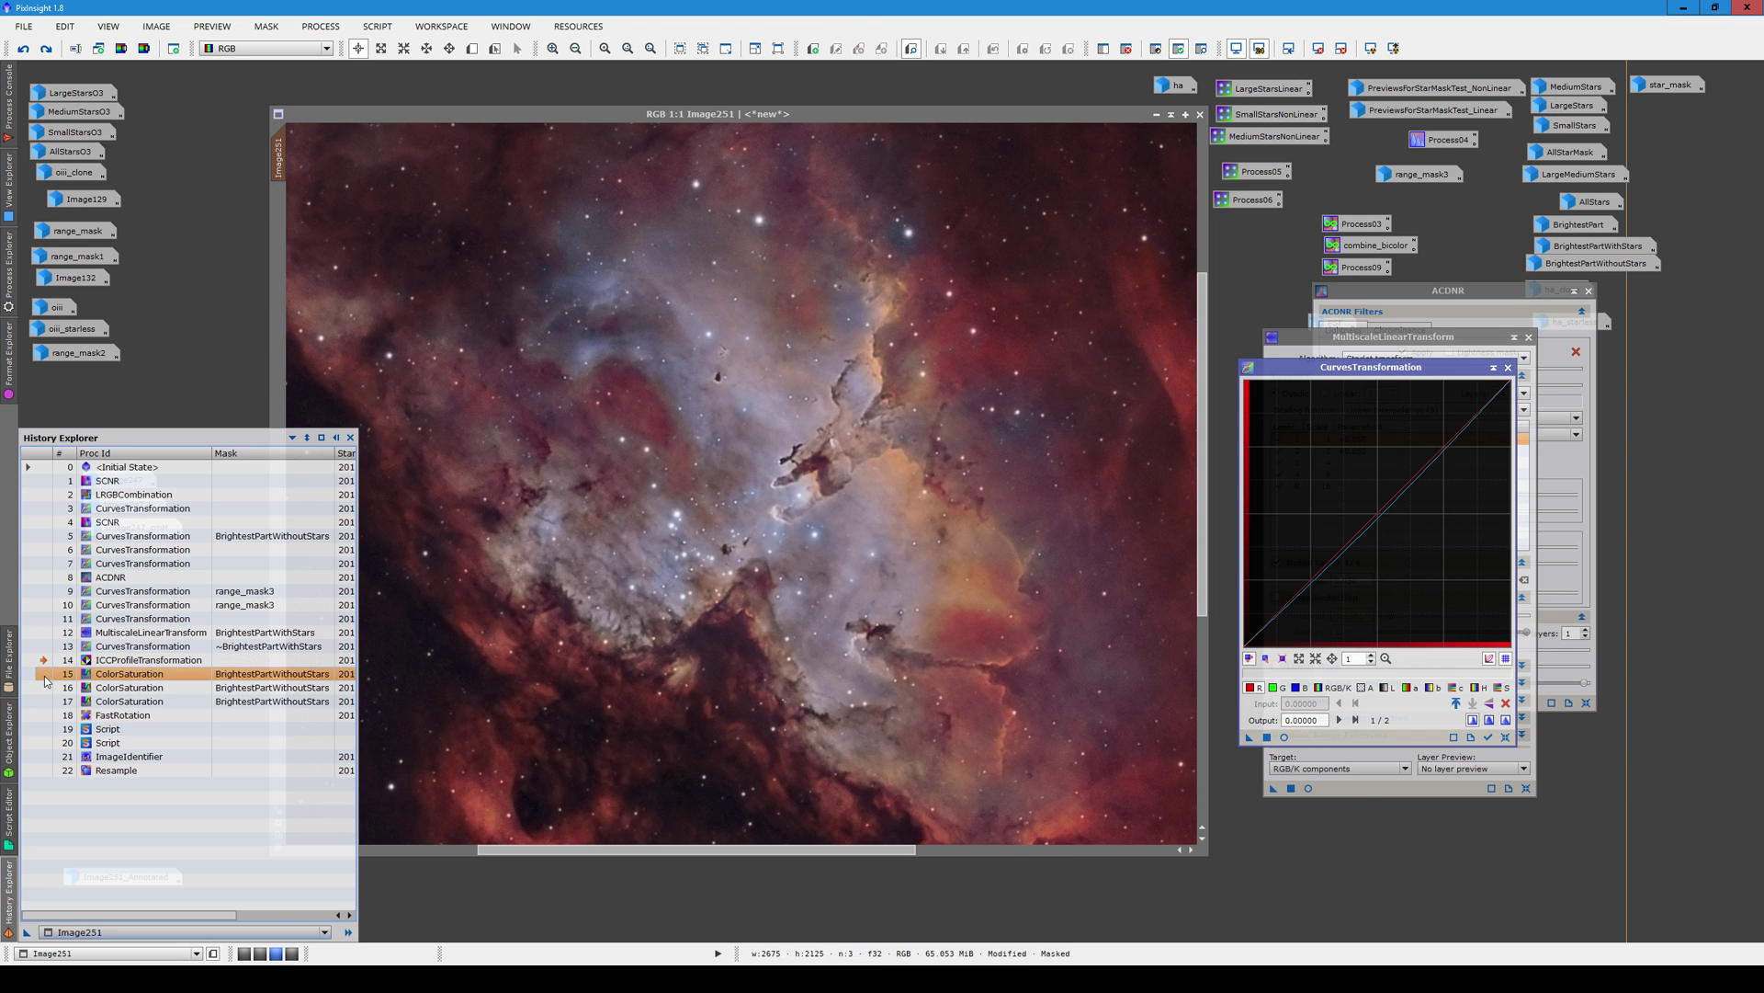
double_click(129, 674)
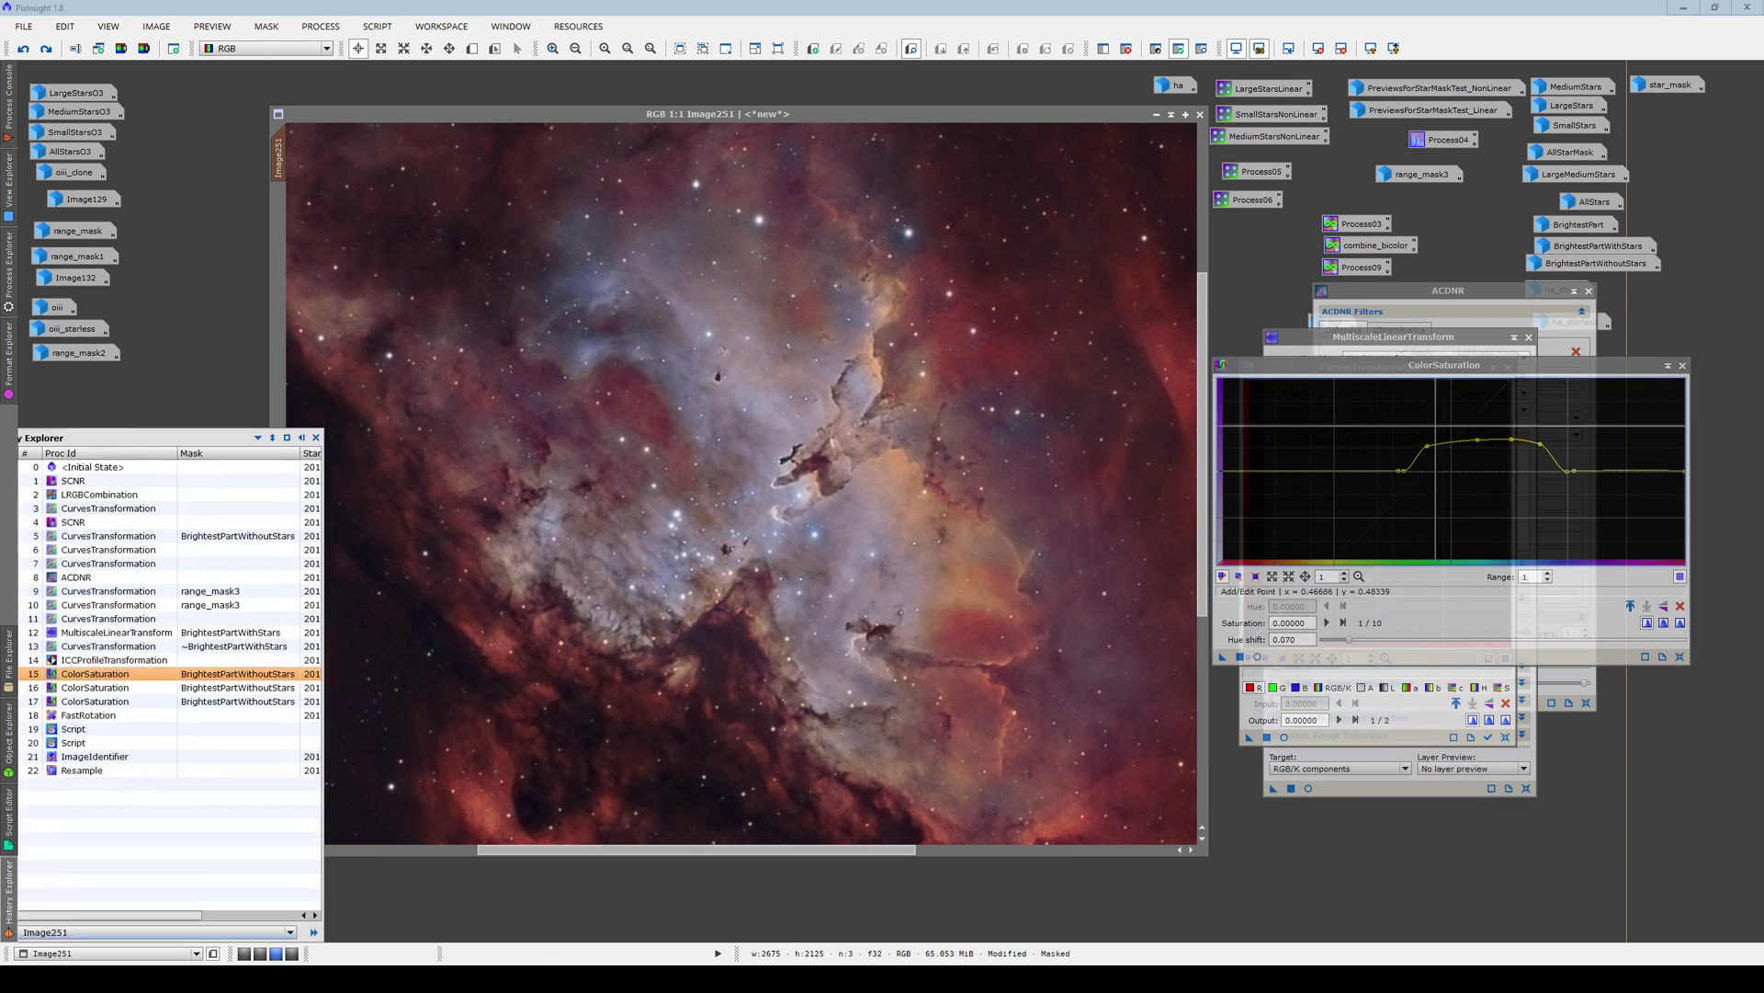
Close the MLT, ACDNR and Curves settings windows
click(1529, 341)
click(1588, 290)
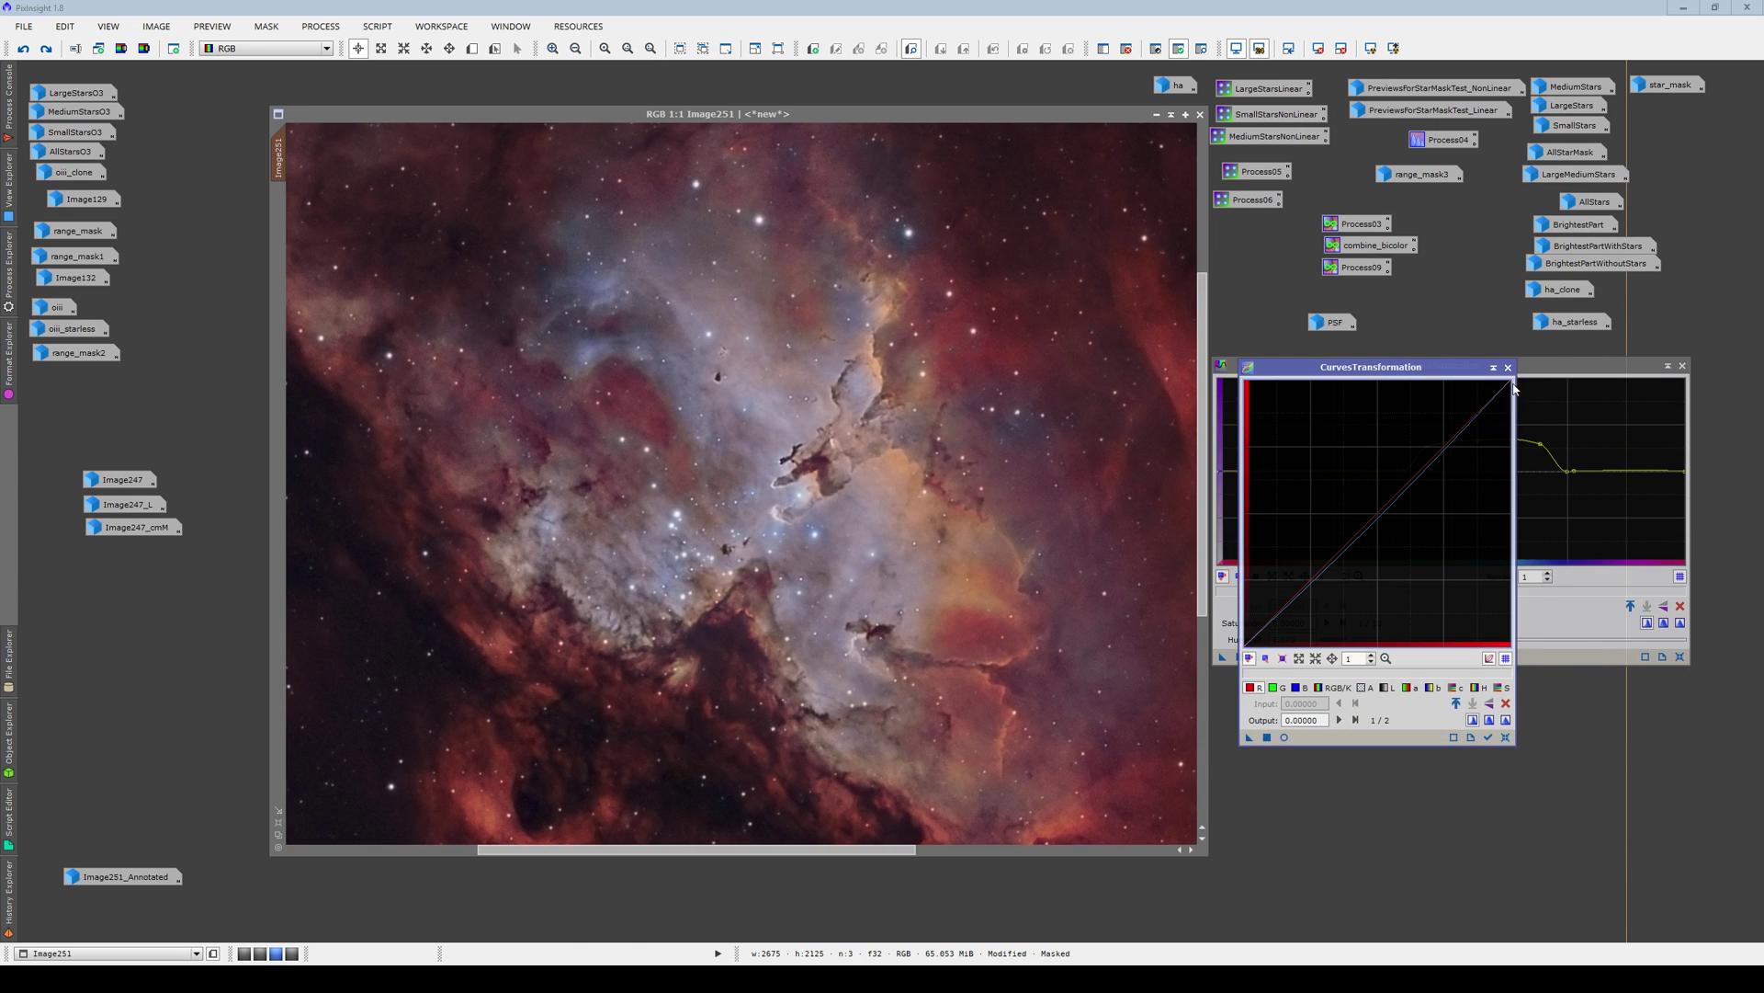
click(1510, 368)
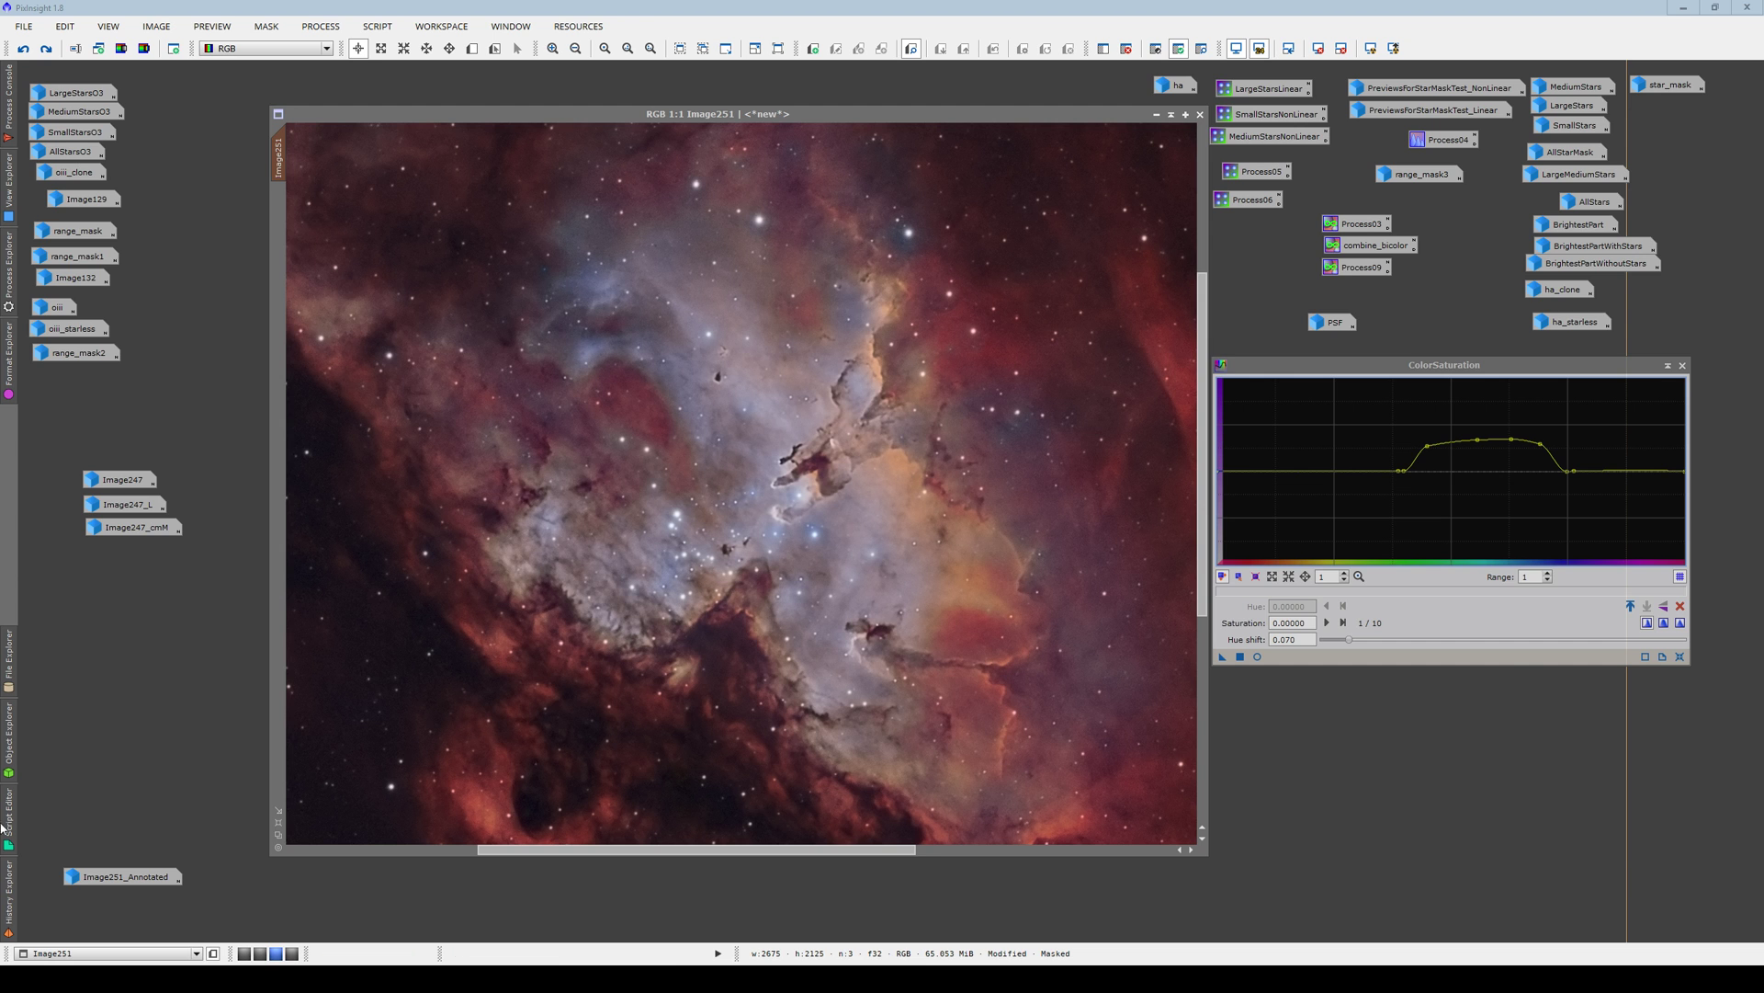
Load the second ColorSaturation step, showing hue shift 0.350 and its saturation curve
click(9, 894)
click(114, 692)
double_click(114, 692)
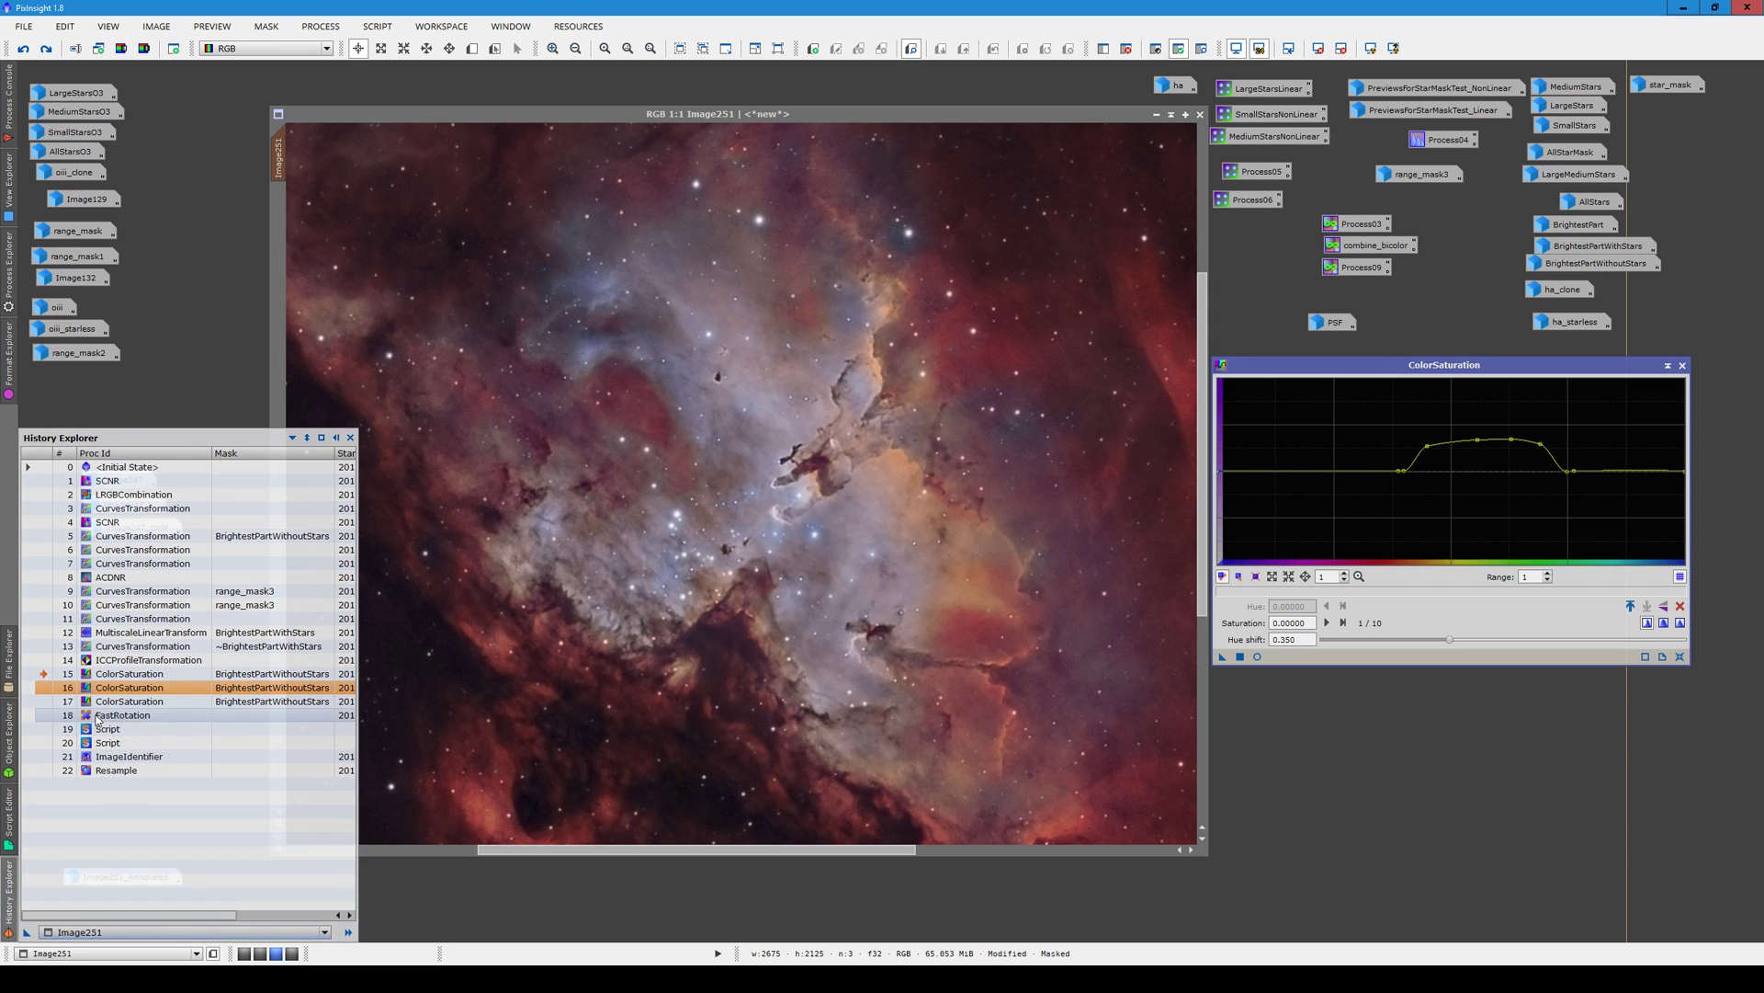
Load the FastRotation settings, advance to the signed Script state, then close FastRotation
double_click(98, 716)
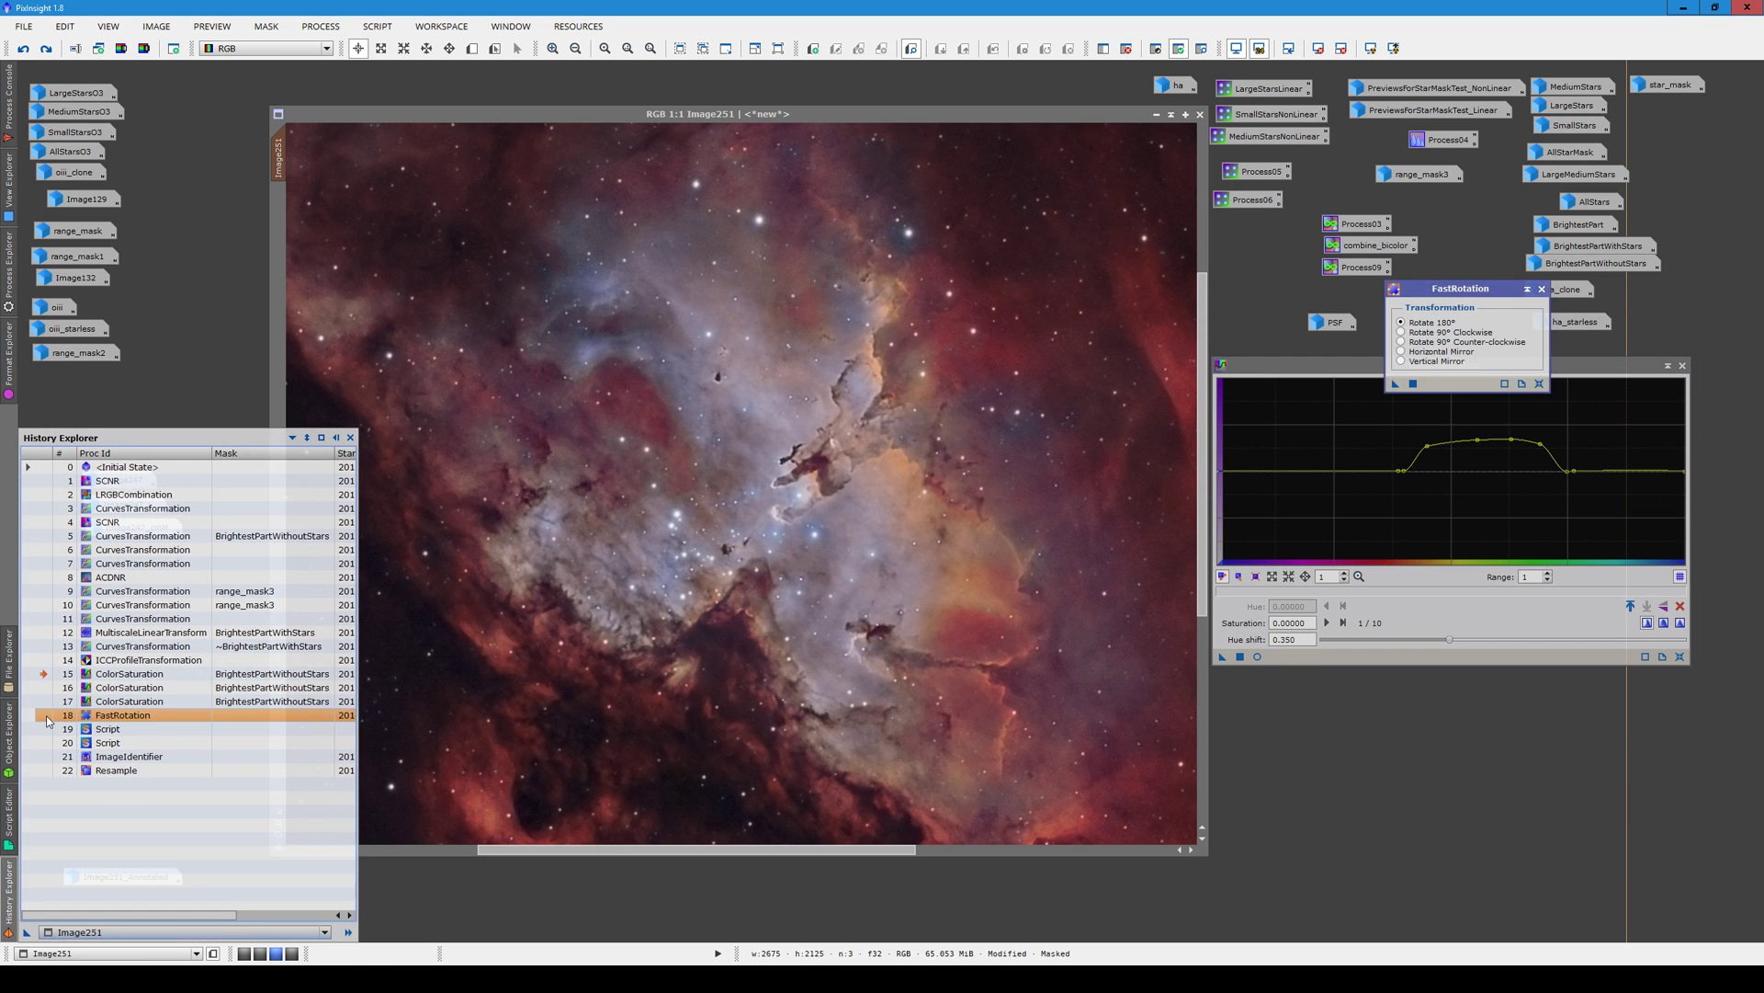
scroll(603, 637, down, 1)
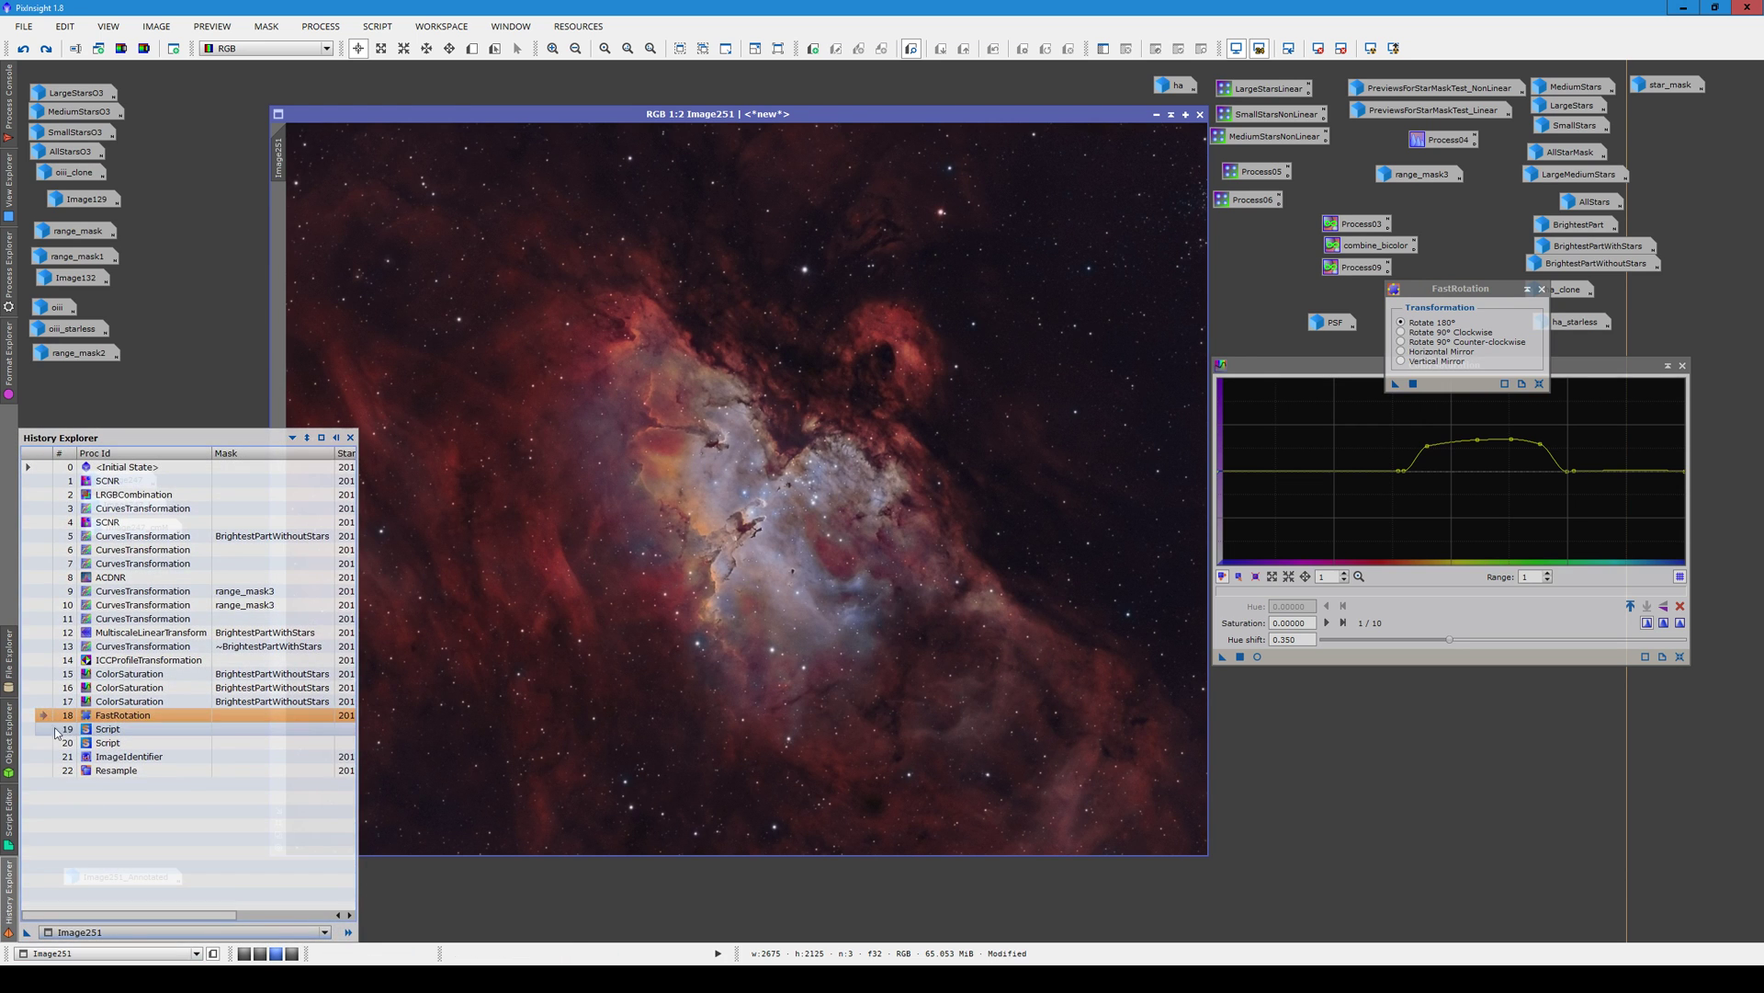
double_click(58, 728)
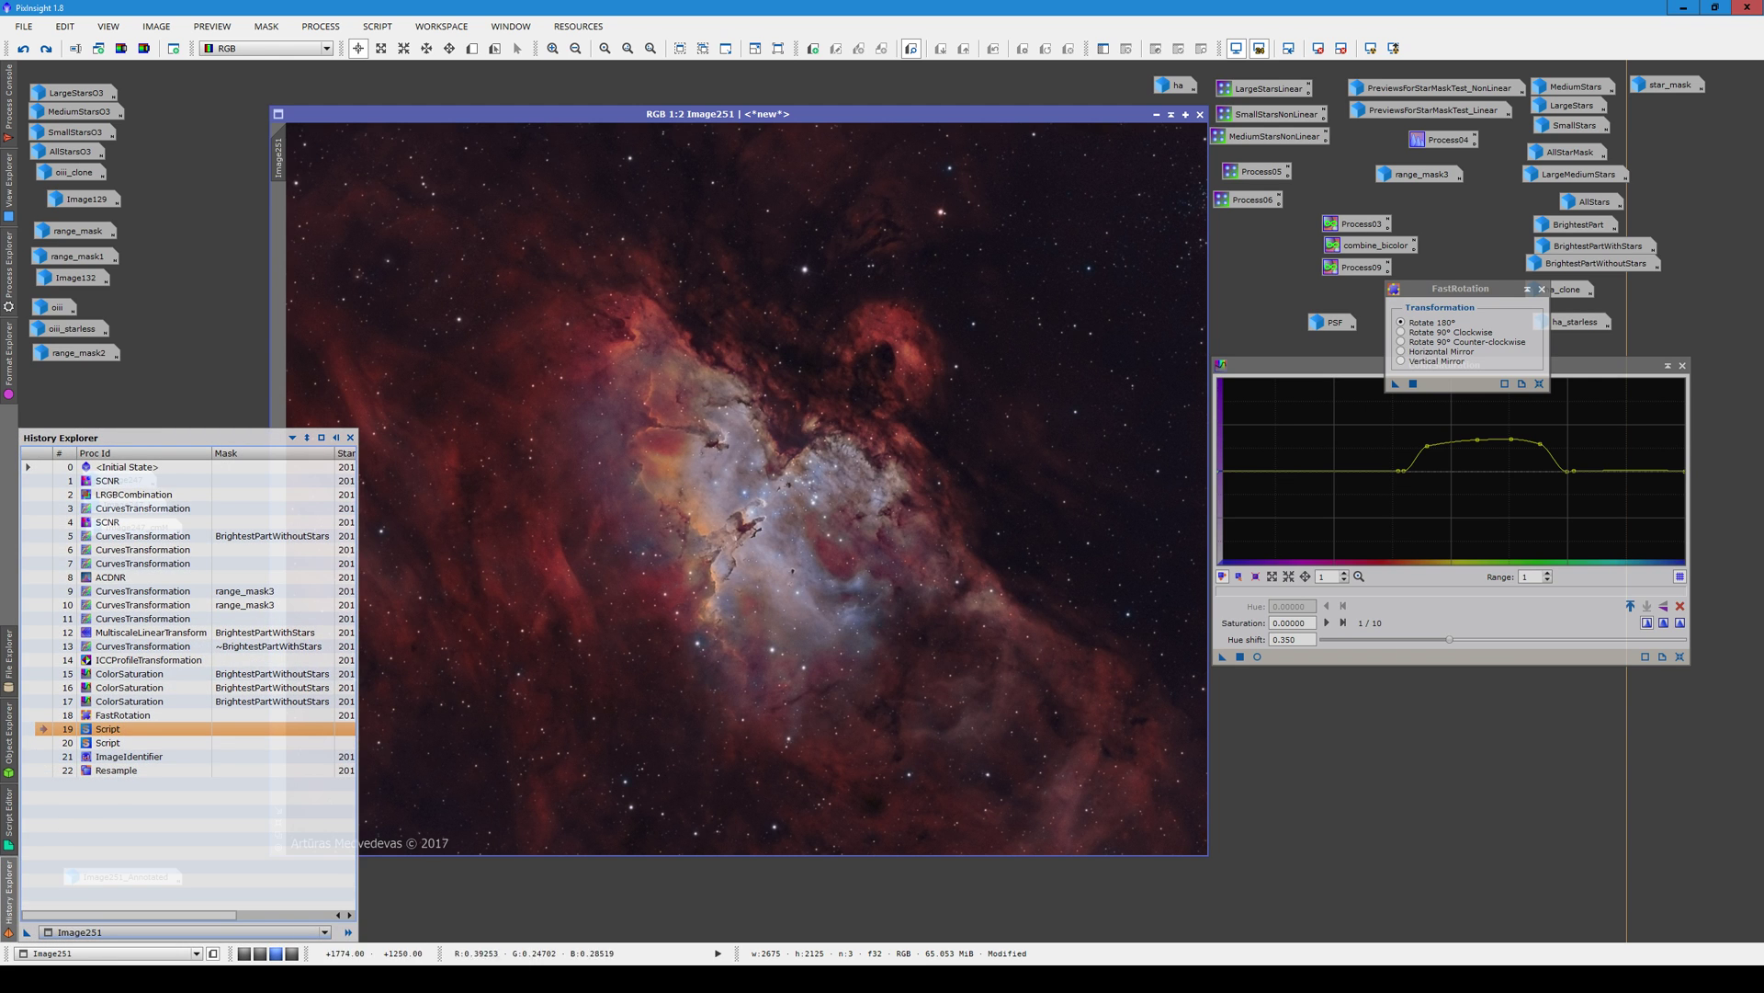
click(1541, 290)
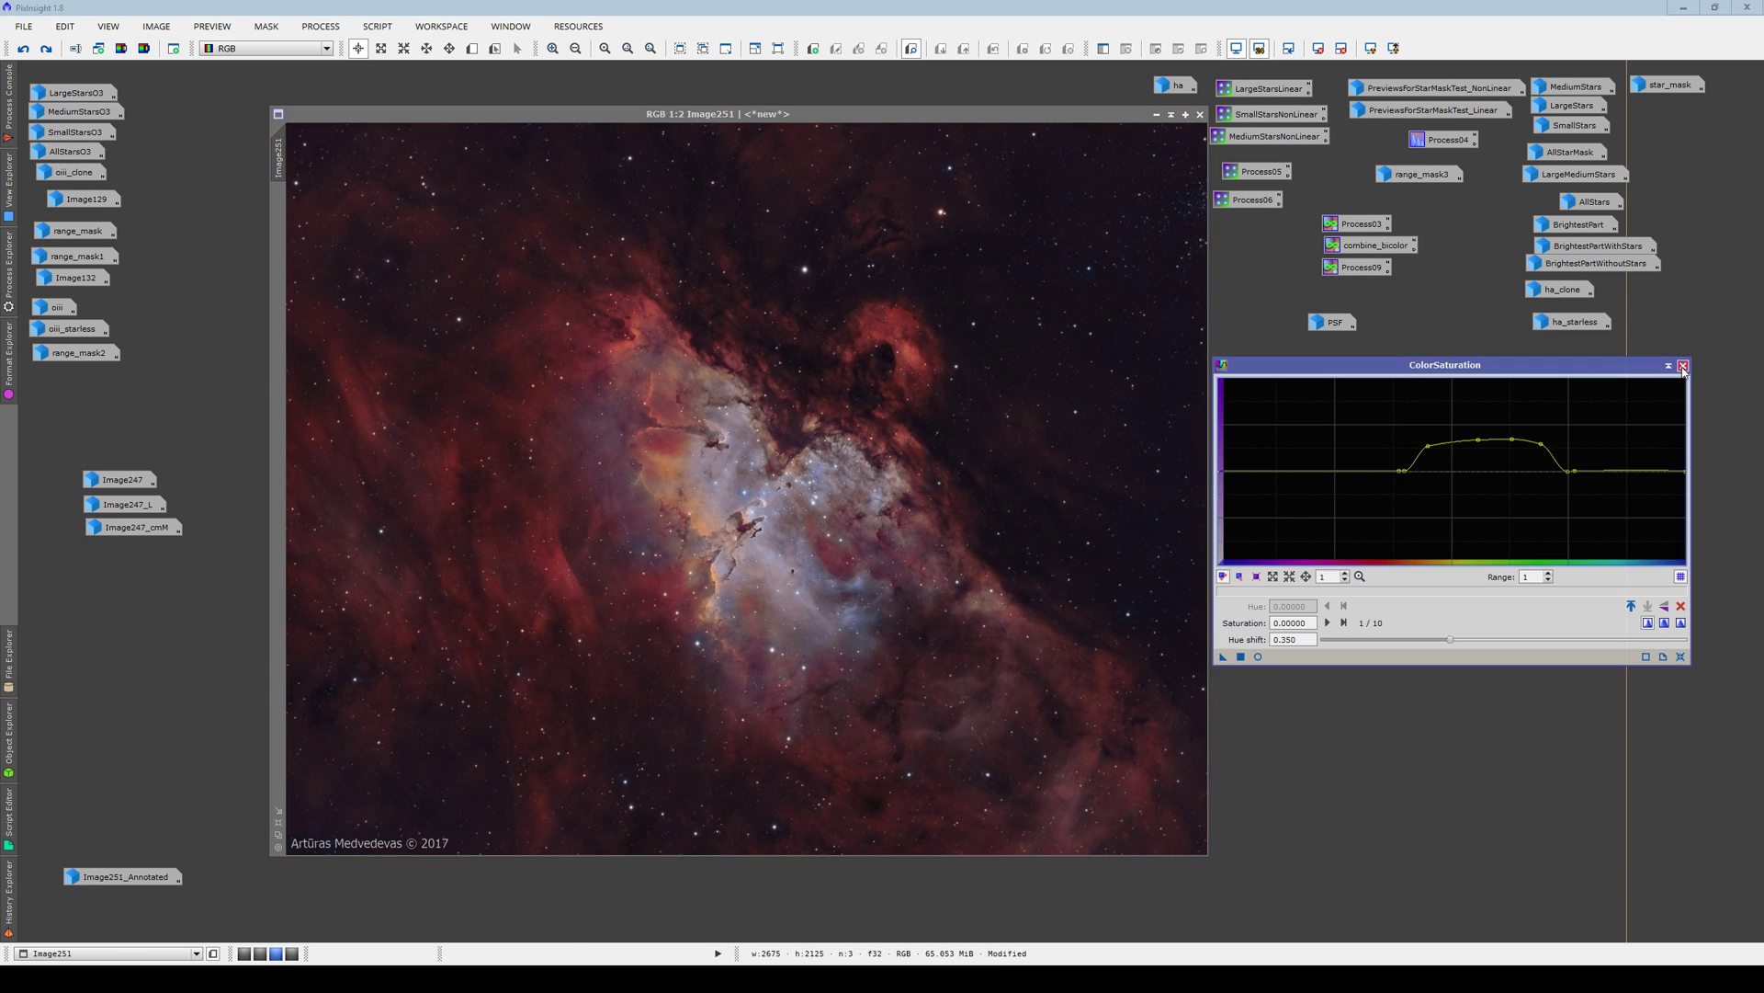
Close the ColorSaturation window and move the signed nebula image window up-left
click(1683, 367)
mouse_move(874, 117)
mouse_down()
mouse_move(826, 108)
mouse_move(868, 120)
mouse_up()
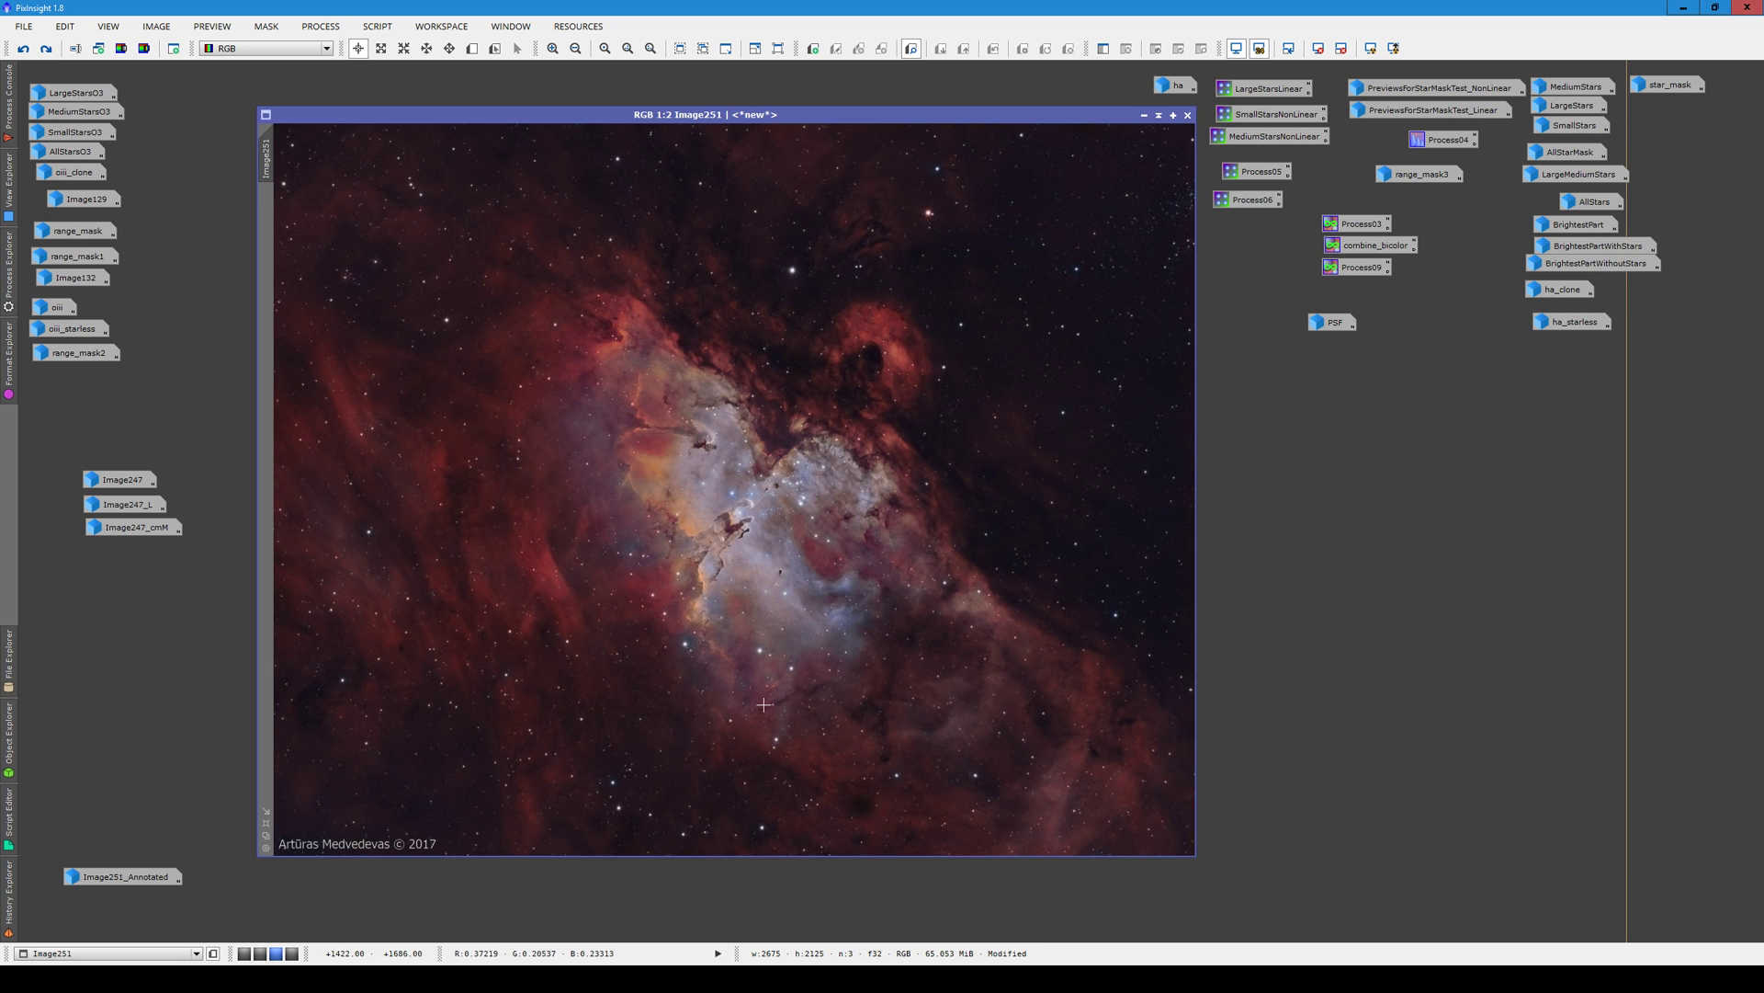
scroll(789, 612, up, 1)
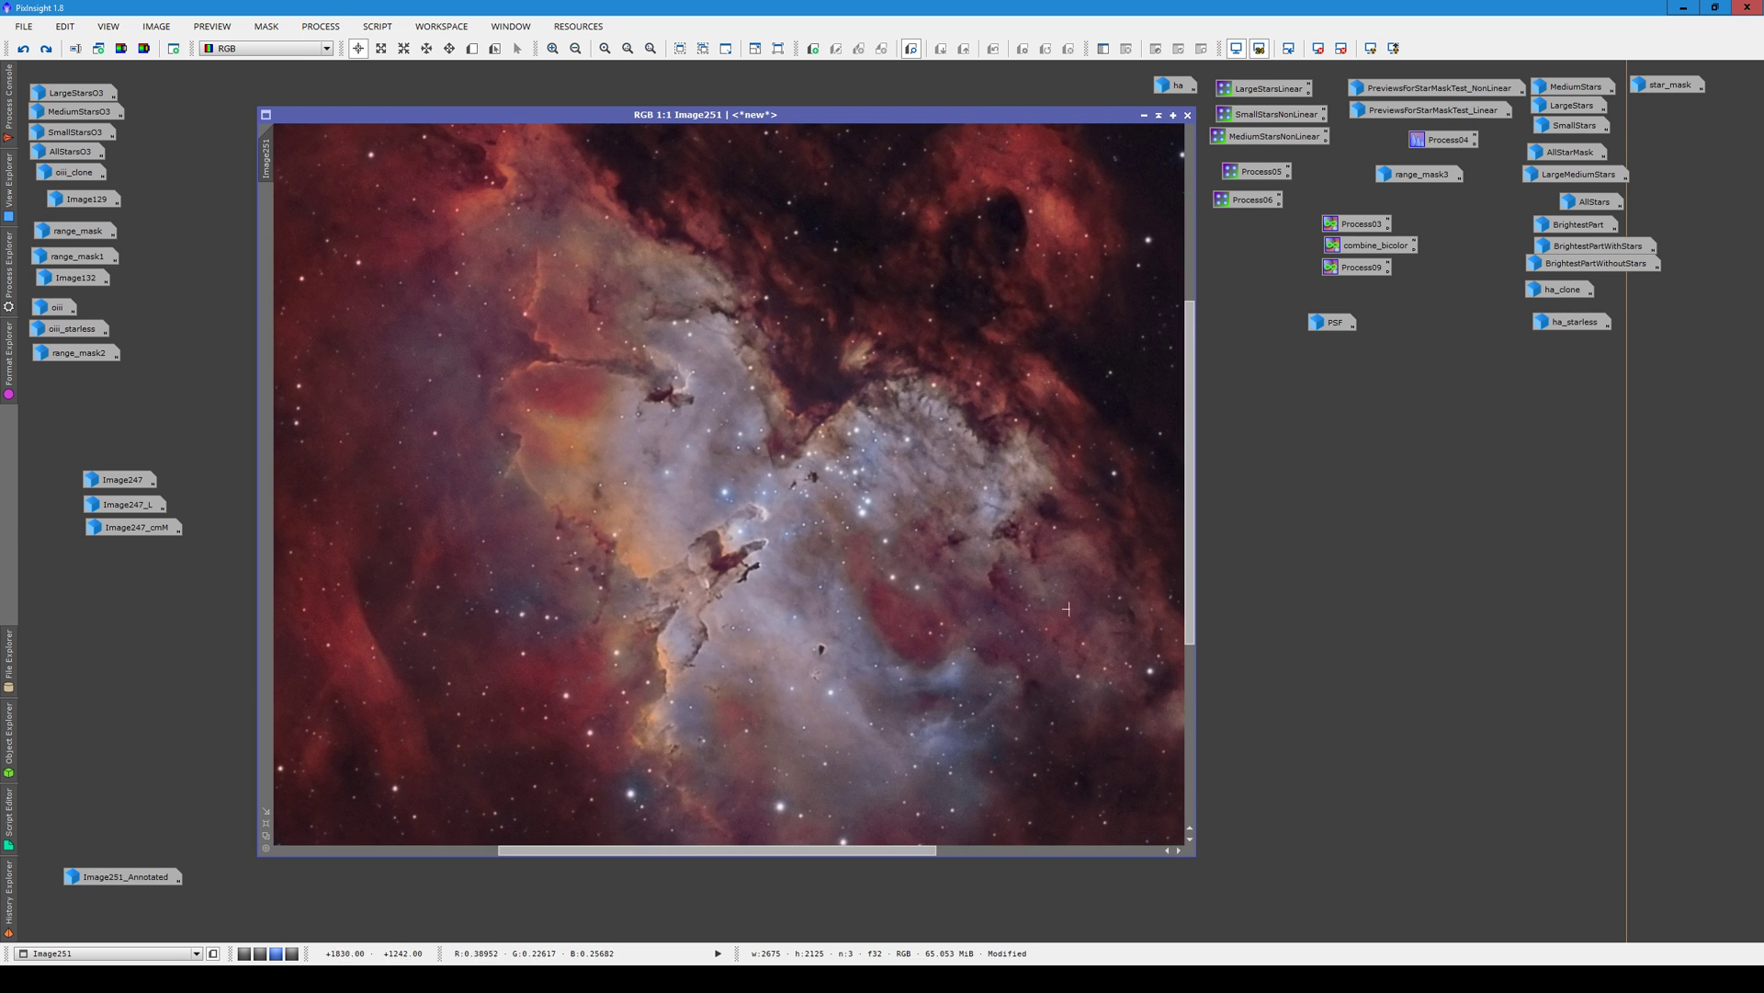
scroll(807, 485, up, 1)
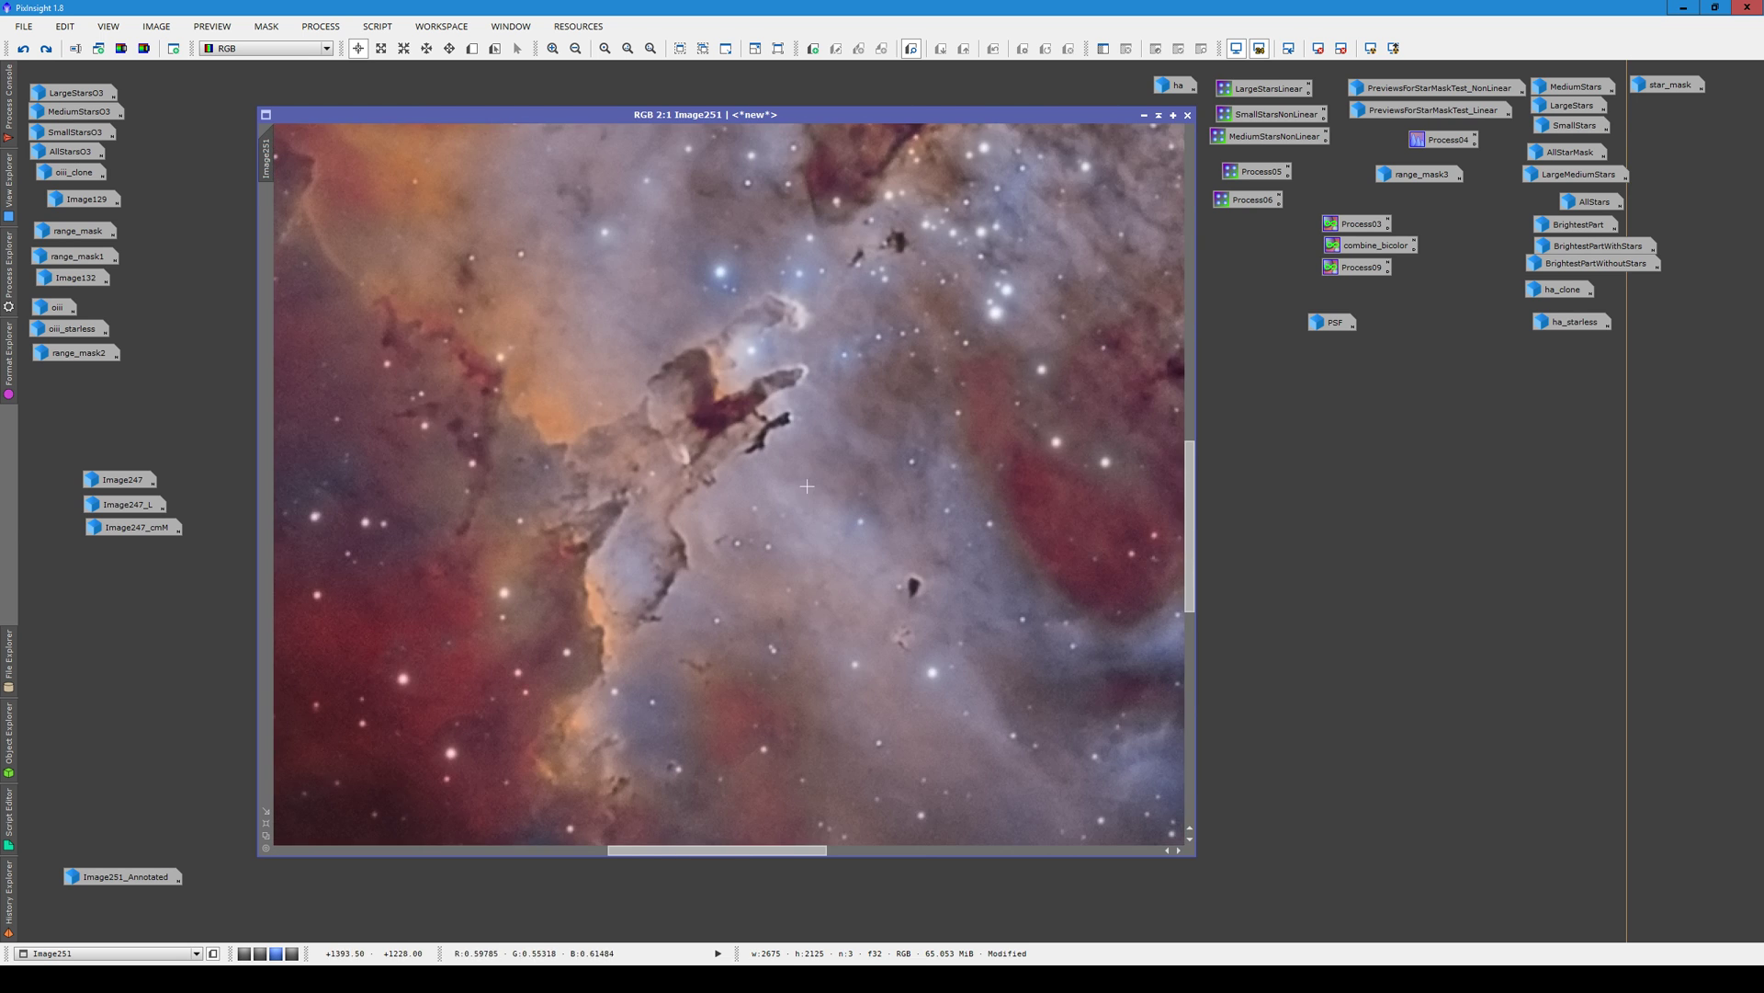
scroll(807, 486, down, 1)
scroll(864, 558, down, 1)
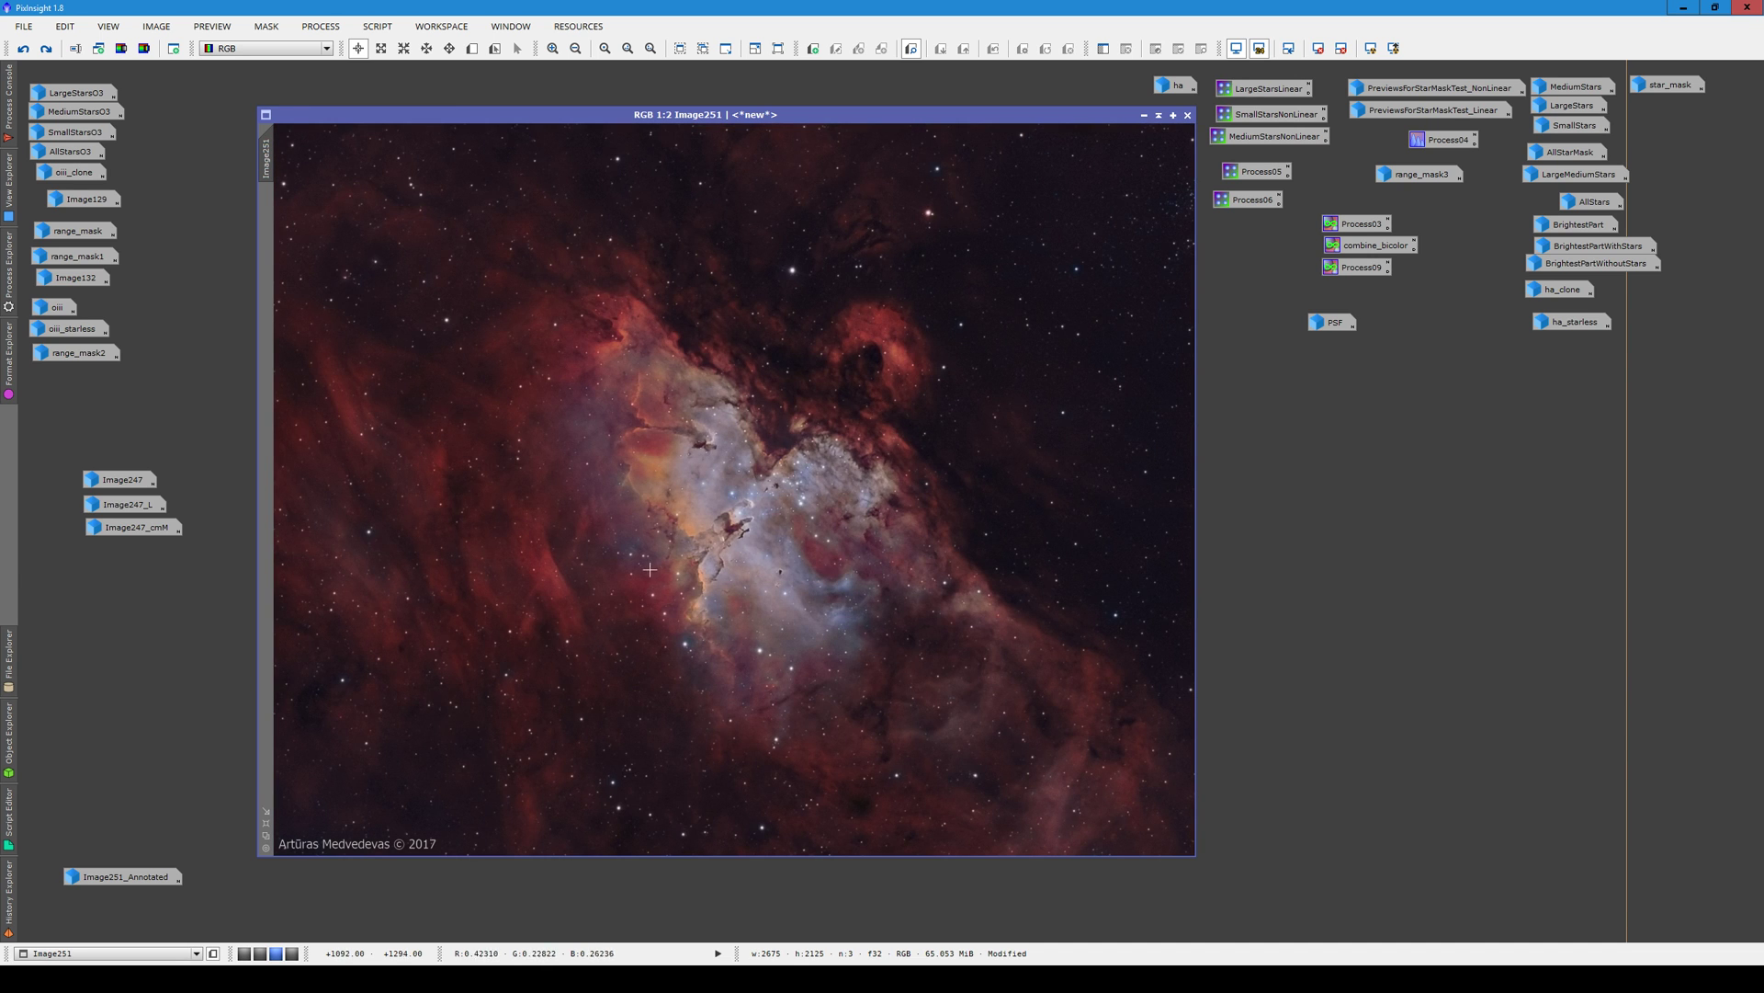
scroll(649, 568, up, 1)
drag(1188, 476, 1166, 490)
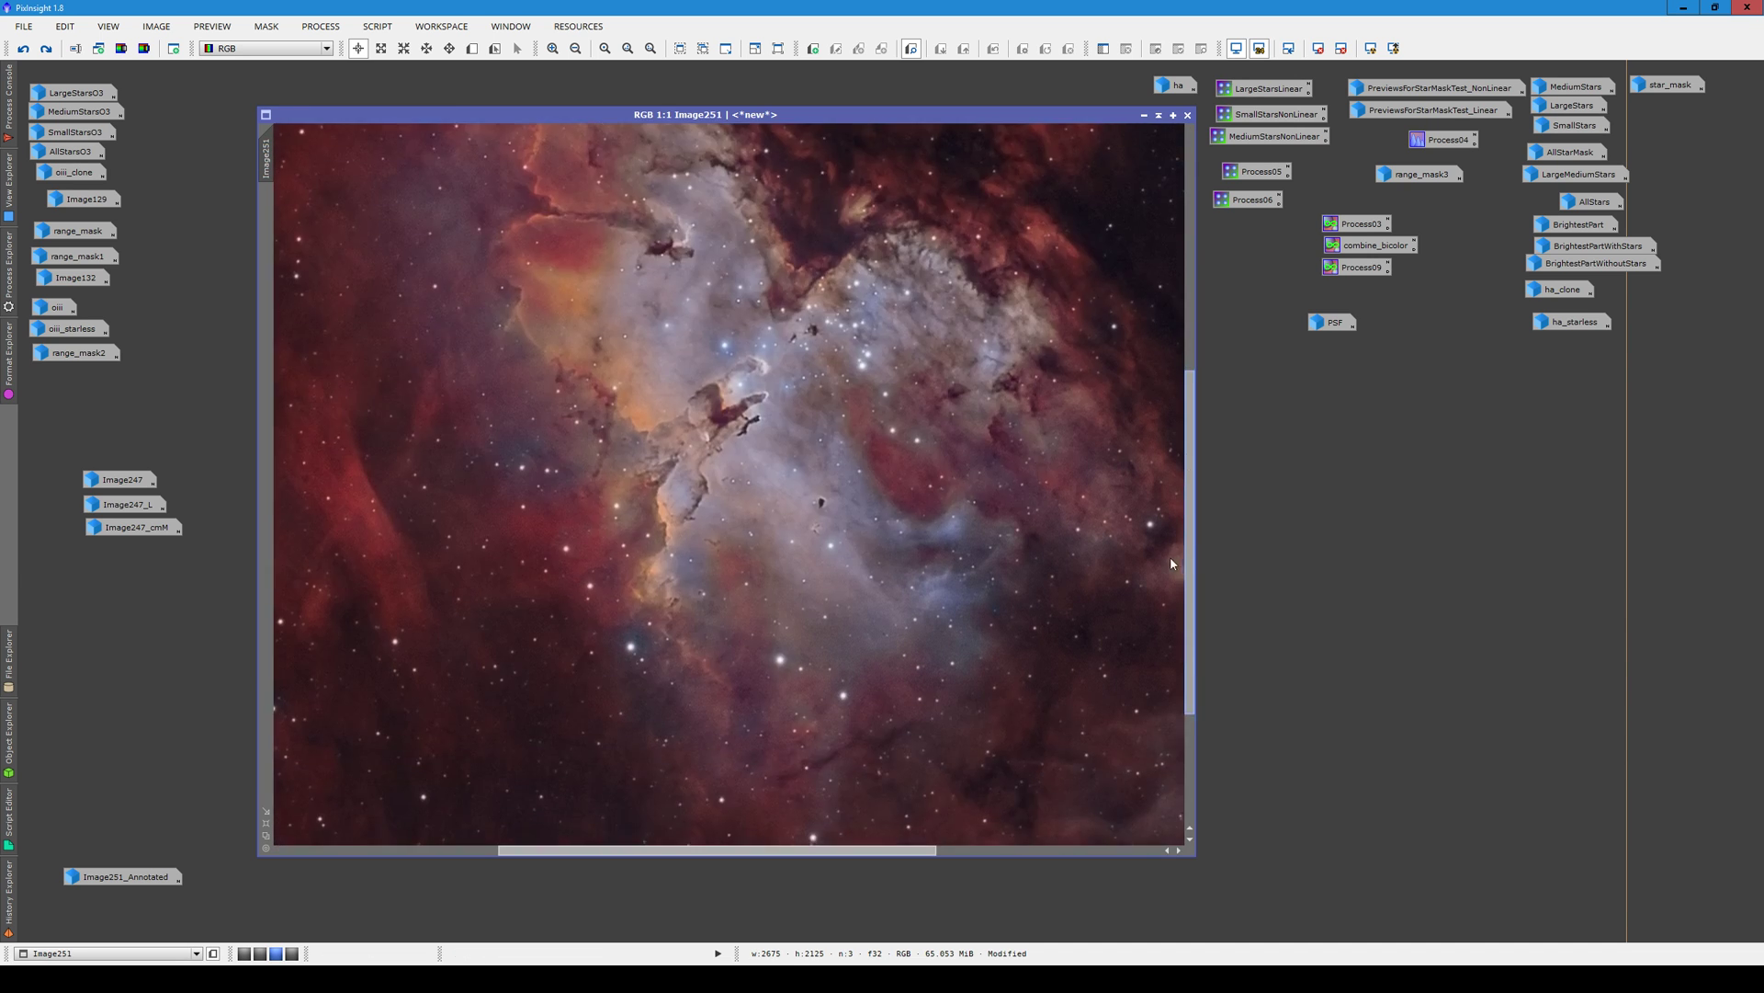
scroll(792, 575, down, 1)
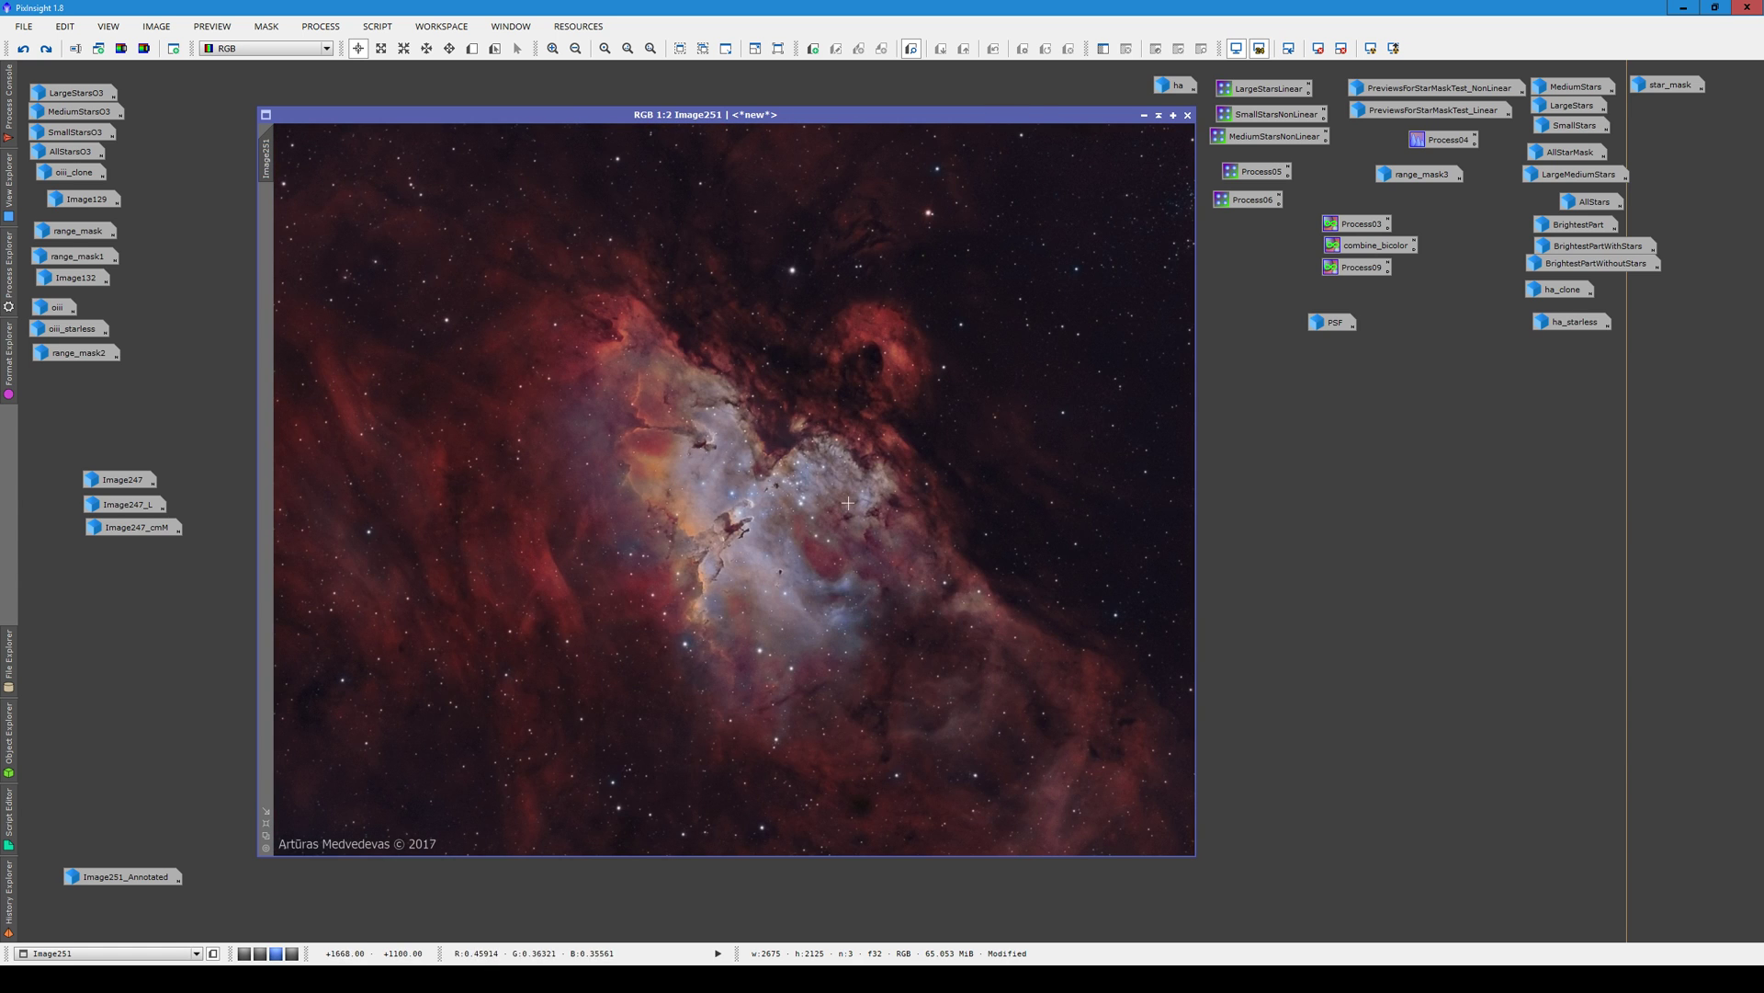